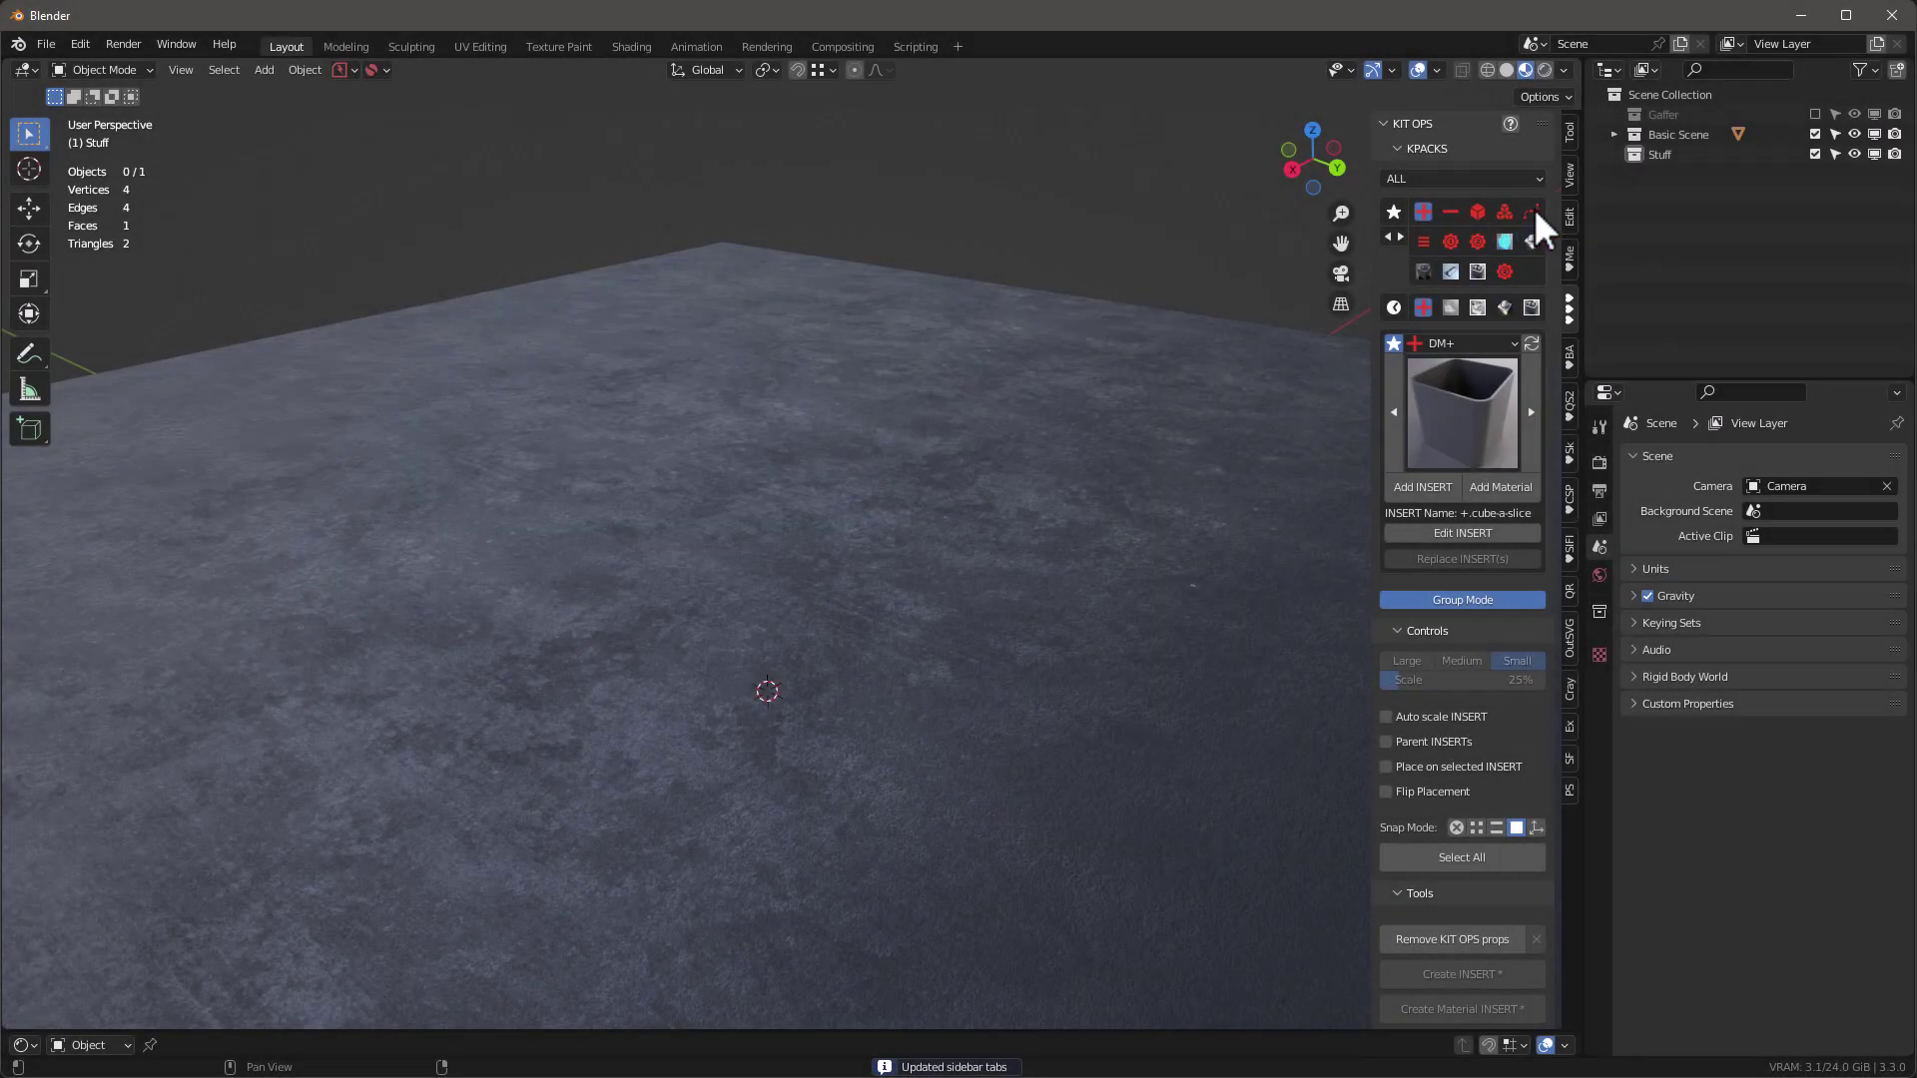
Add the cw-flat-cable INSERT from the DM-Cables KPACK to the scene.
left_click(1533, 210)
left_click(1478, 404)
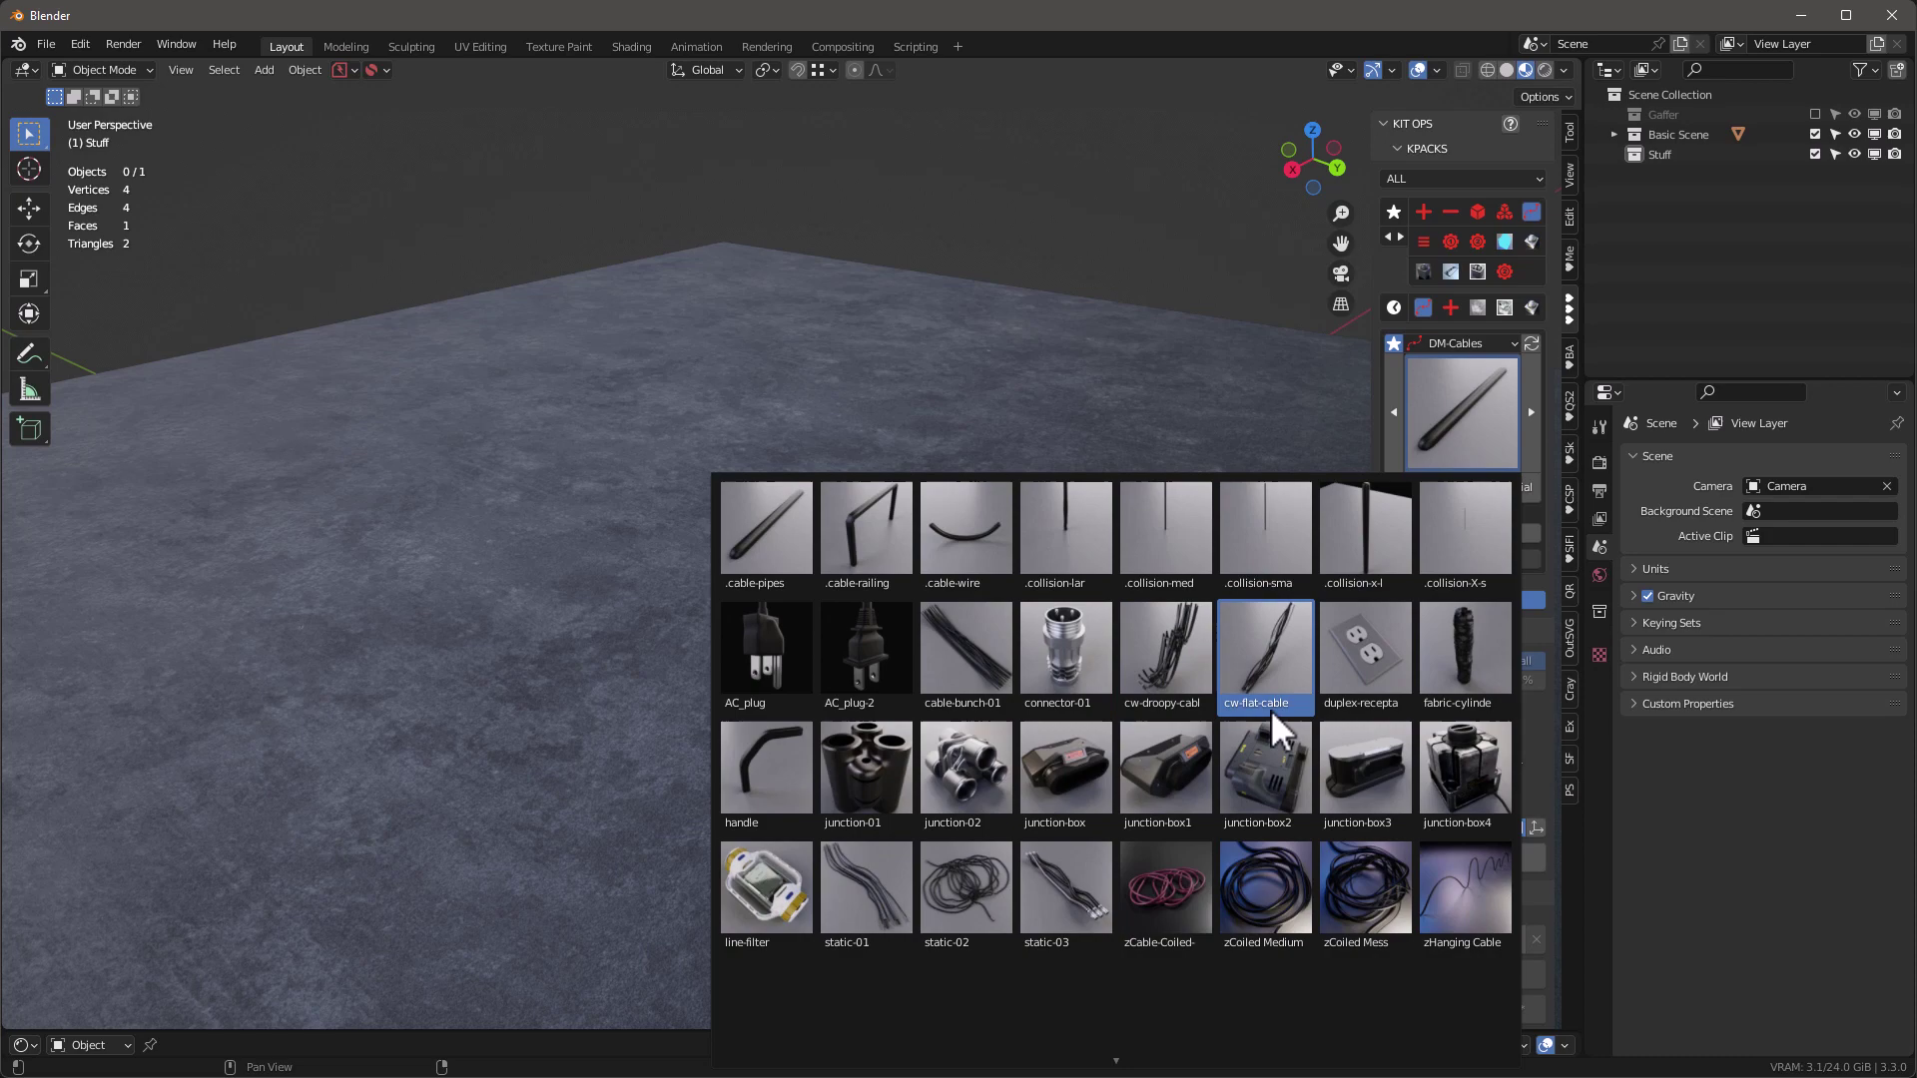
left_click(1276, 655)
left_click(1422, 487)
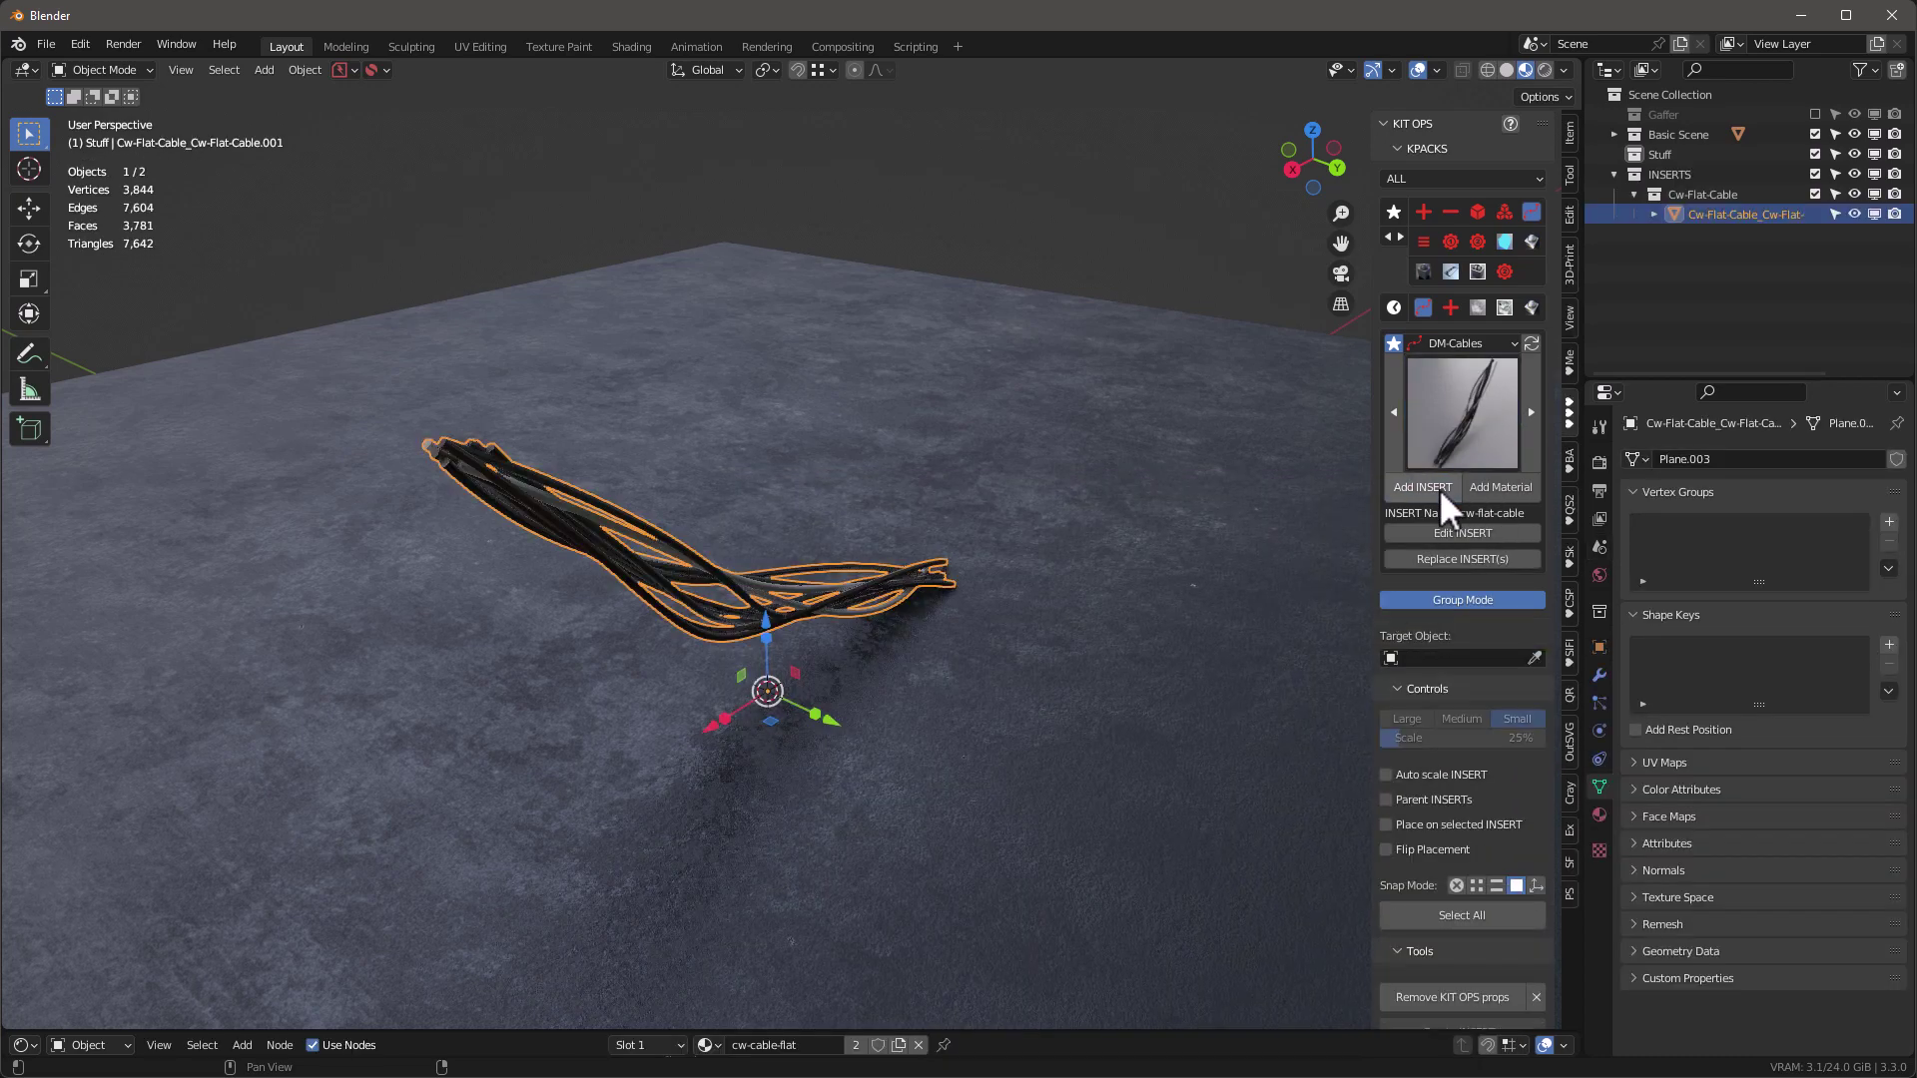
Show the cable in wireframe, enter Edit Mode and reposition the raised end vertex of its control path.
middle_click_drag(751, 597, 475, 611)
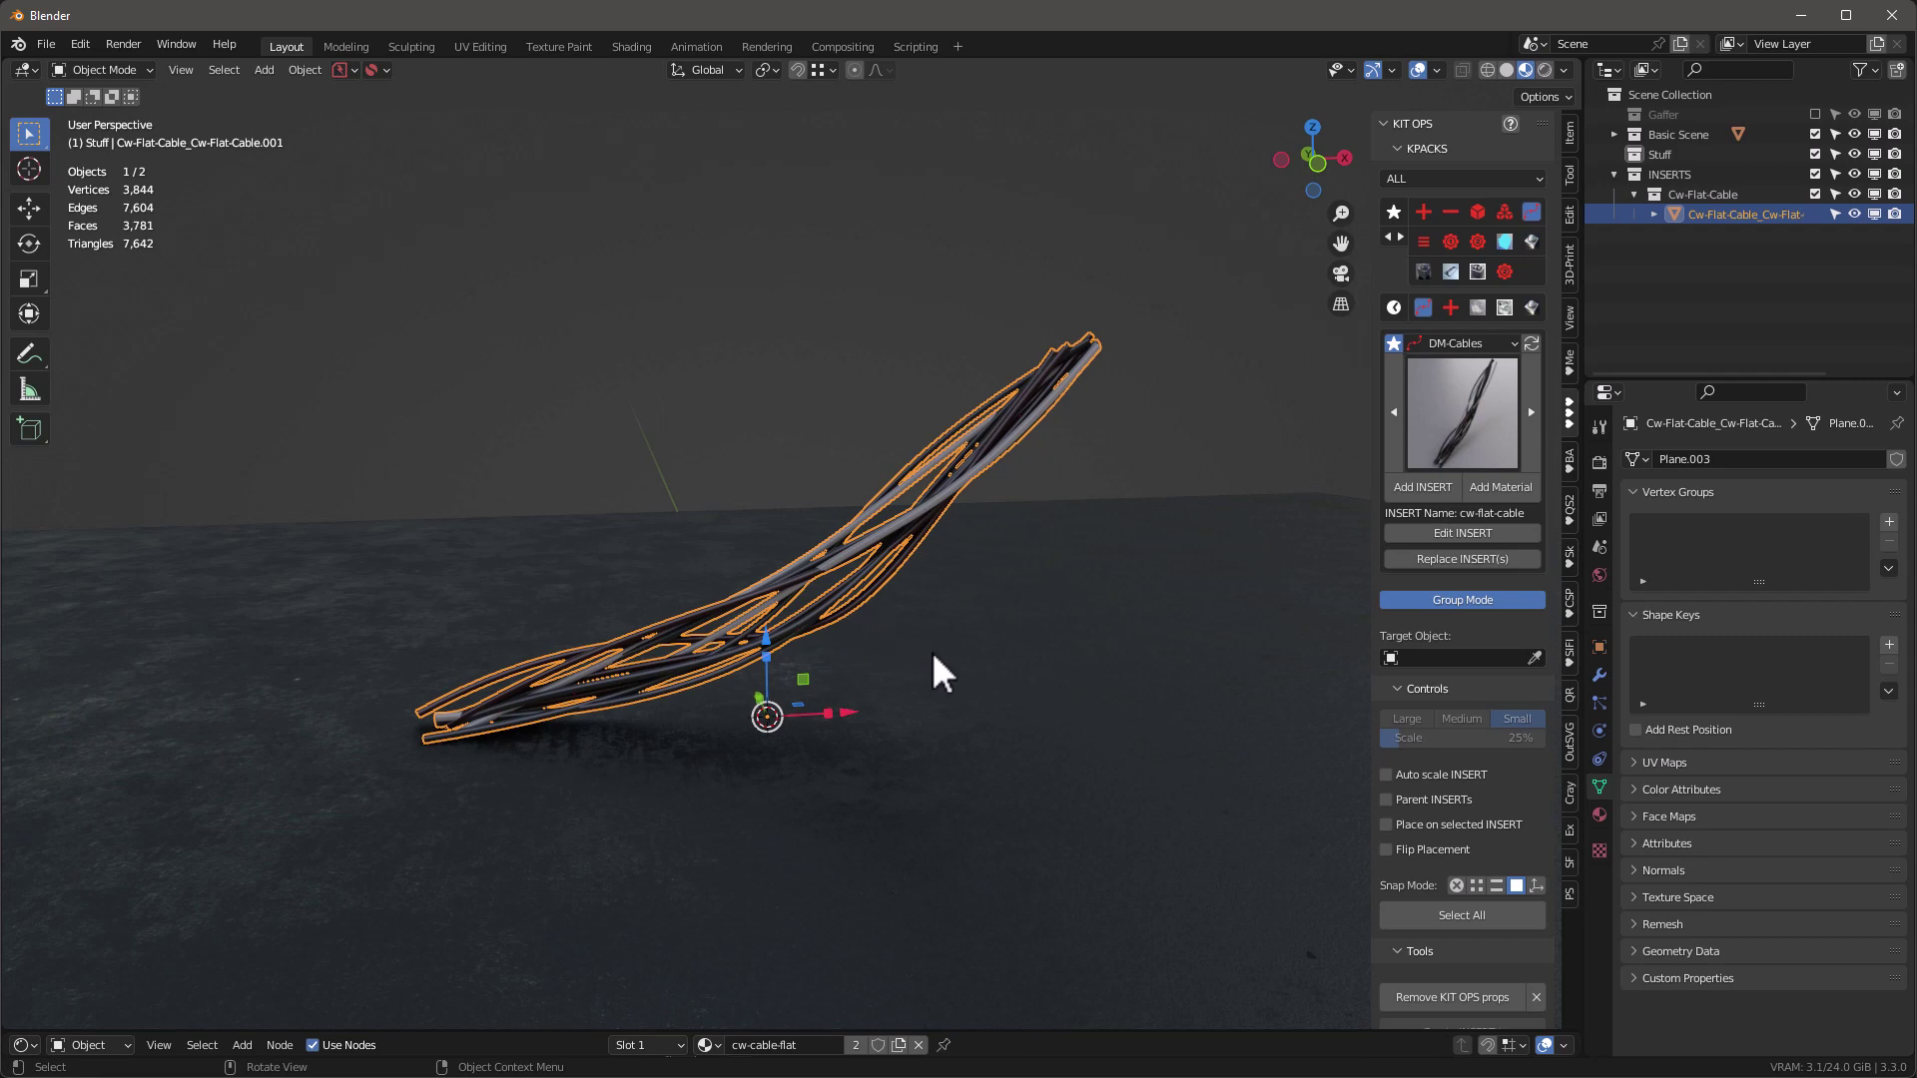
key("shift+z")
key("Tab")
middle_click_drag(755, 672, 876, 655)
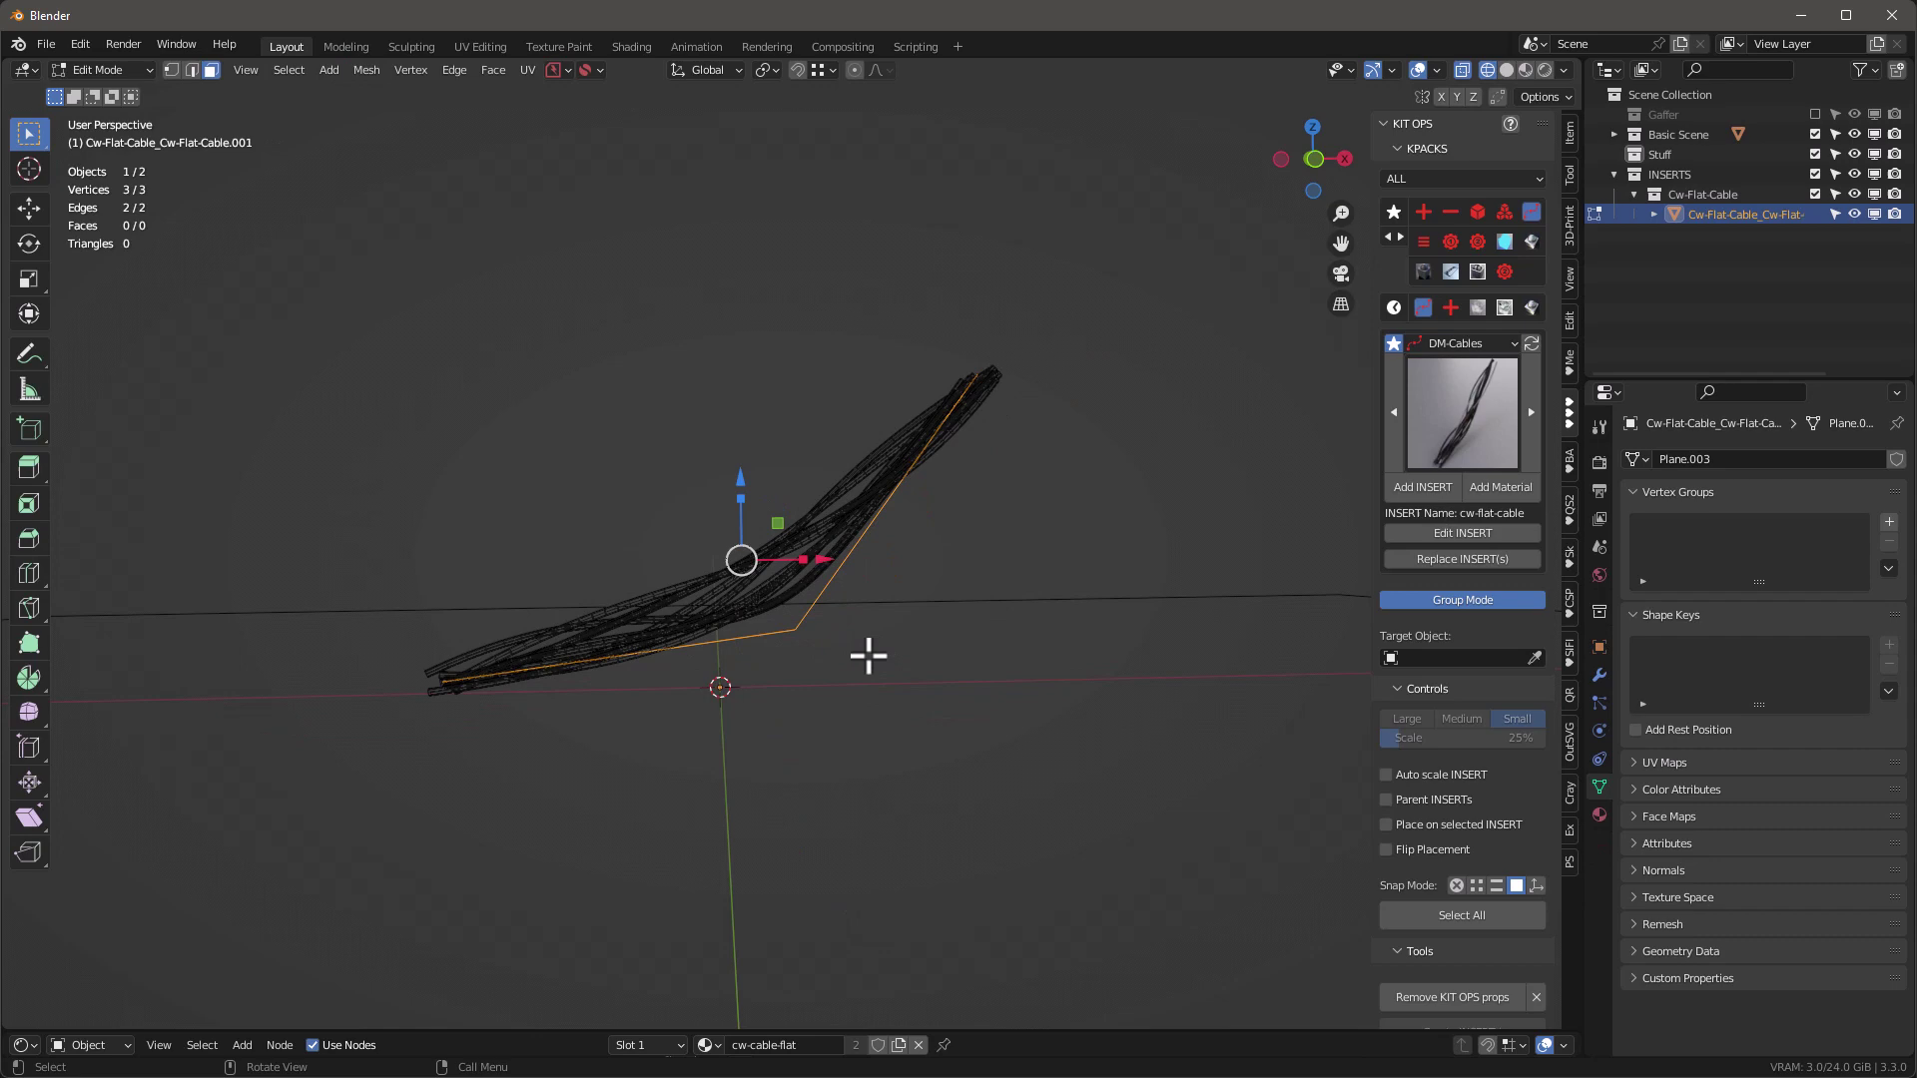
left_click(797, 631)
left_click(975, 386)
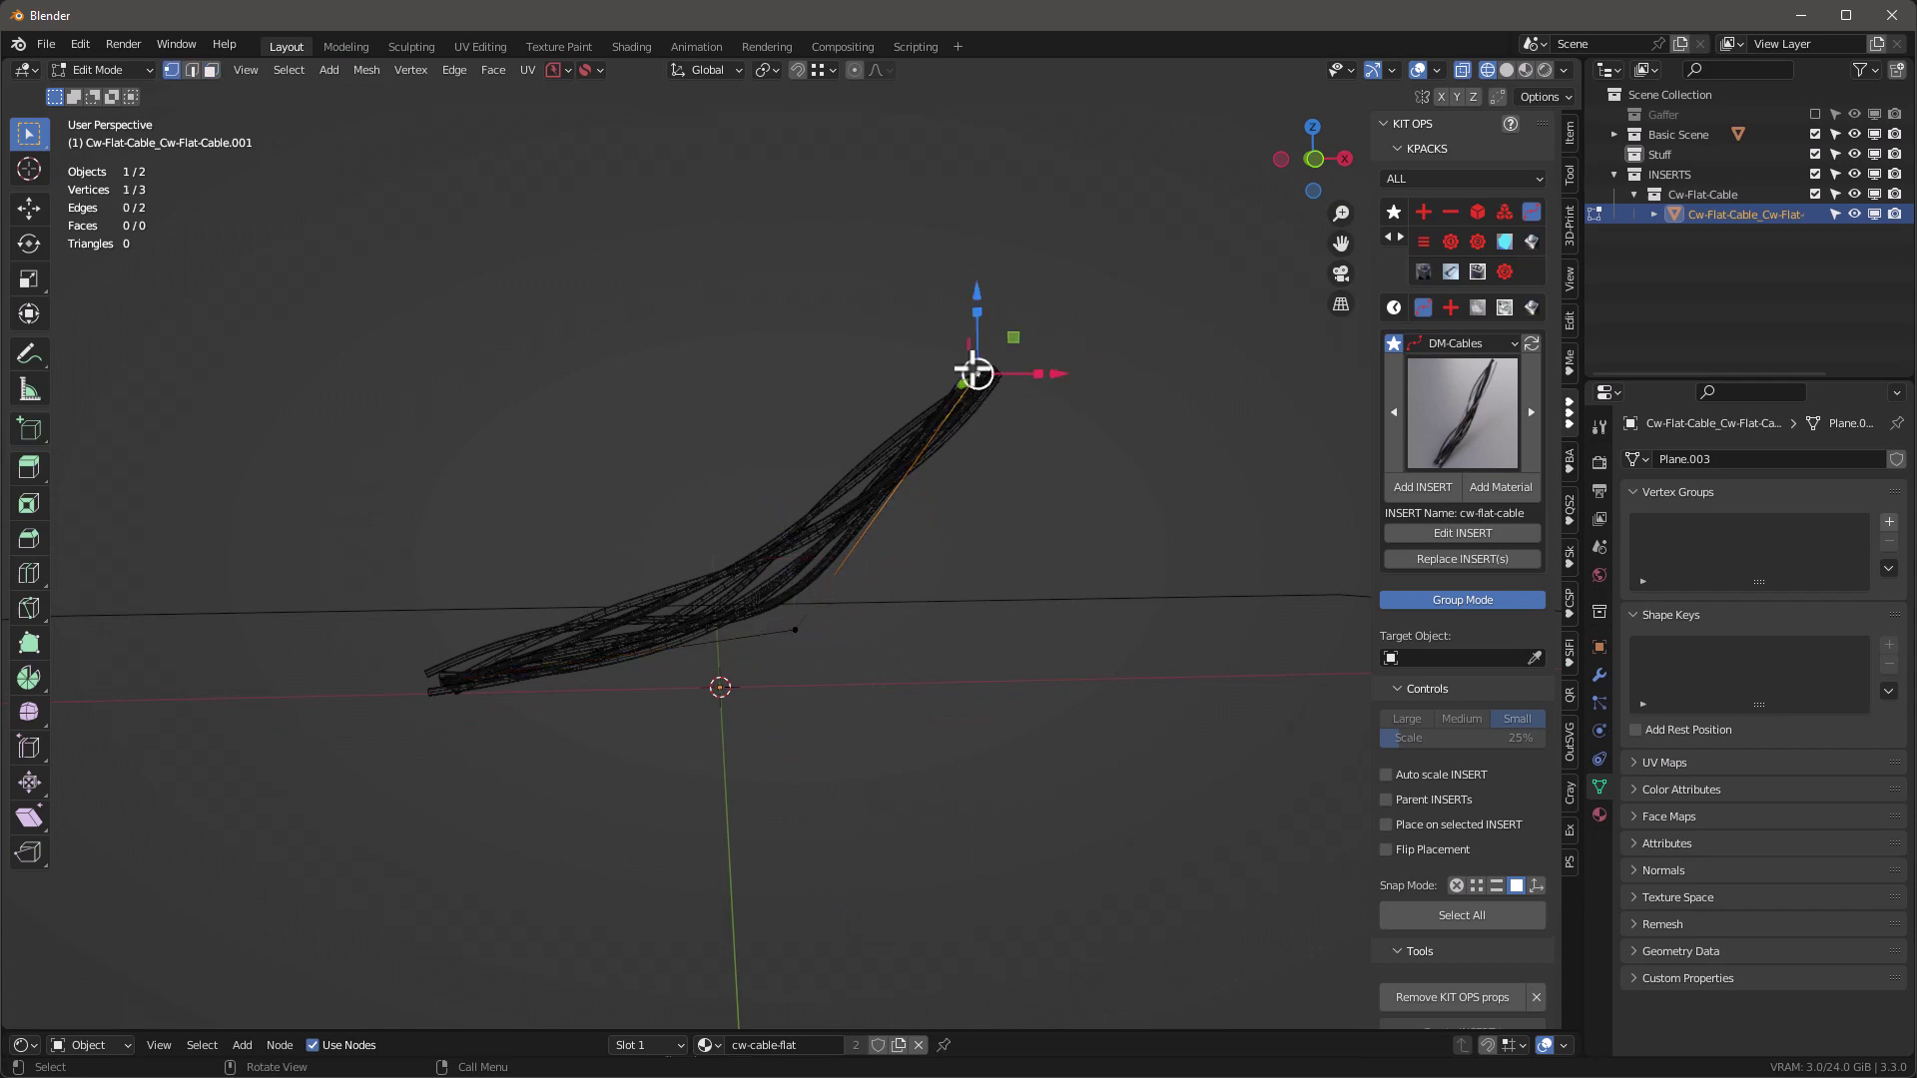
left_click_drag(979, 368, 912, 311)
Extrude the path's end vertex four times in top view to lengthen the cable and curl it back into a C-shaped loop.
key("KP_7")
middle_click_drag(963, 492, 807, 800, "shift")
key("e")
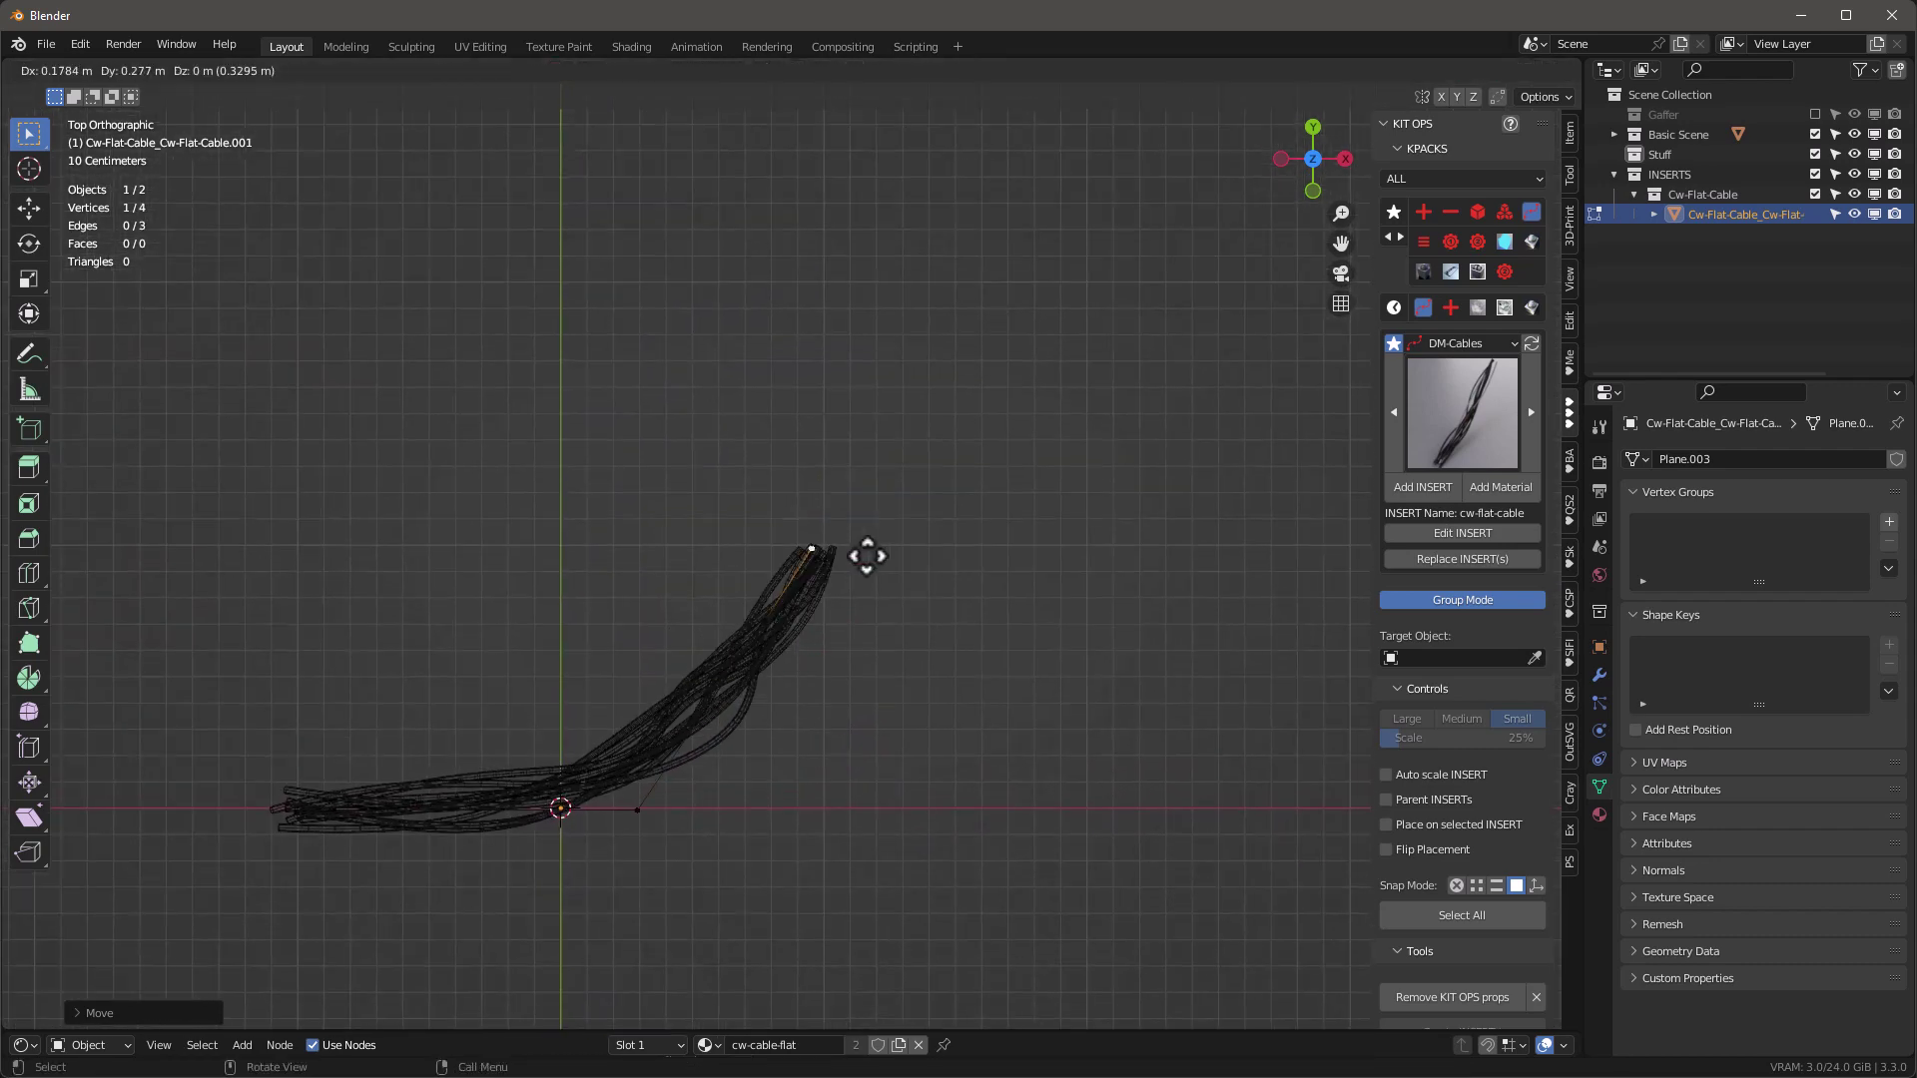
left_click(931, 505)
key("e")
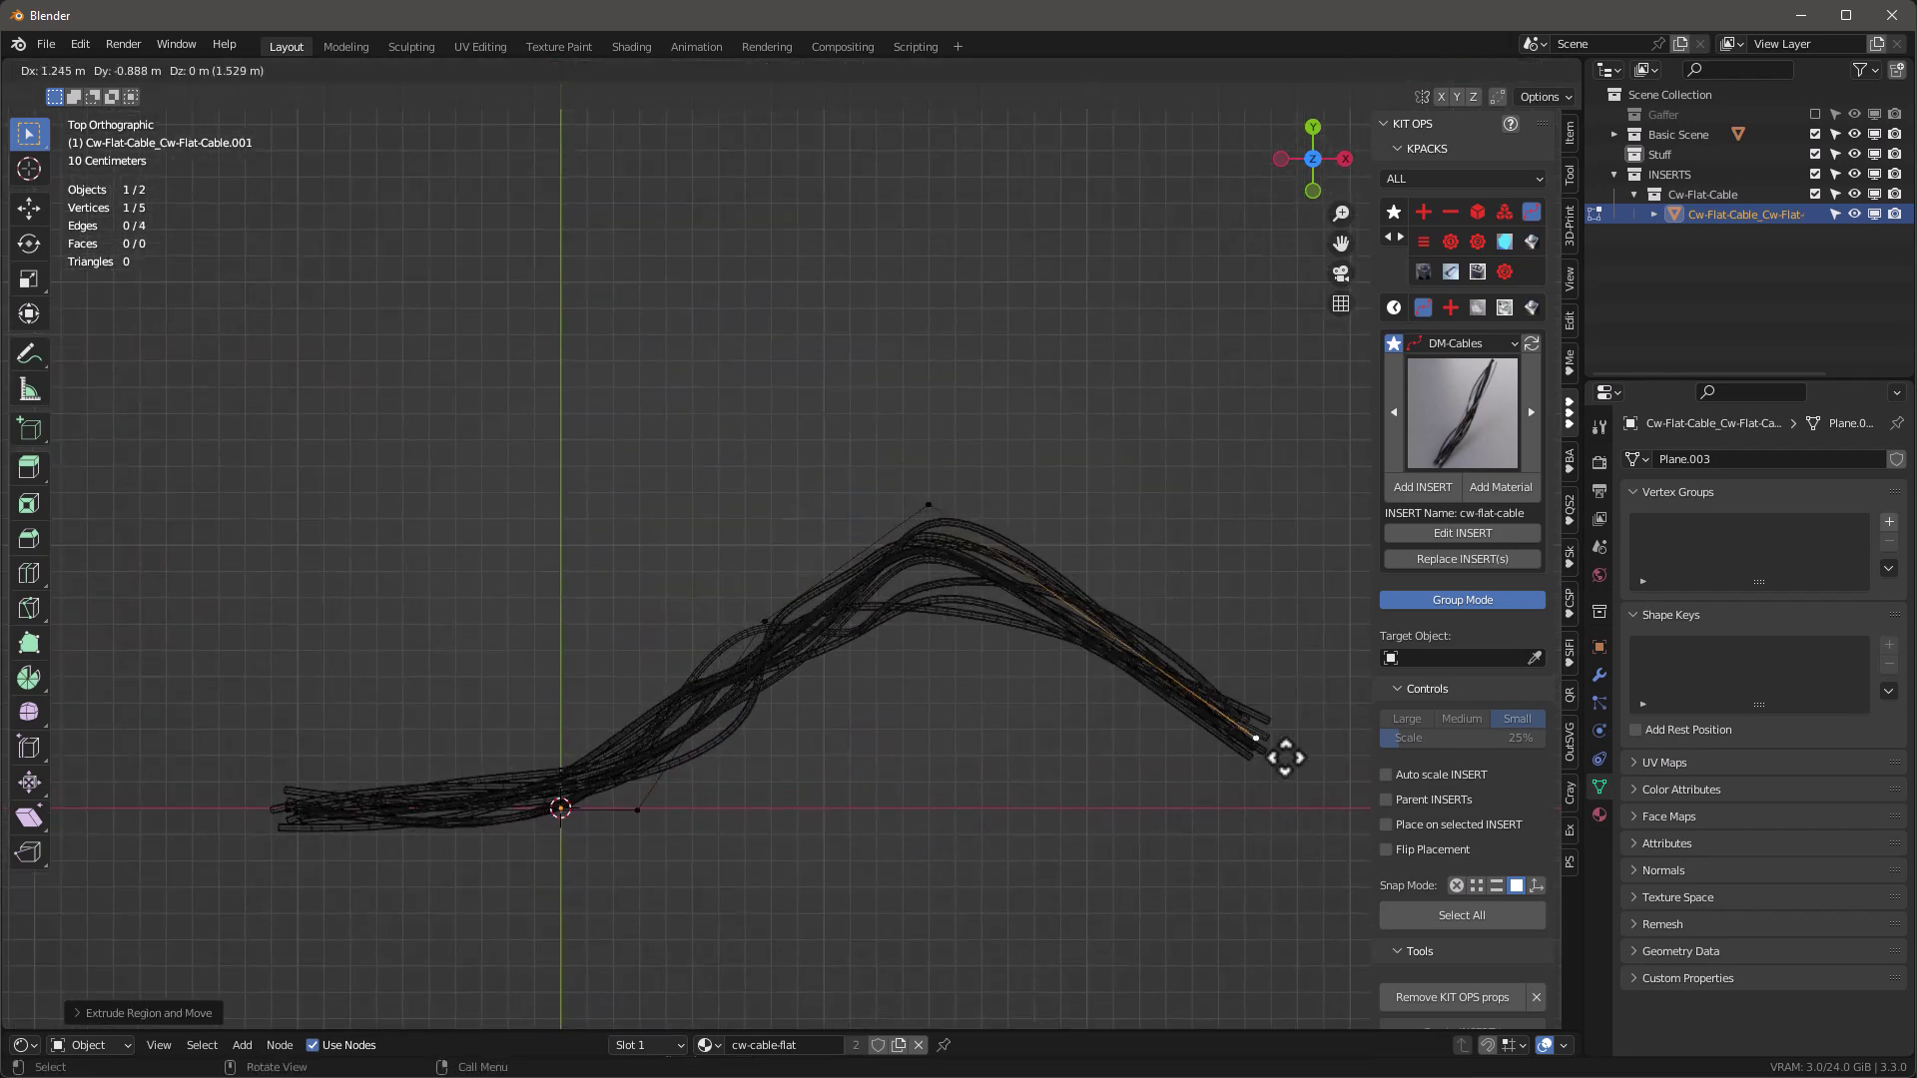
left_click(1273, 755)
scroll(736, 538, "down", 3)
key("e")
left_click(1021, 914)
key("e")
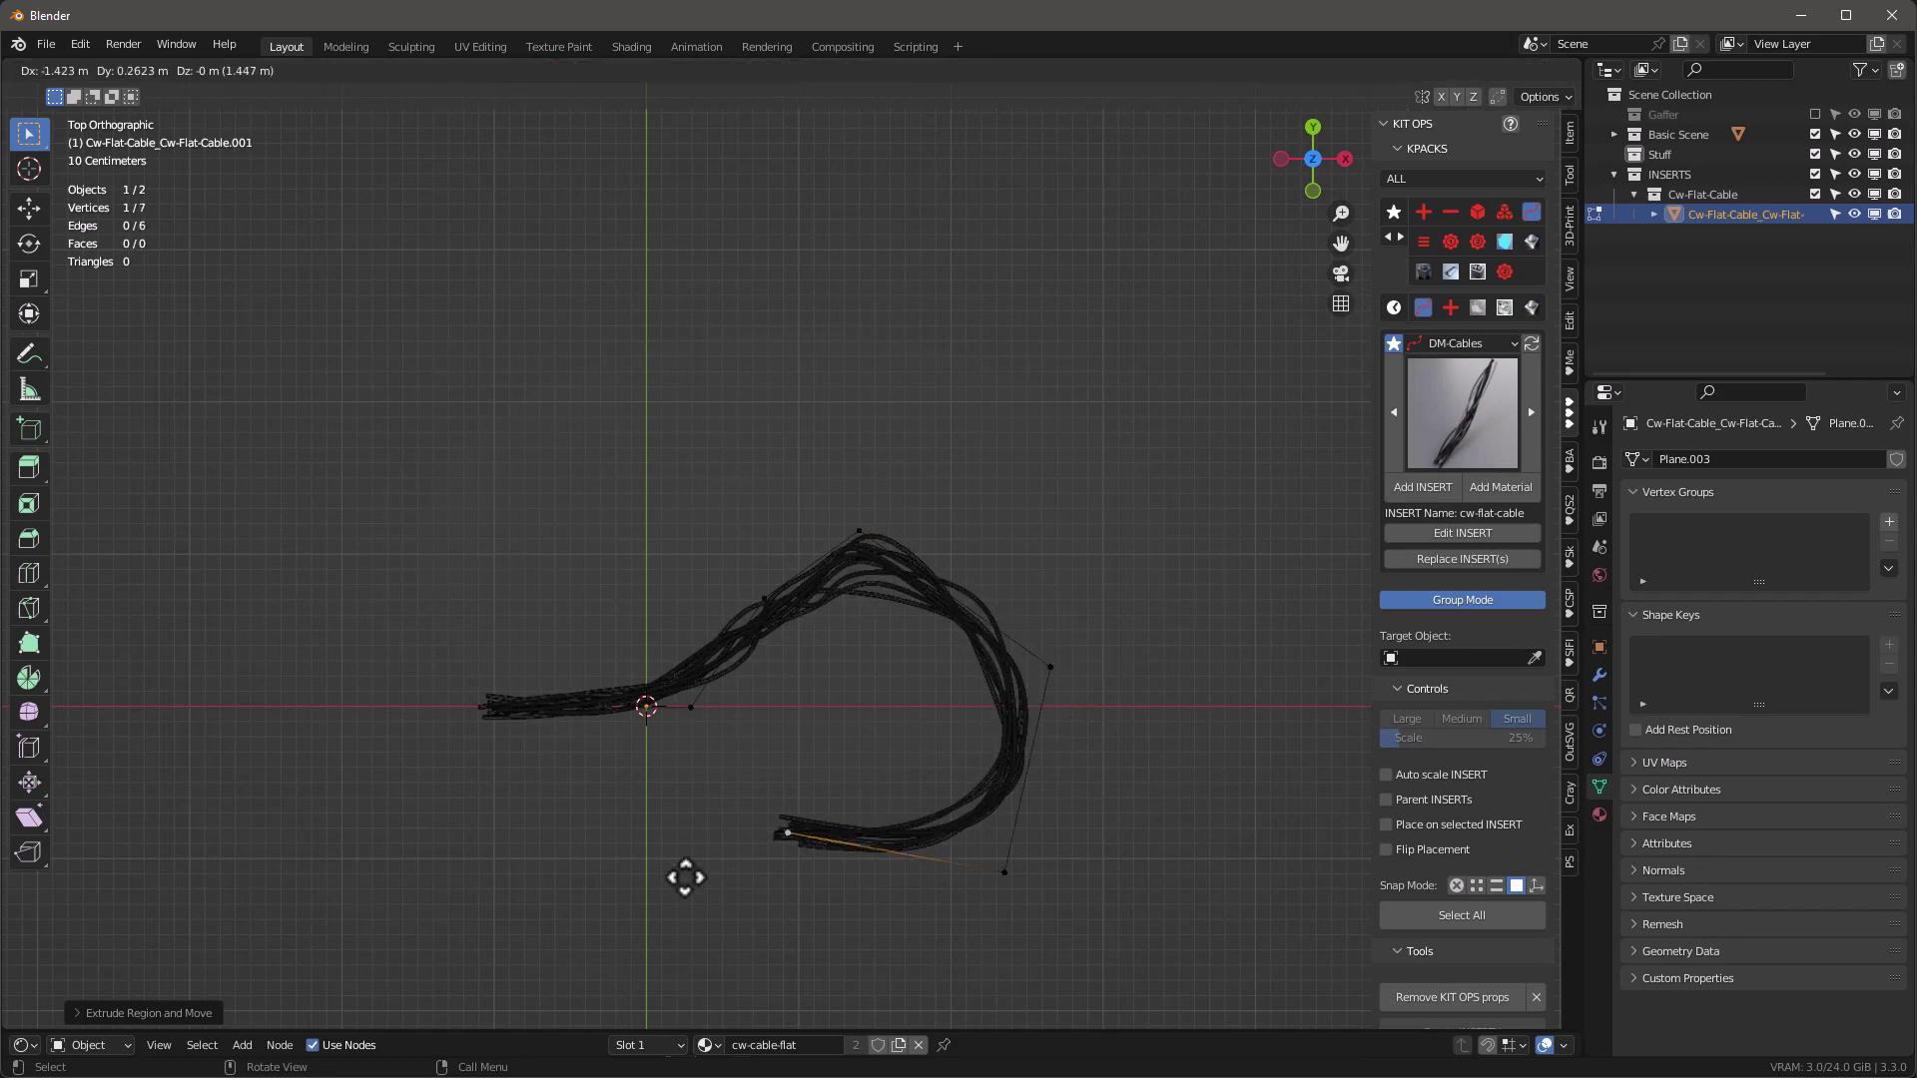
left_click(687, 864)
scroll(646, 505, "down", 1)
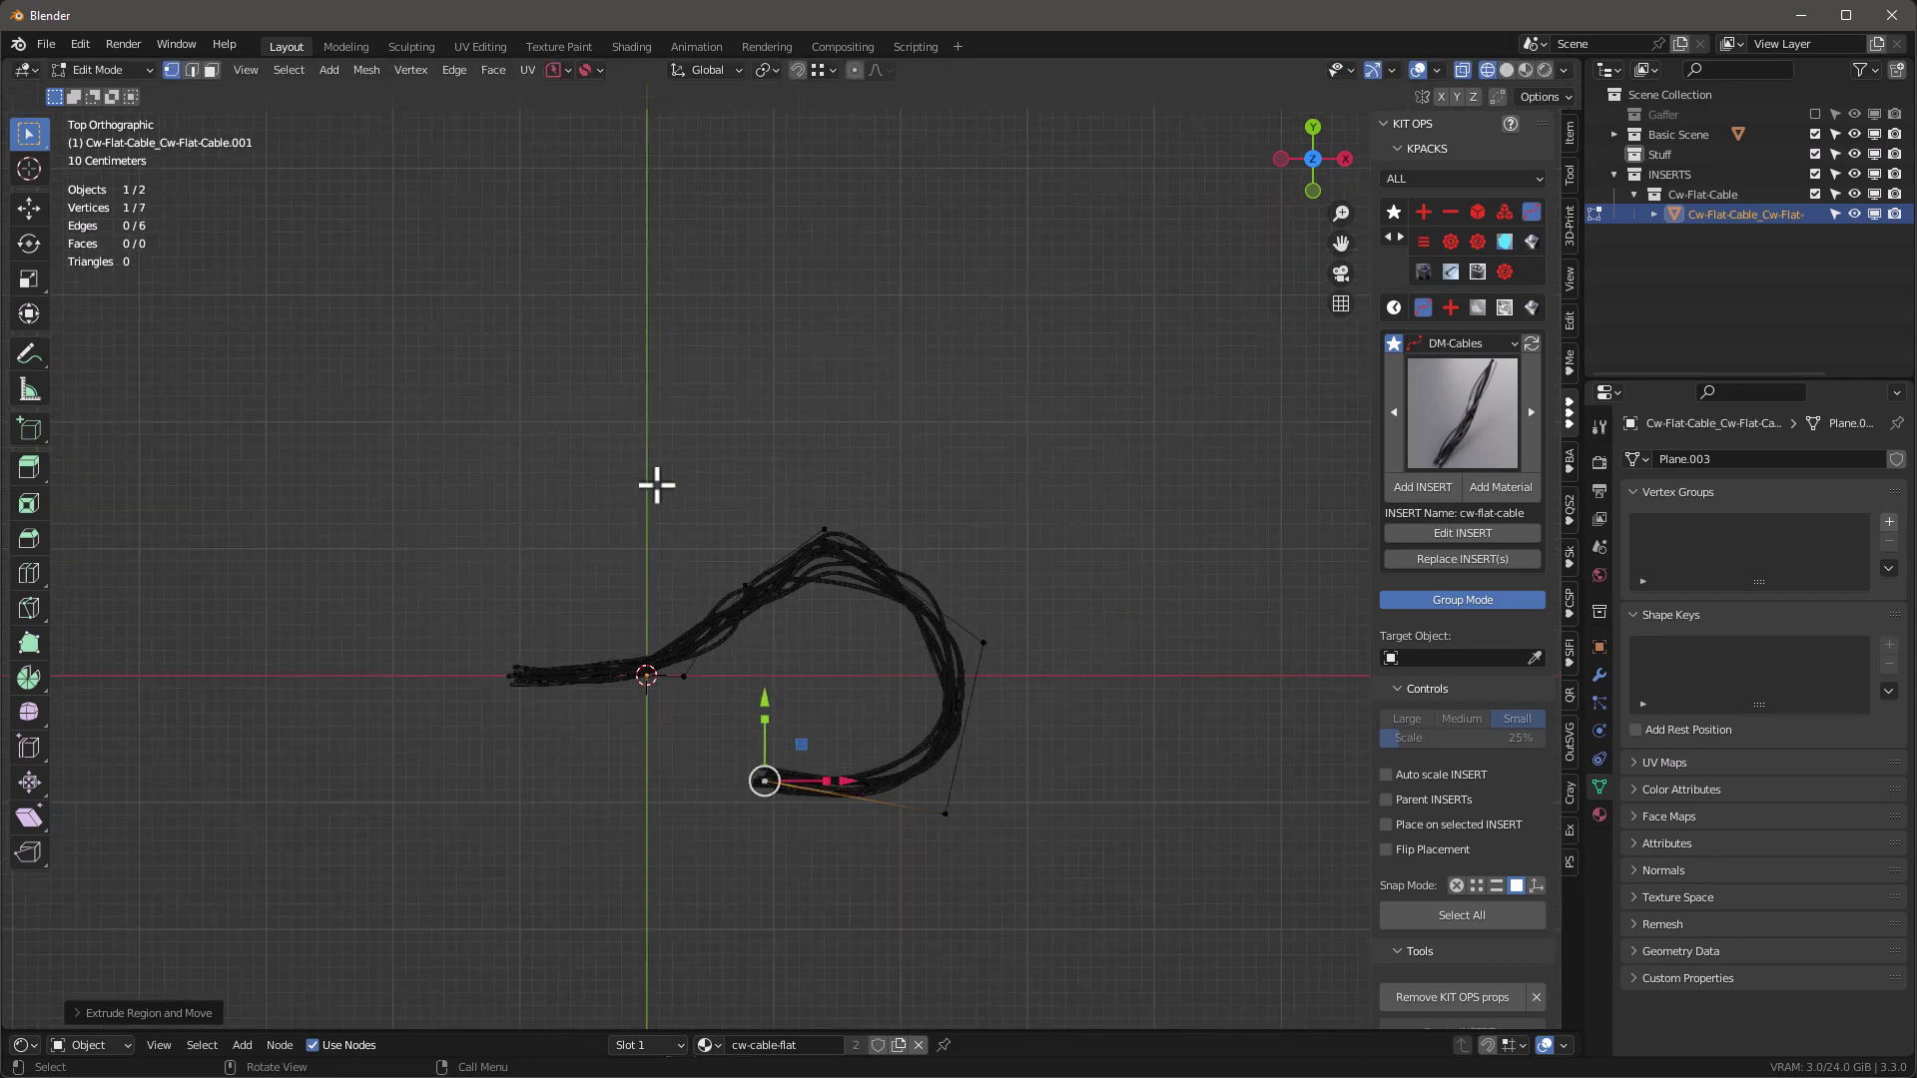
Select all vertices of the cable's control path in front orthographic view in Edit Mode.
key("Tab")
key("KP_1")
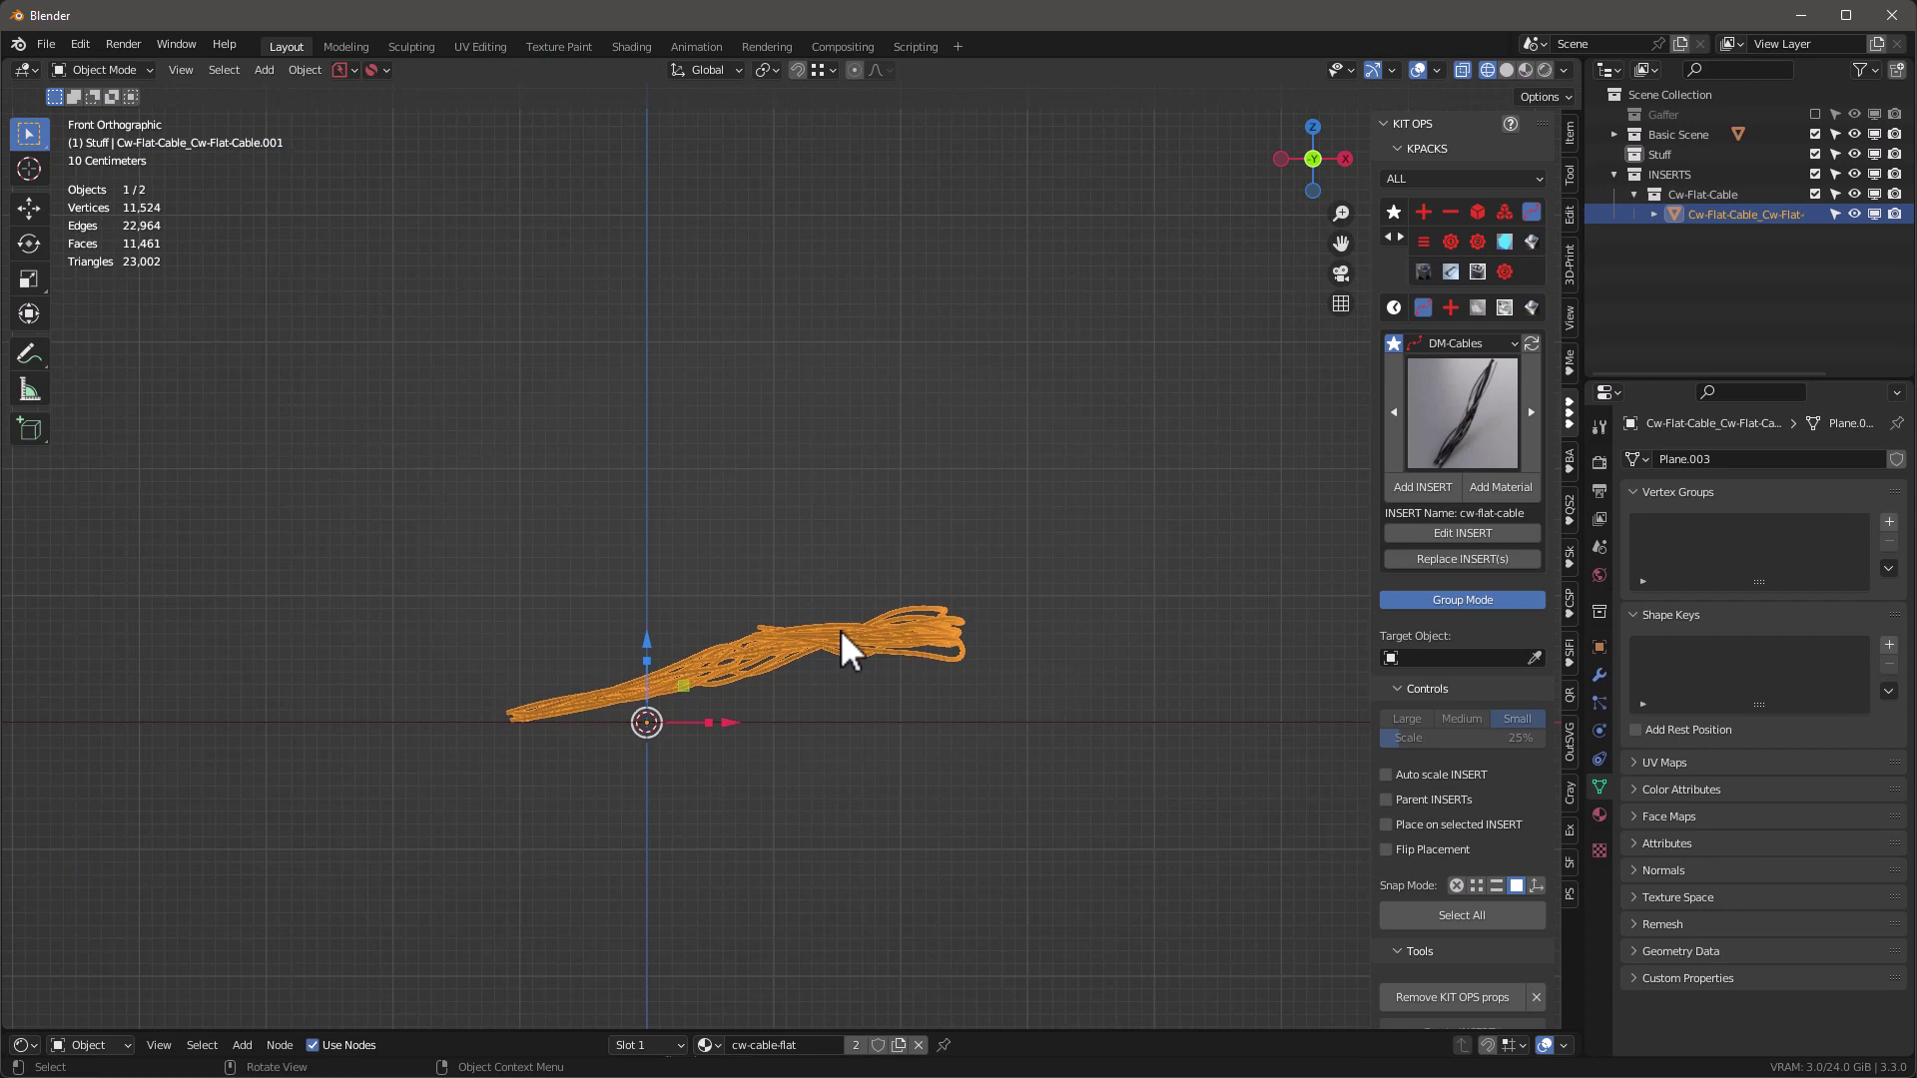
key("Tab")
left_click_drag(411, 535, 1044, 885)
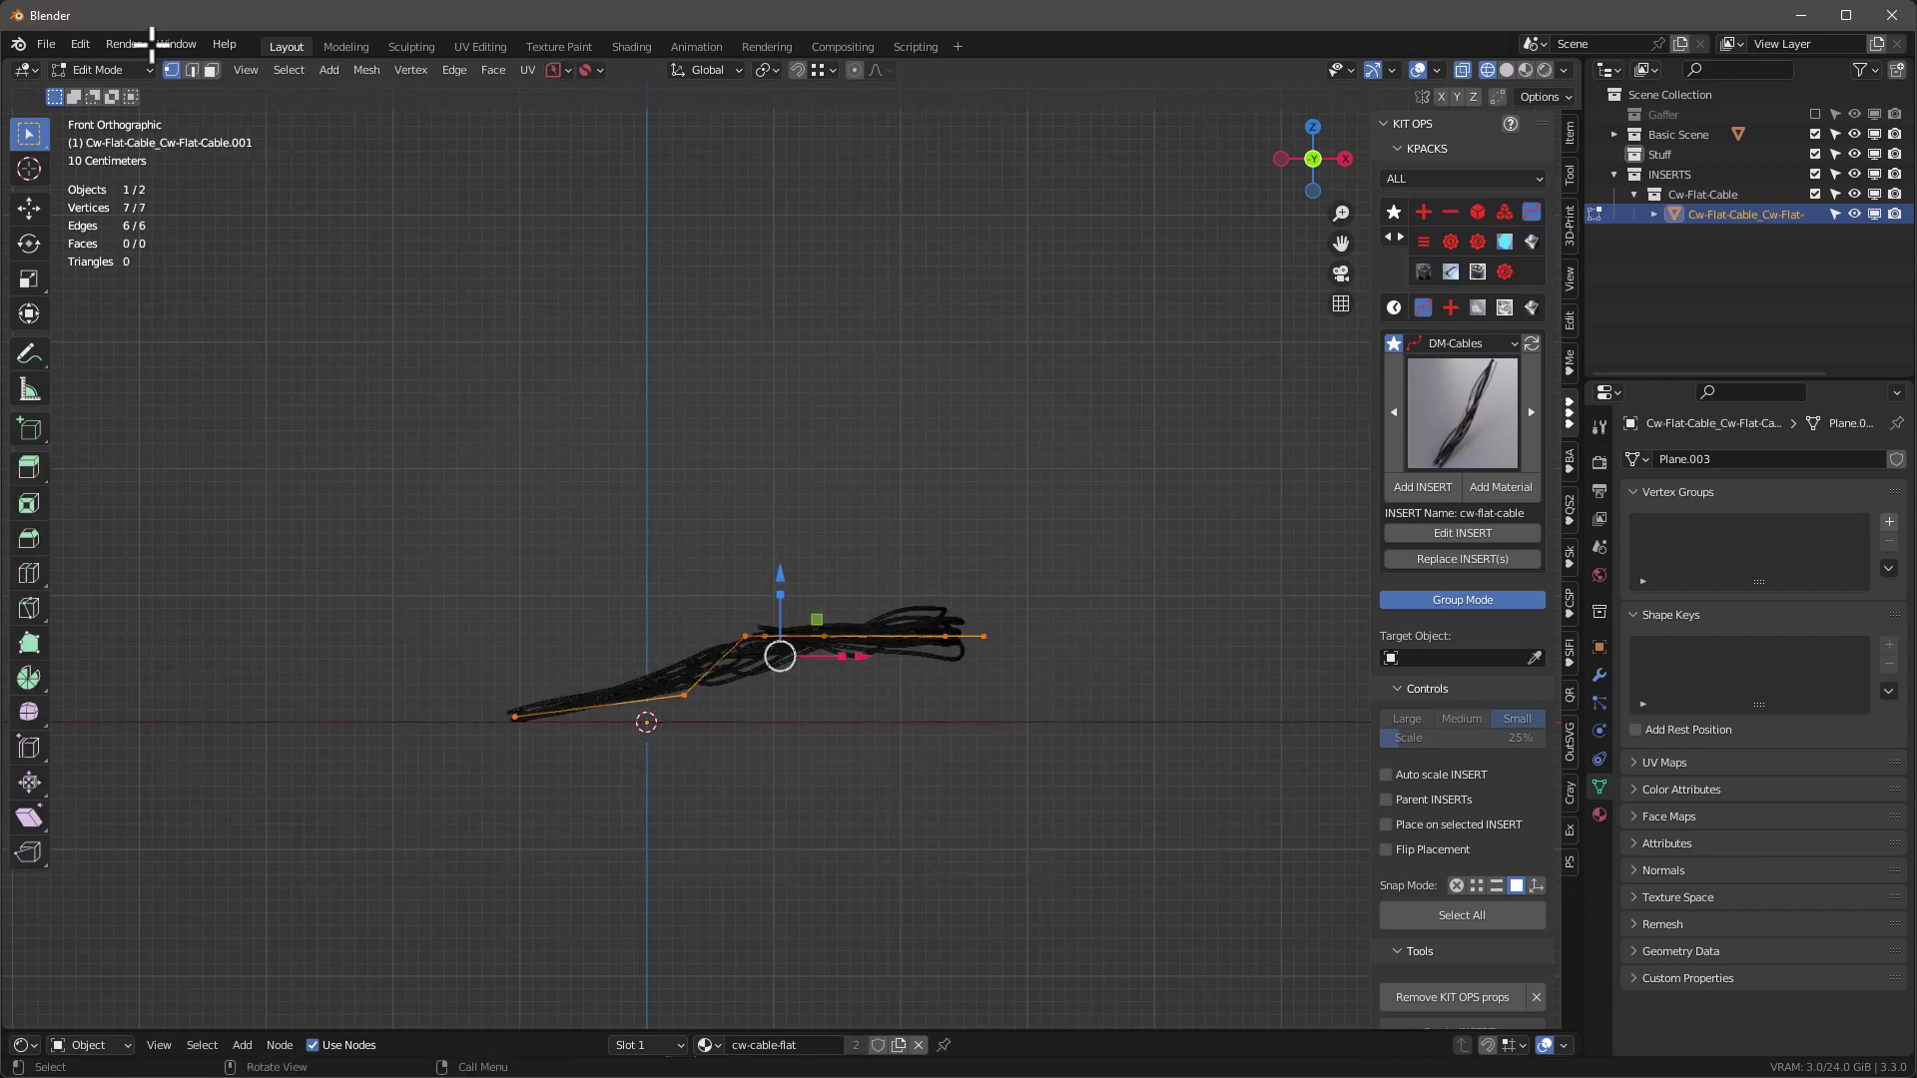
Examine the details of the KIT OPS Toggle VP Display add-on in the preferences, widening the window to read its description.
left_click(82, 43)
left_click(139, 301)
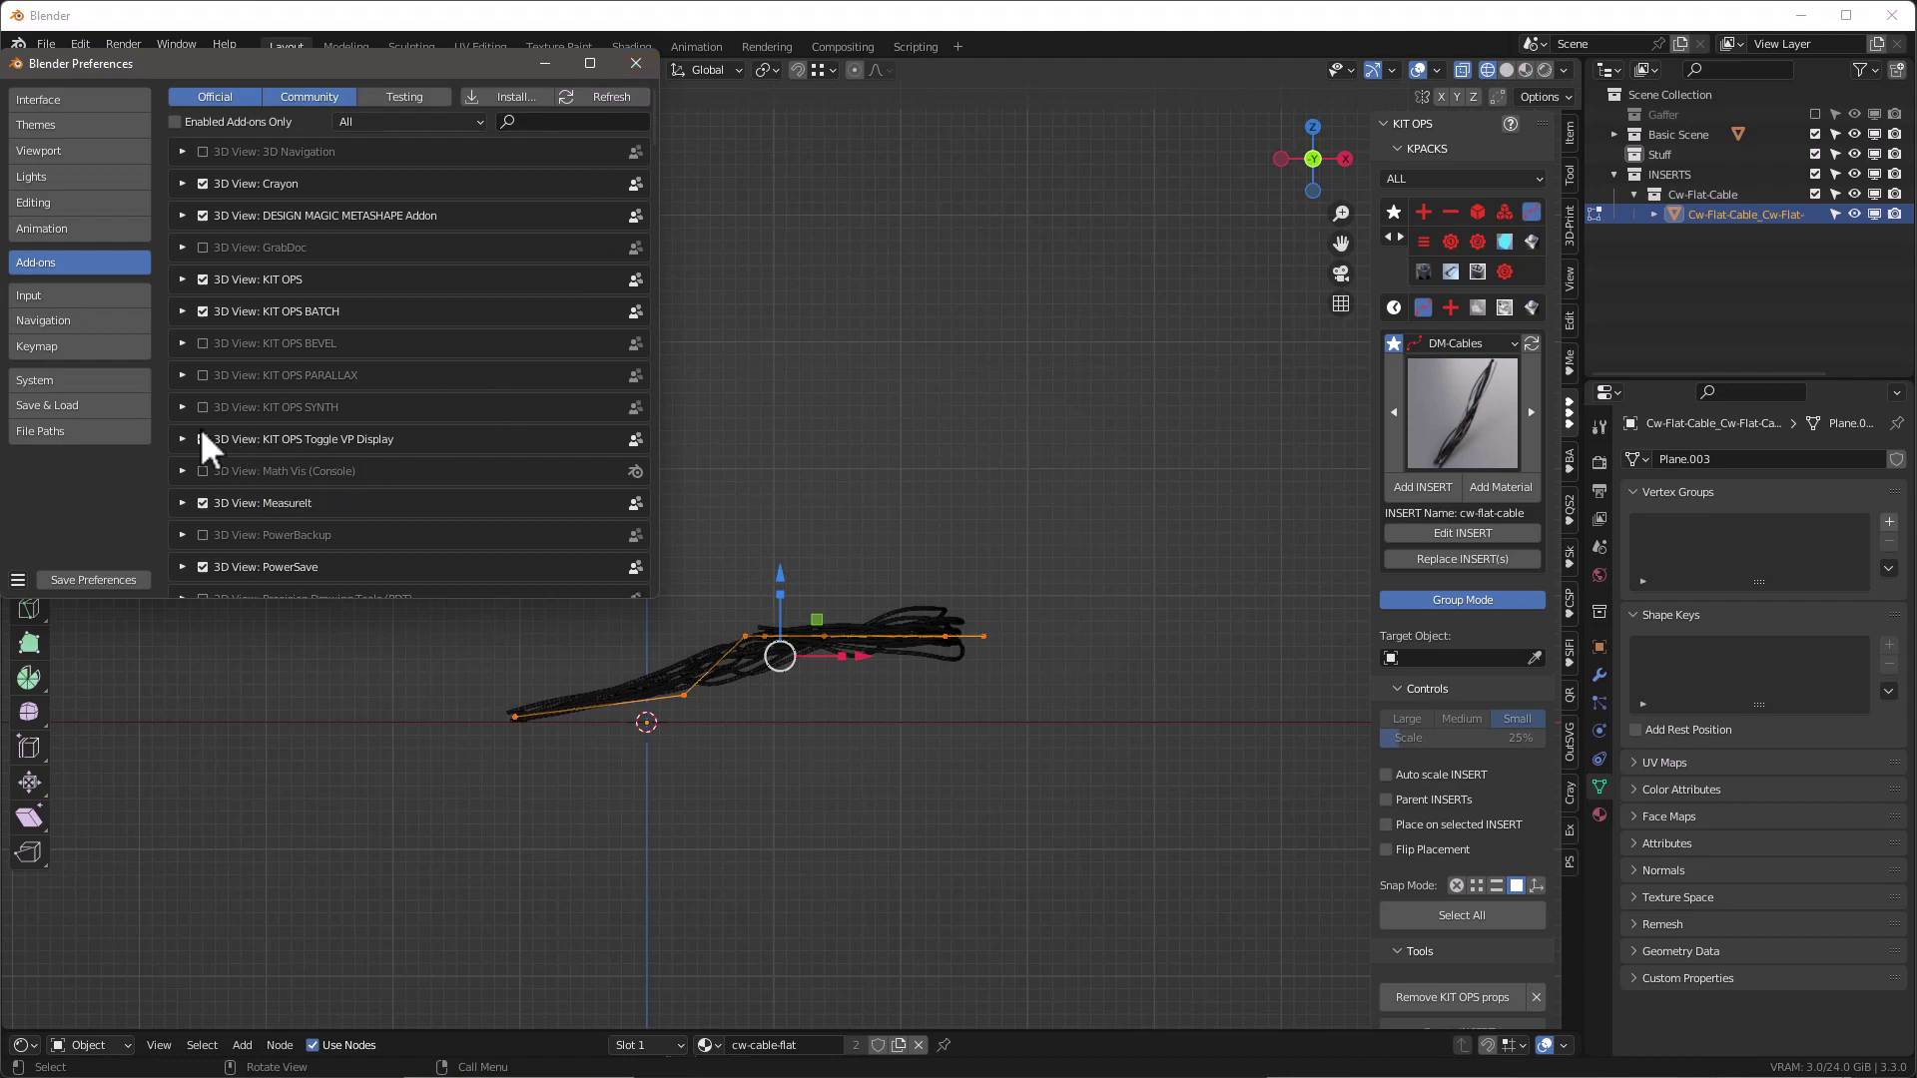
left_click(183, 439)
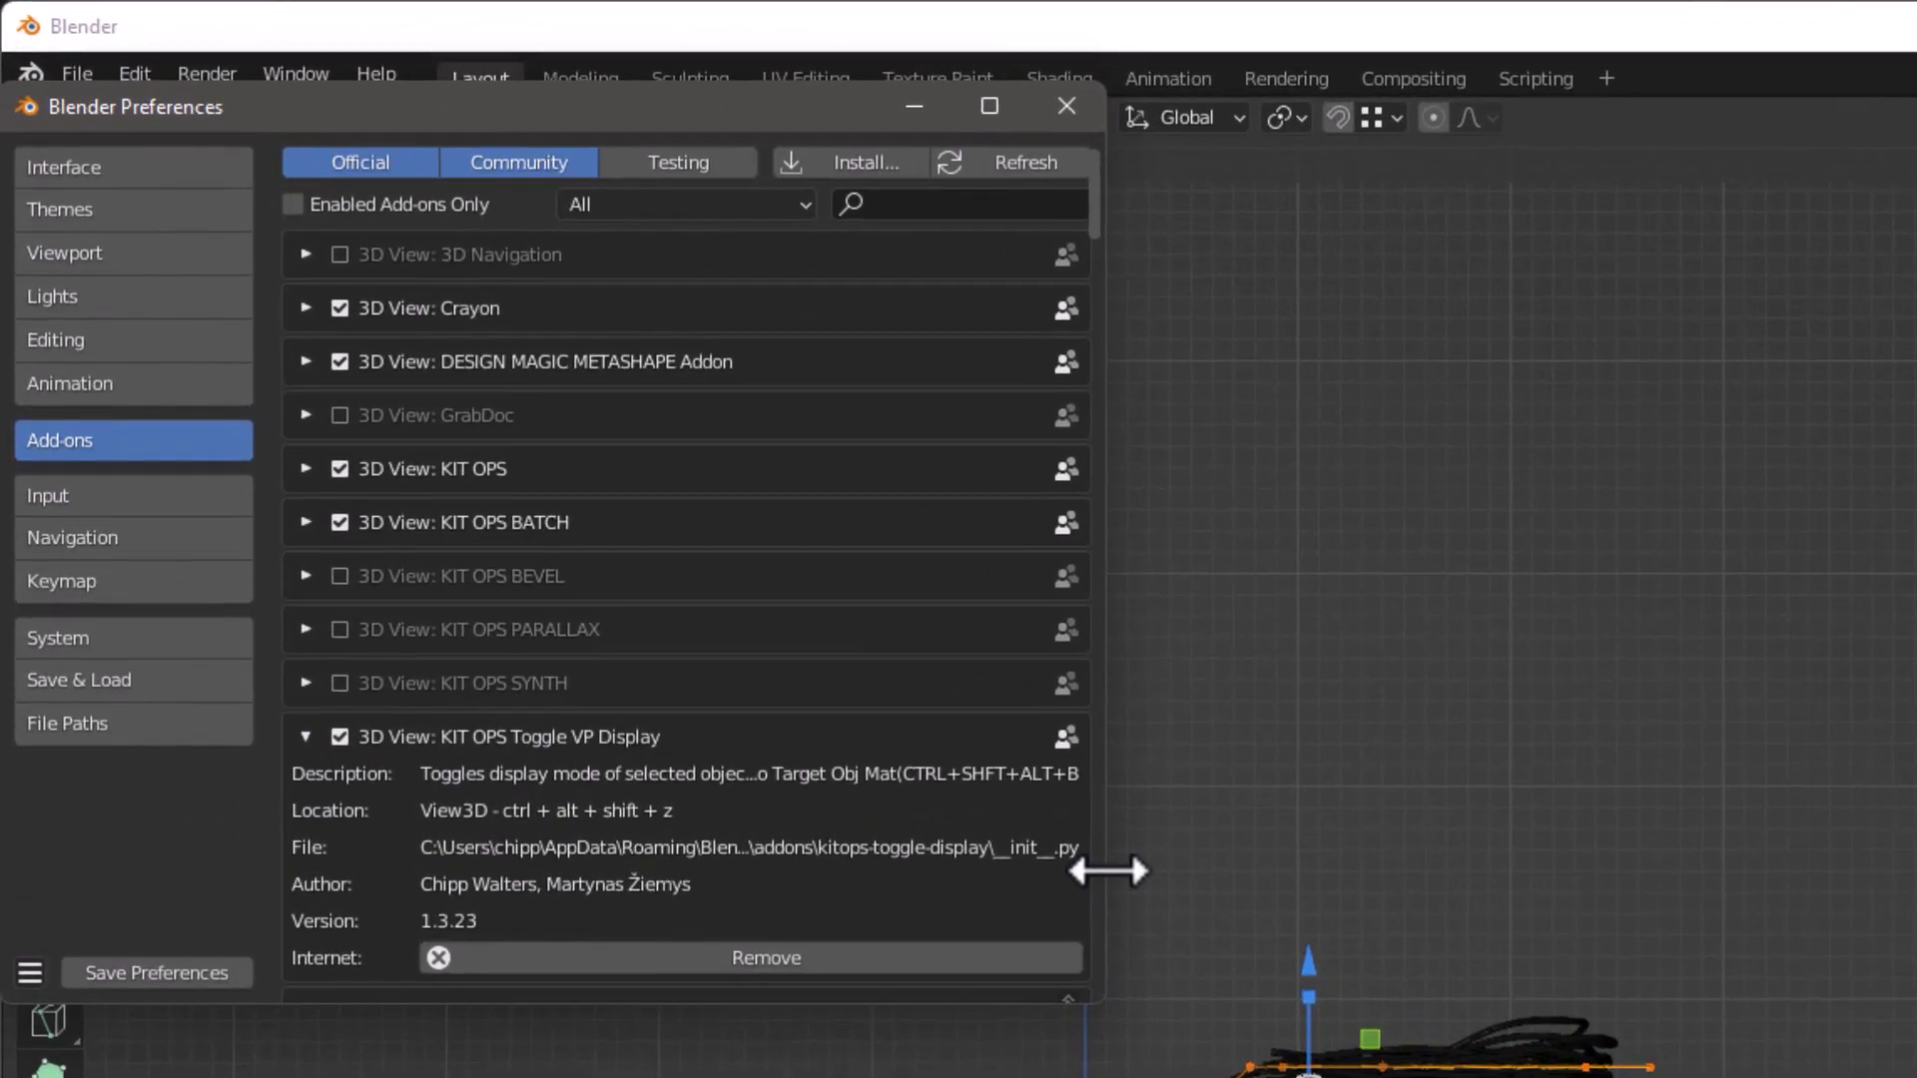
left_click_drag(659, 524, 1068, 535)
left_click_drag(1805, 905, 1802, 905)
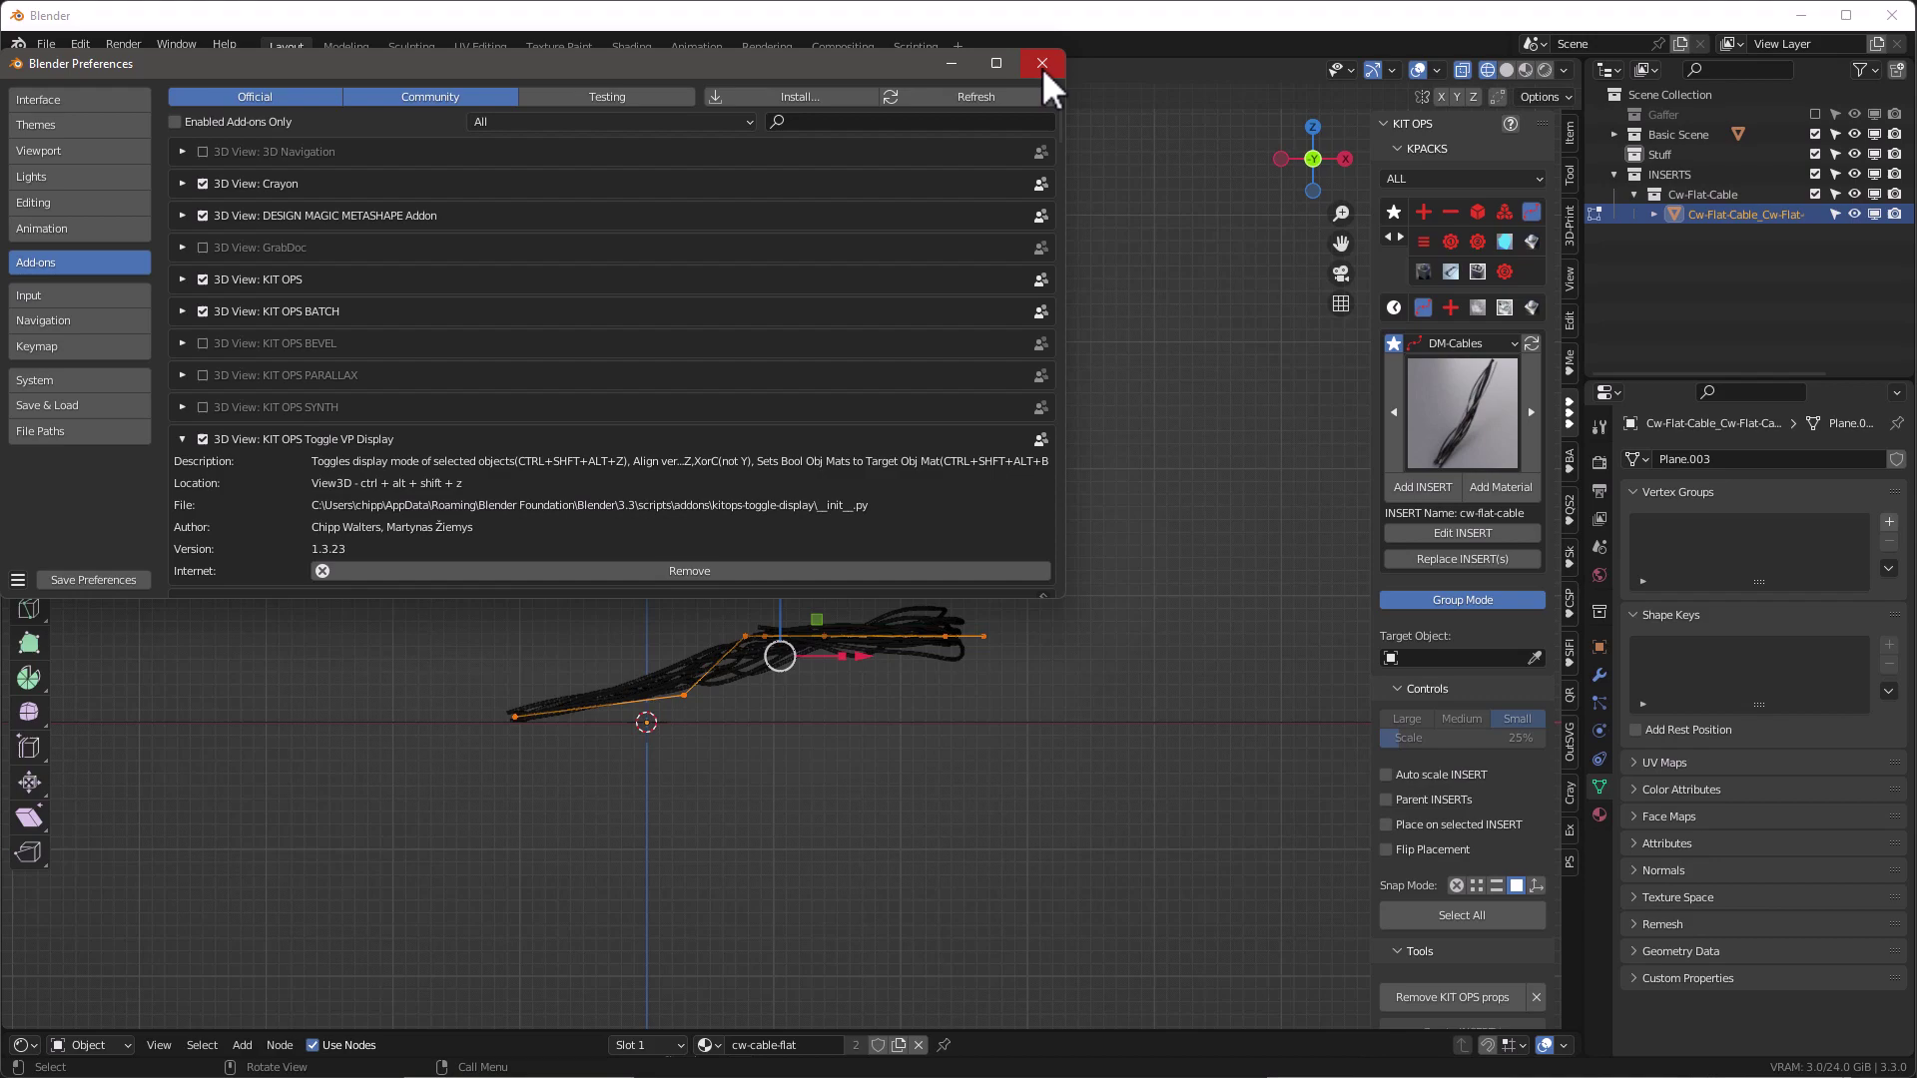
left_click(1040, 64)
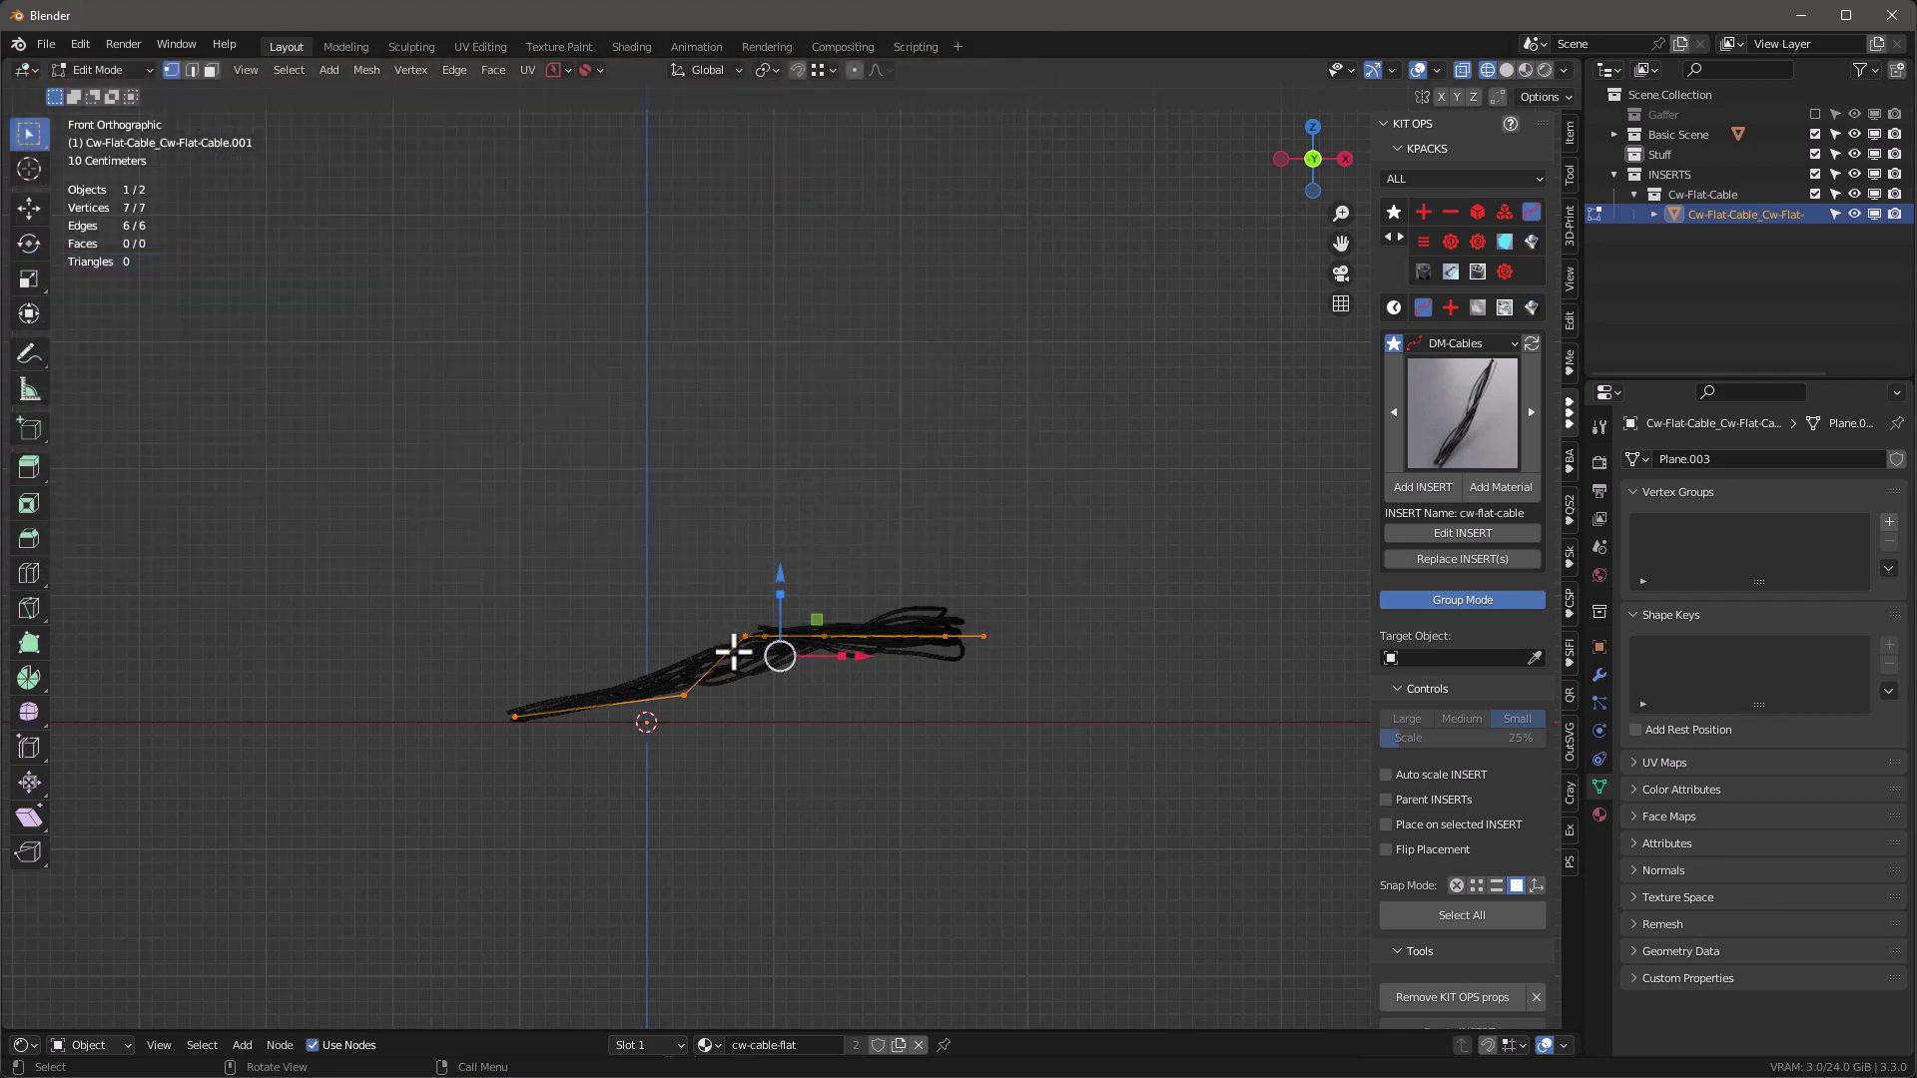
Align the path's vertices to a common Z height, lower them towards the floor and return to Object Mode.
key("ctrl+alt+z")
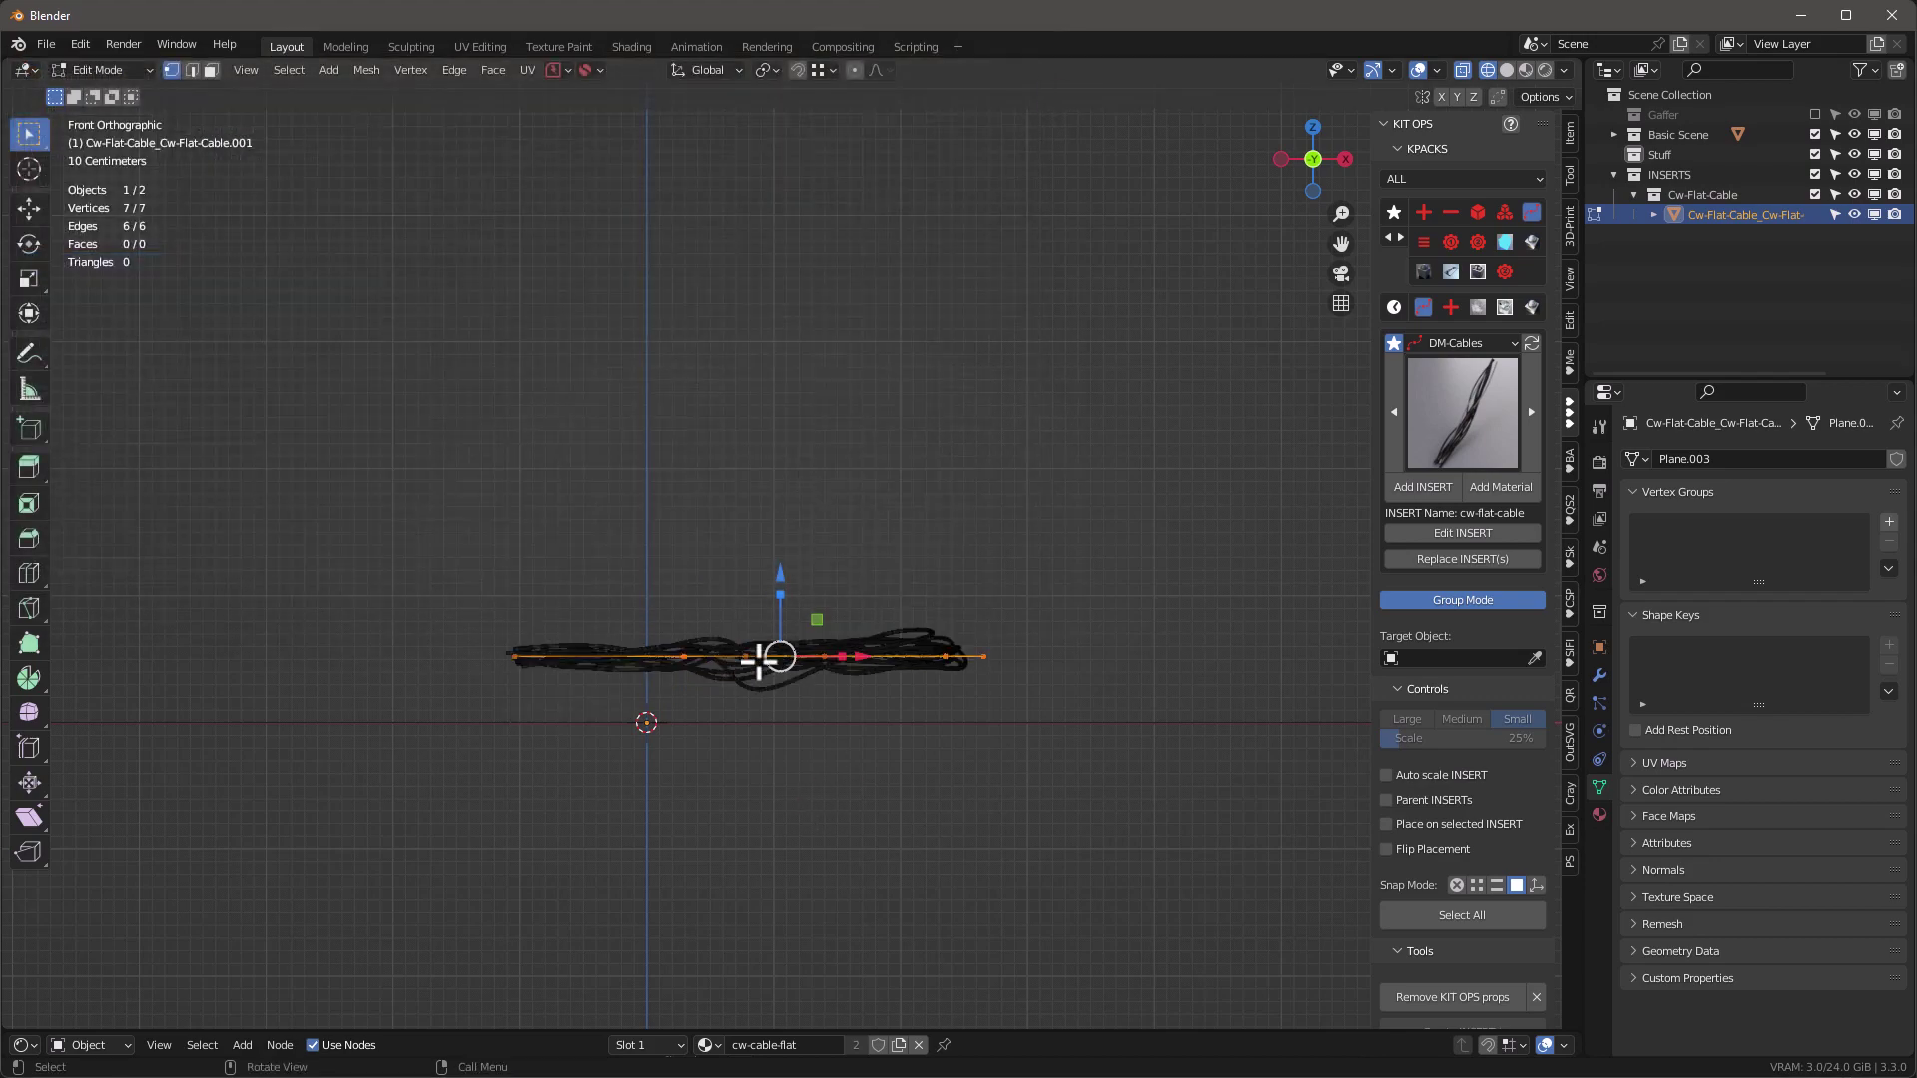
left_click_drag(780, 582, 788, 606)
left_click_drag(667, 638, 844, 711)
mouse_move(753, 611)
left_mouse_down()
mouse_move(753, 588)
mouse_move(780, 621)
left_mouse_up()
key("a")
mouse_move(627, 526)
middle_mouse_down()
mouse_move(843, 706)
mouse_move(800, 589)
mouse_move(866, 606)
mouse_move(794, 573)
mouse_move(896, 617)
mouse_move(825, 707)
mouse_move(832, 577)
mouse_move(926, 584)
mouse_move(914, 654)
middle_mouse_up()
key("Tab")
Display the scene in material preview and enlarge the shader editor beneath the viewport.
left_click(1524, 70)
scroll(867, 606, "down", 1)
left_click(494, 349)
scroll(878, 779, "up", 5)
left_click(825, 707)
left_click_drag(774, 1030, 775, 822)
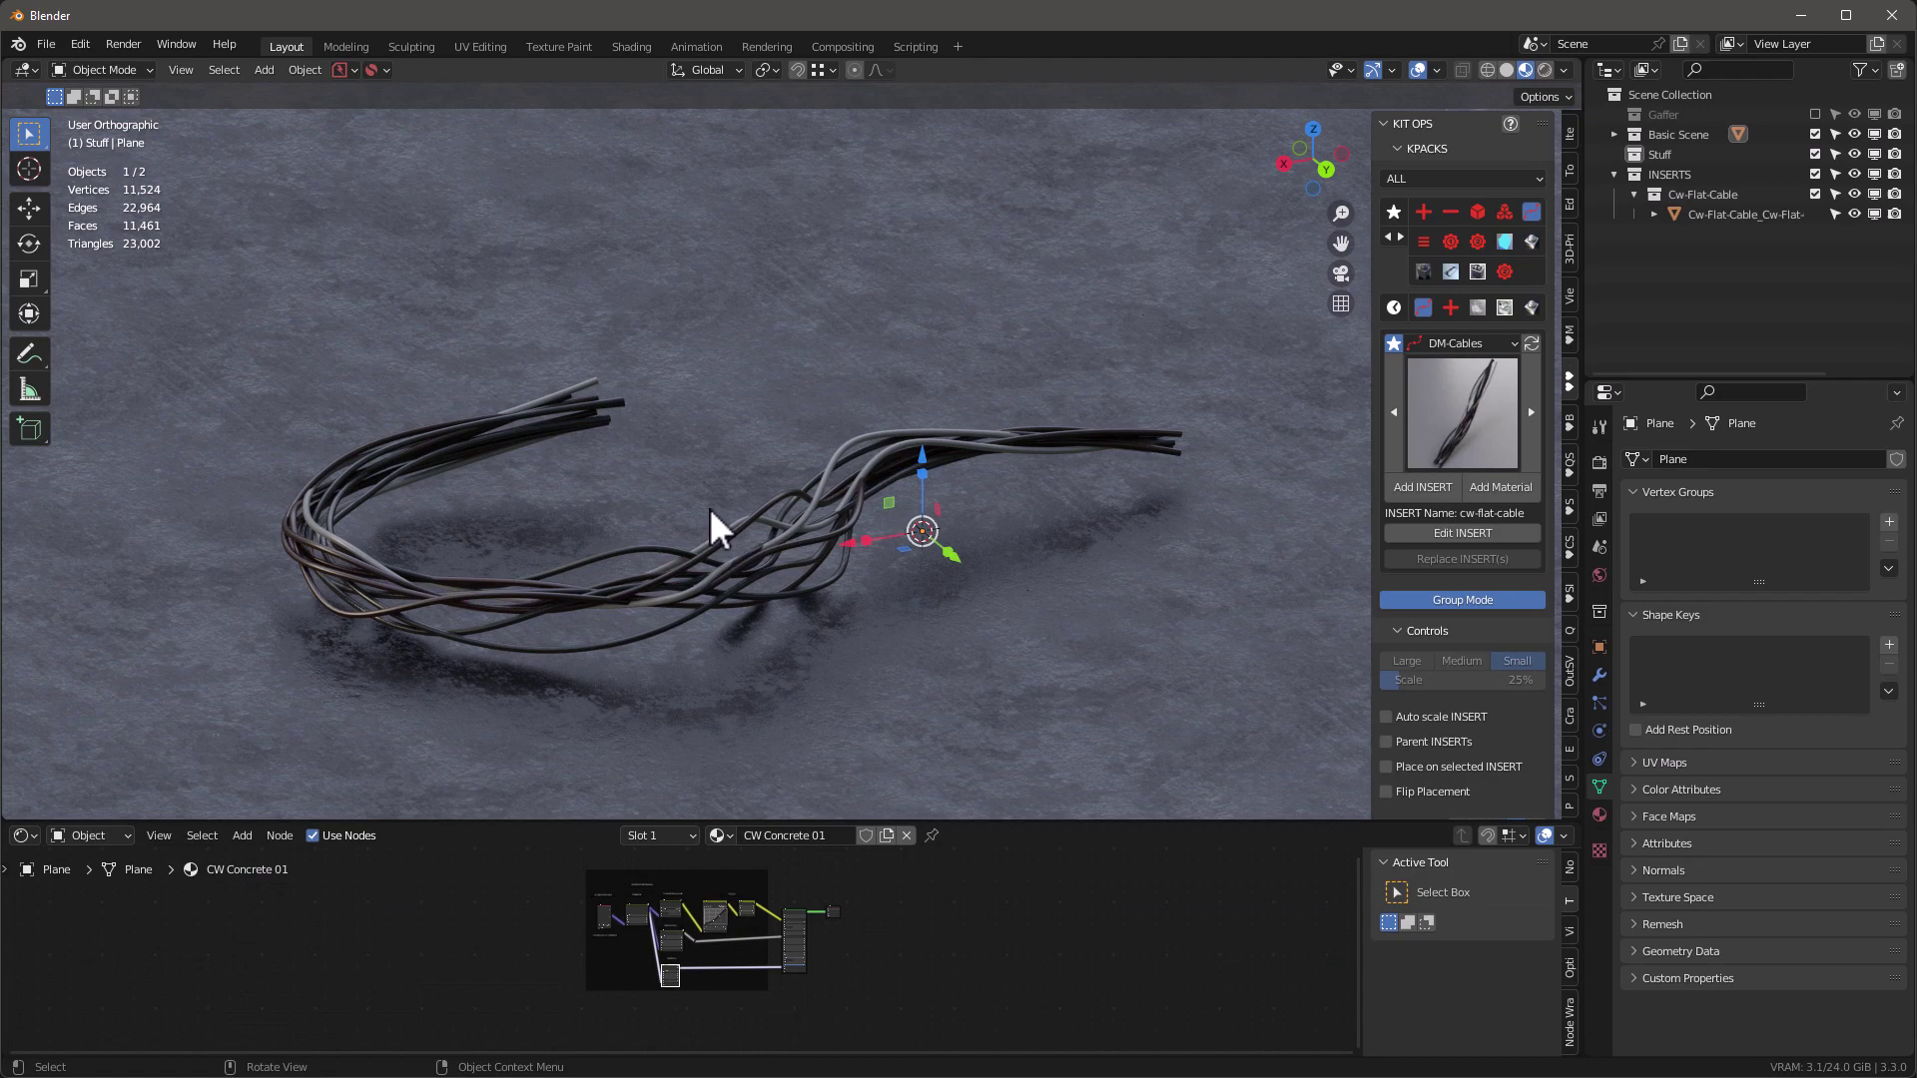
Select the cable to show its cw-cable-flat material nodes, and hide the viewport overlays.
left_click(709, 507)
scroll(661, 924, "up", 2)
scroll(661, 919, "up", 3)
scroll(705, 594, "up", 3)
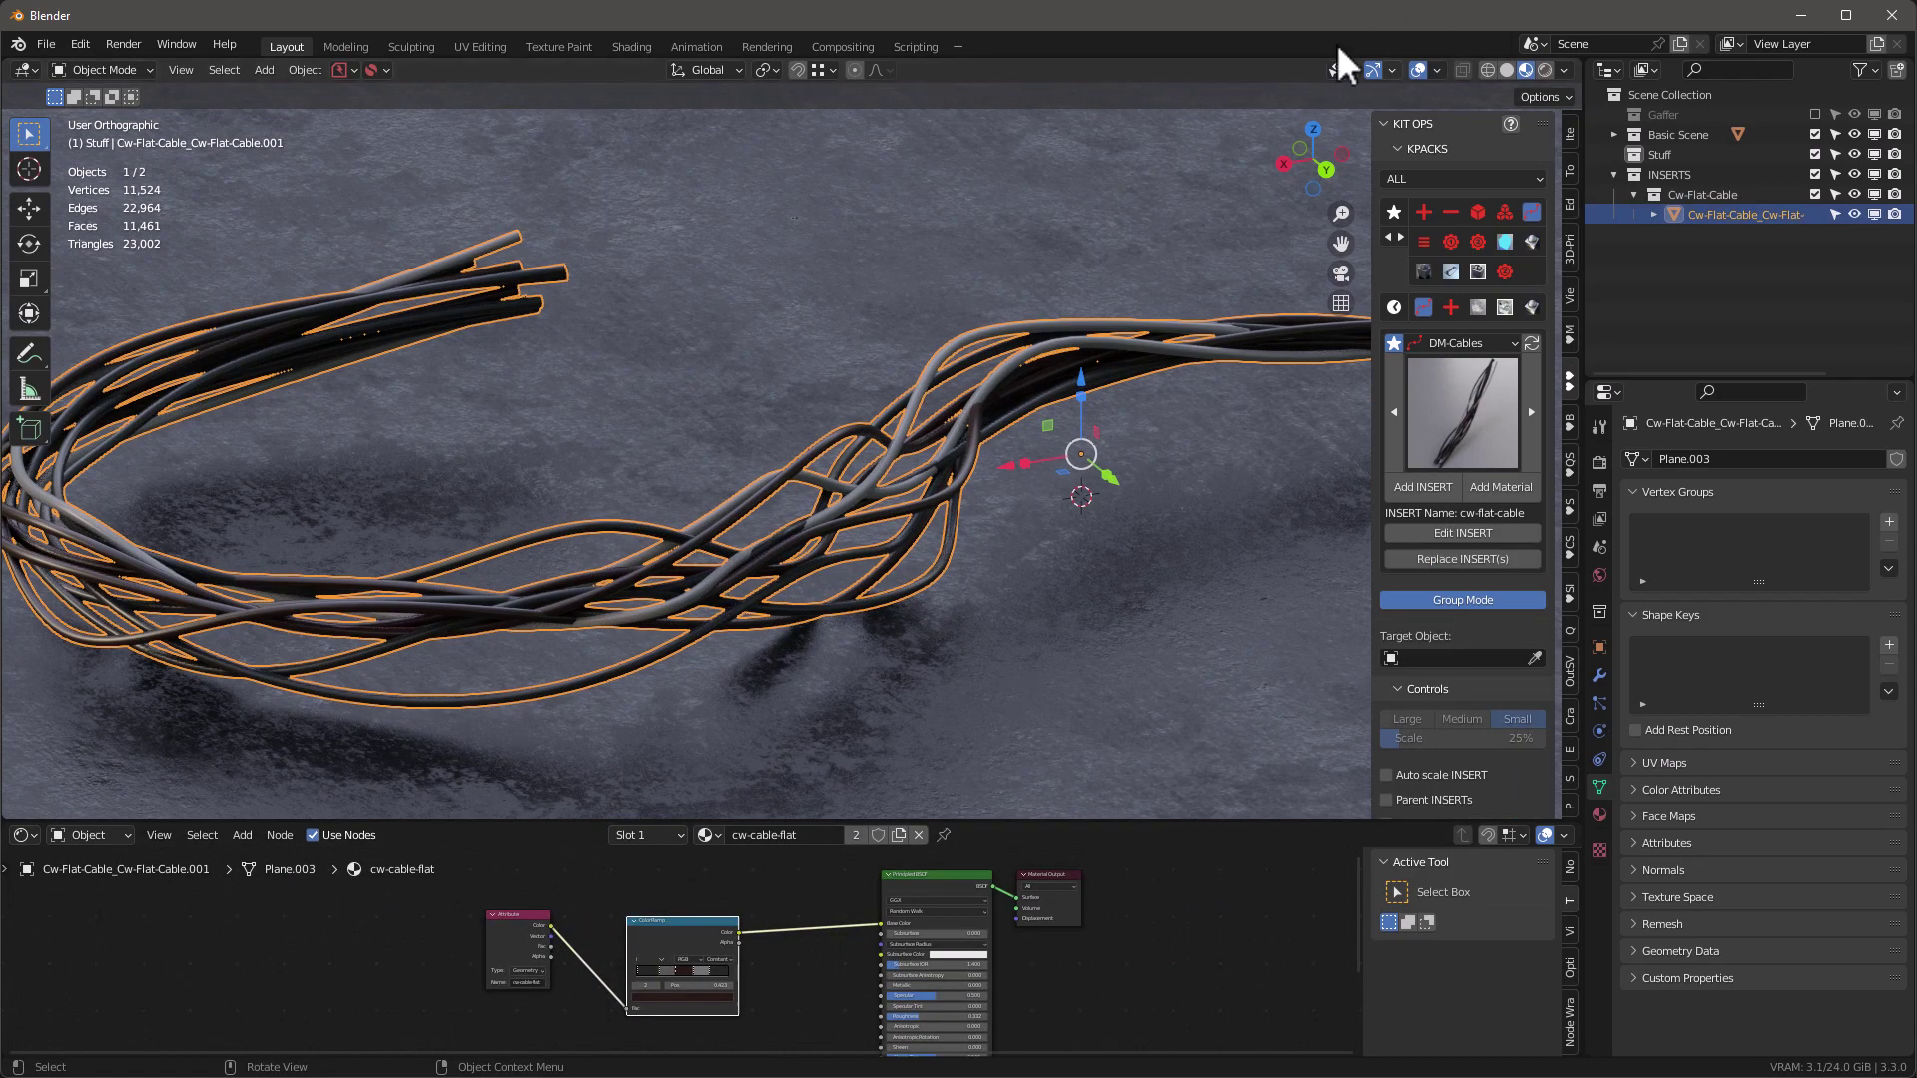
left_click(1418, 68)
scroll(785, 1007, "up", 2)
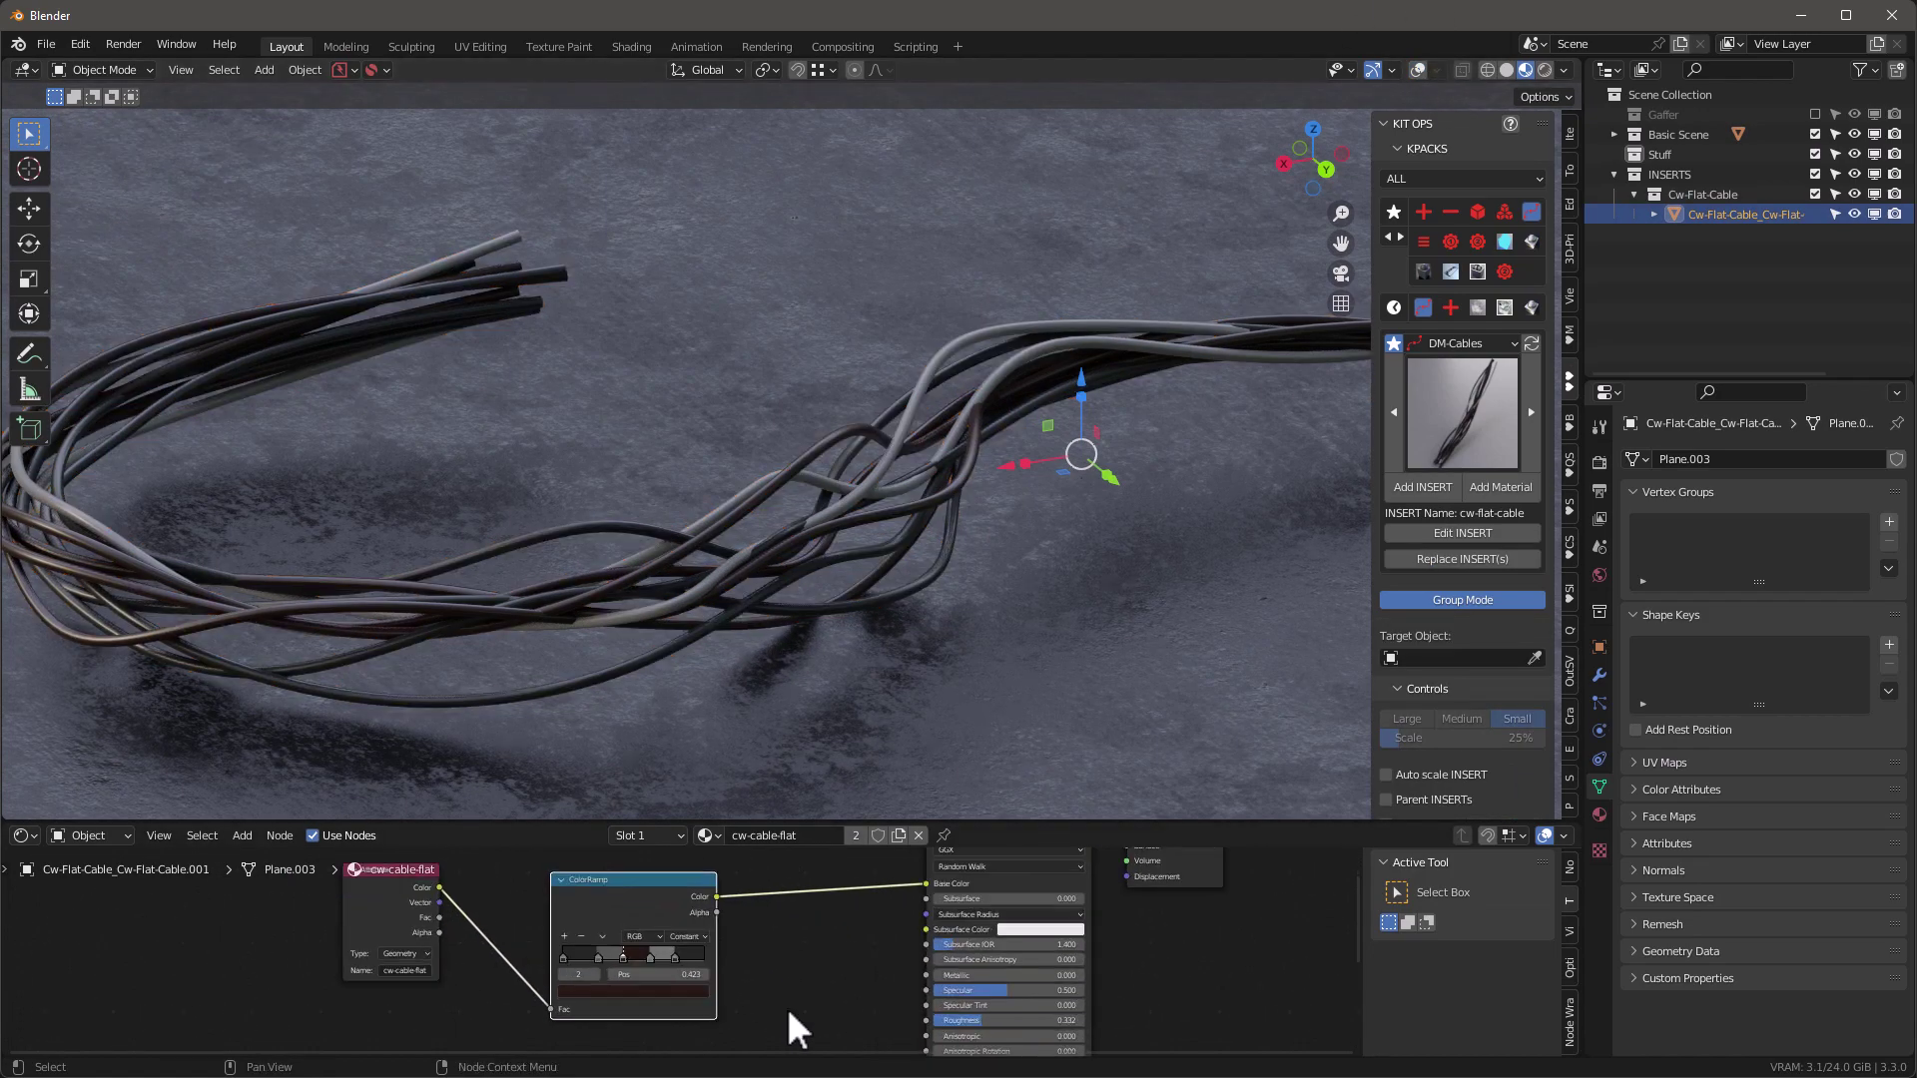
middle_click_drag(786, 984, 847, 981)
scroll(819, 989, "up", 2)
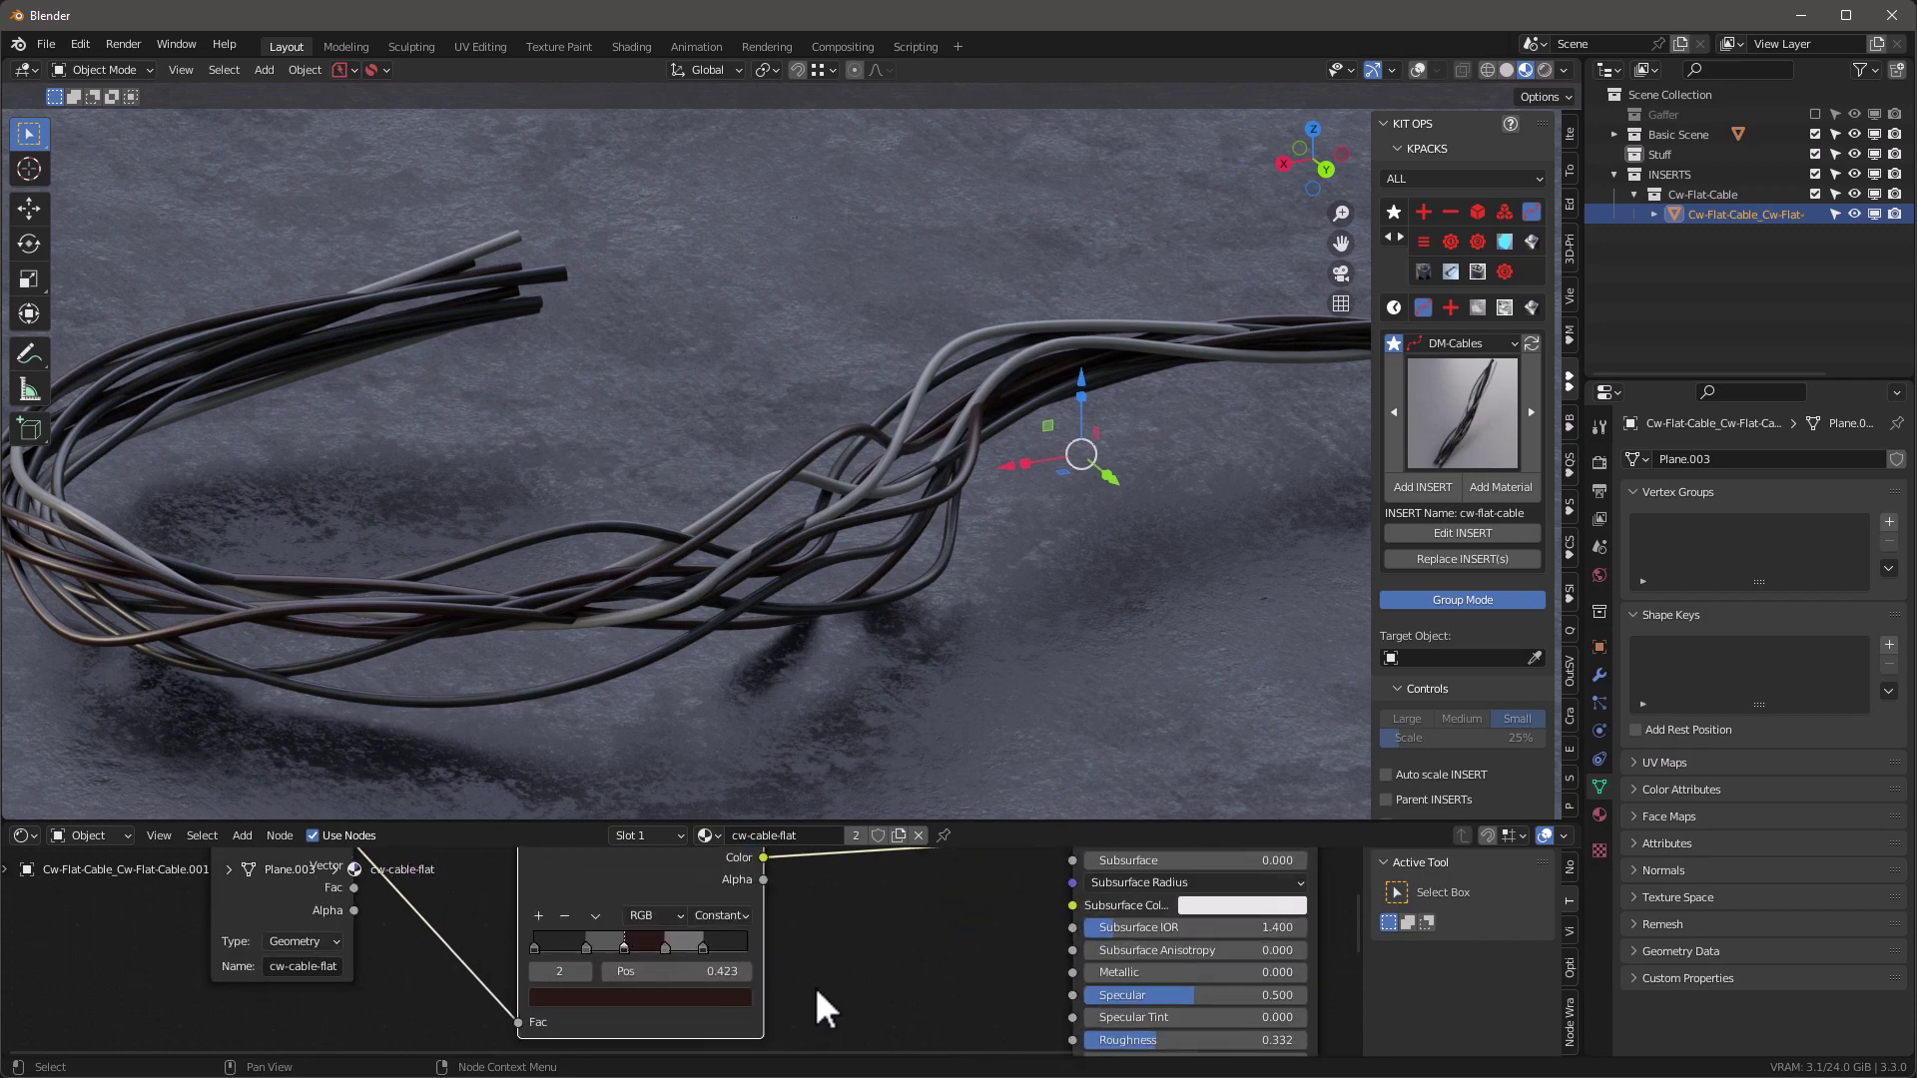
Change the ColorRamp's first stop to green with hue 0.405, saturation 0.861 and value 0.145.
left_click(534, 945)
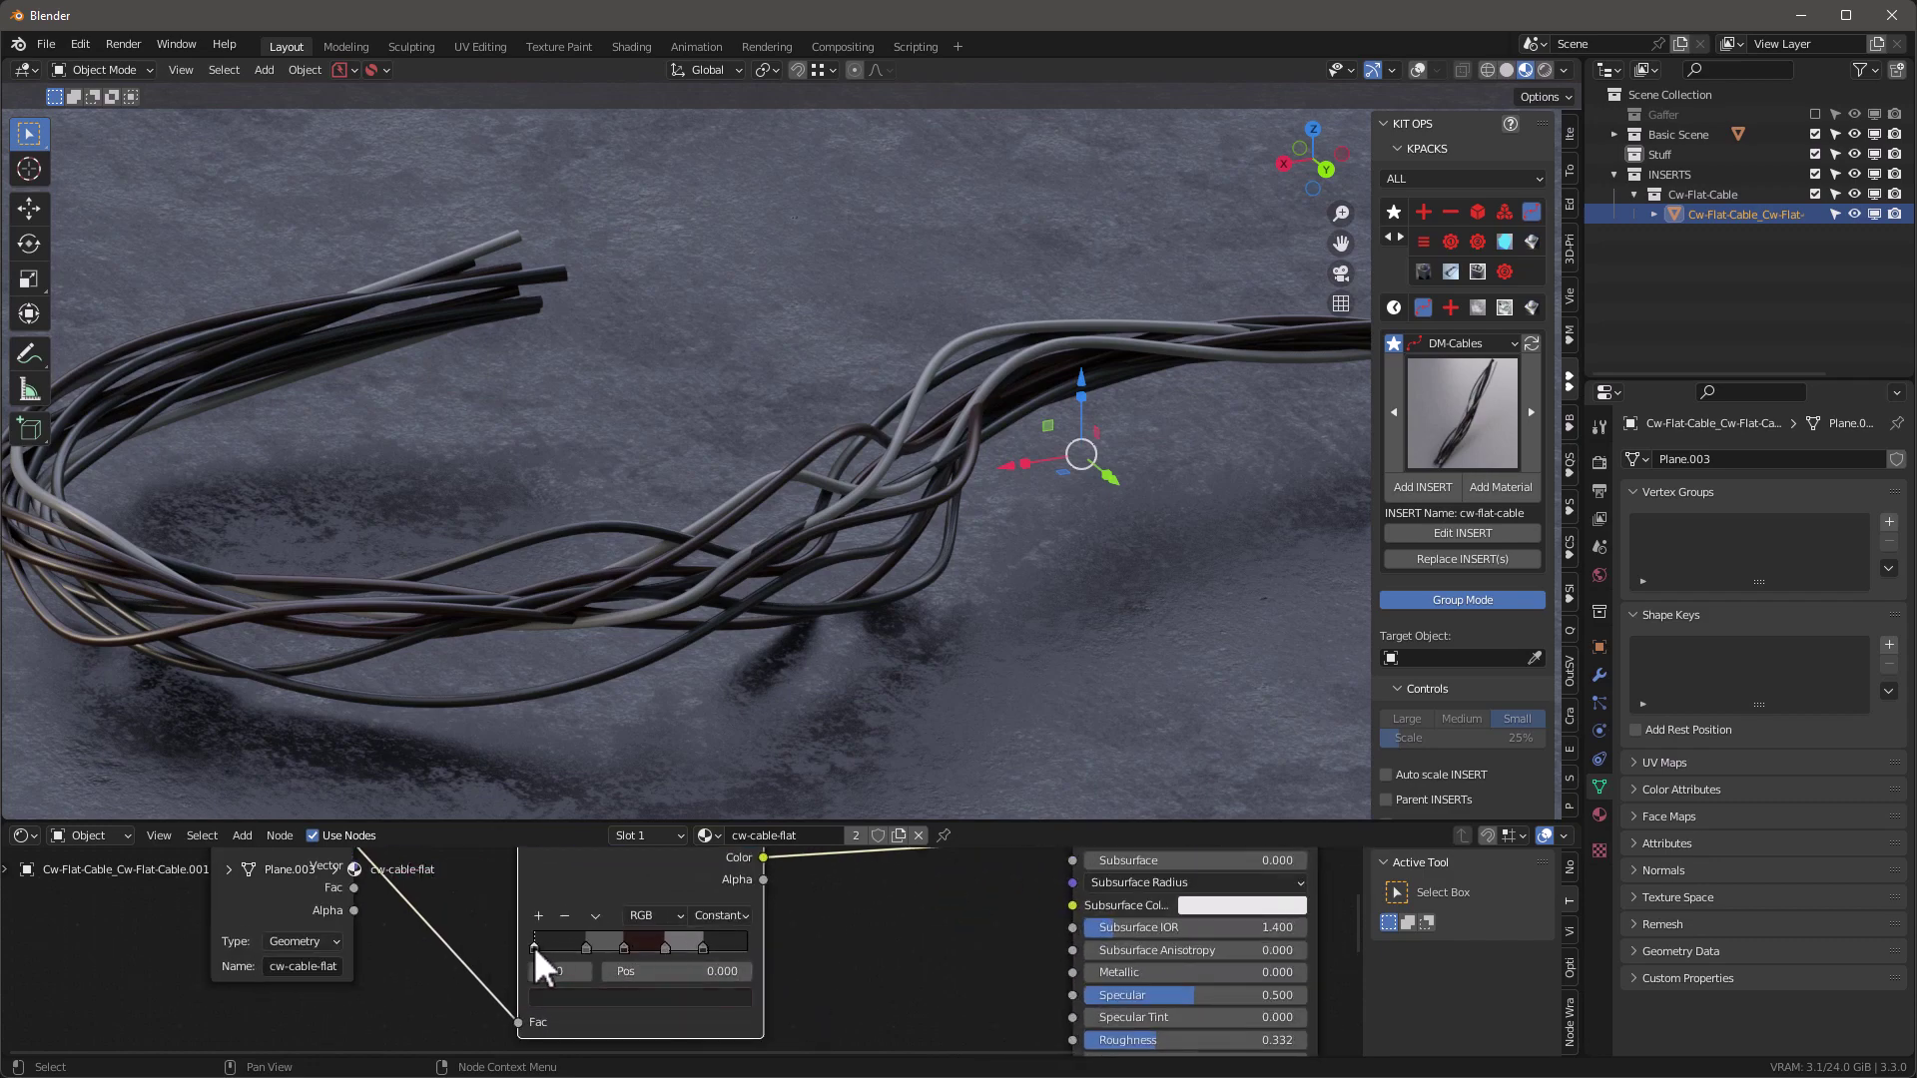
left_click(584, 998)
left_click(594, 735)
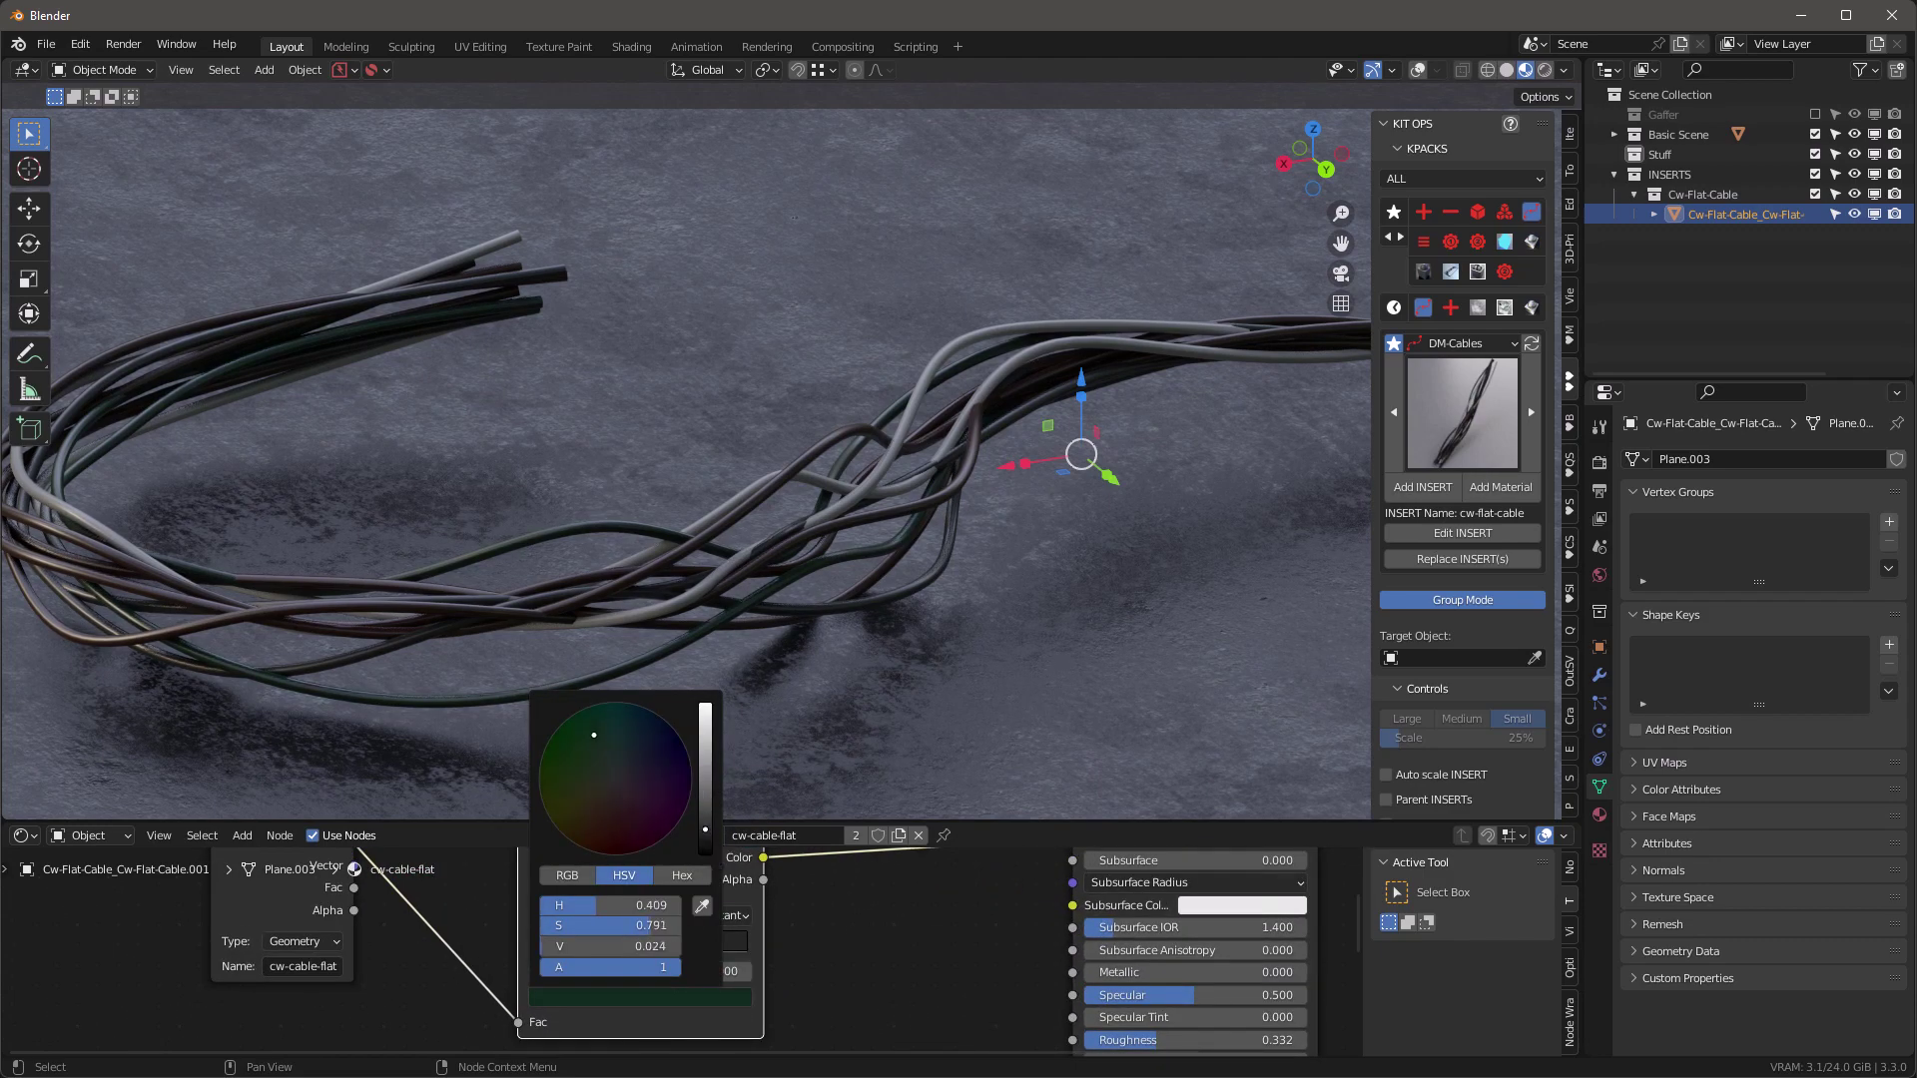
mouse_move(705, 828)
left_mouse_down()
mouse_move(705, 744)
mouse_move(705, 794)
left_mouse_up()
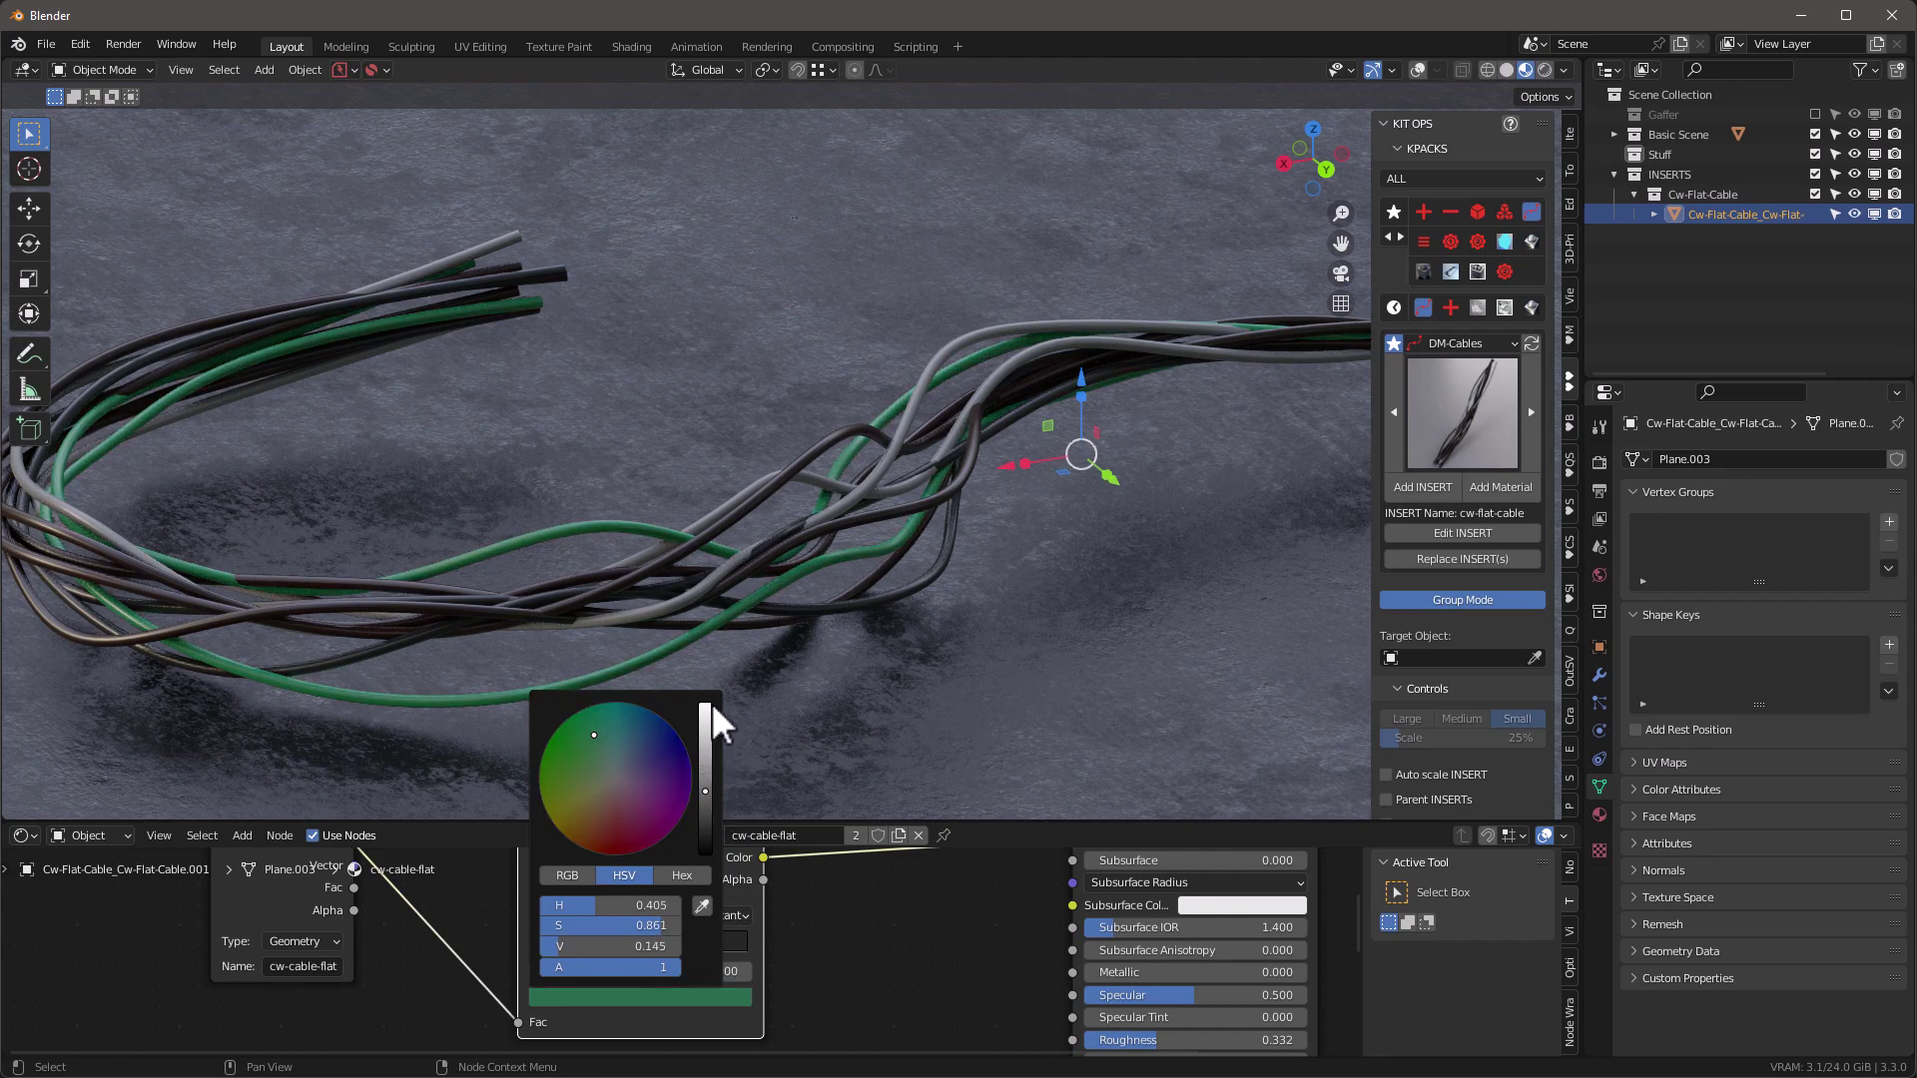
Set the cable material's Specular to 0.482 and Roughness to 0.055 on the Principled BSDF node.
scroll(899, 962, "down", 5)
middle_click_drag(762, 949, 636, 918)
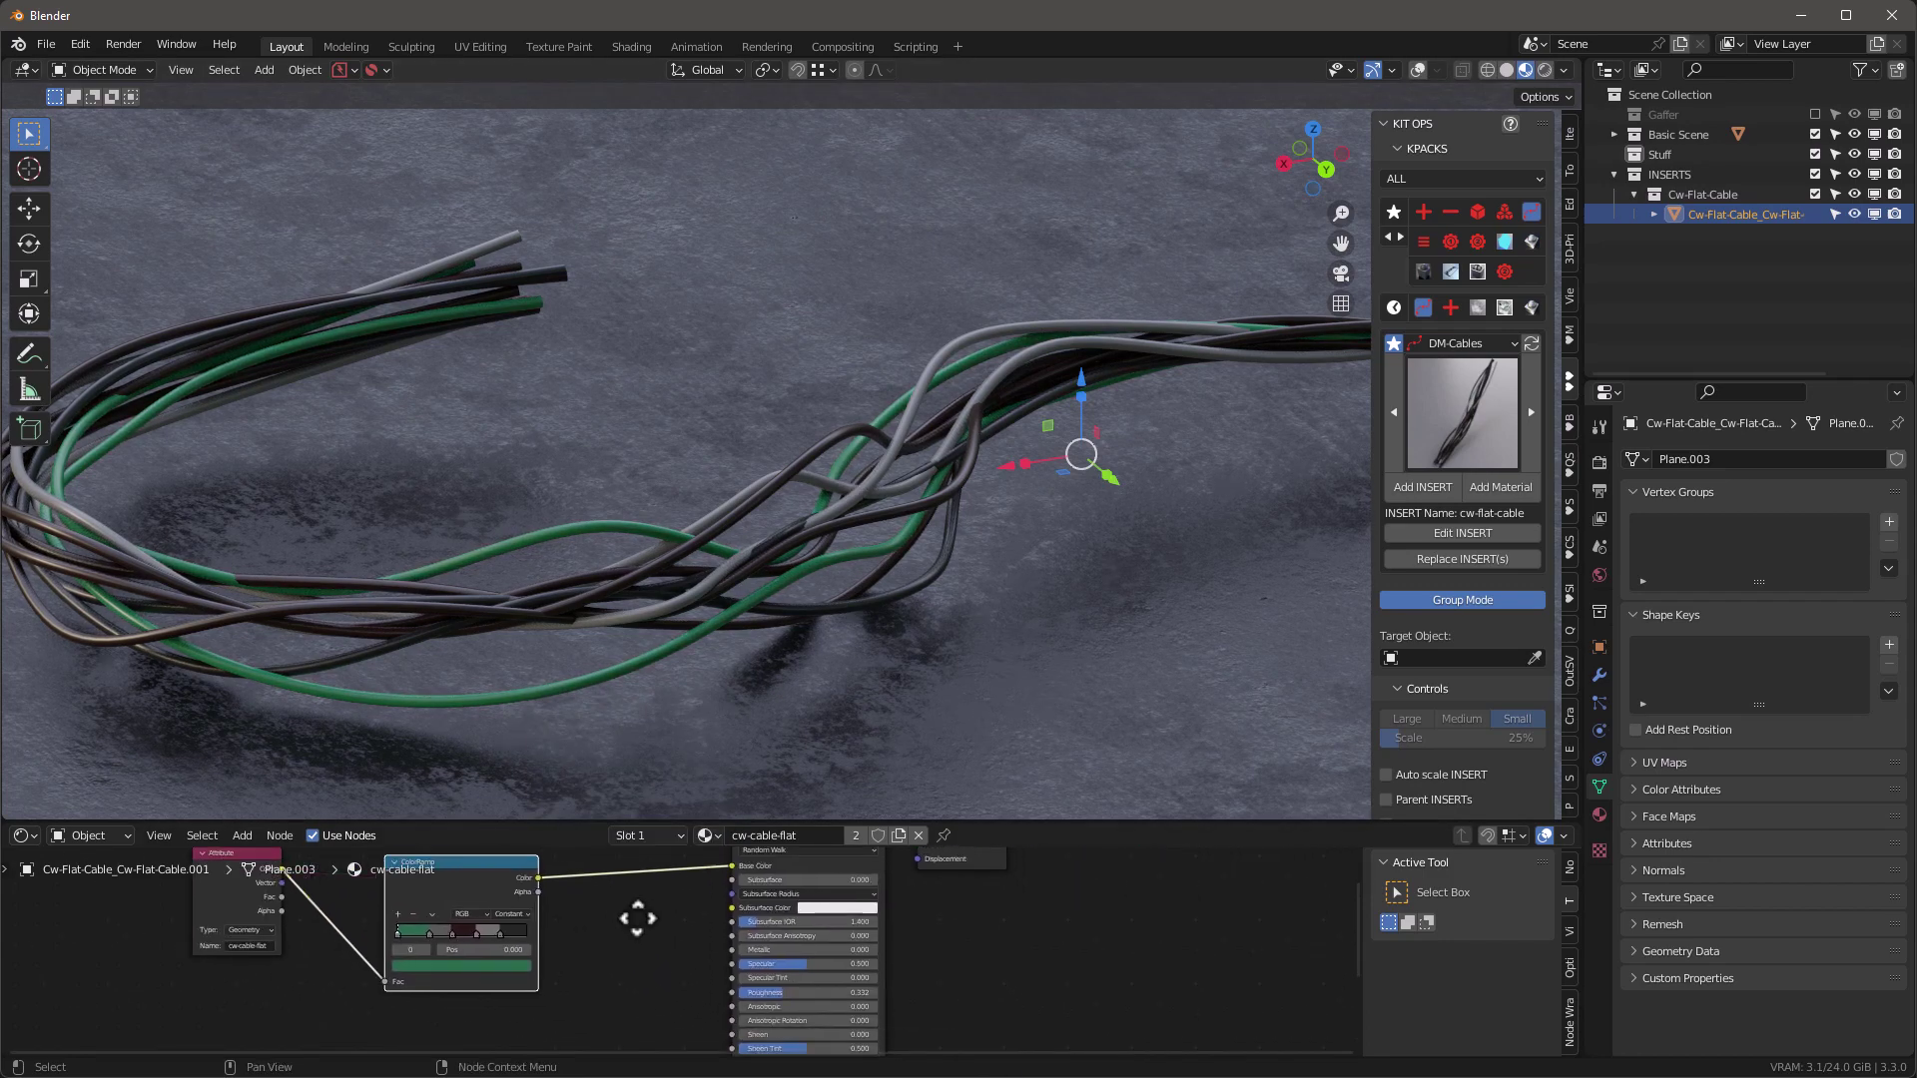
scroll(637, 918, "up", 2)
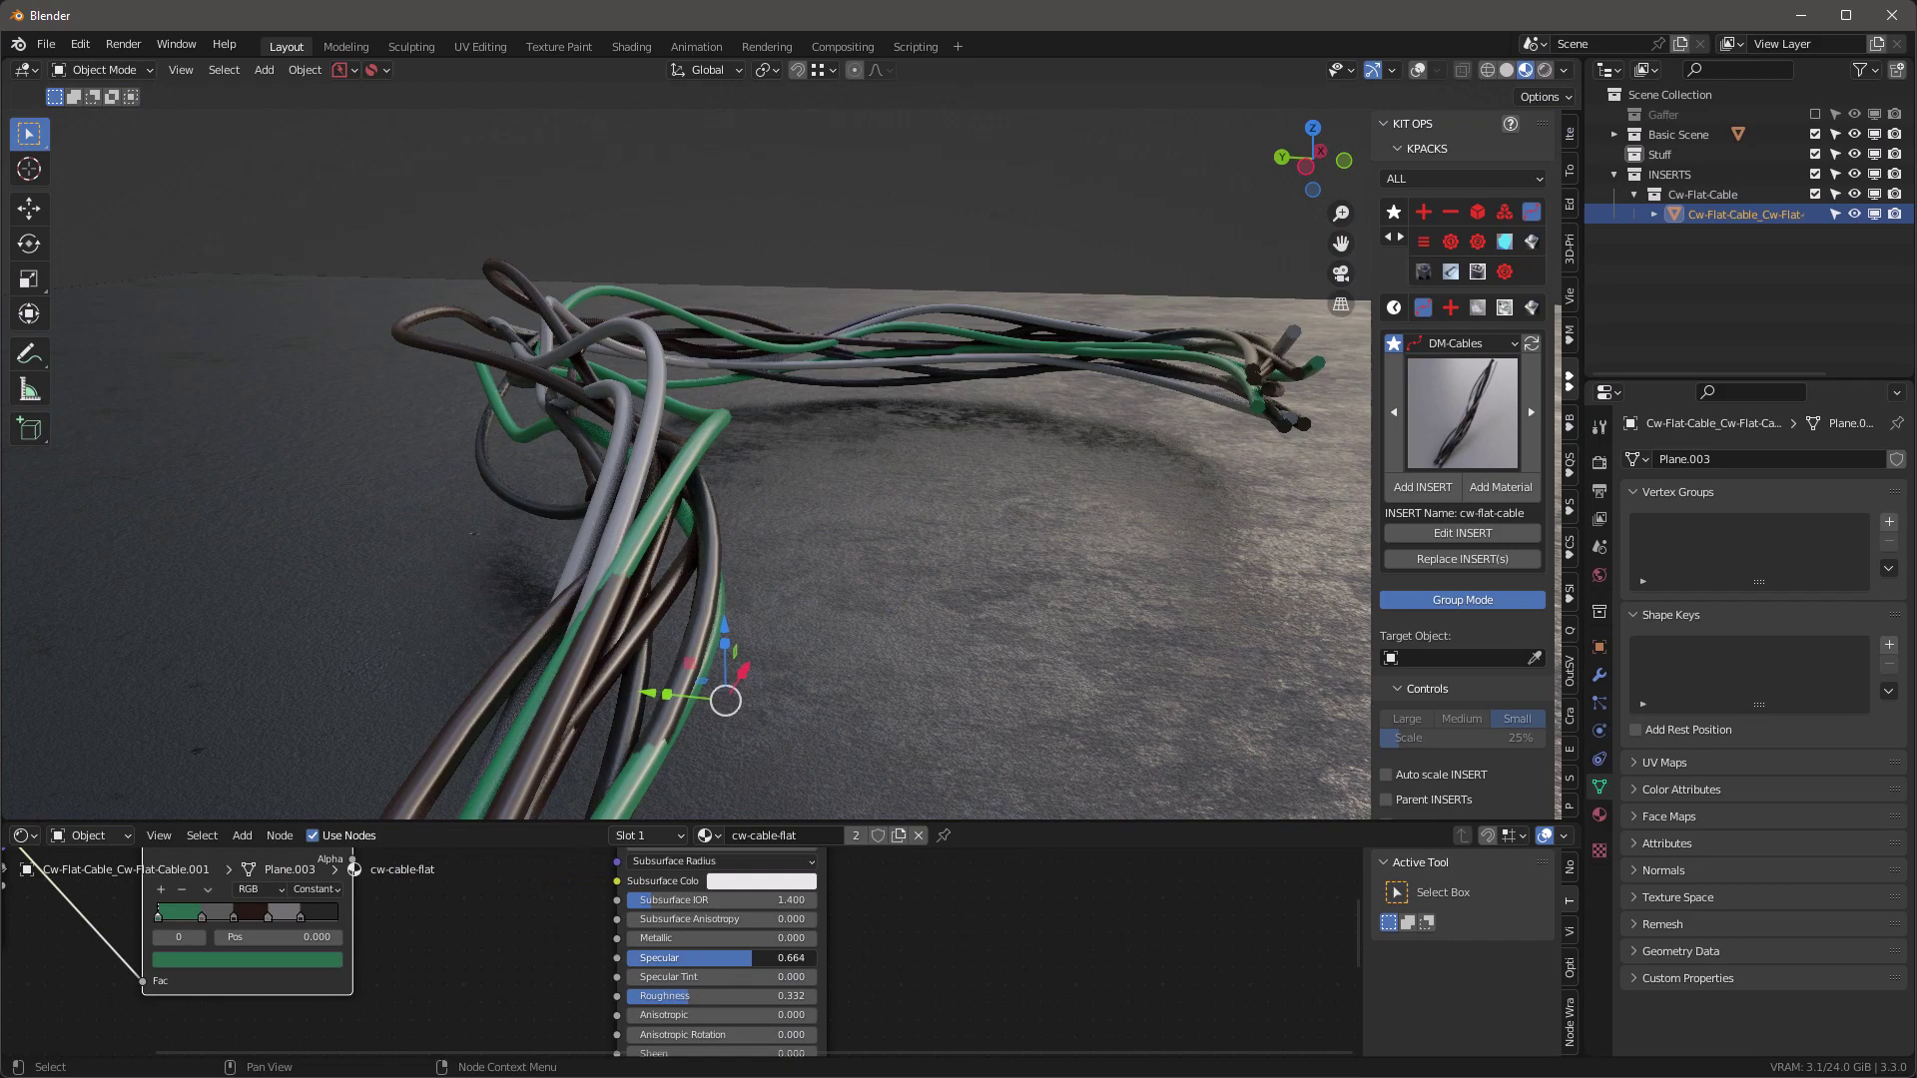
left_click_drag(663, 995, 638, 996)
Add a mesh cube and move it along Y so it sits beside the straight part of the cable, over its curled end.
middle_click_drag(838, 494, 1092, 535)
scroll(1088, 533, "up", 3)
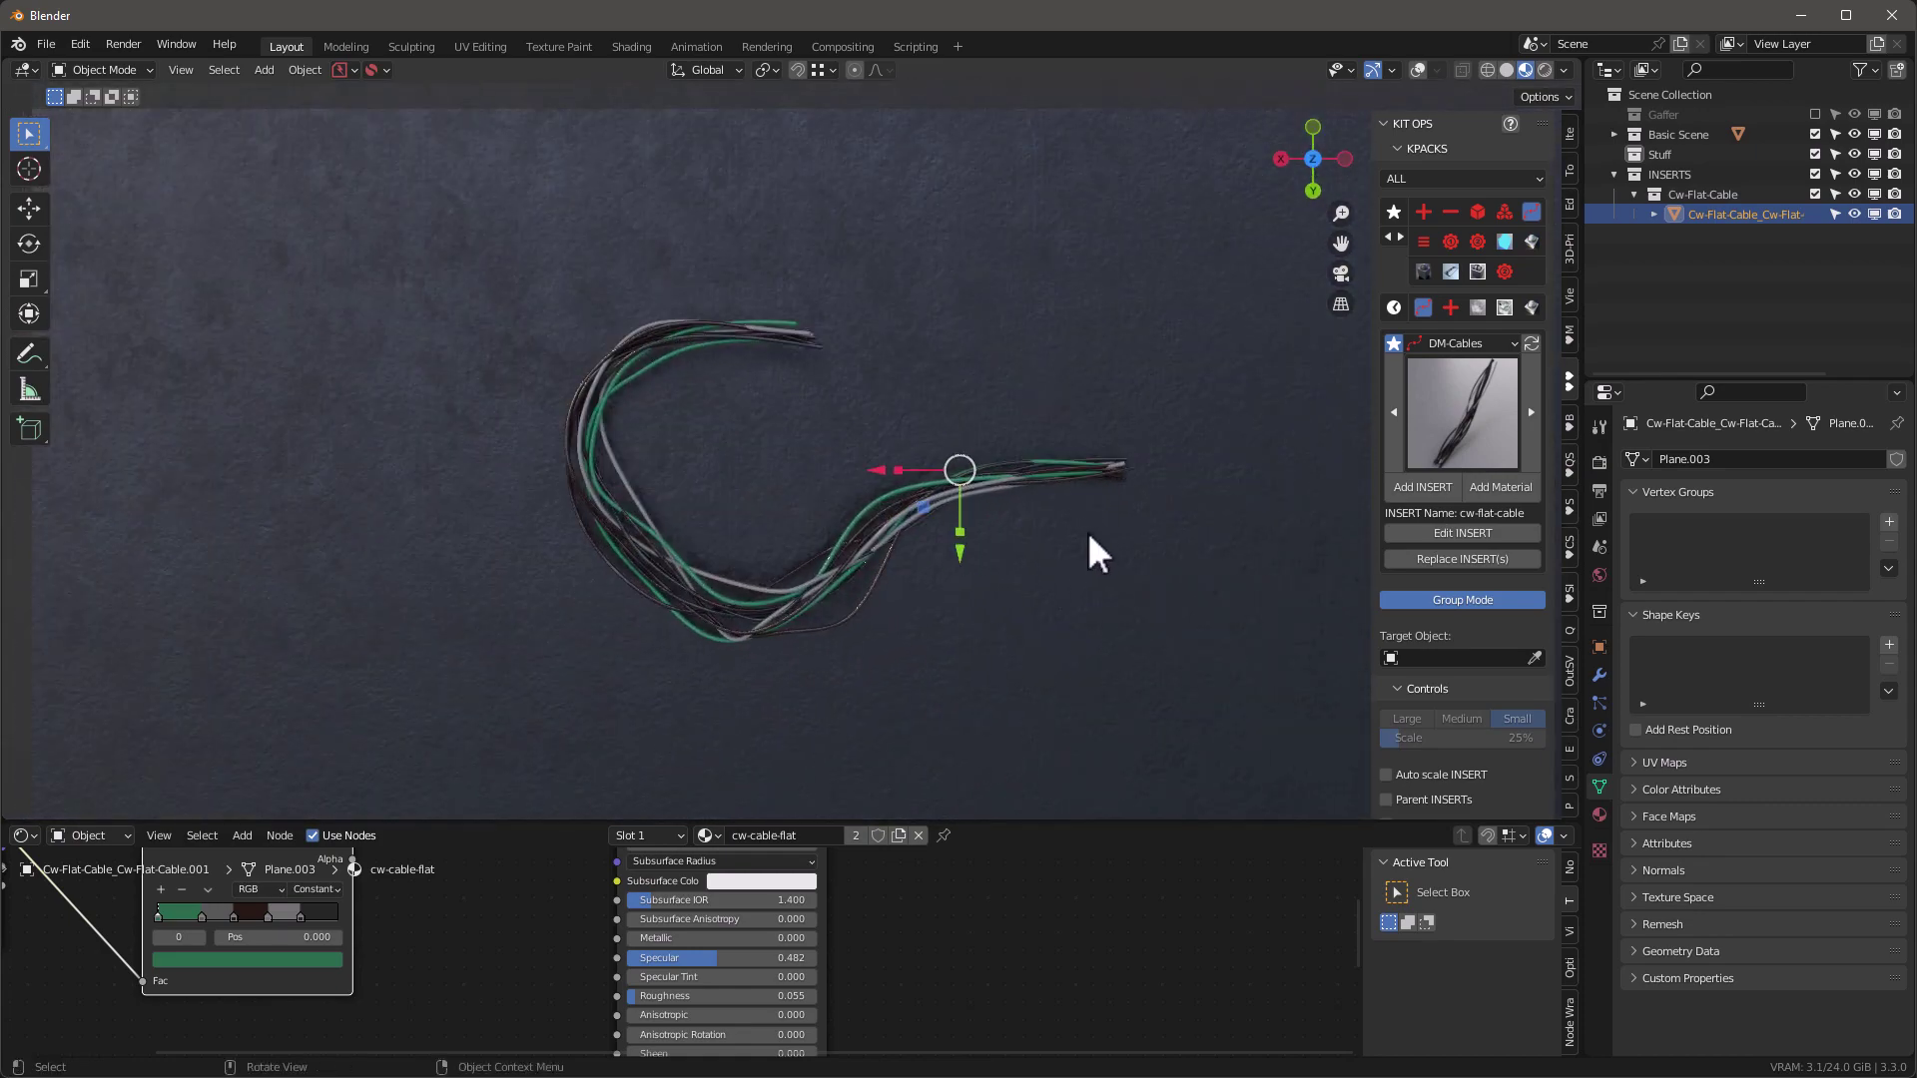
key("shift+a")
mouse_move(988, 591)
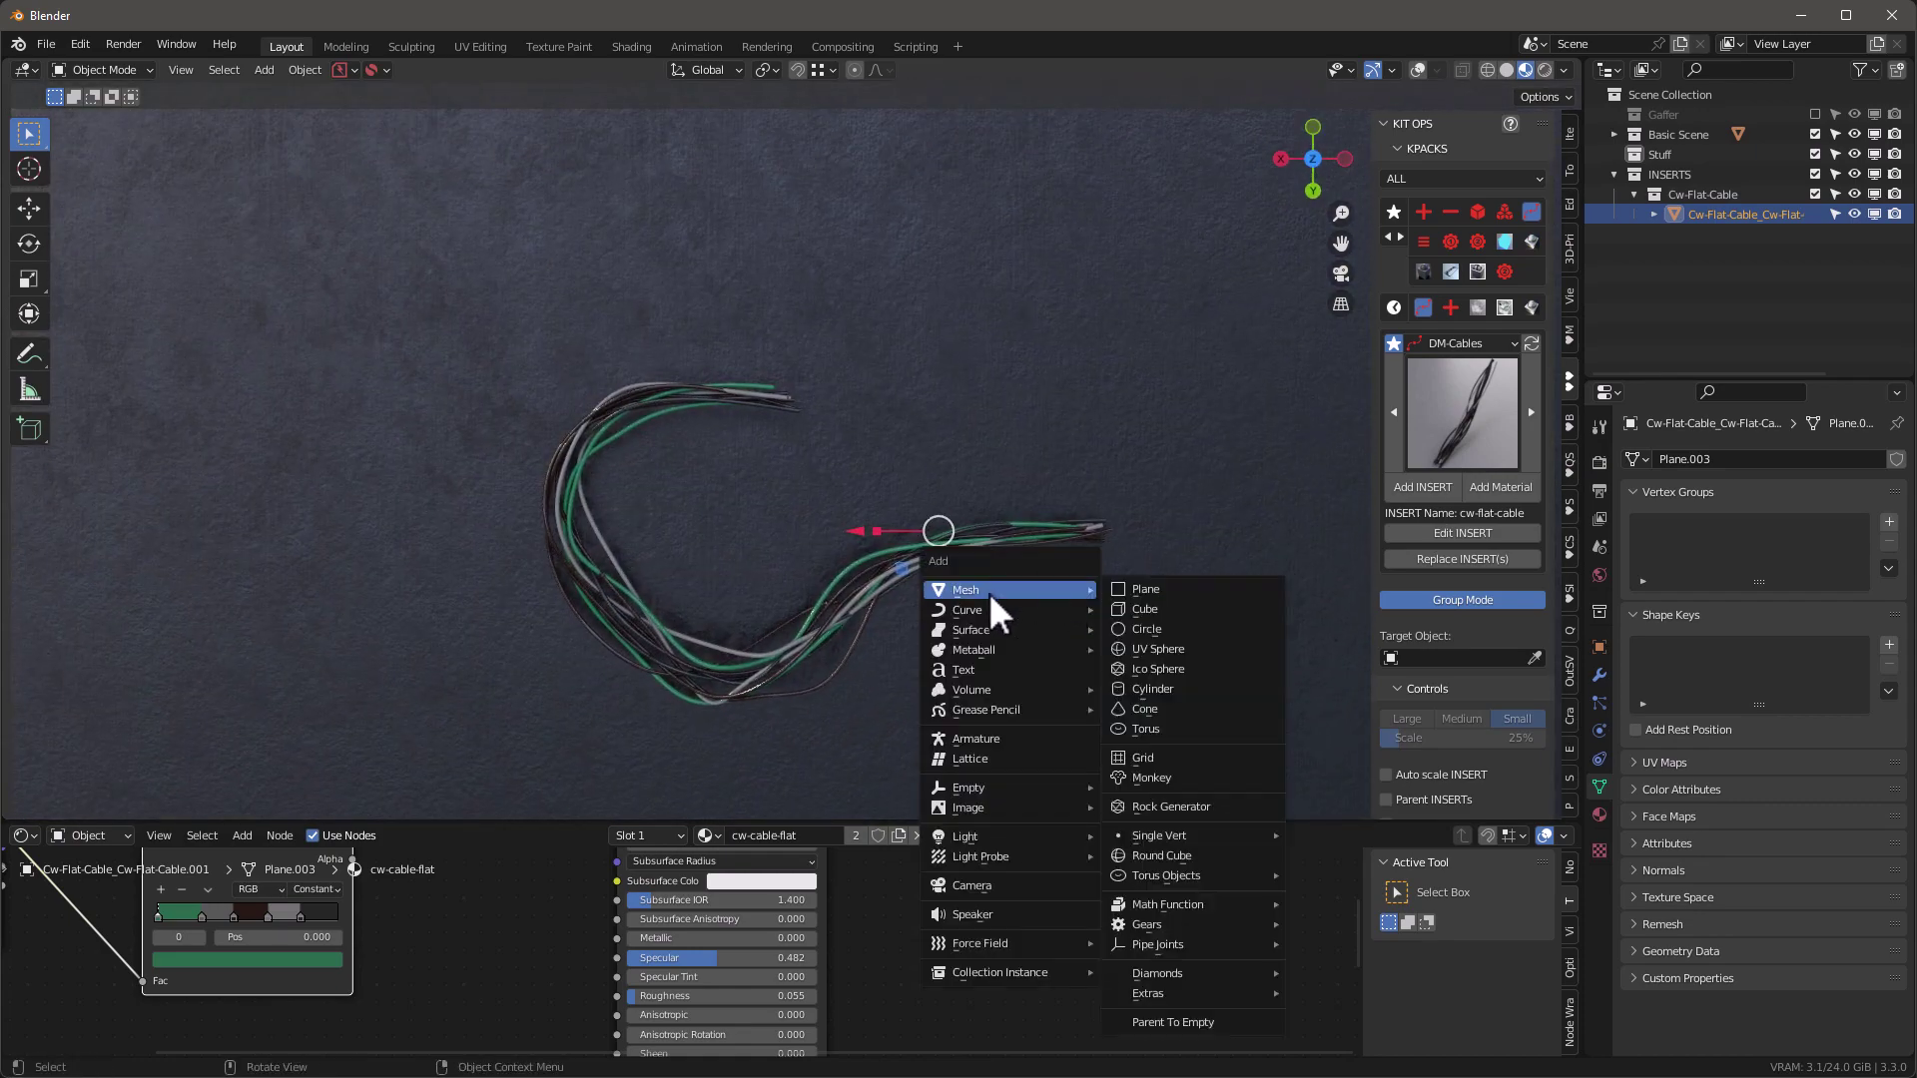
left_click(1166, 611)
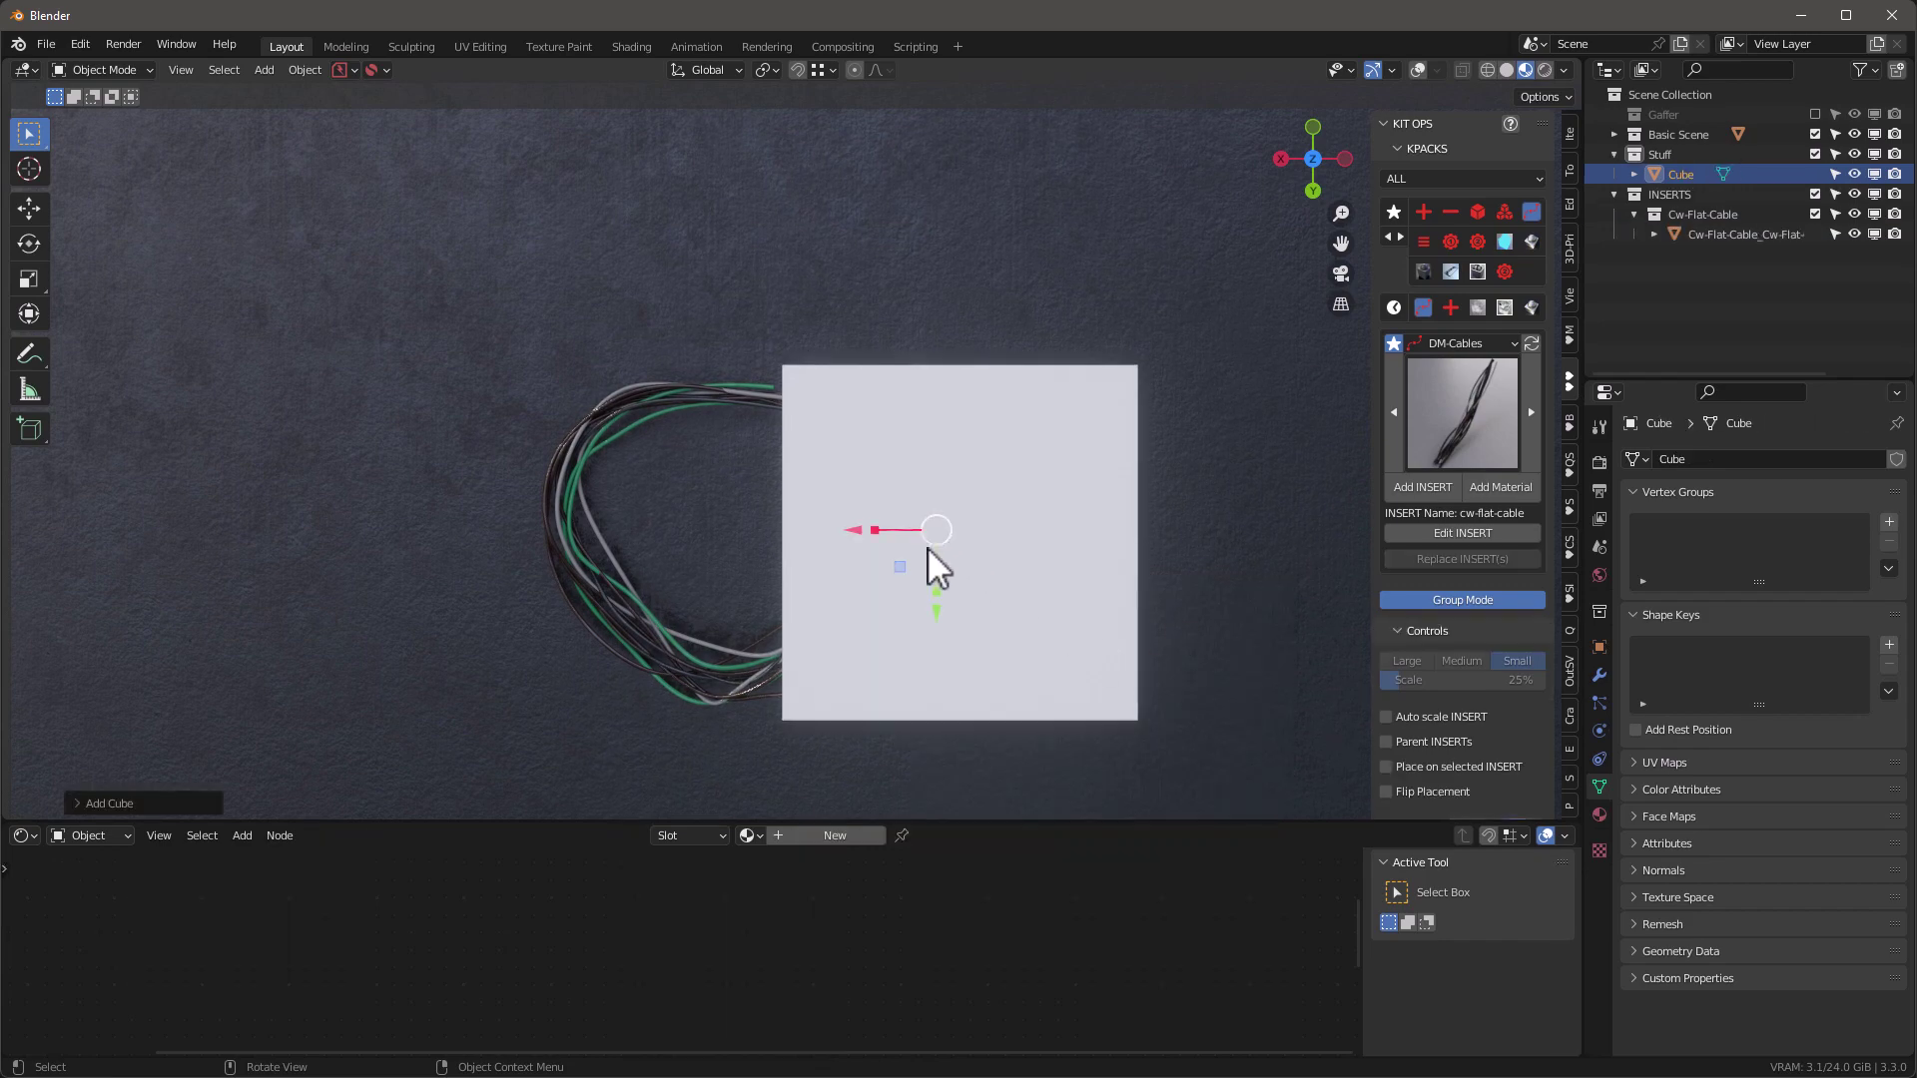
left_click_drag(943, 627, 942, 409)
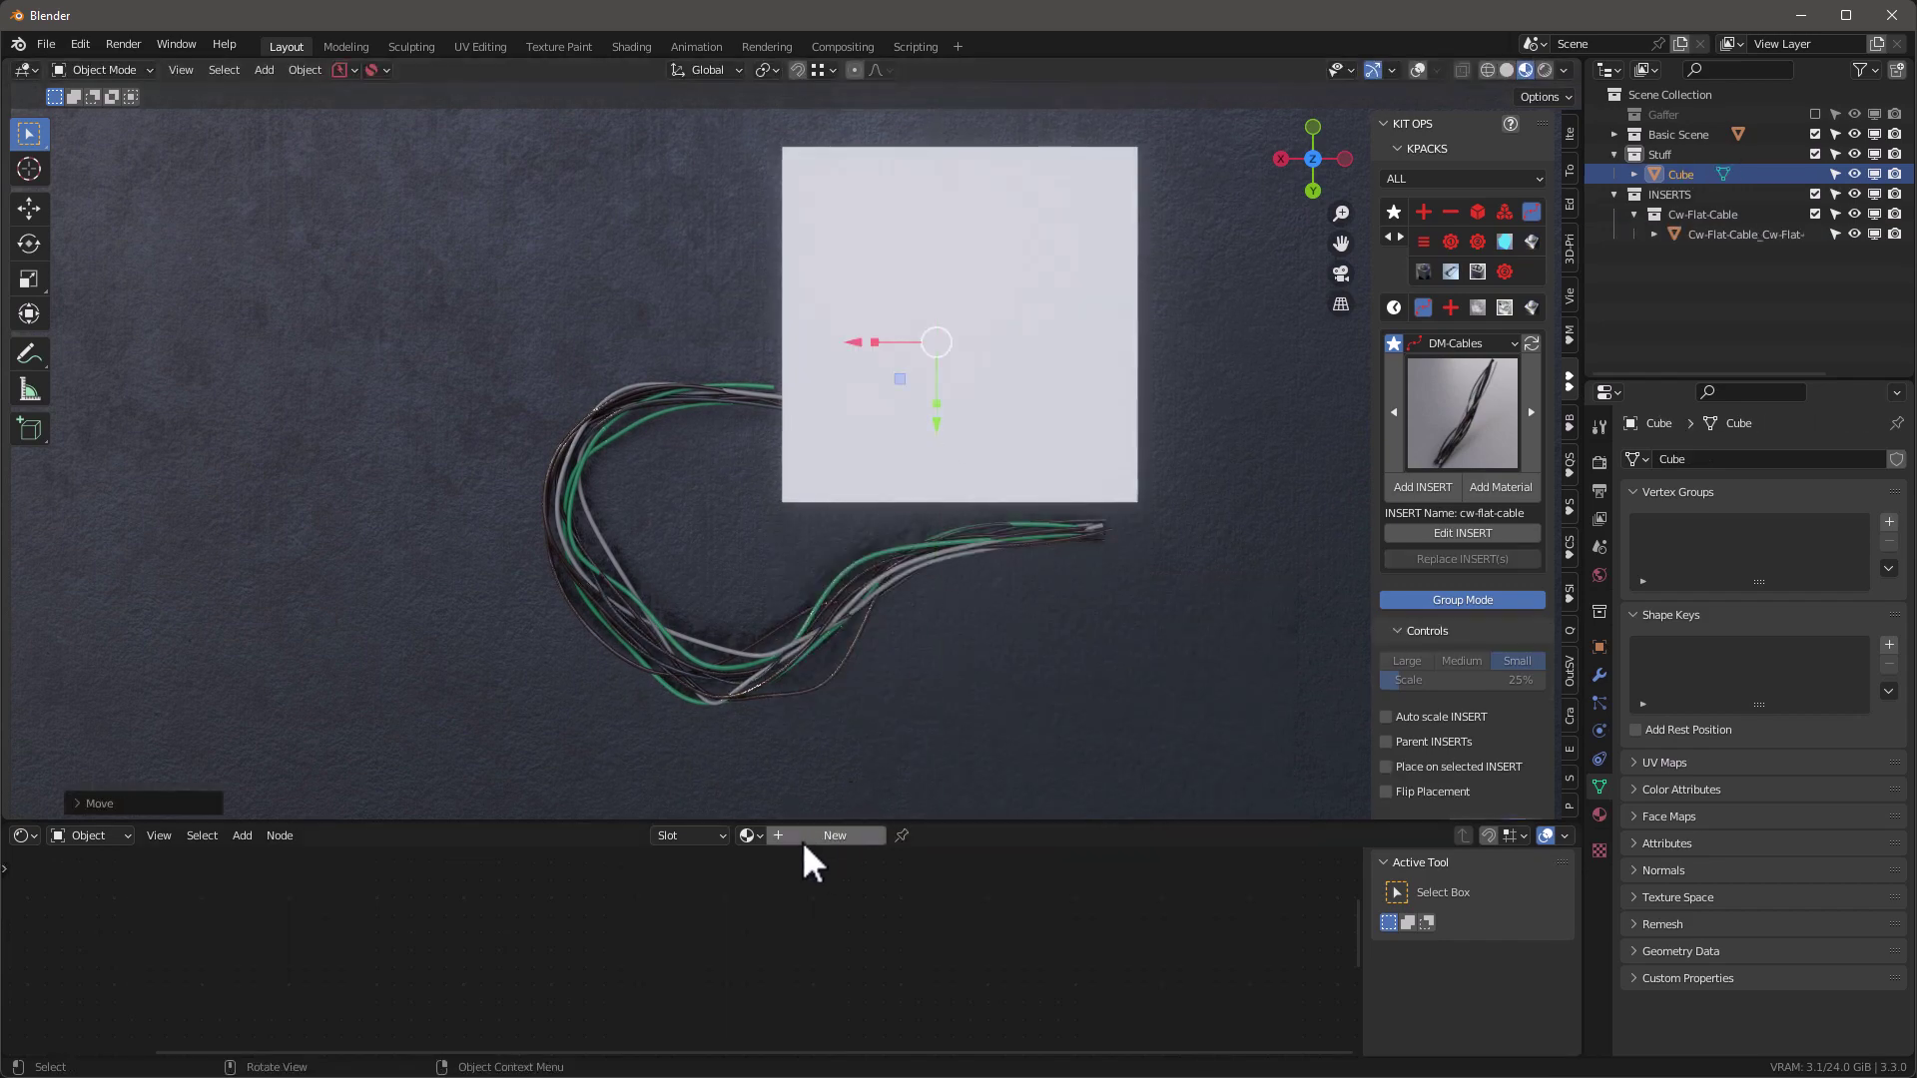
Assign the existing sy_cutter material to the cube.
left_click(746, 839)
left_click(860, 667)
middle_click_drag(860, 668, 857, 530)
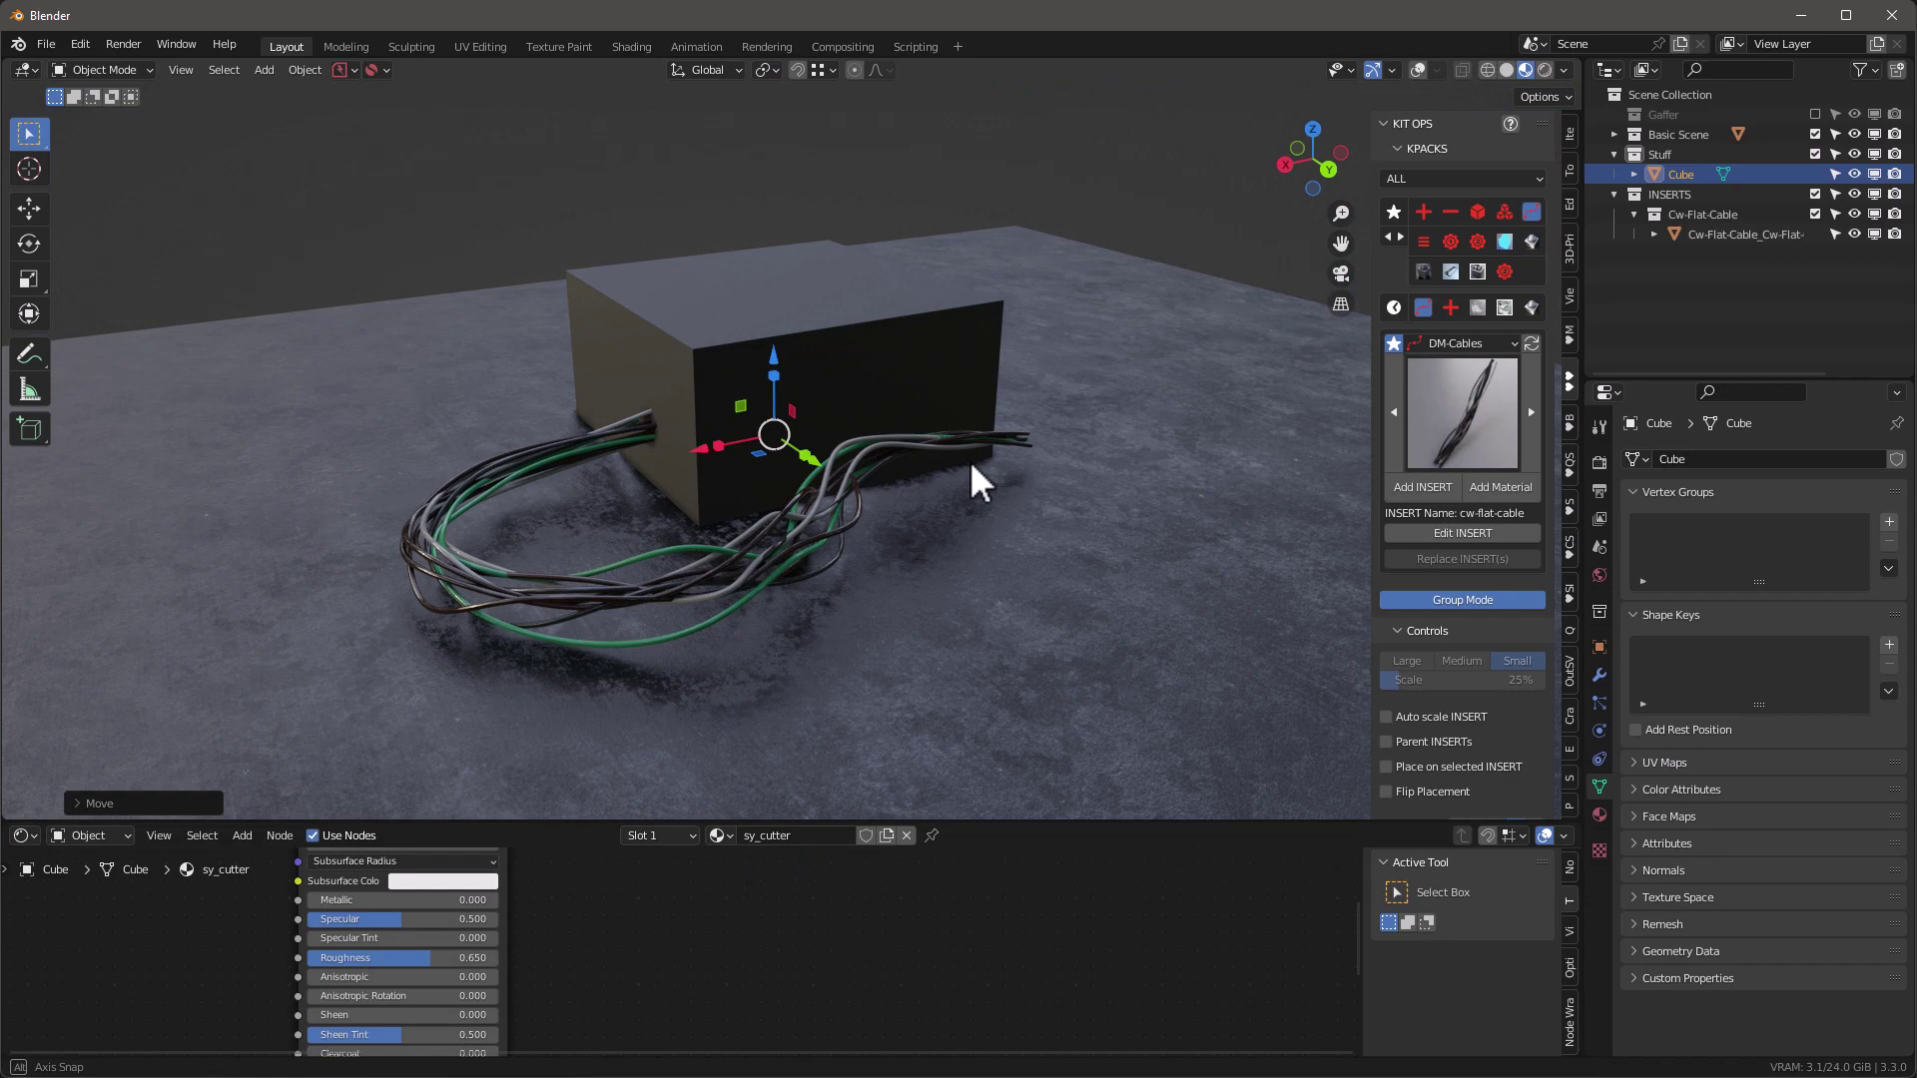
Edit the cable's path from above, moving its two middle vertices to reshape the bend in front of the cube.
middle_click_drag(974, 480, 891, 614)
left_click(857, 659)
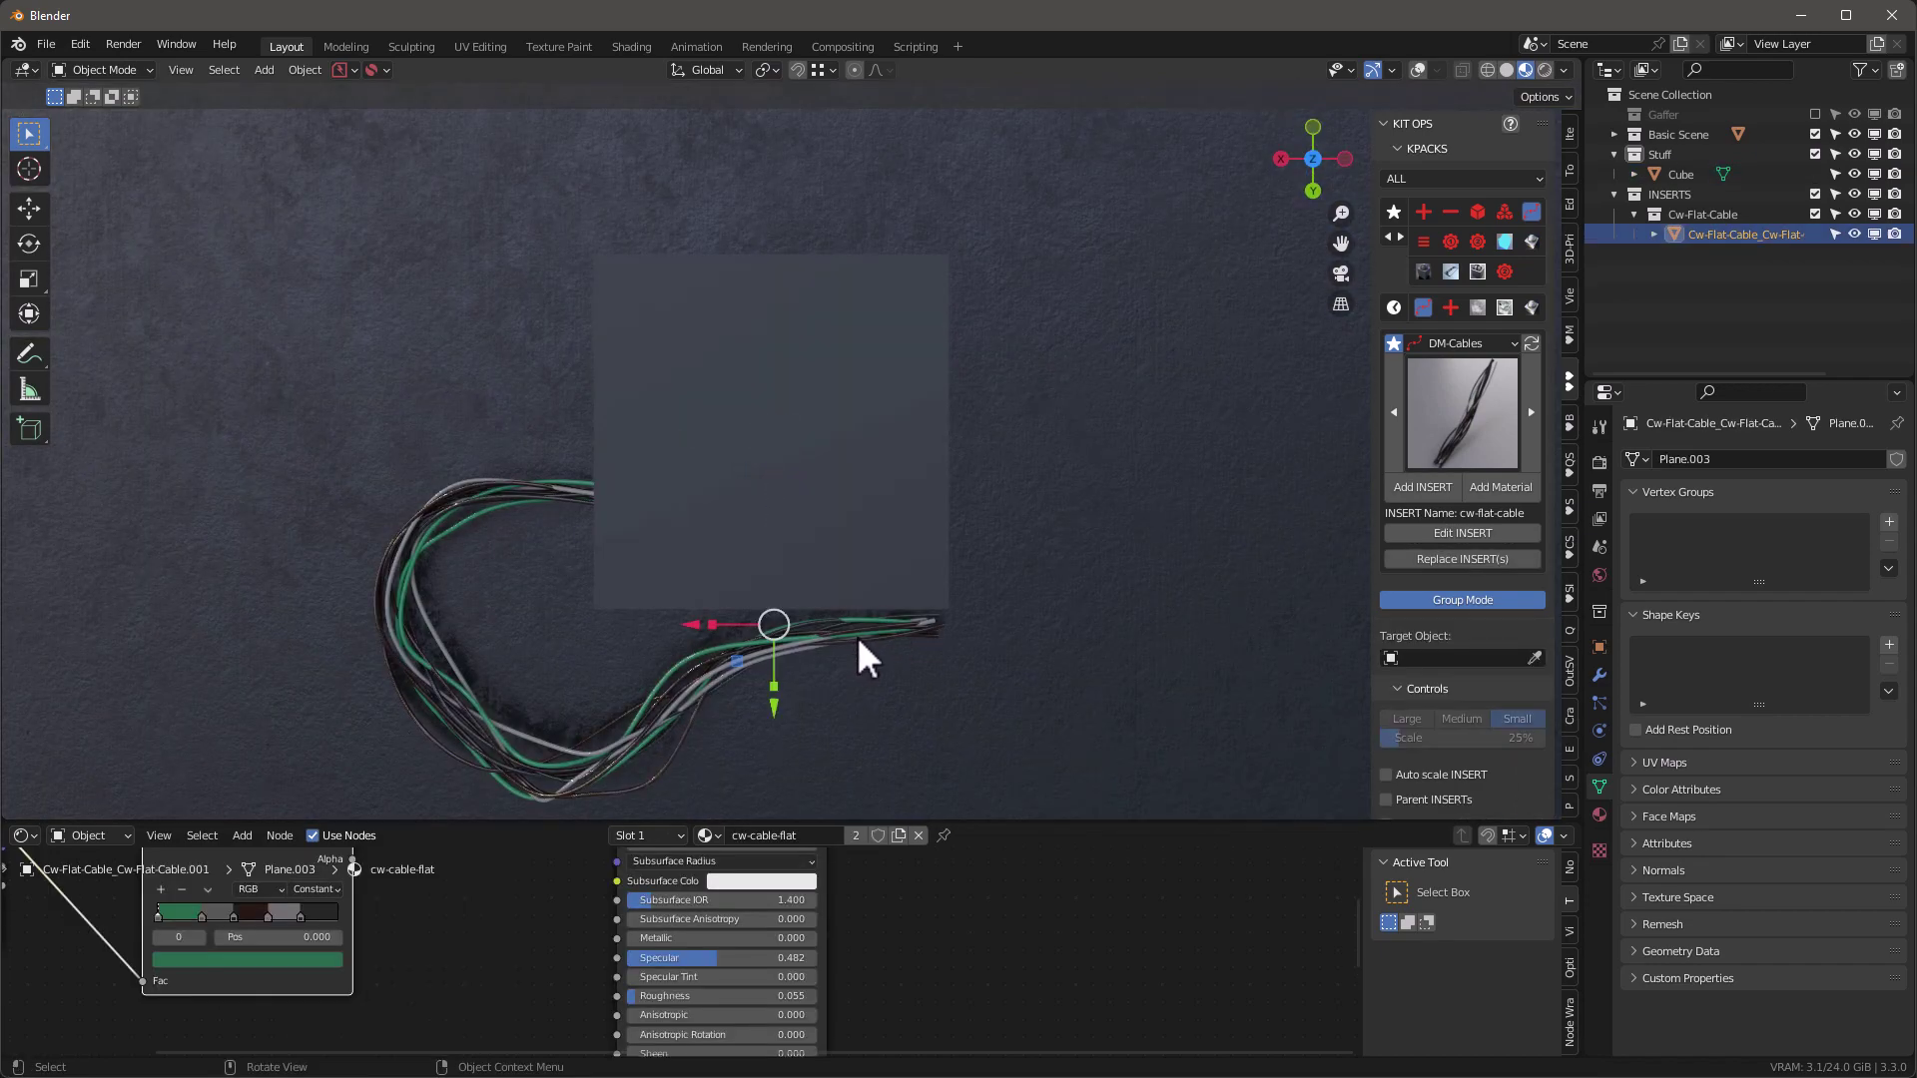
key("Tab")
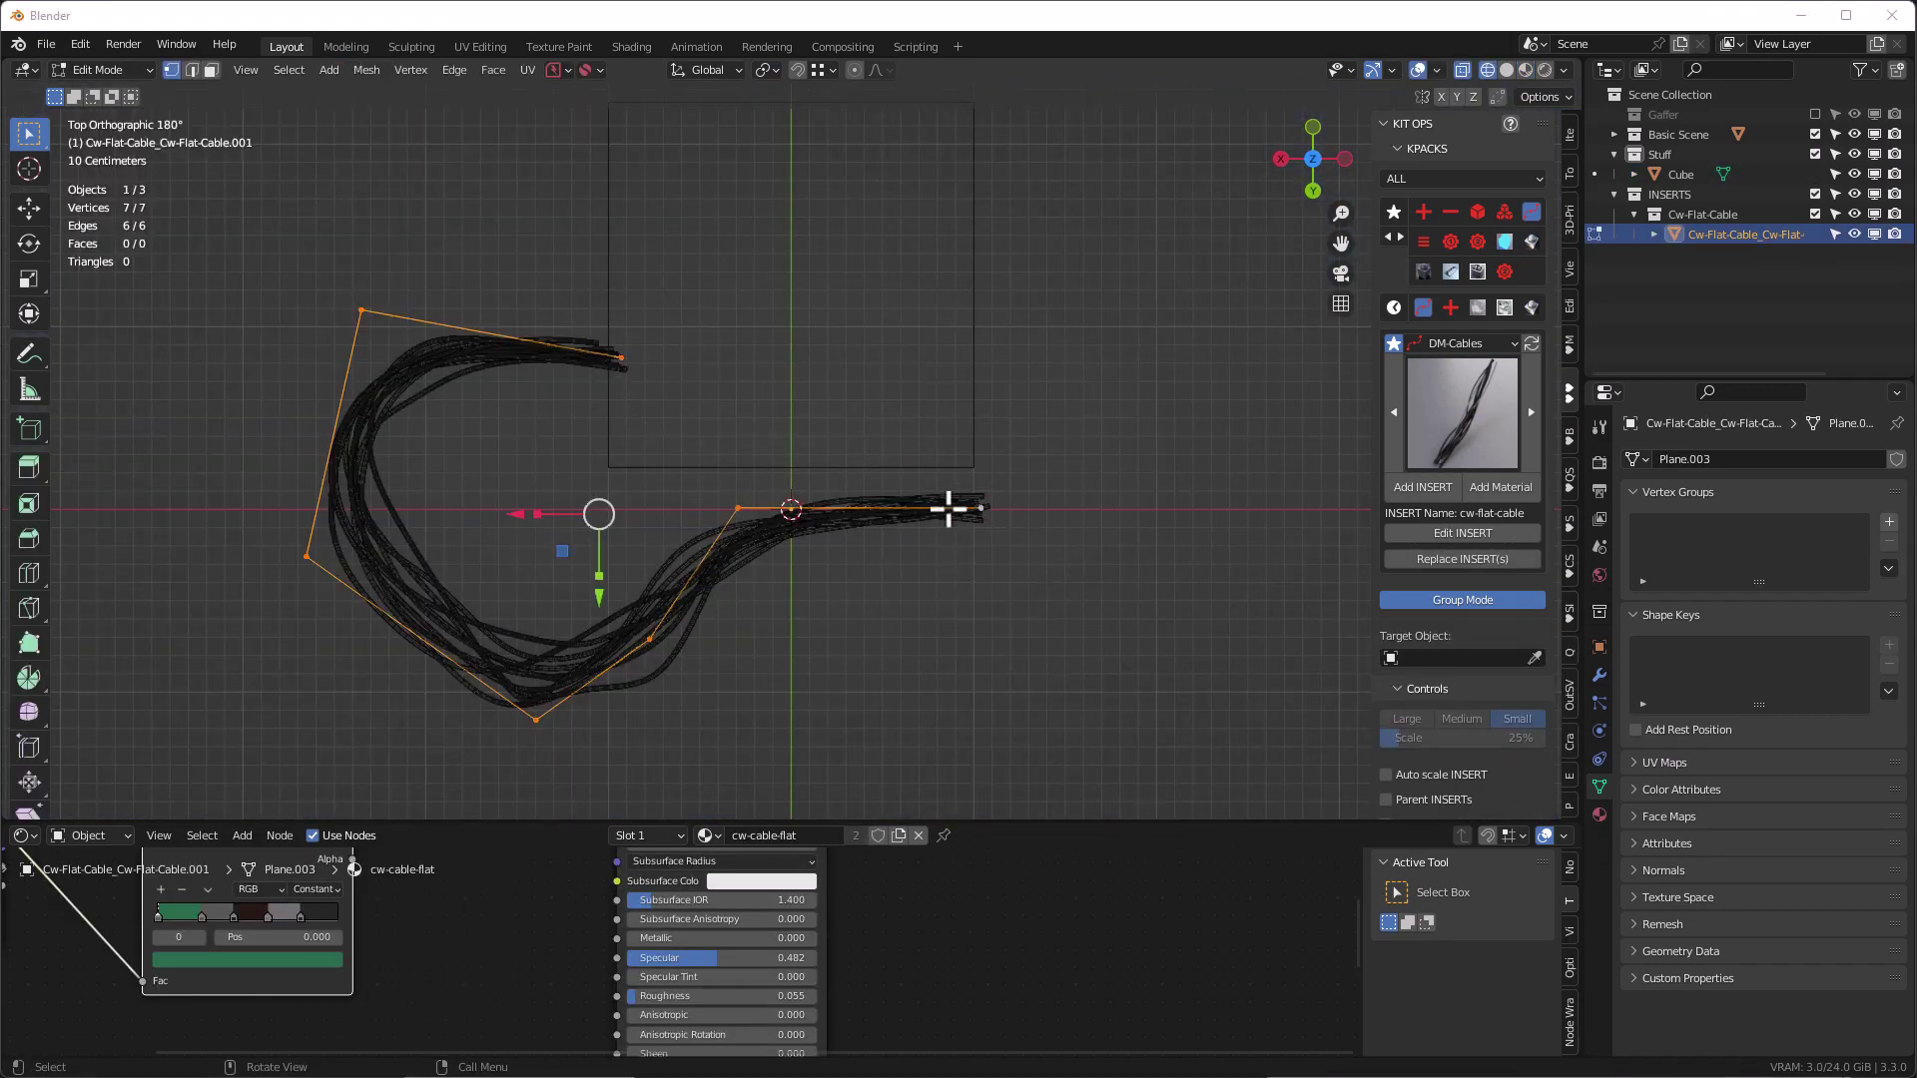
left_click(738, 513)
key("g")
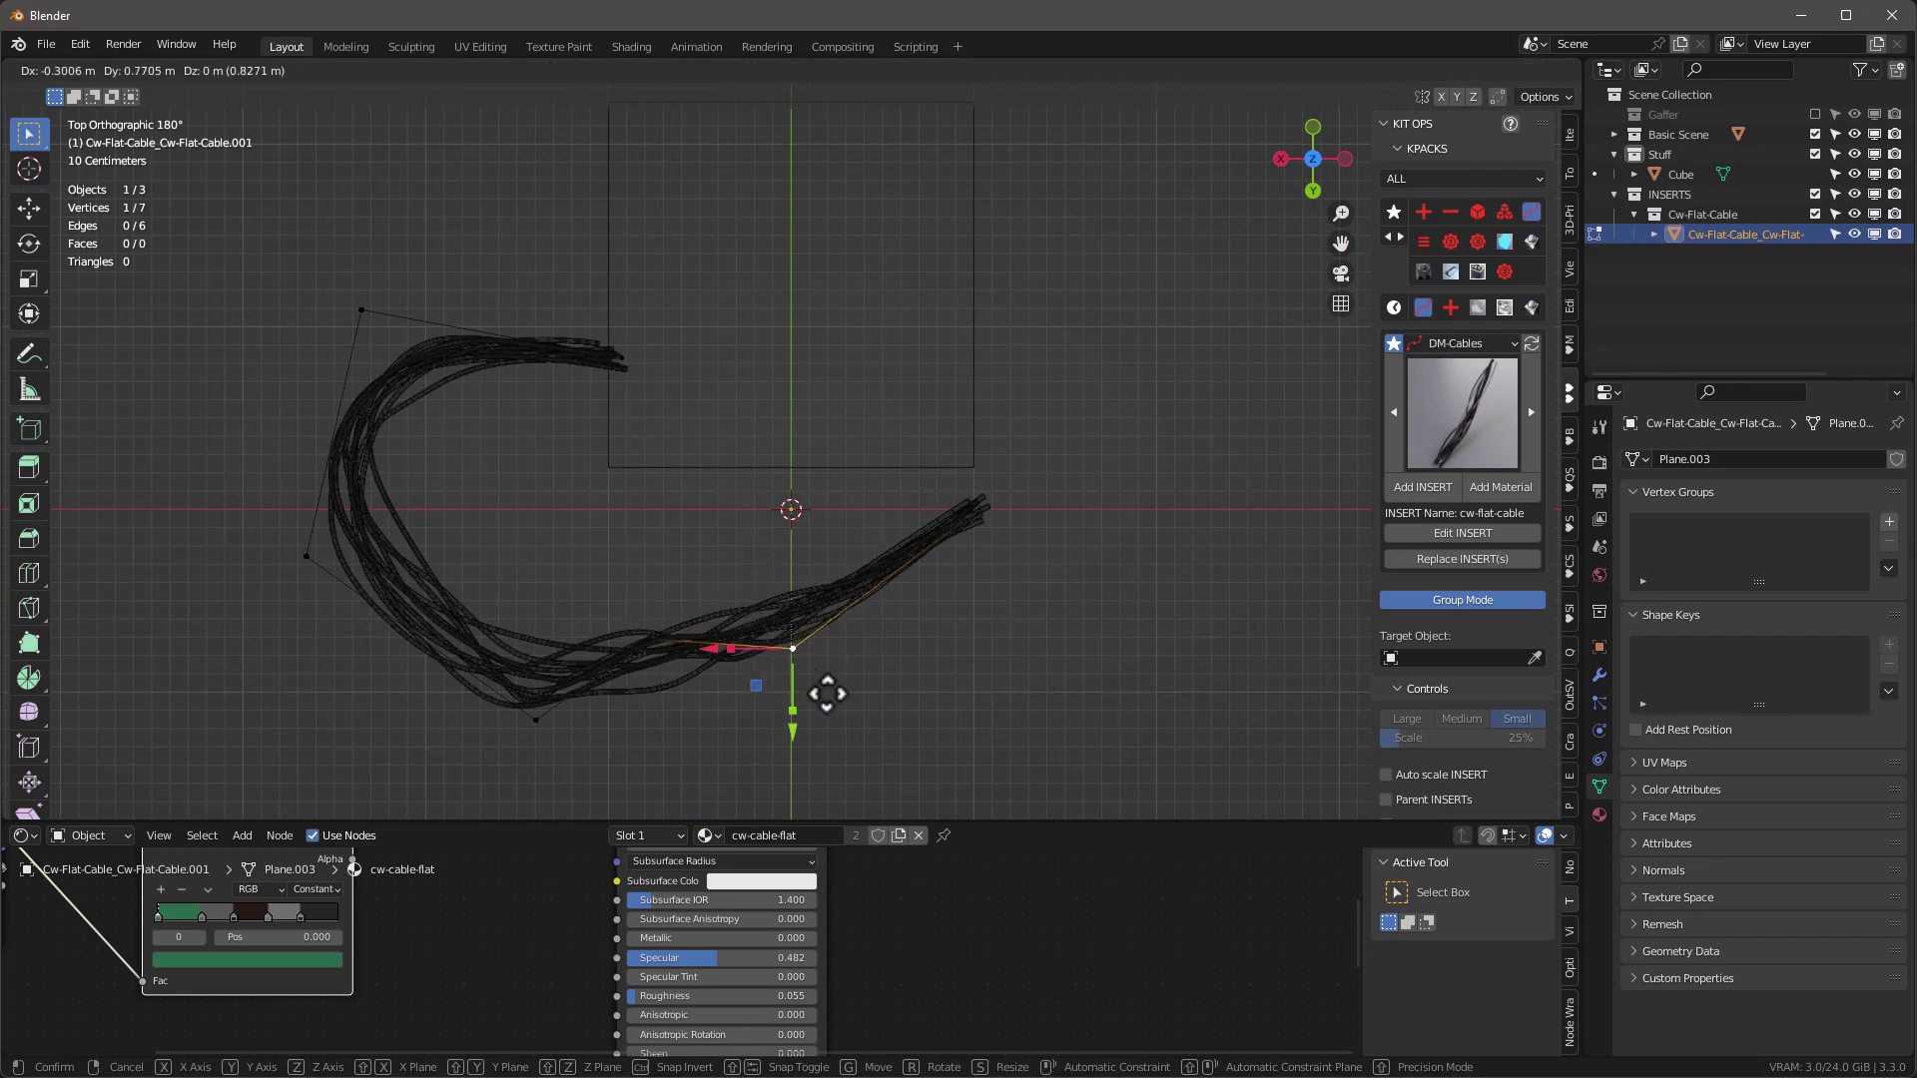
left_click(539, 582)
Move the free end vertex of the cable's path inside the cube's front edge.
left_click(970, 507)
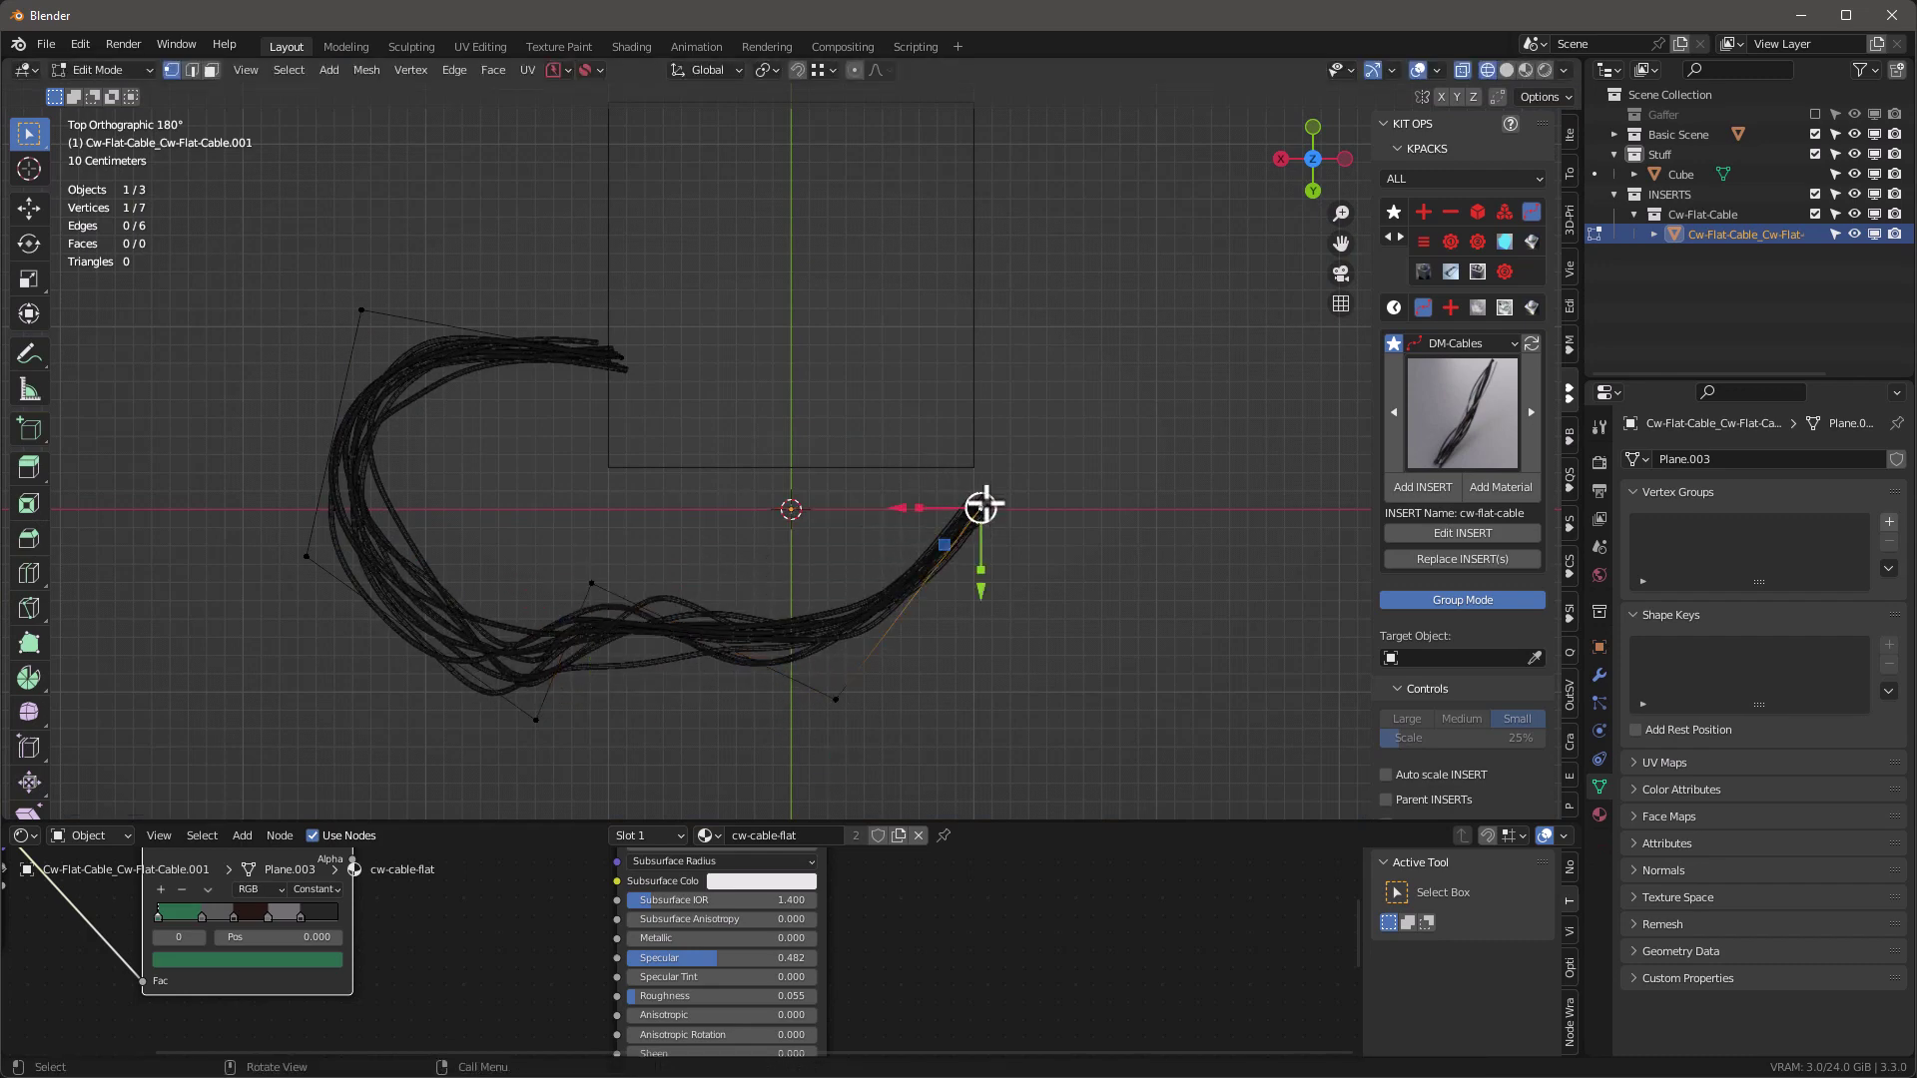
key("g")
left_click(912, 440)
Move the path vertex just before the free end farther out so the bend enters the cube's front face more squarely.
left_click(835, 699)
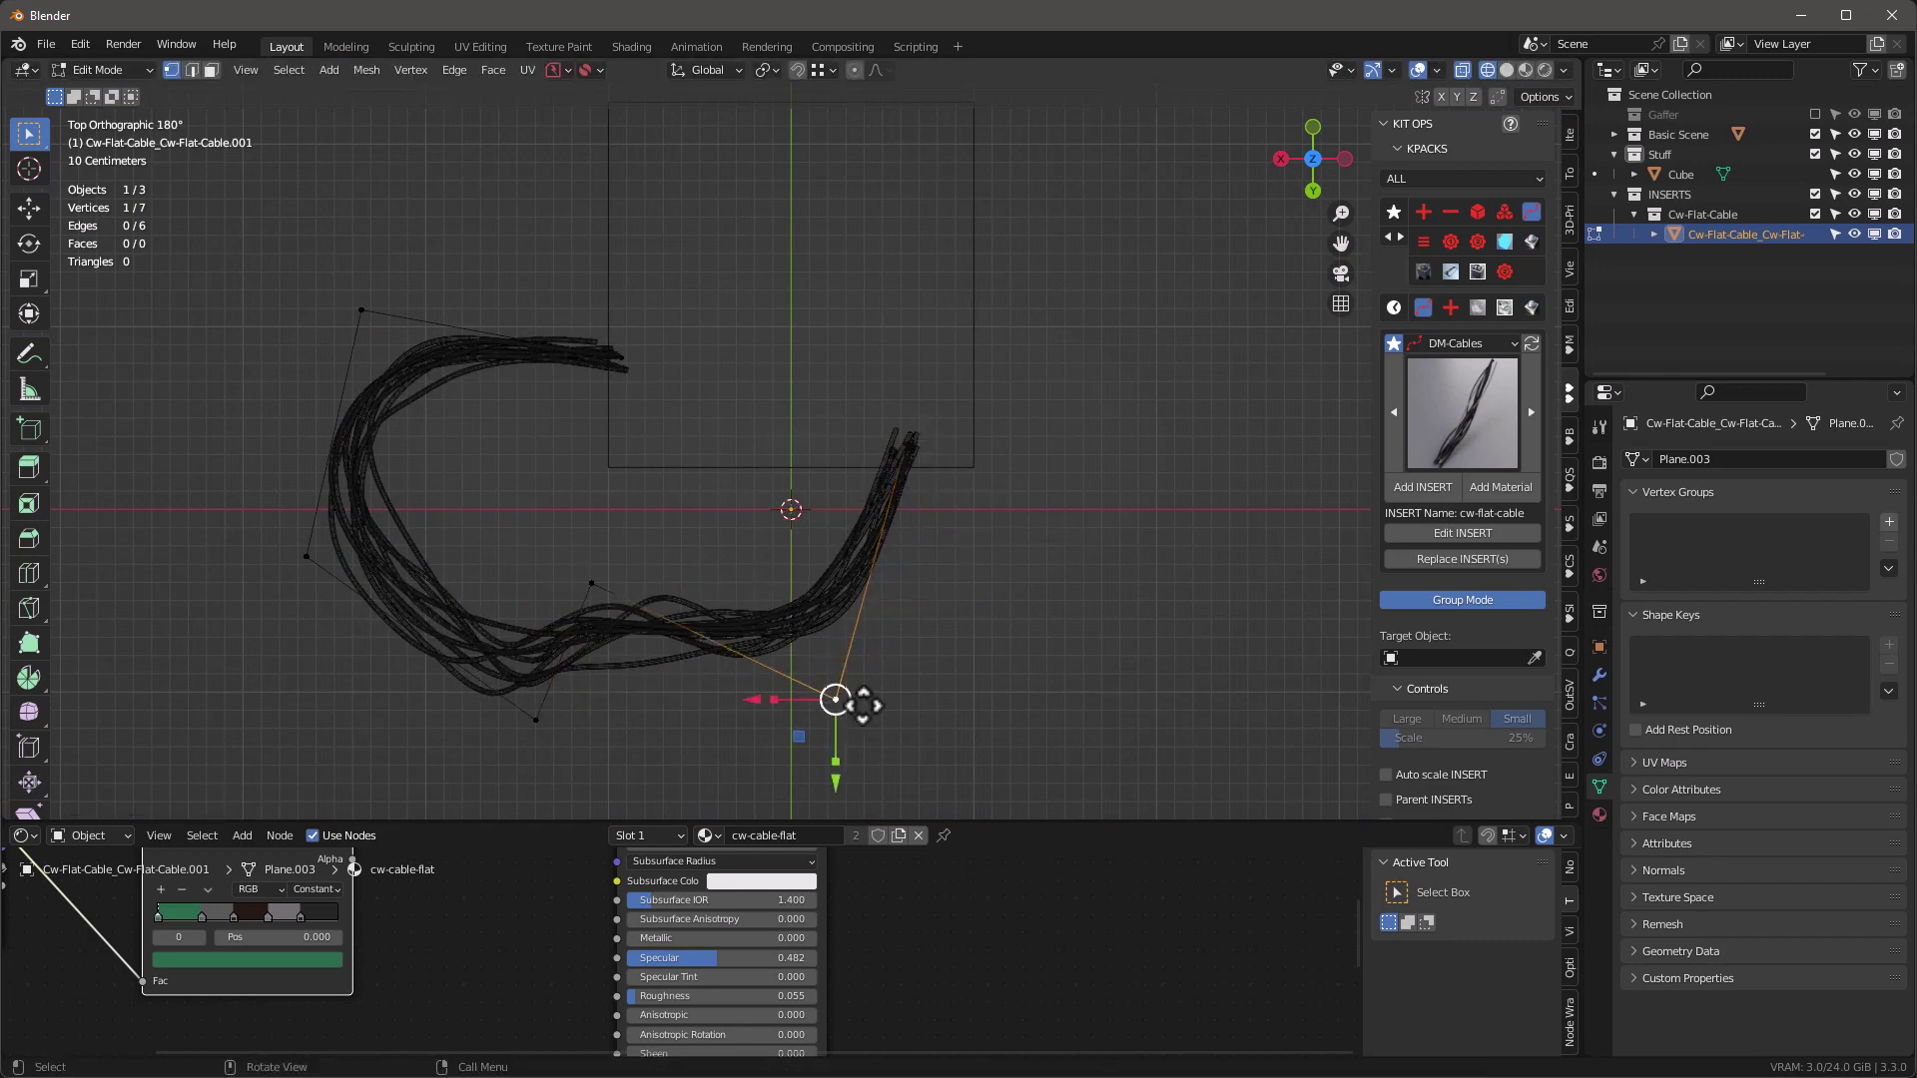
key("g")
left_click(876, 710)
scroll(1069, 663, "down", 4)
scroll(1009, 552, "up", 4)
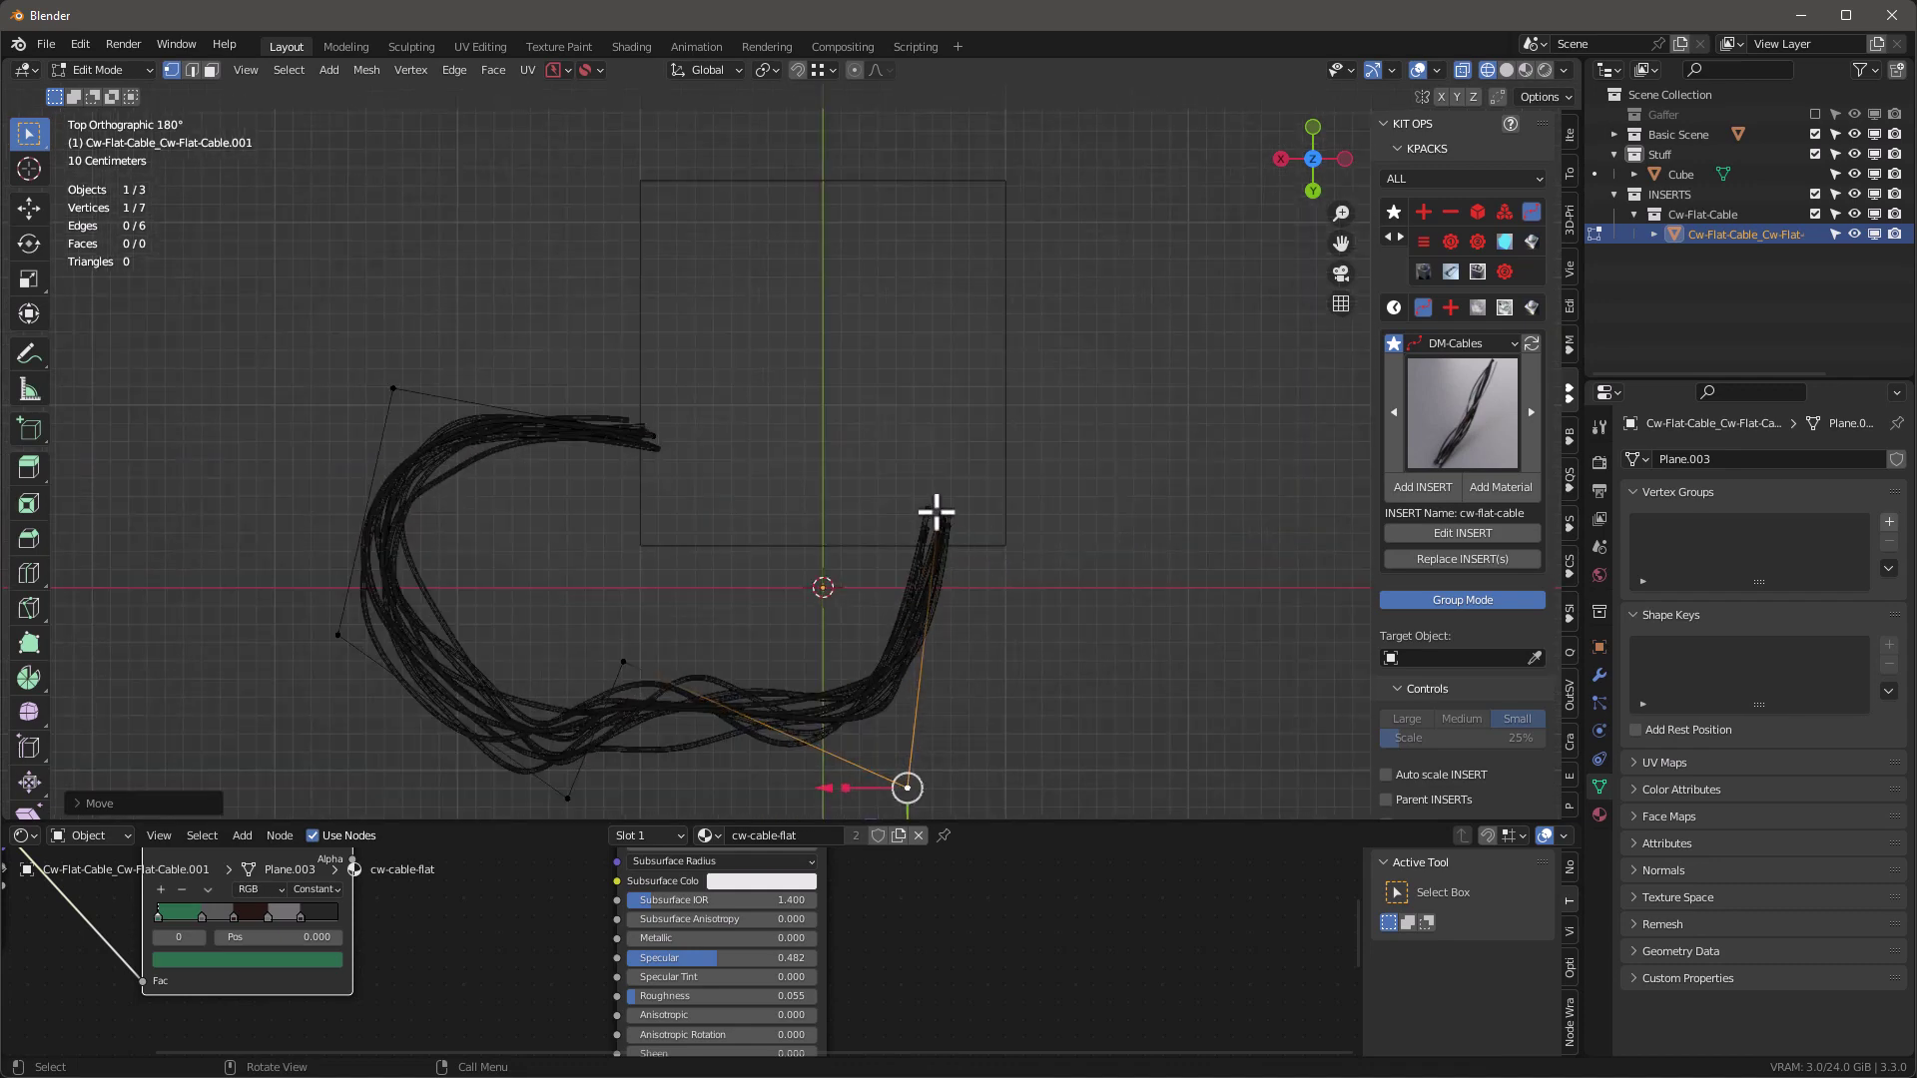
Duplicate the cable path's free end vertex and place the copy inside the cube near its side face.
left_click(936, 512)
key("e")
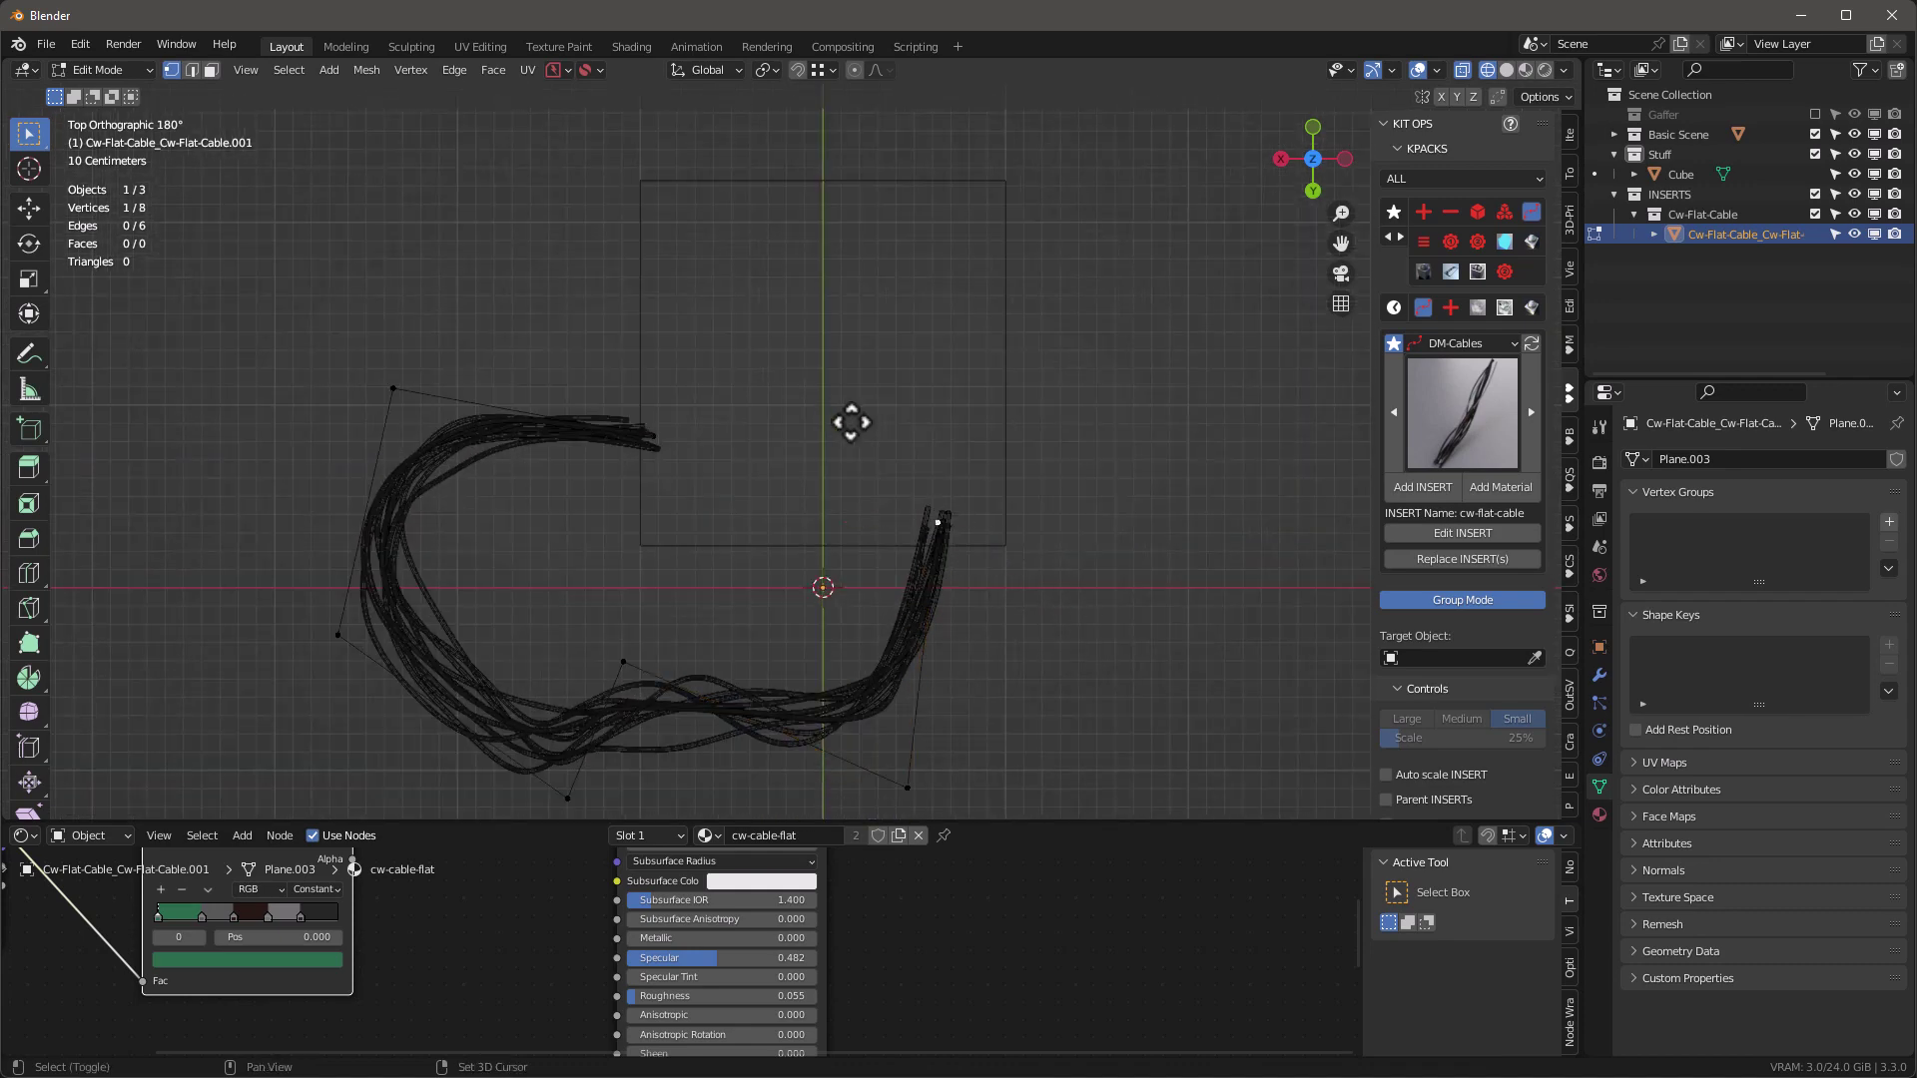
left_click(571, 187)
middle_click_drag(712, 386, 785, 273)
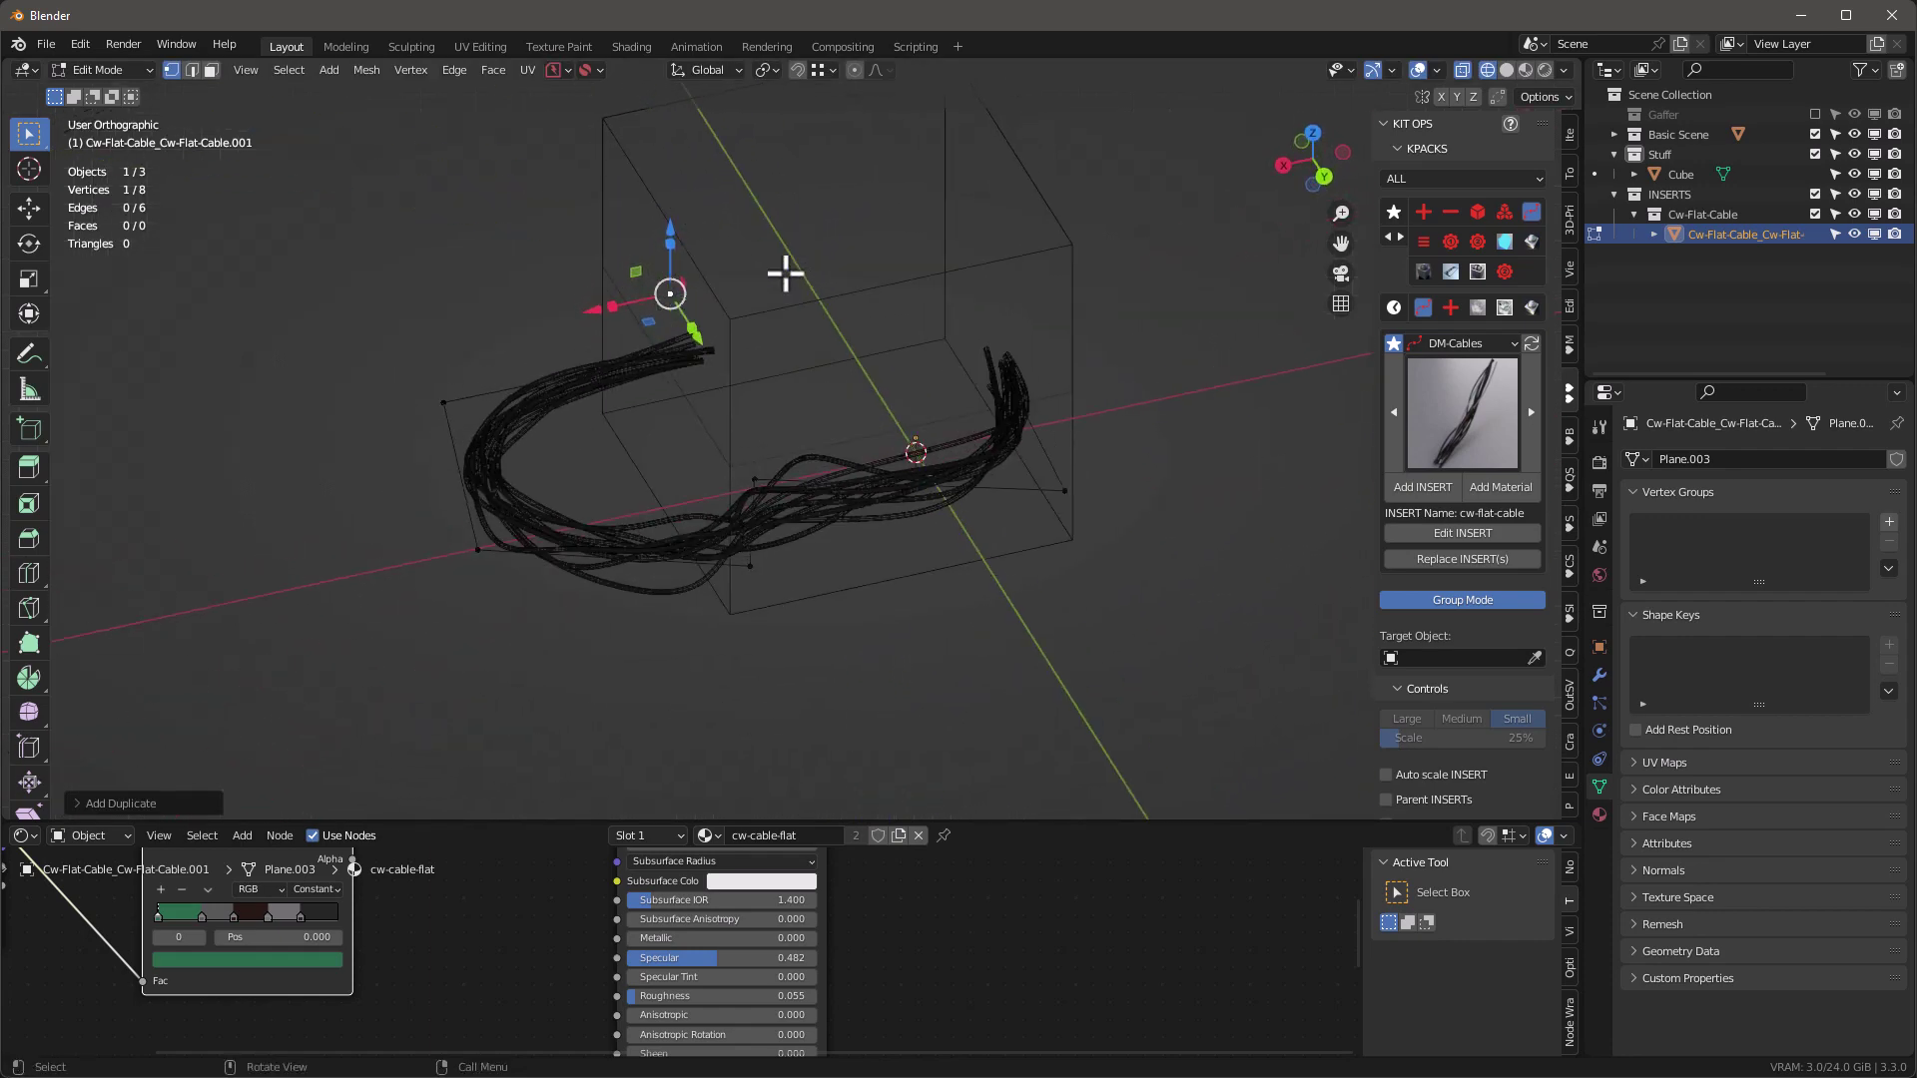
Extrude the duplicated vertex outward from the cube's side and then straight up along Z.
key("e")
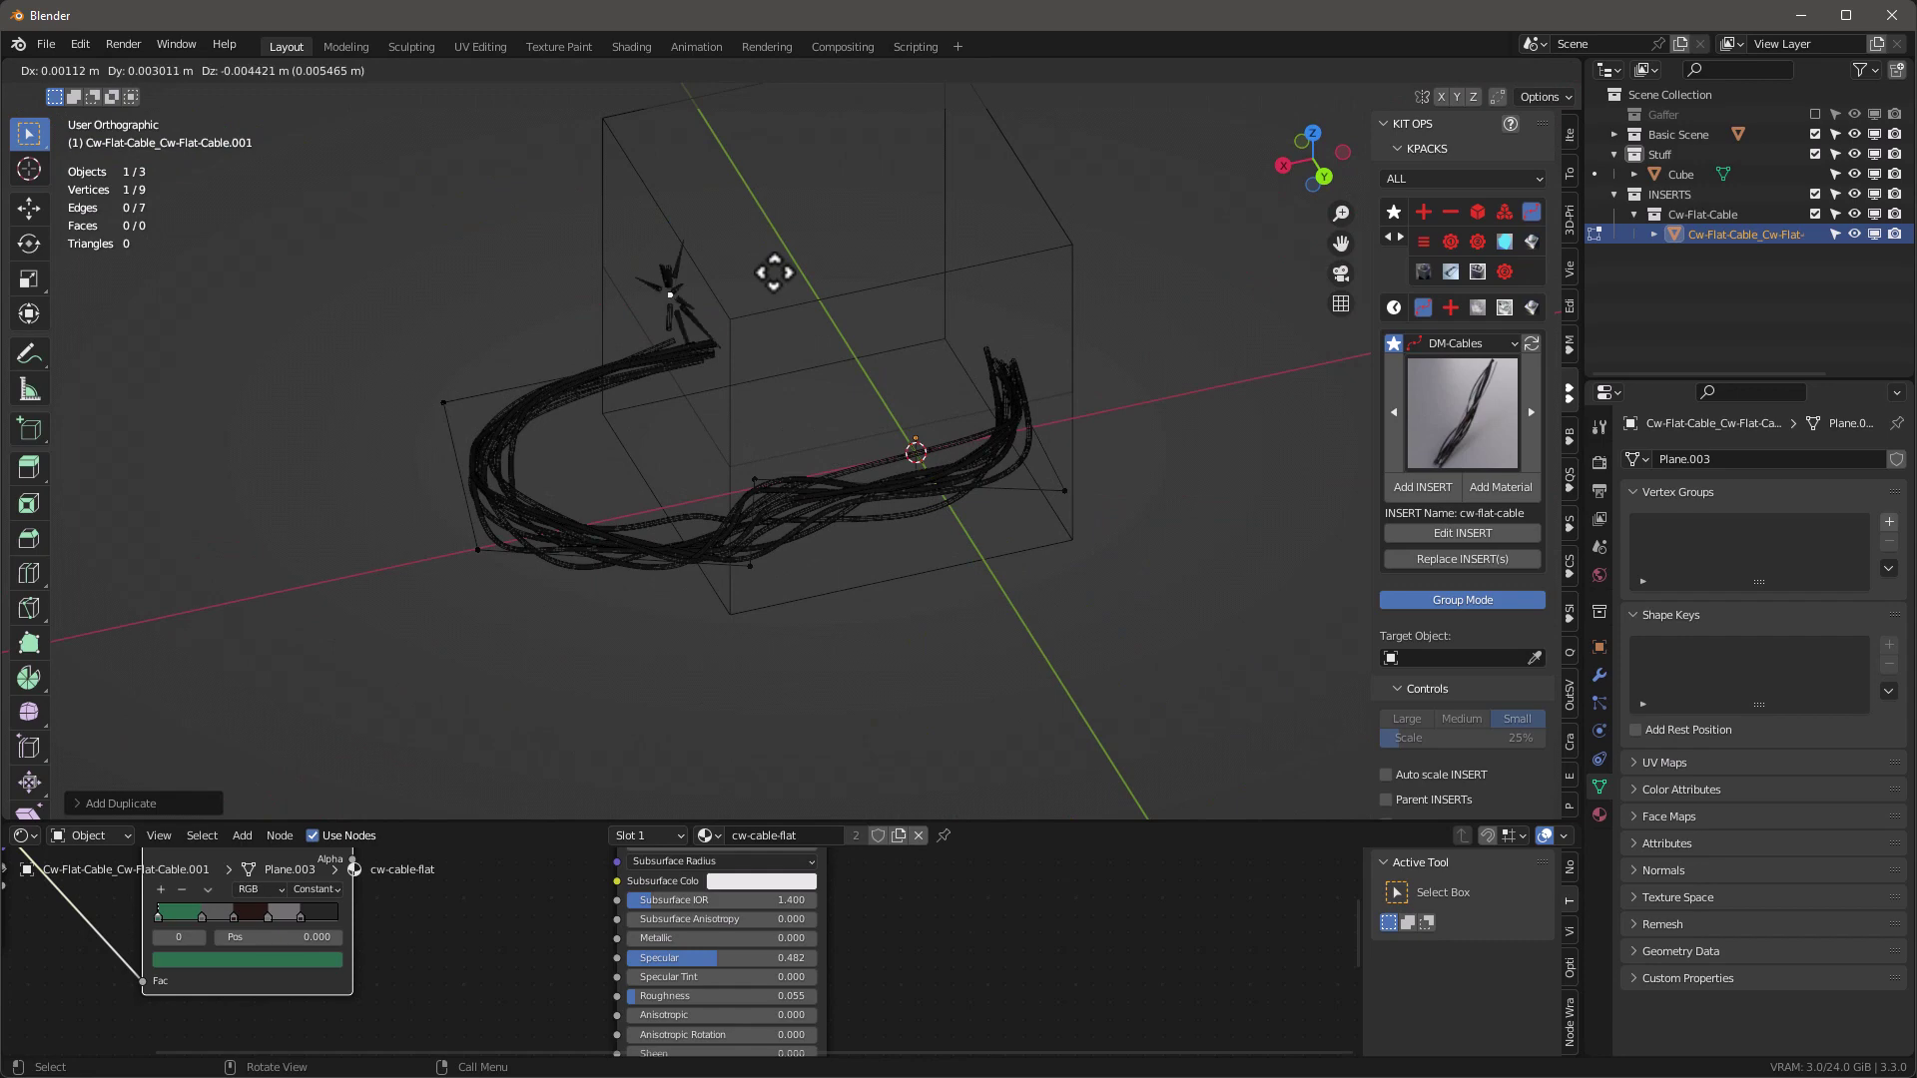
left_click(441, 327)
key("e")
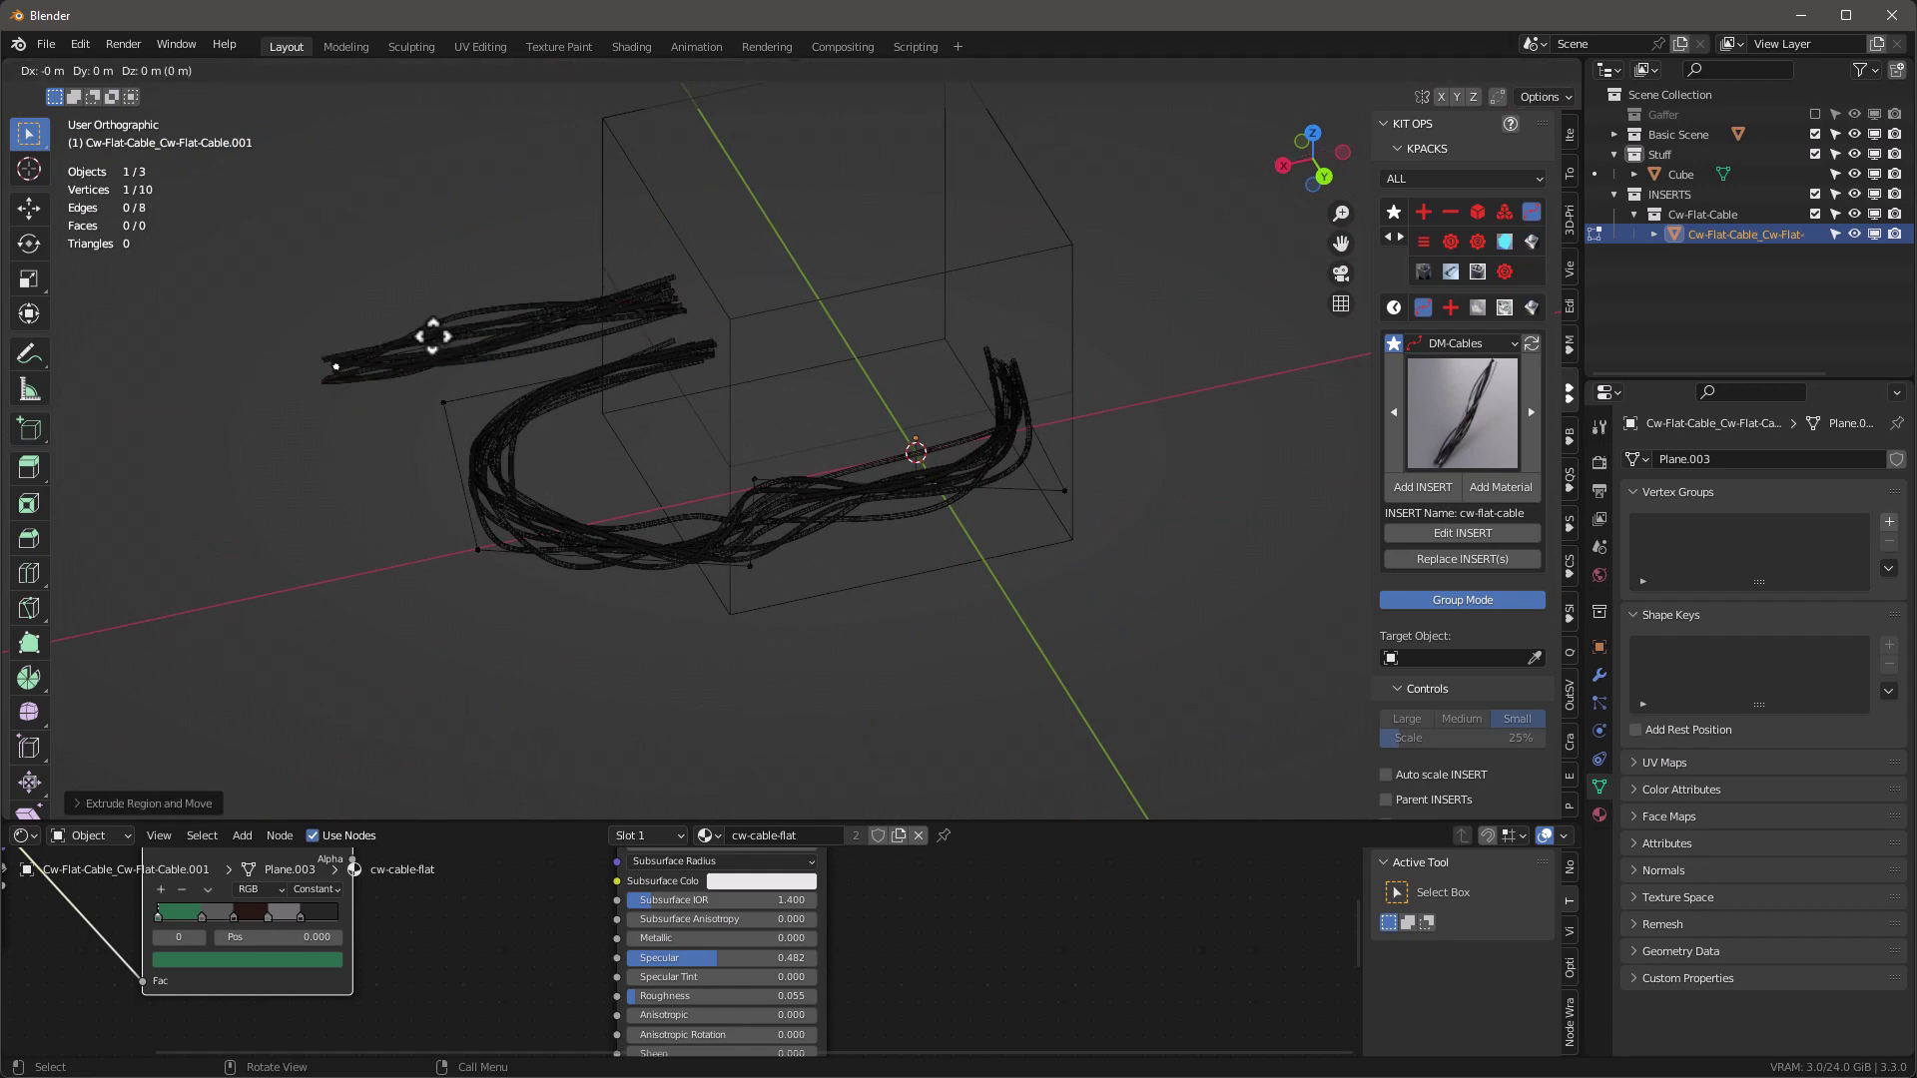
key("z")
left_click(453, 159)
middle_click_drag(557, 264, 555, 381, "shift")
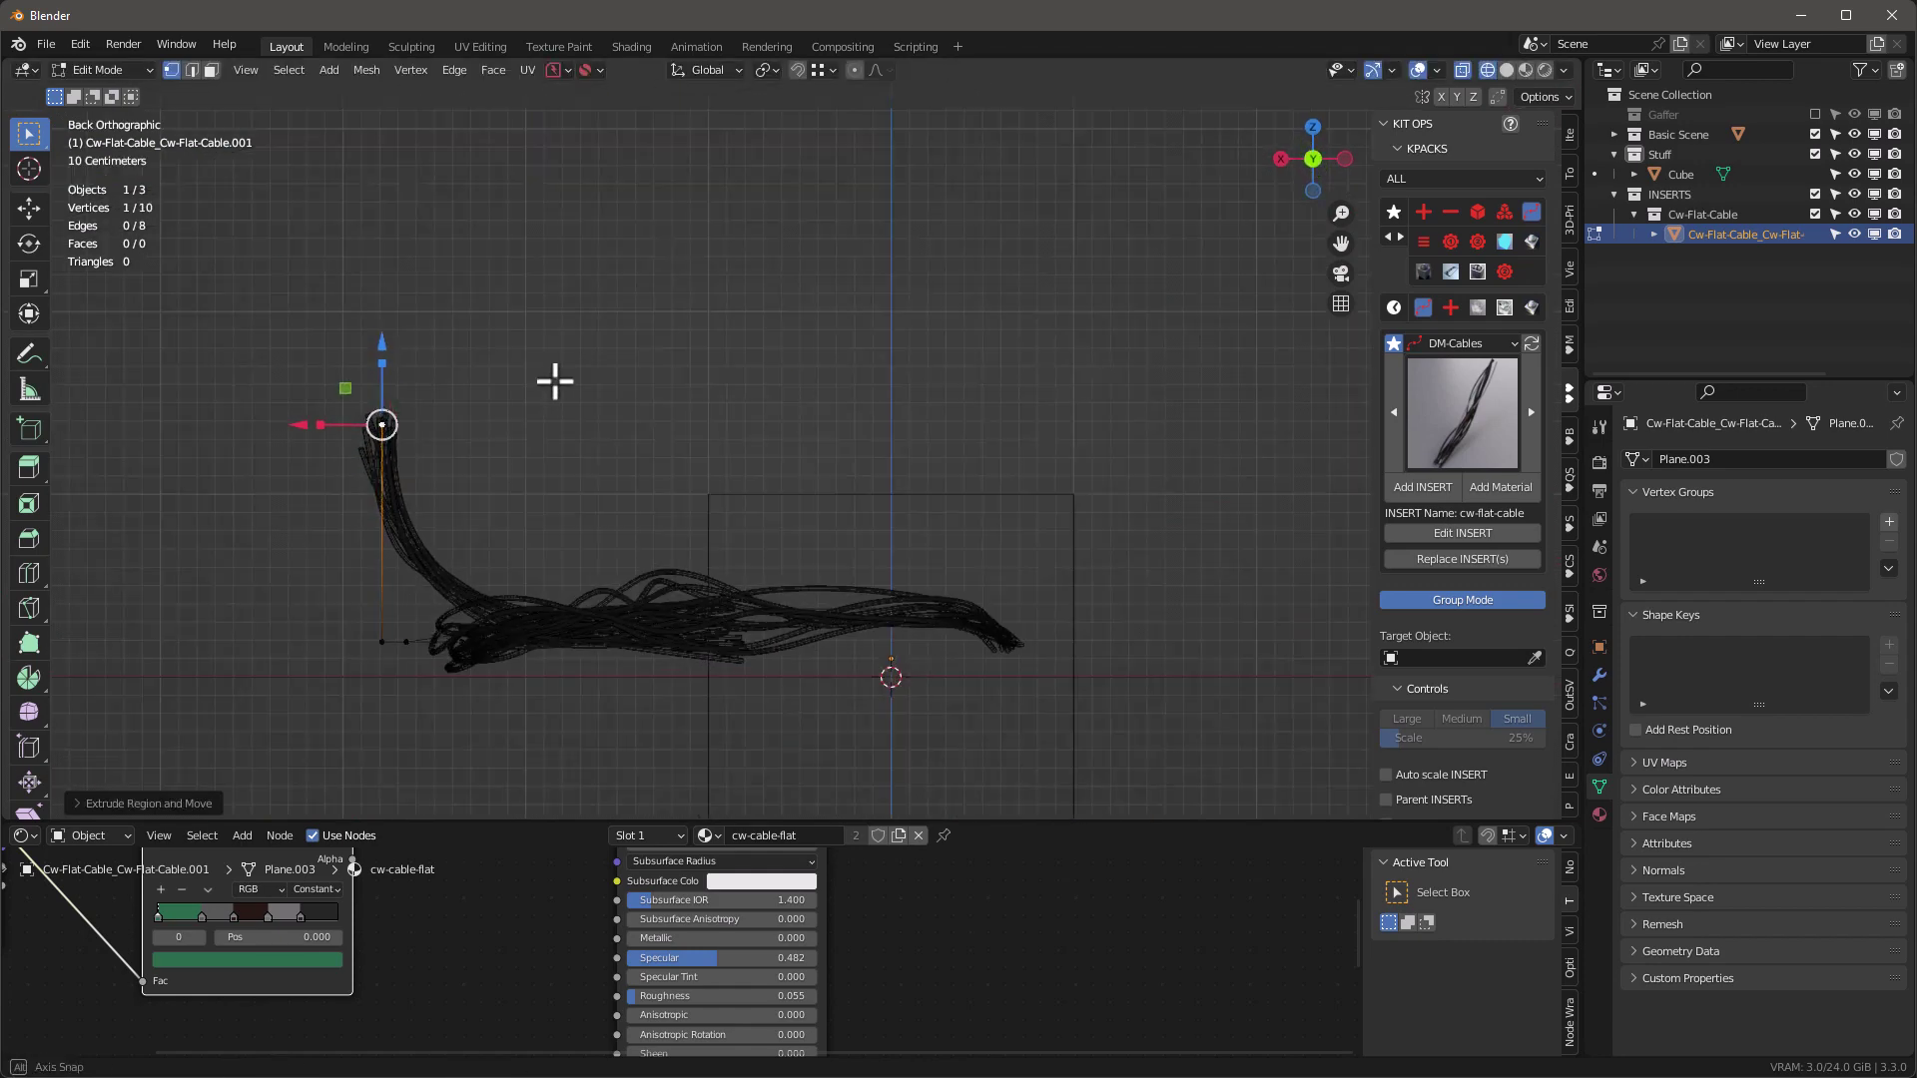
From the back view, extrude three more path segments arching over and down into the cube's top, and leave Edit Mode.
key("e")
left_click(698, 307)
key("e")
left_click(839, 392)
key("e")
left_click(943, 639)
scroll(727, 329, "down", 5)
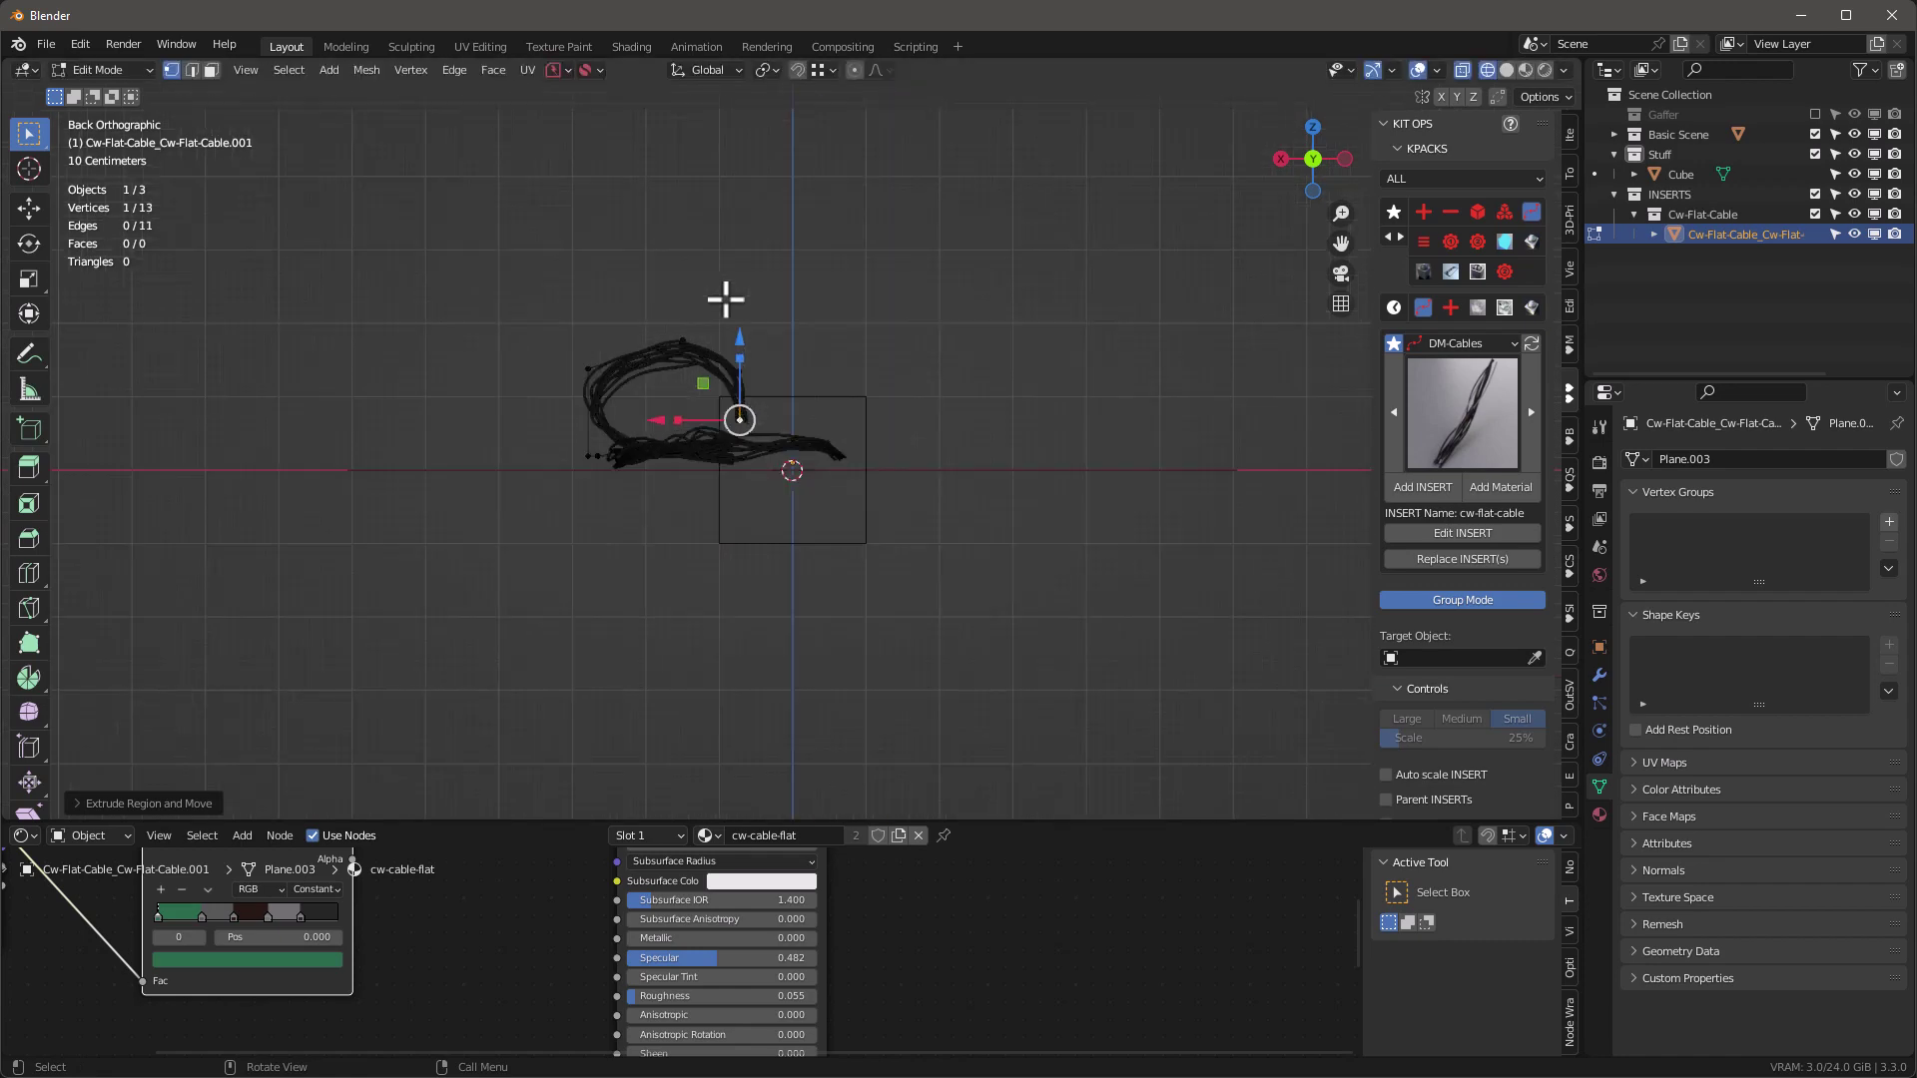
key("Tab")
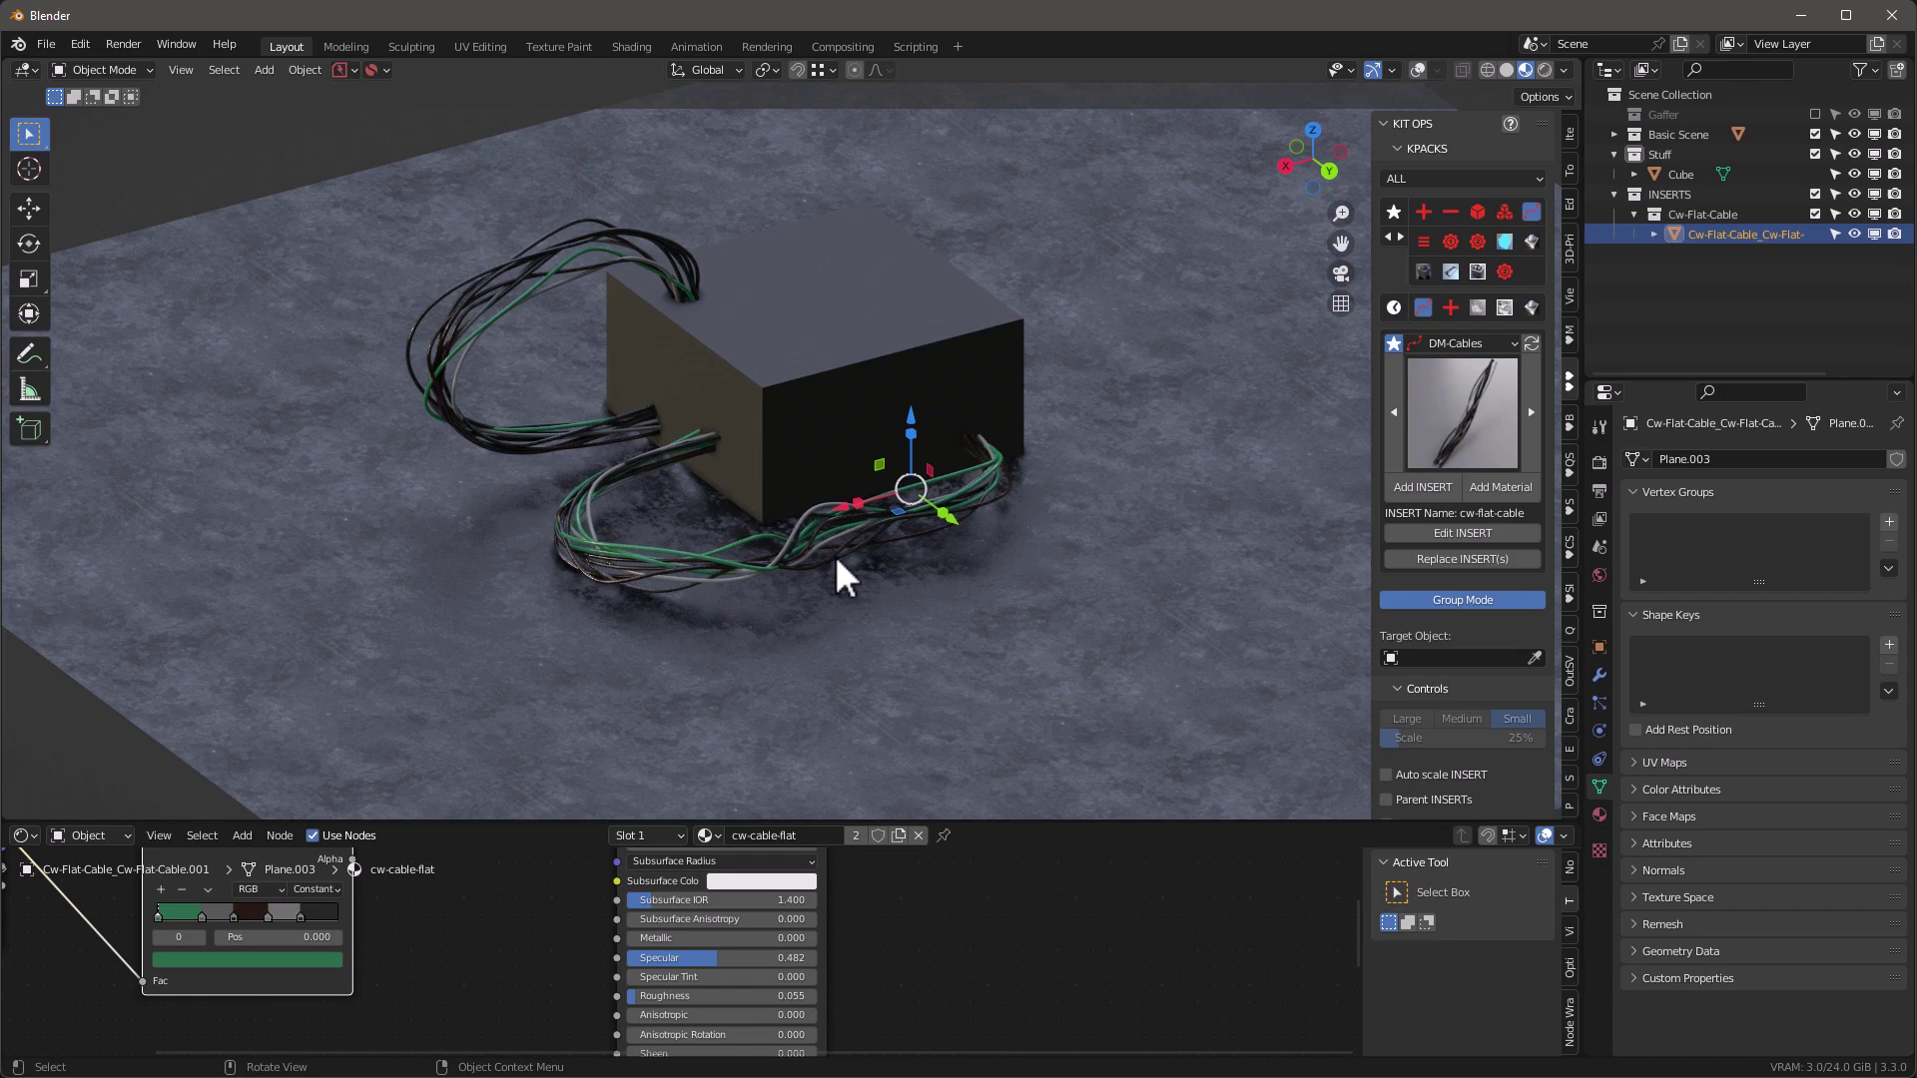
Turn on the viewport overlays and show the cable bundle's modifier settings.
scroll(837, 555, "up", 2)
middle_click_drag(830, 530, 713, 298)
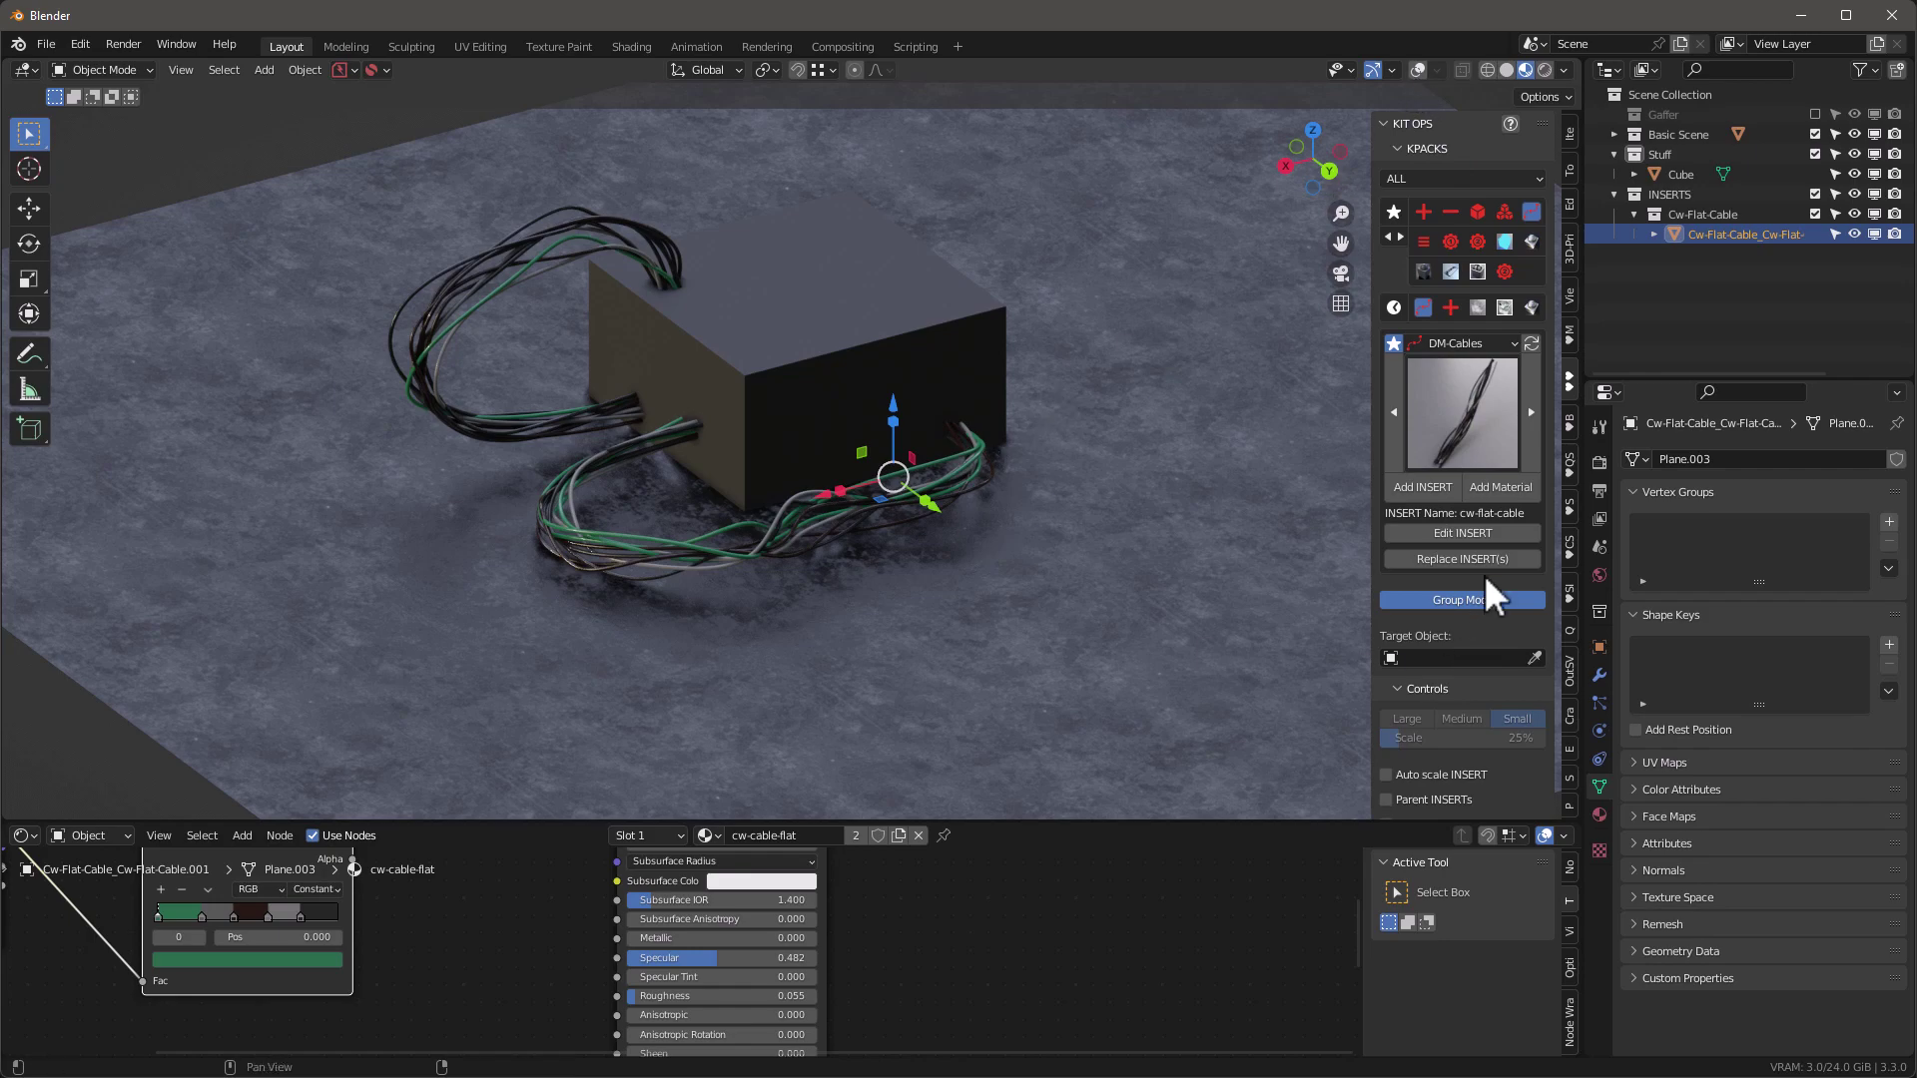
left_click(1417, 67)
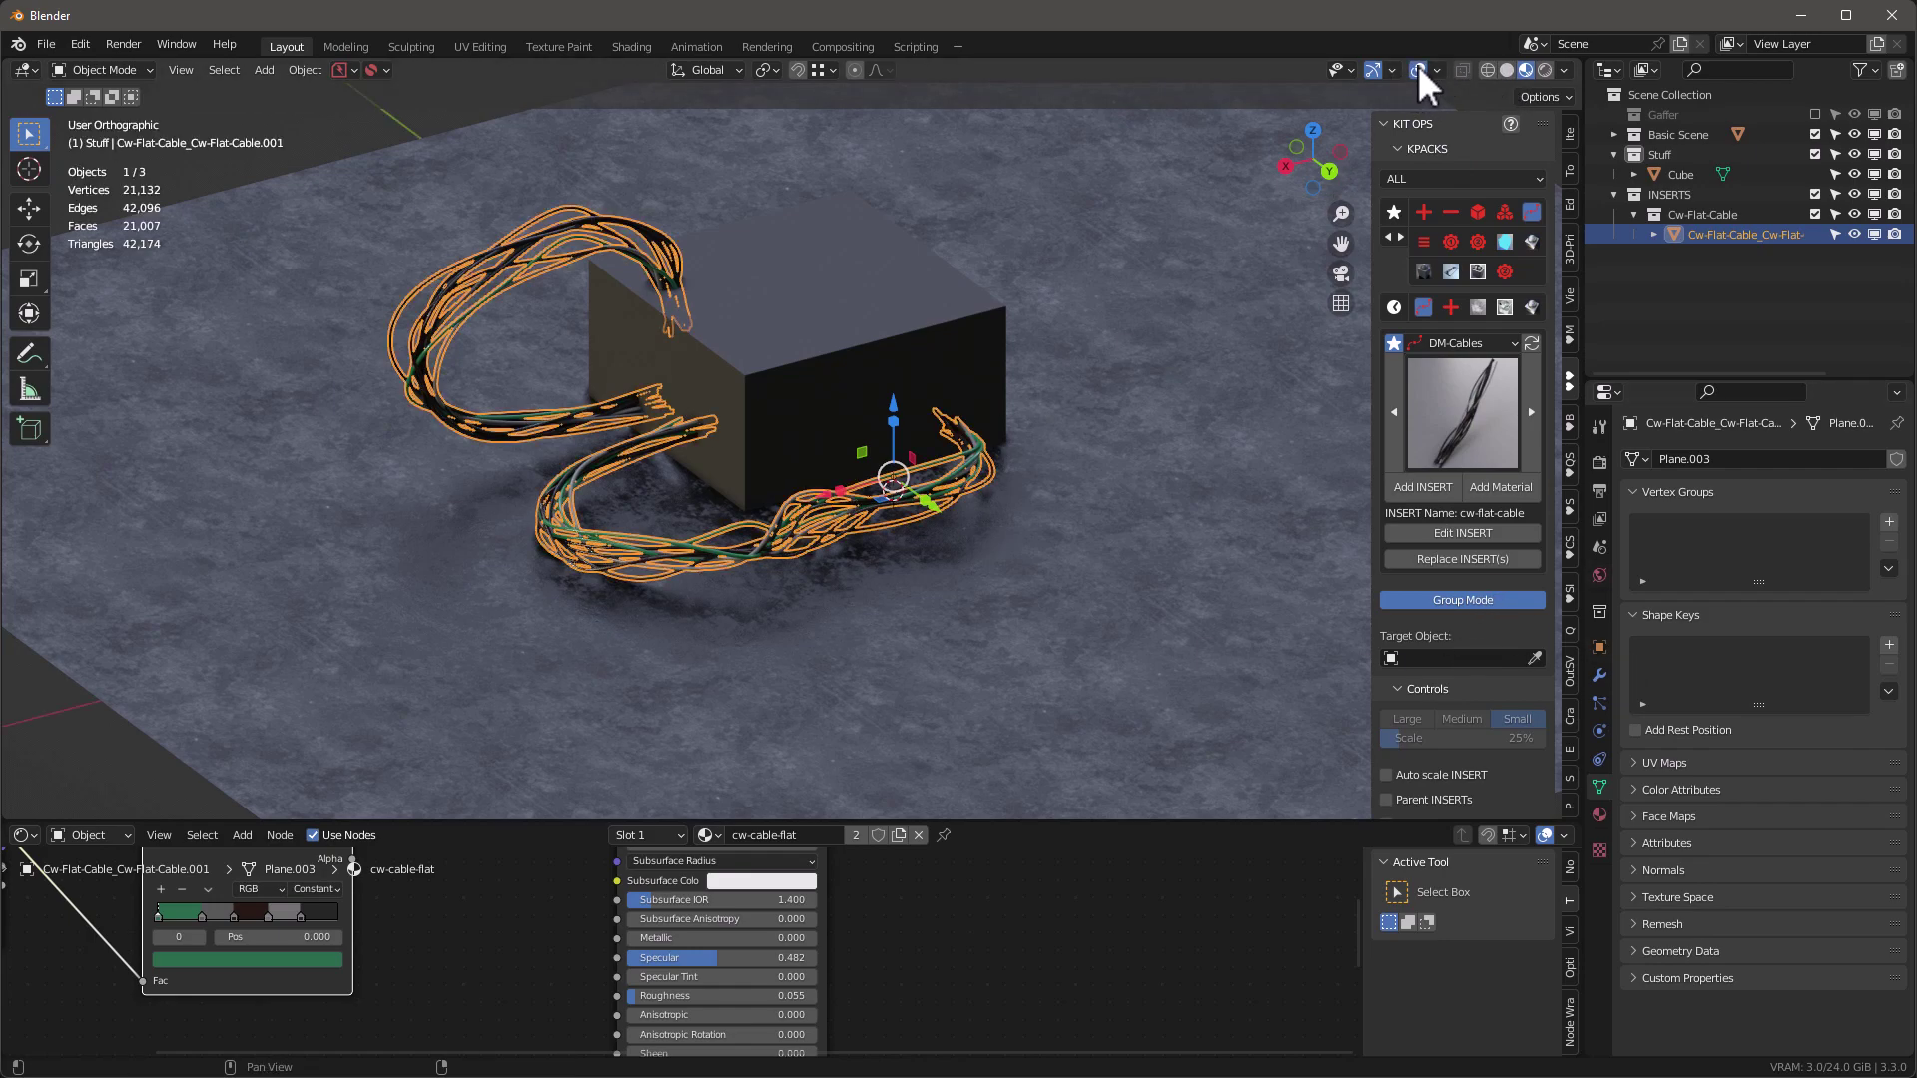
left_click(1417, 67)
left_click(1424, 66)
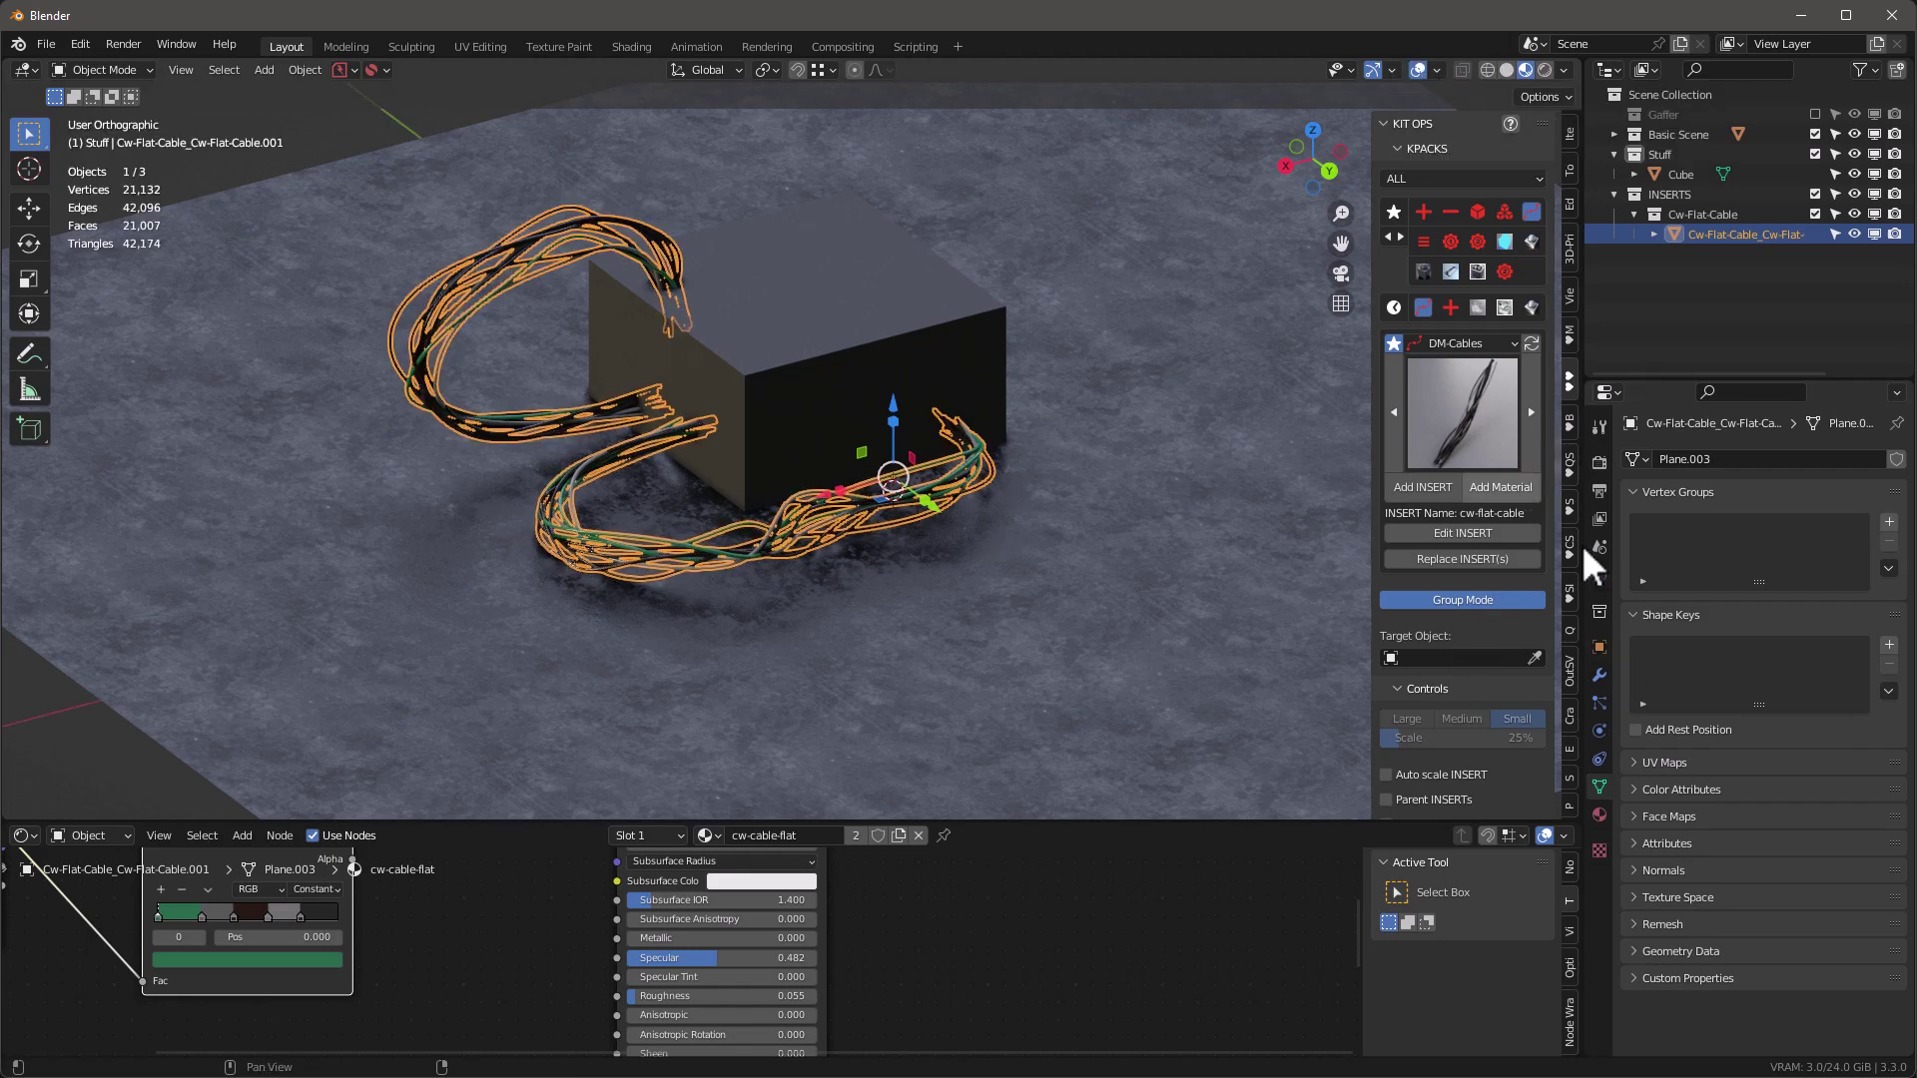
left_click(1599, 675)
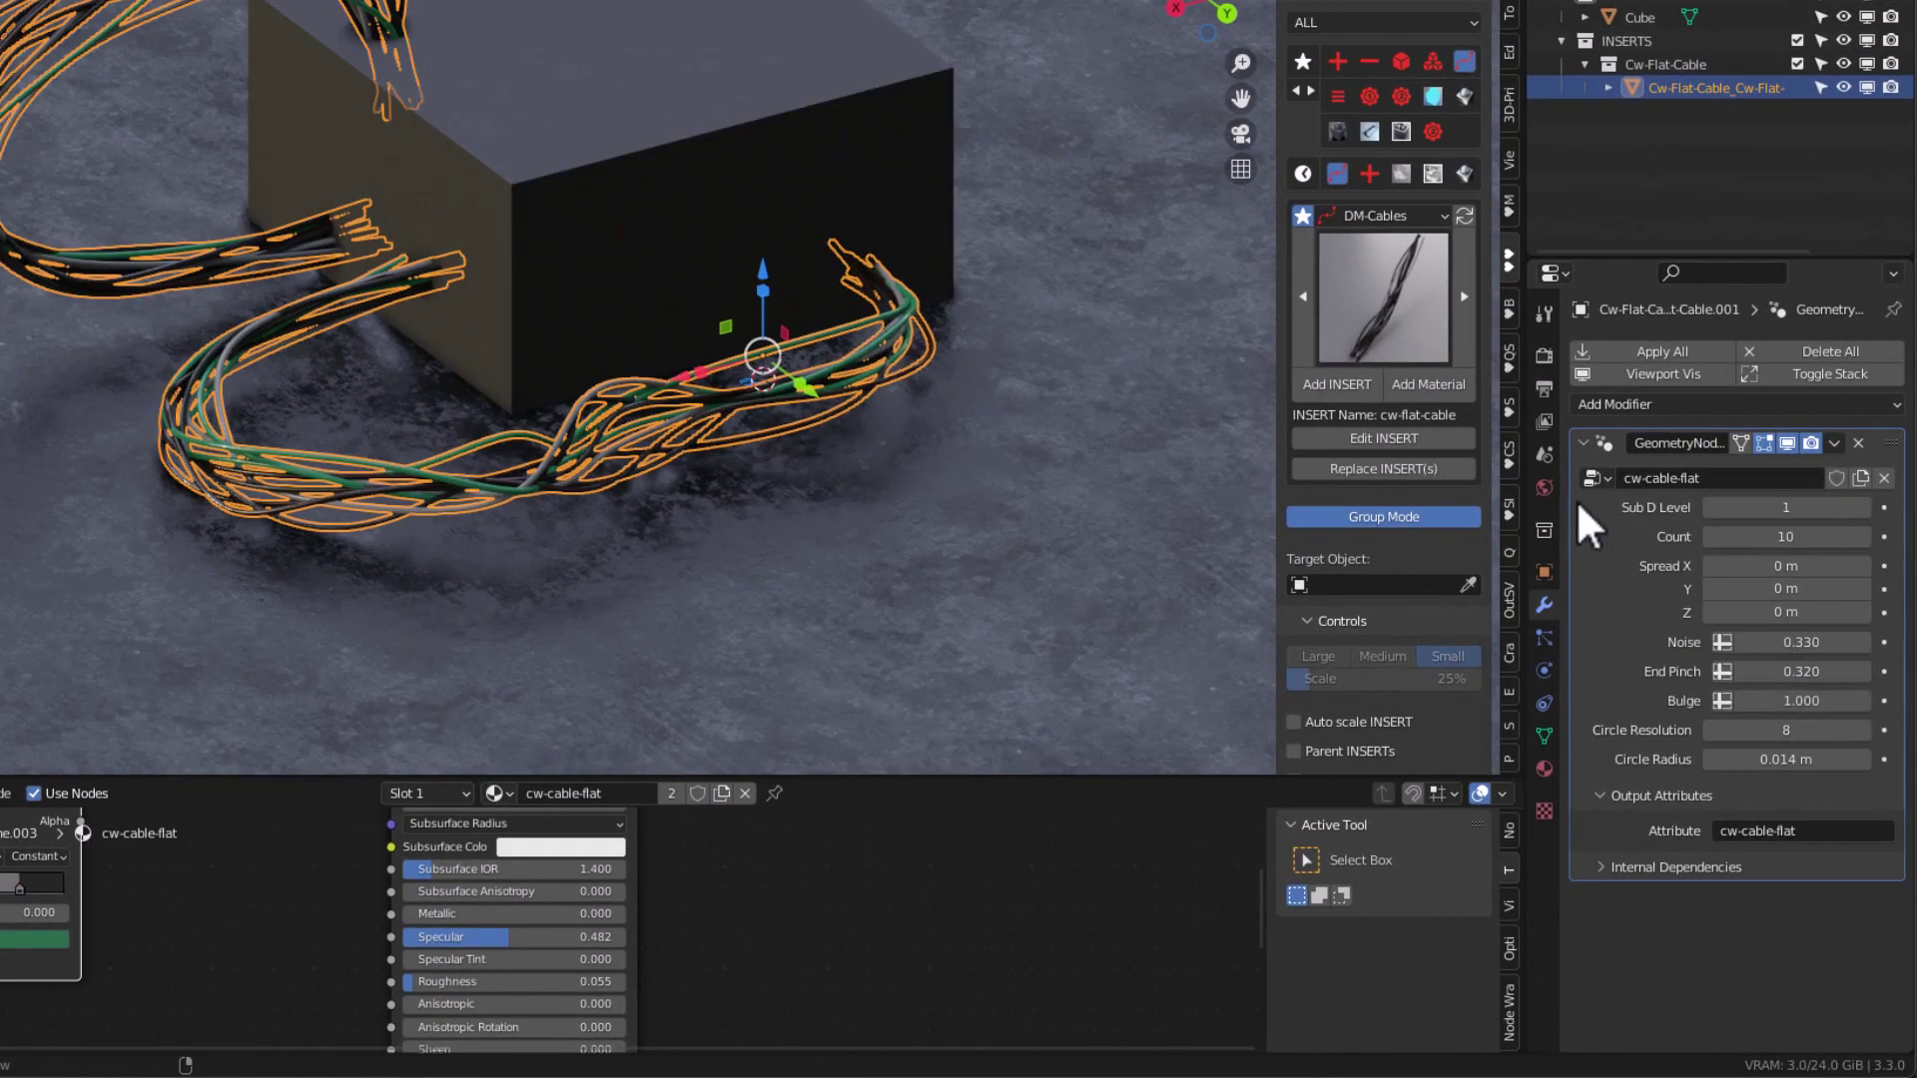
Try a Sub D Level of 2 on the cable bundle and return it to 1.
left_click(1864, 507)
middle_click_drag(453, 468, 479, 569)
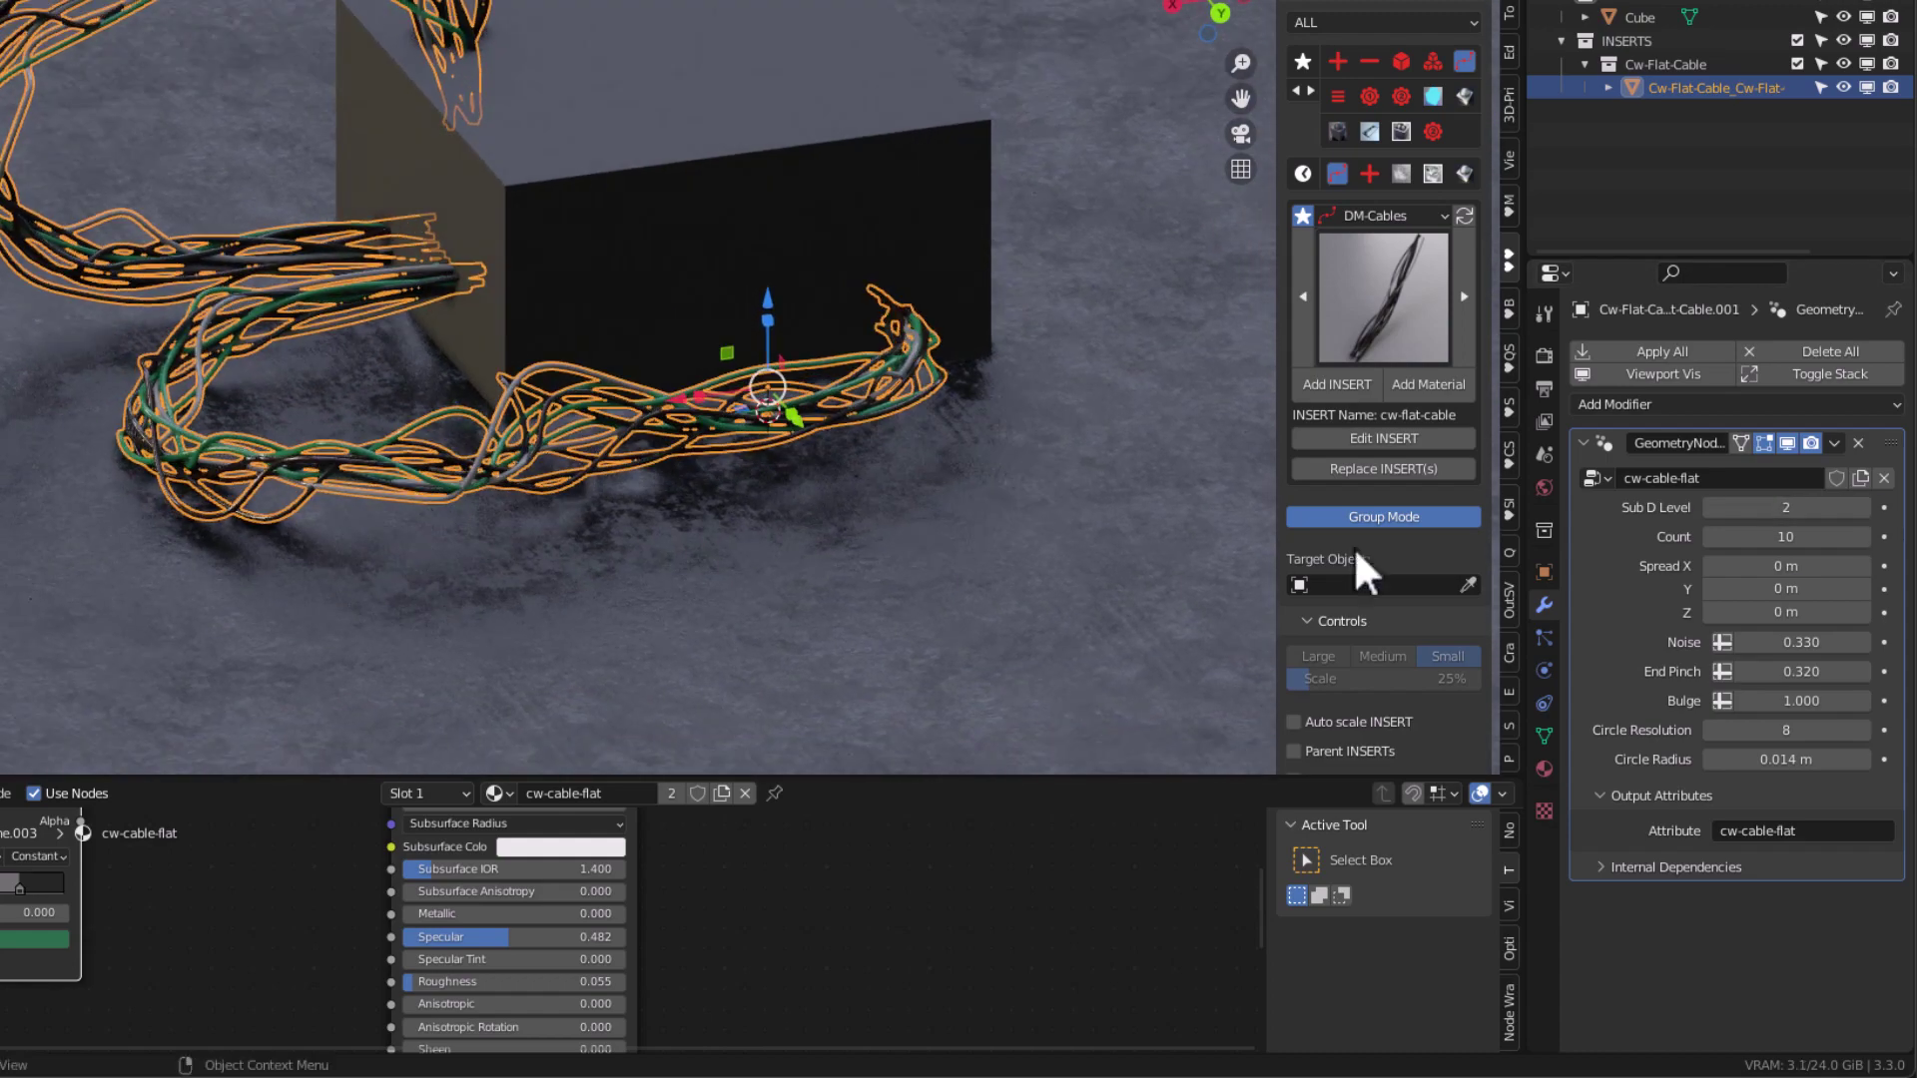
left_click(1711, 507)
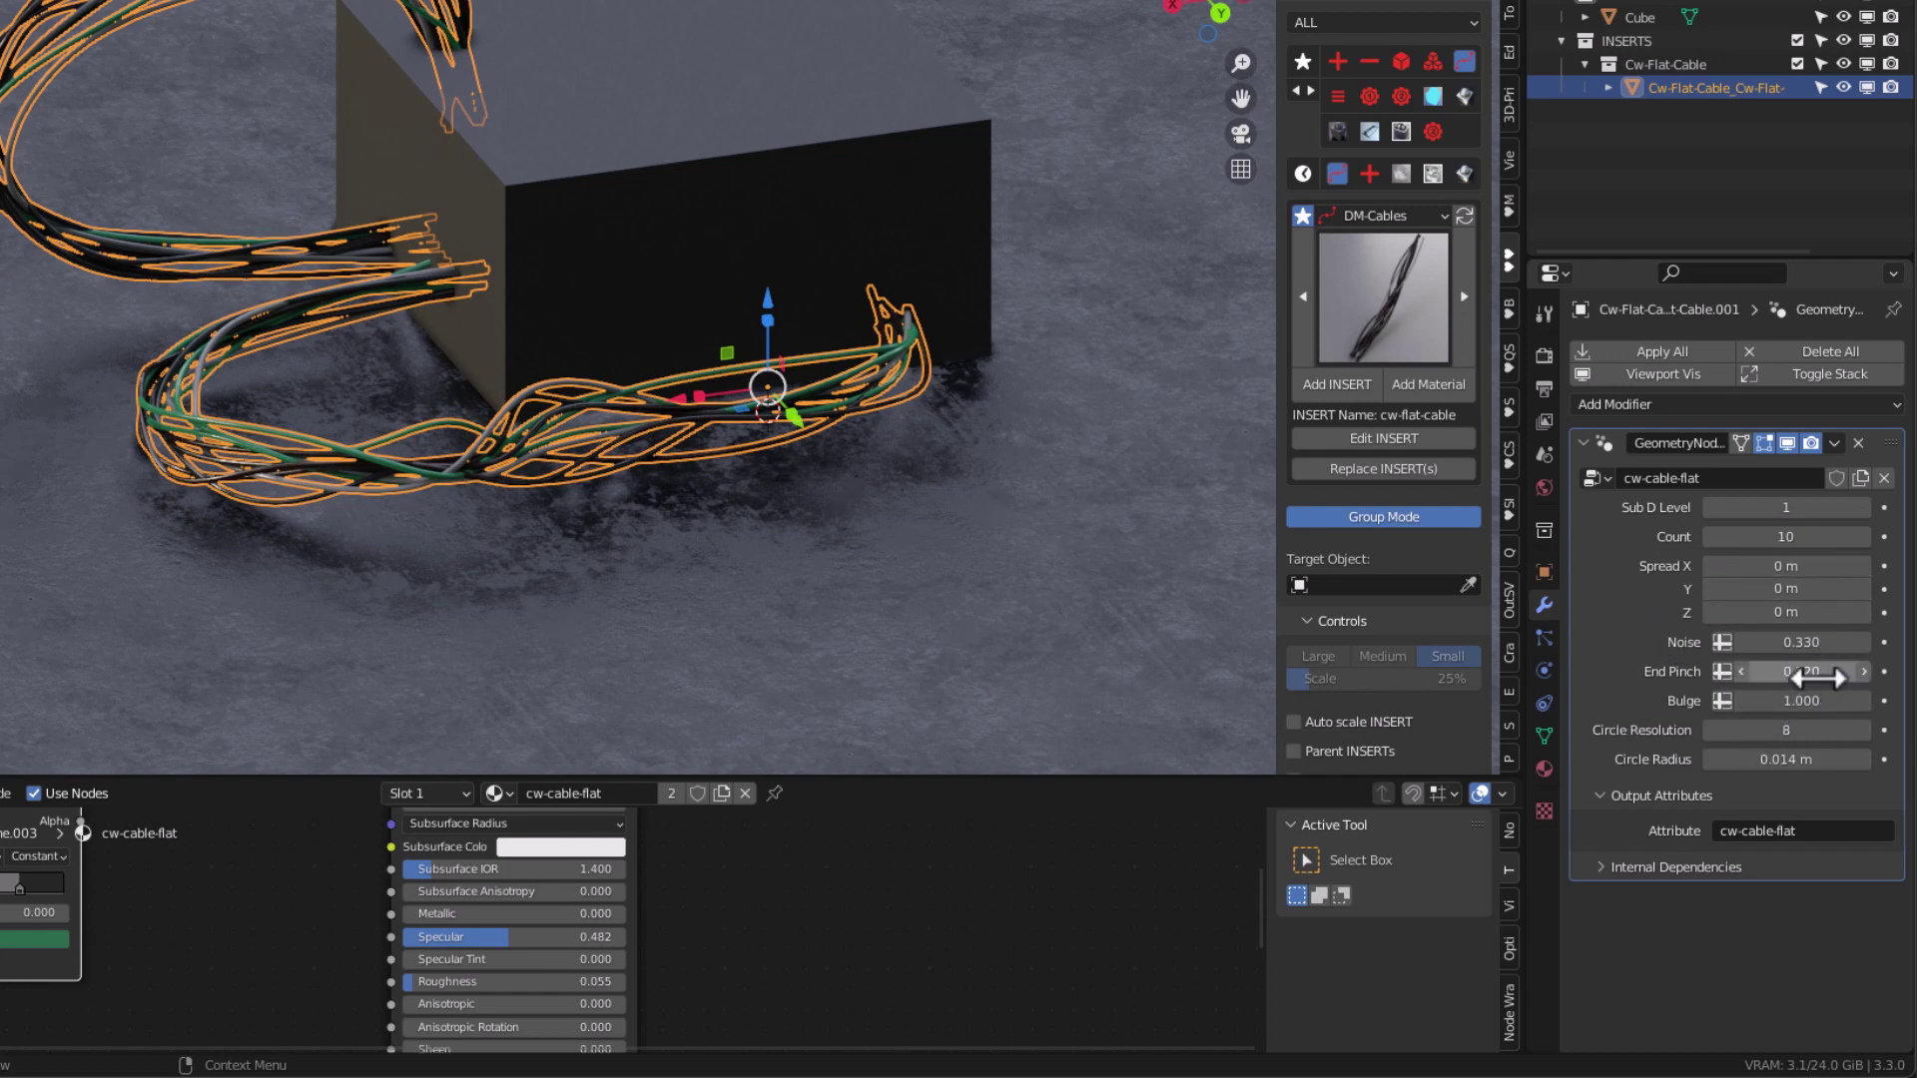
Set the cable bundle's End Pinch to 0 and hide the viewport overlays.
left_click_drag(1807, 669, 1767, 670)
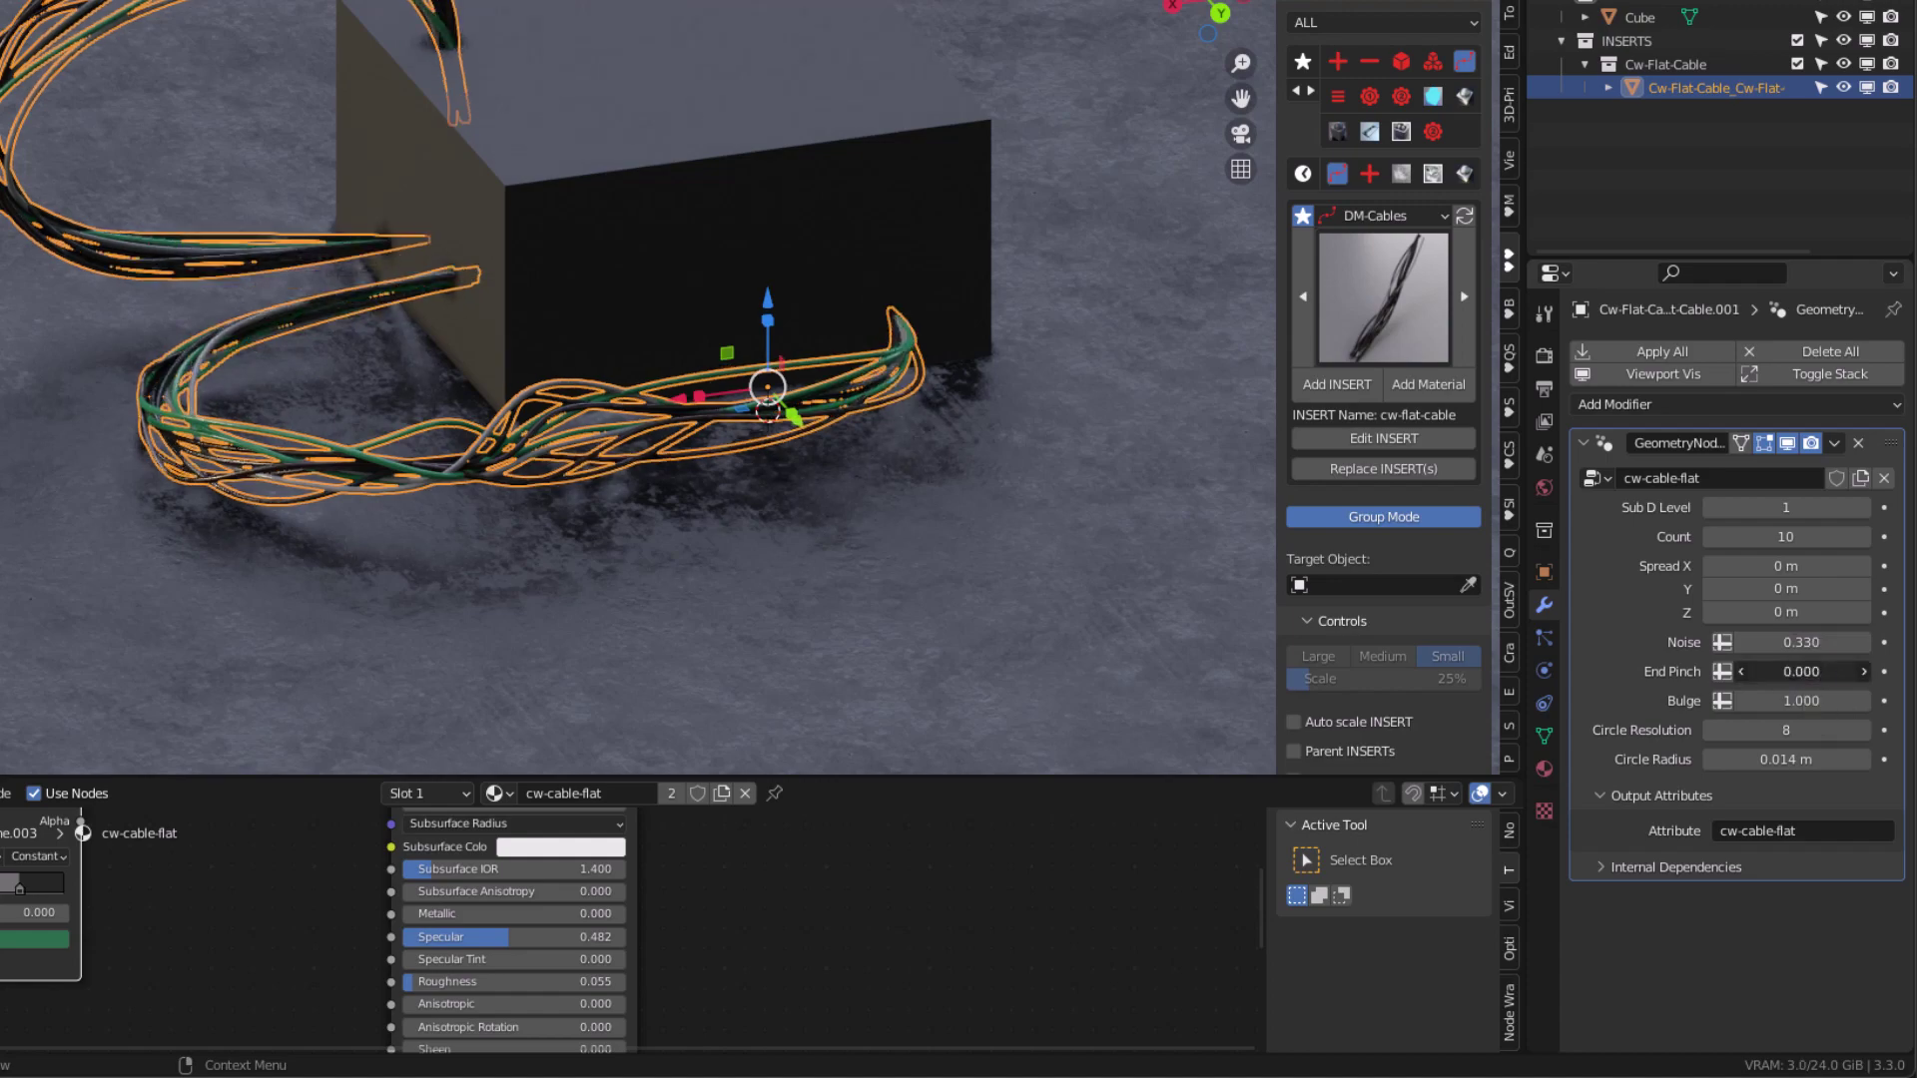
middle_click_drag(386, 427, 358, 399)
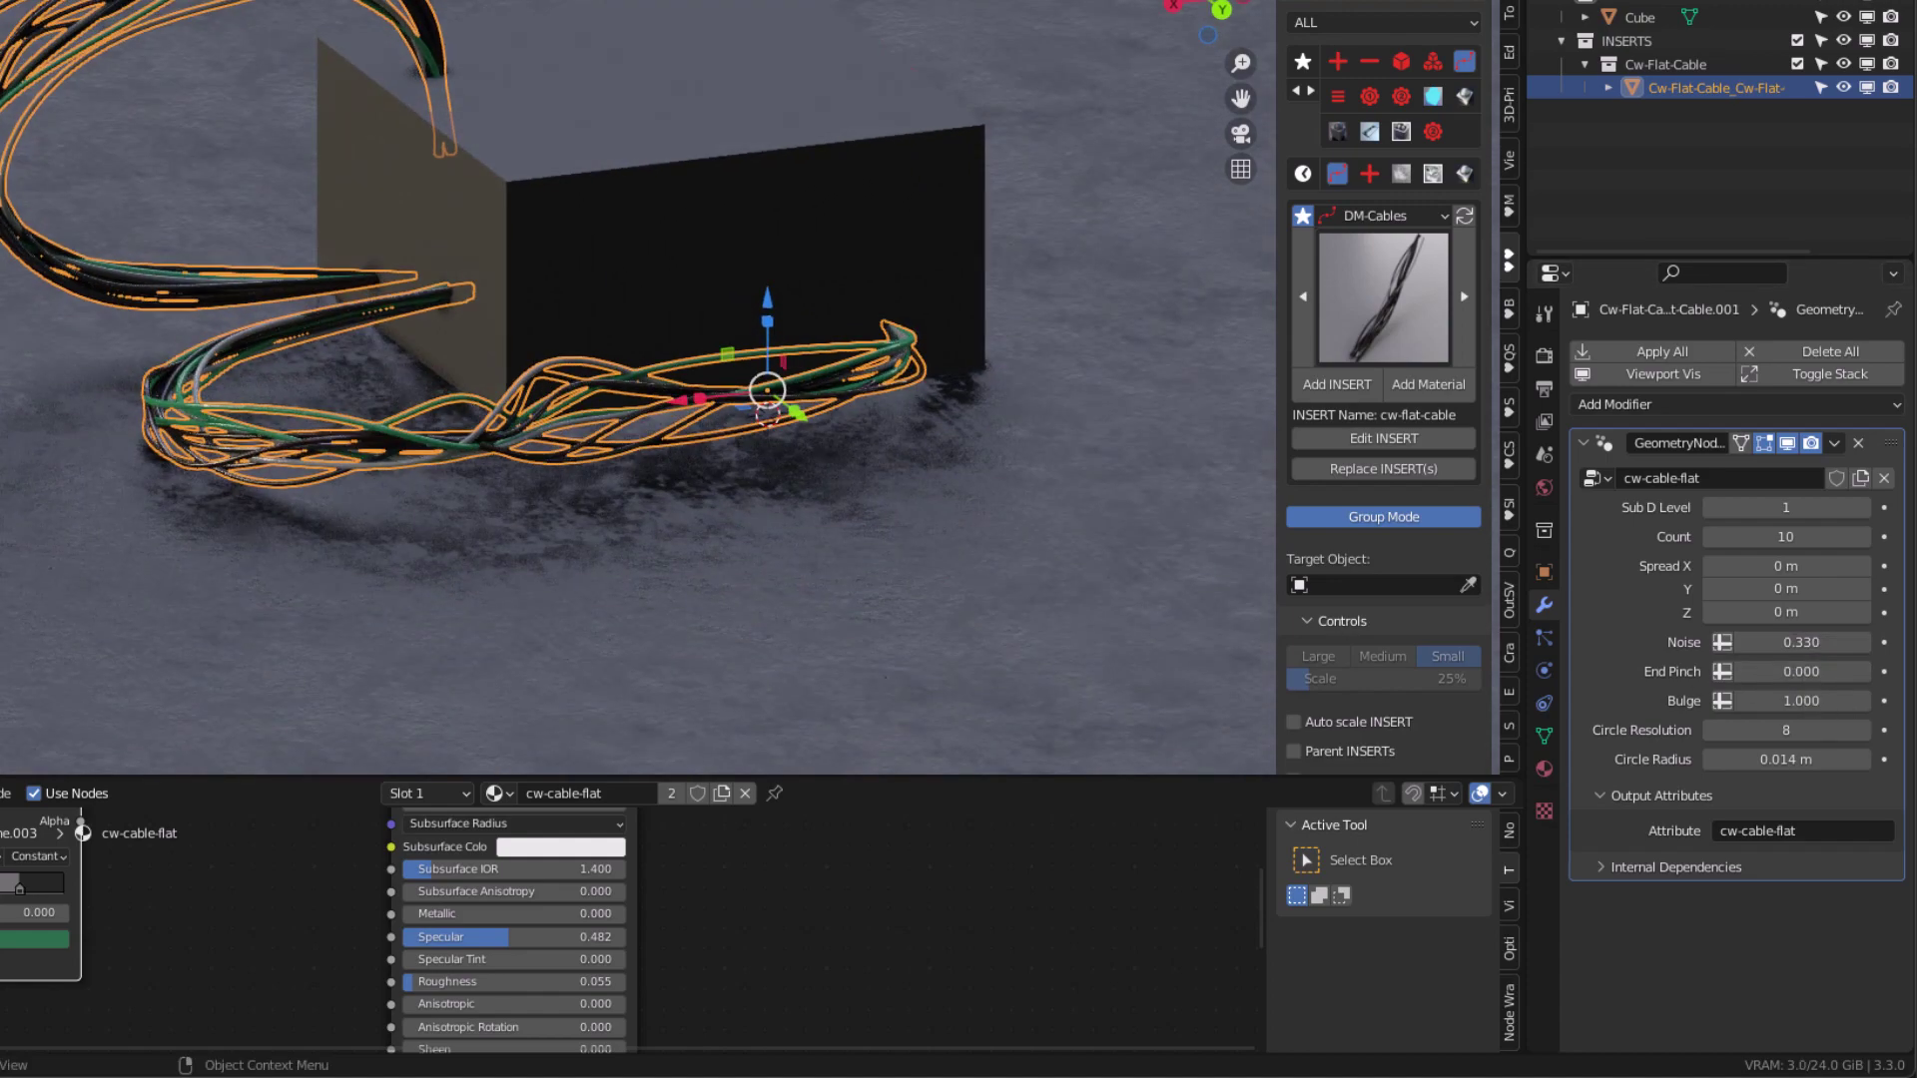
key("alt+shift+z")
middle_click_drag(777, 230, 731, 299)
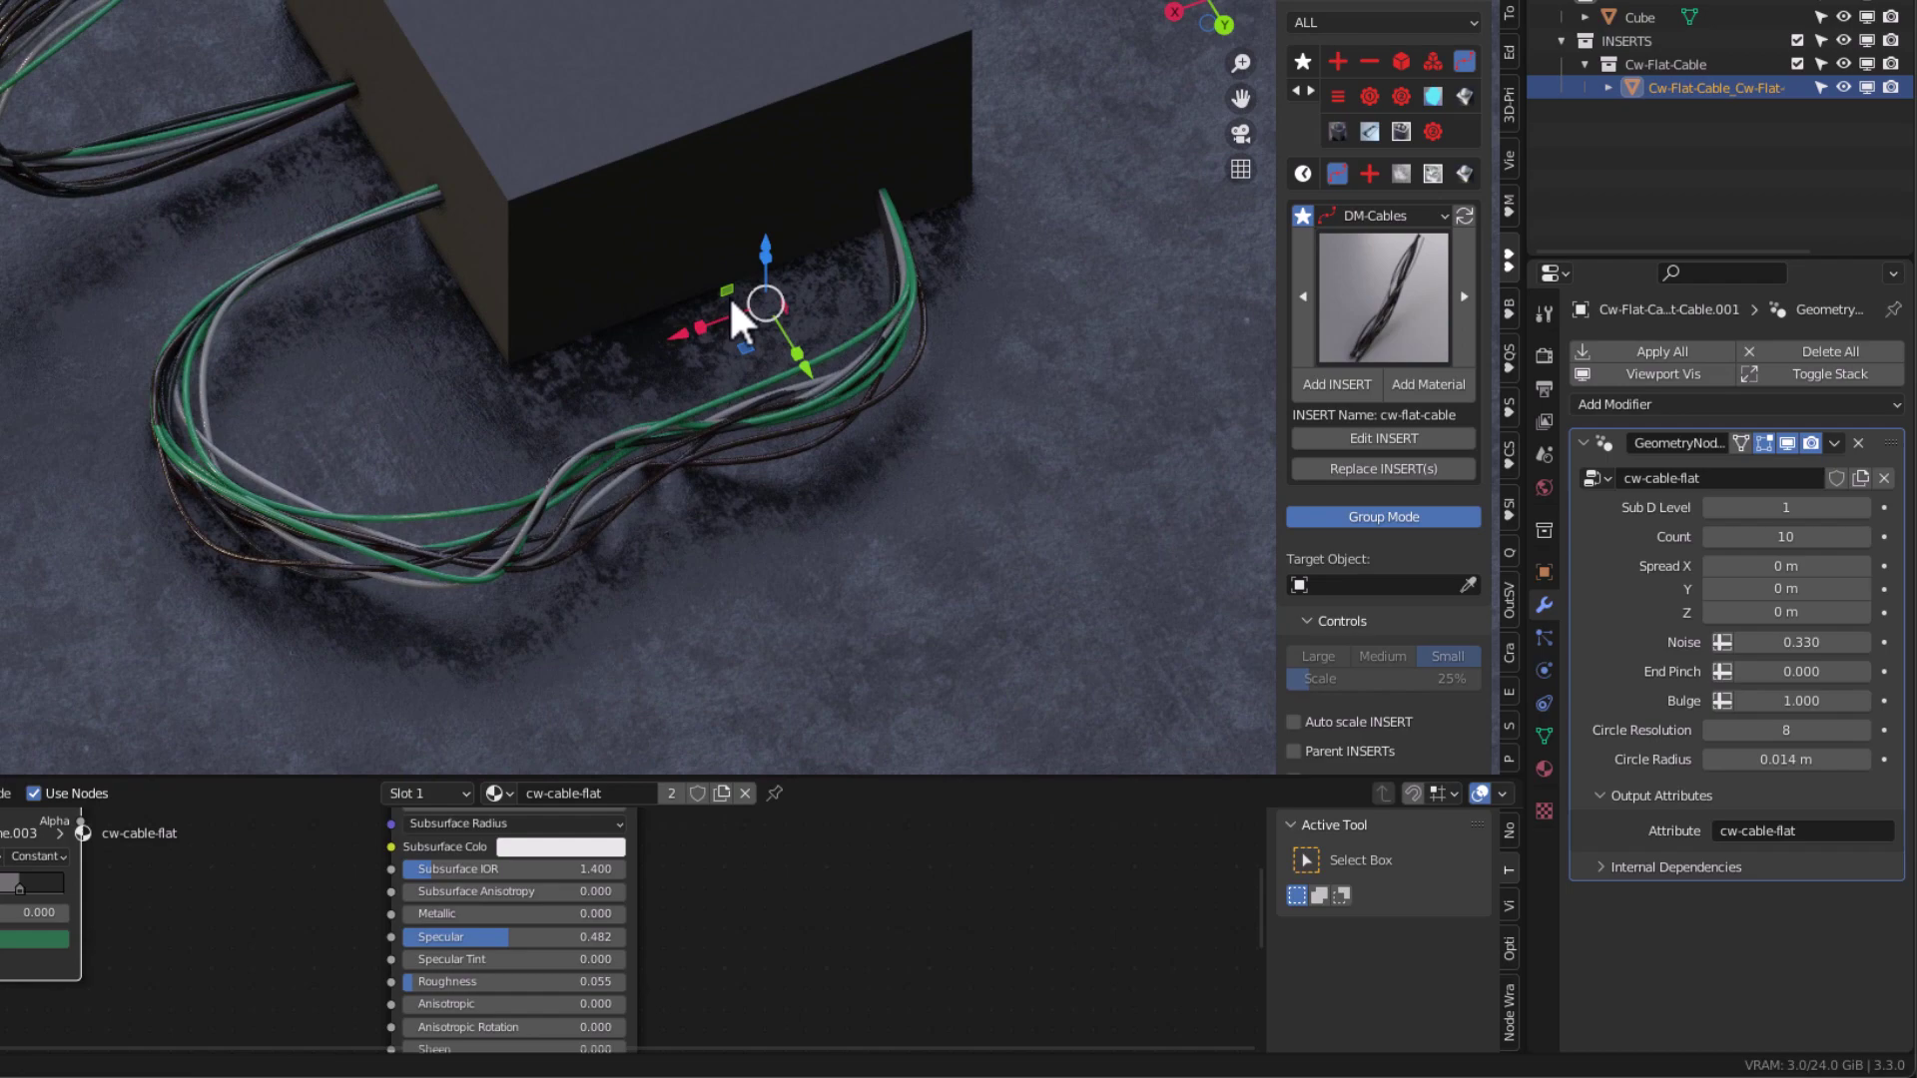
middle_click_drag(602, 306, 651, 186)
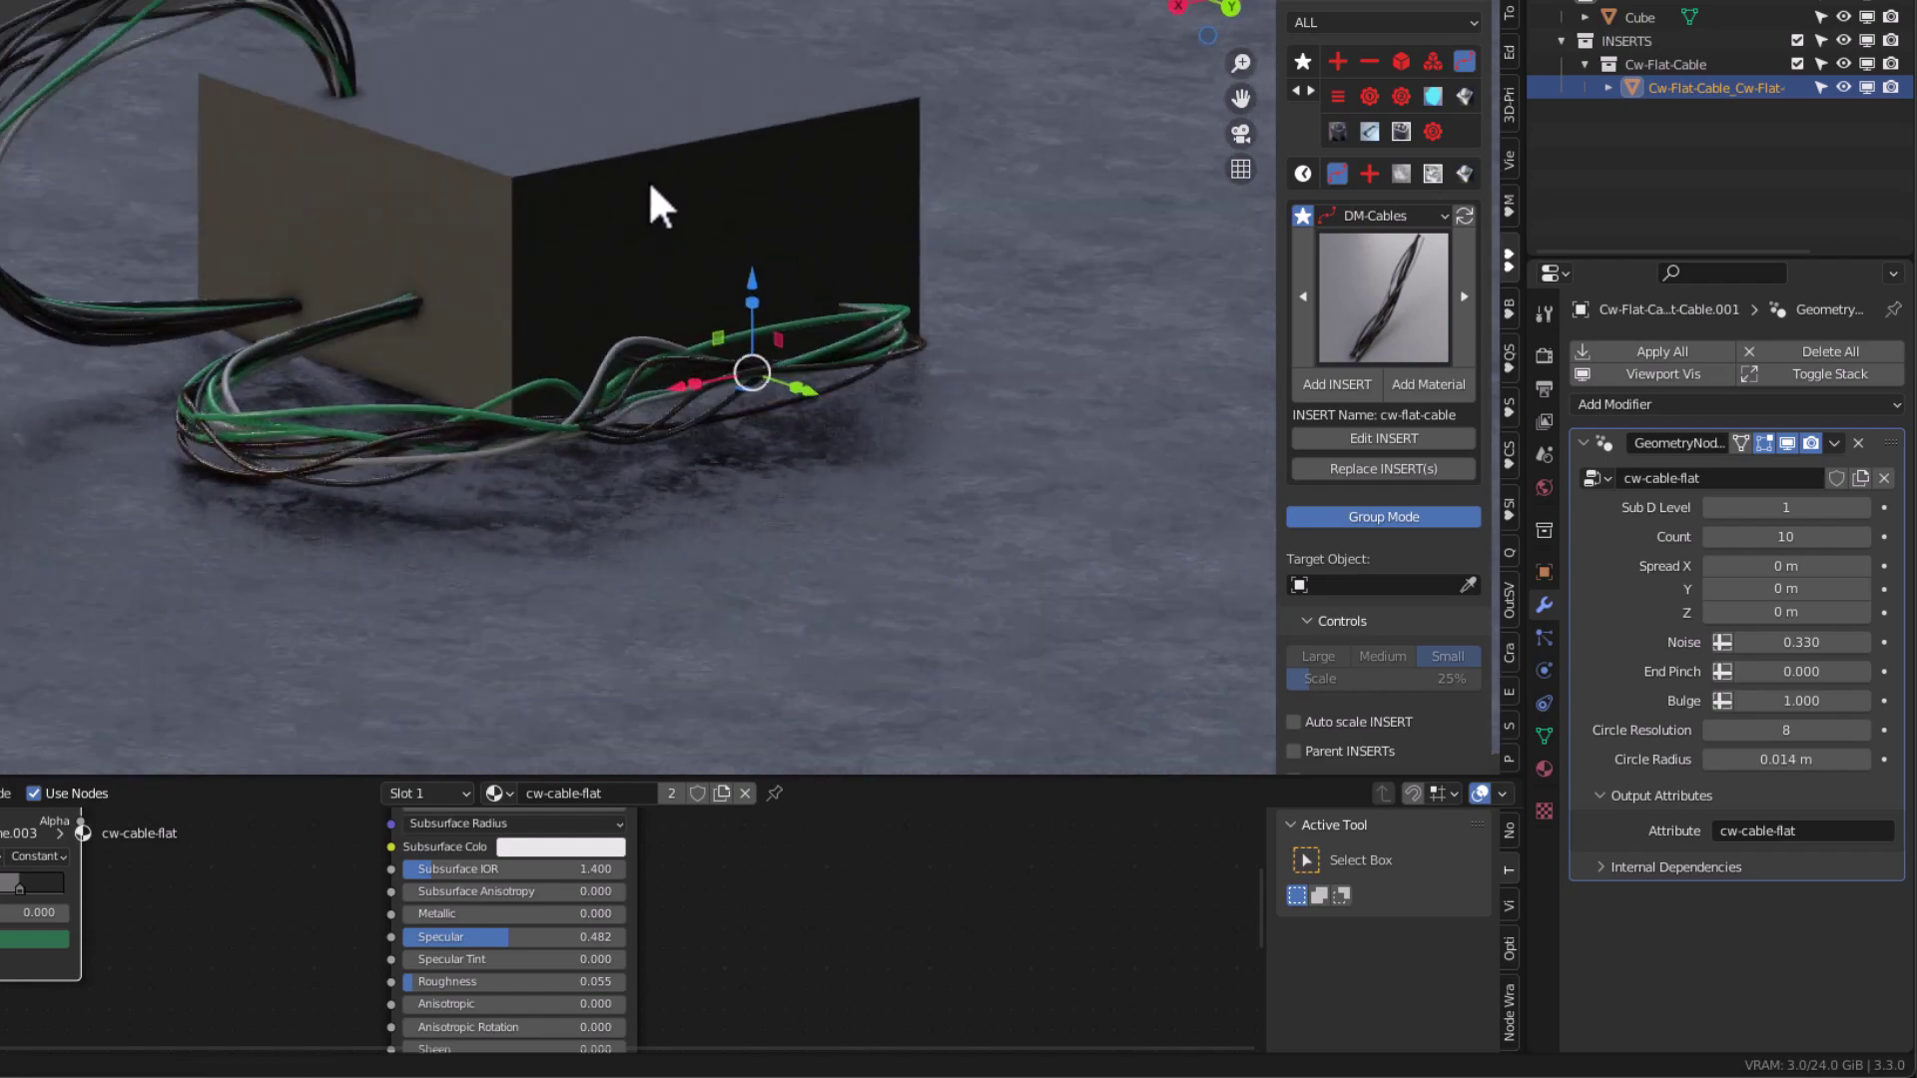
Set the cable bundle's Bulge to 0.420 and its Noise to 2.820.
left_click_drag(1791, 704, 1790, 704)
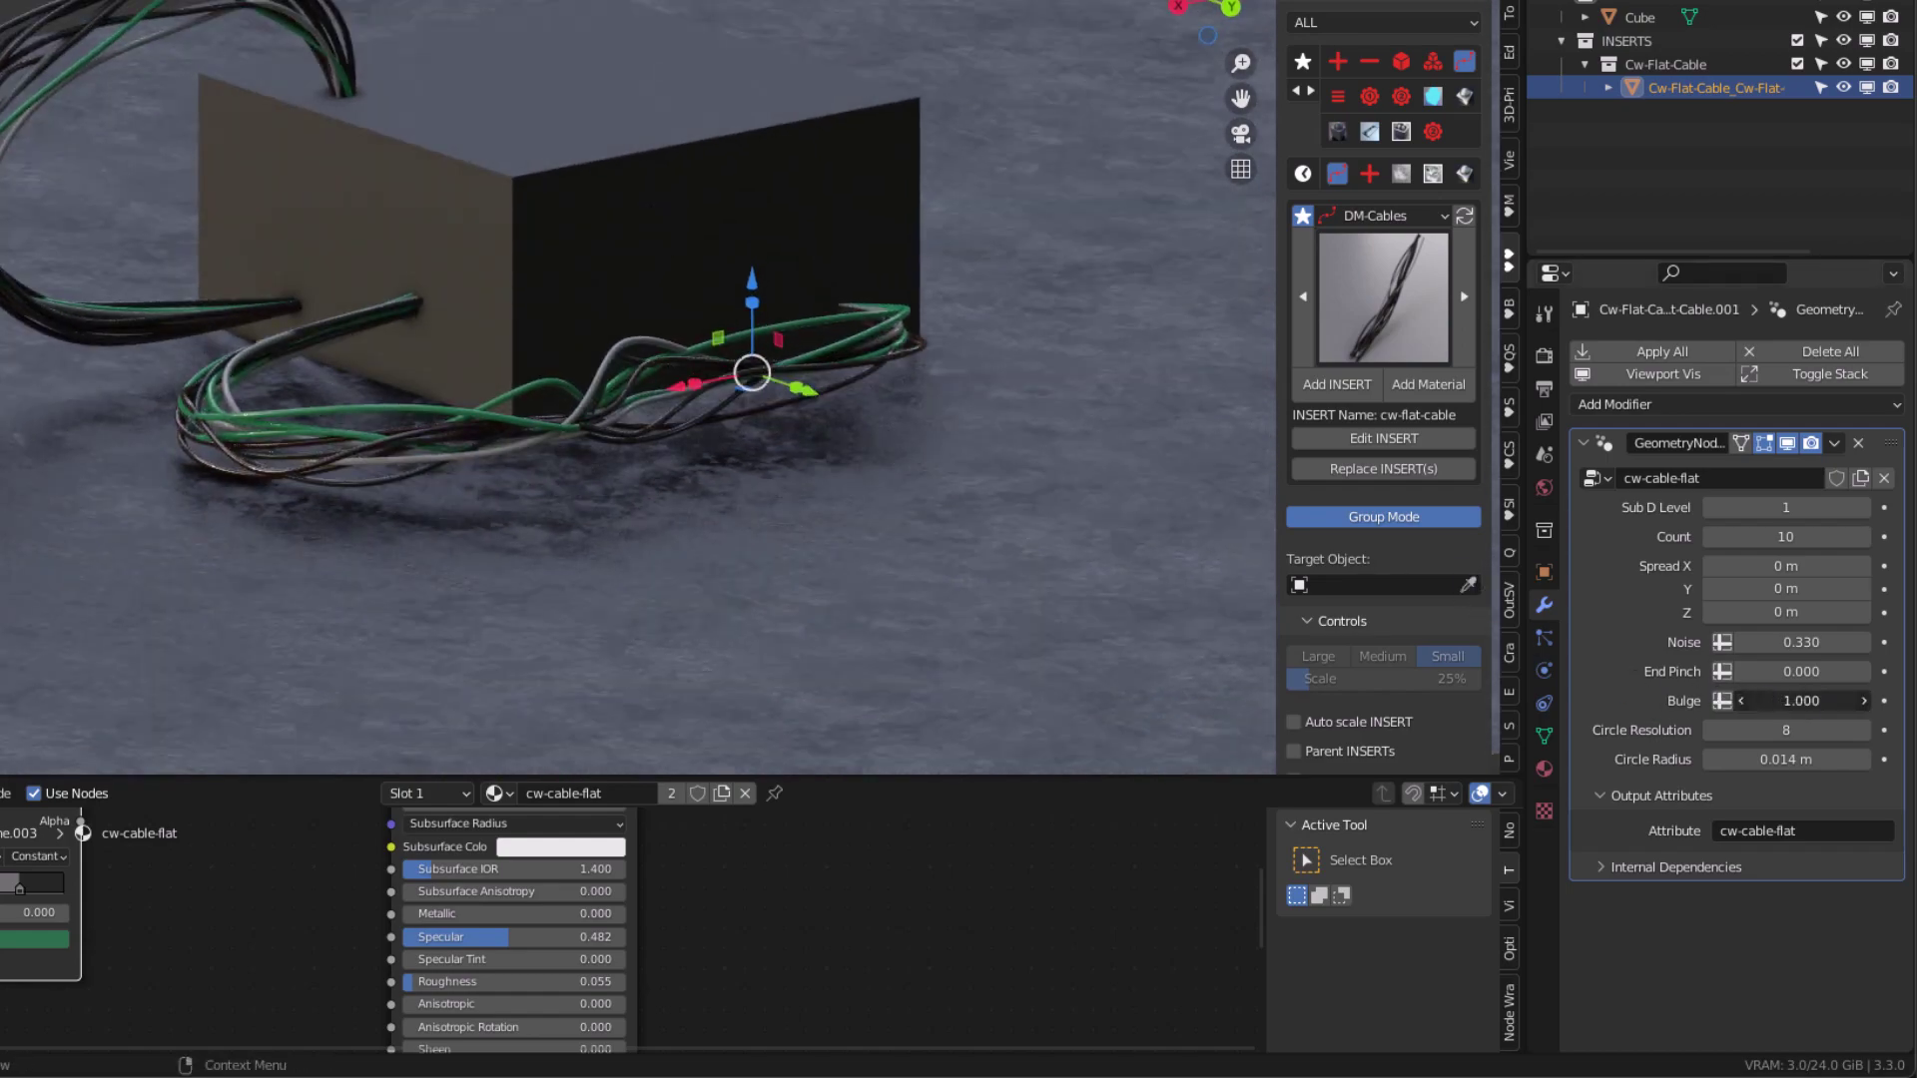
middle_click_drag(663, 415, 620, 363)
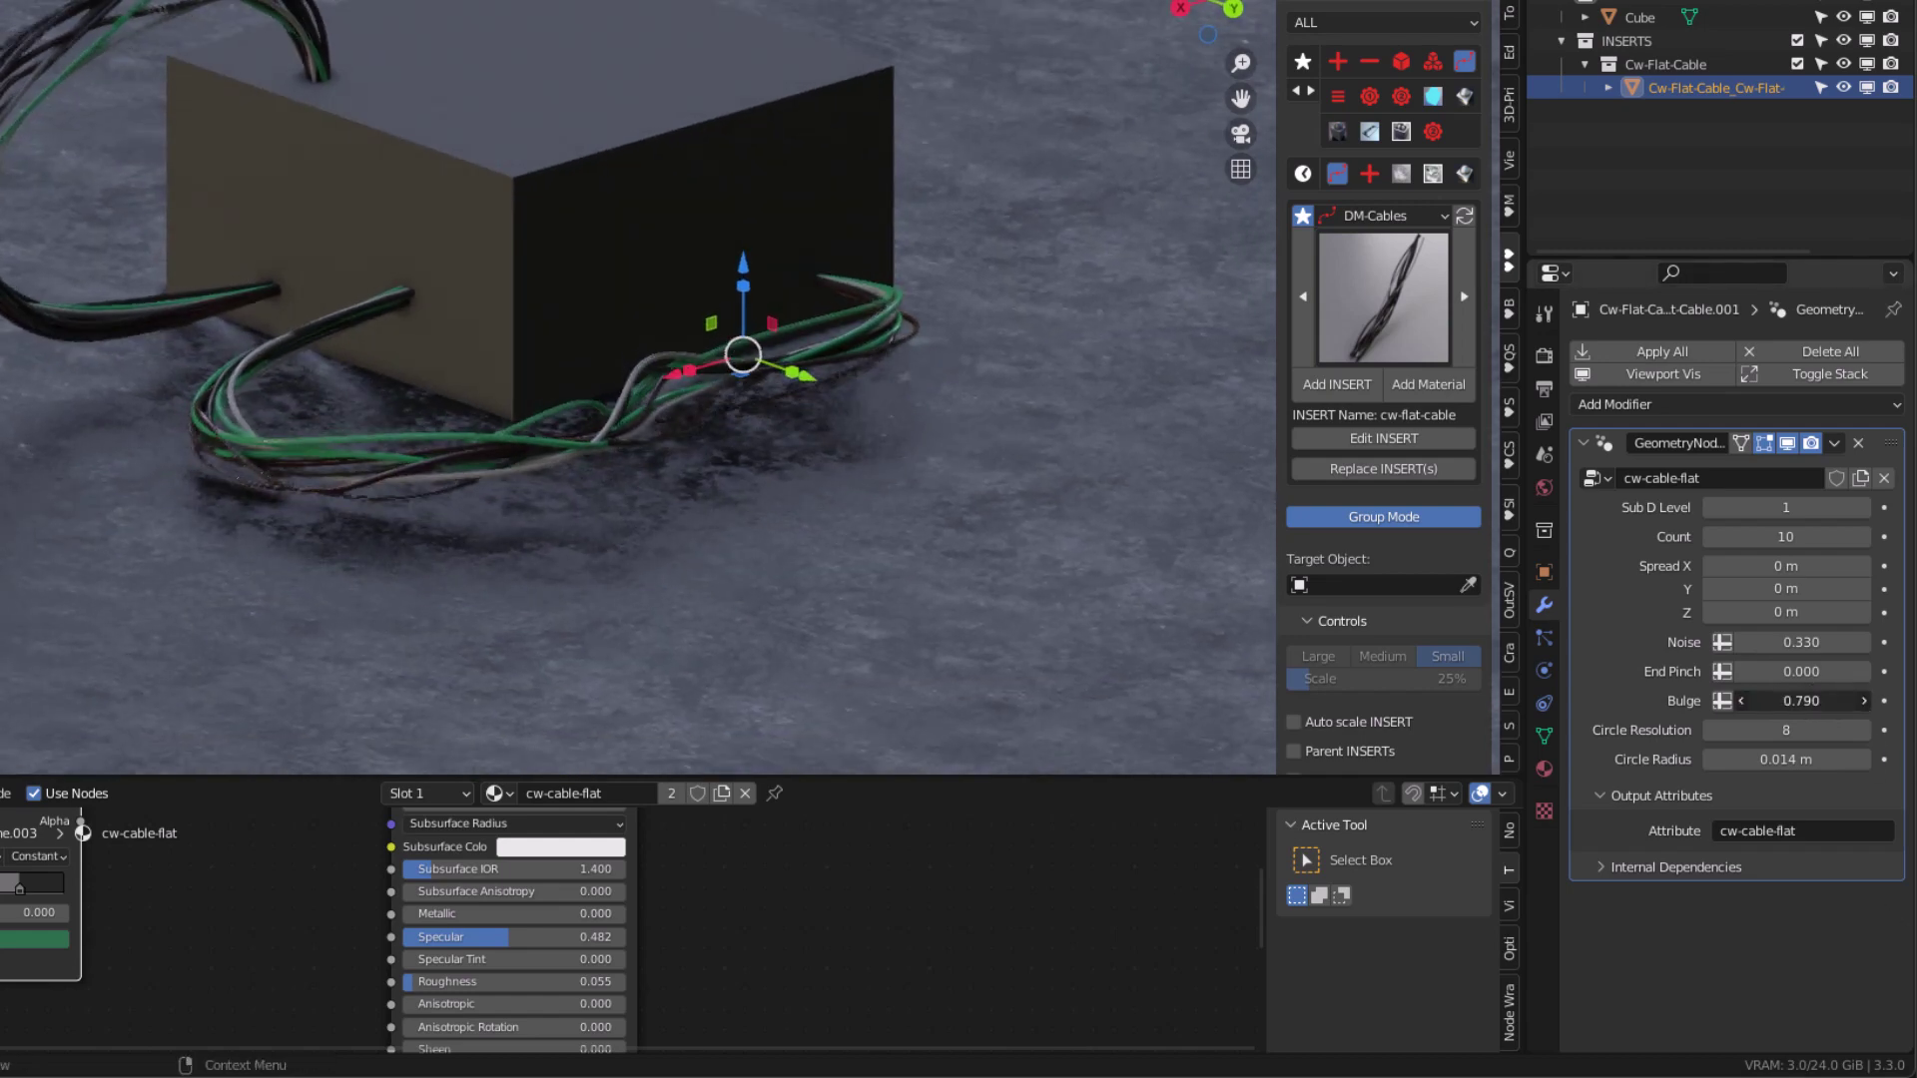
left_click_drag(1830, 700, 1872, 642)
Duplicate the cable bundle and place the copy along Y, clear of the cube.
scroll(589, 389, "down", 3)
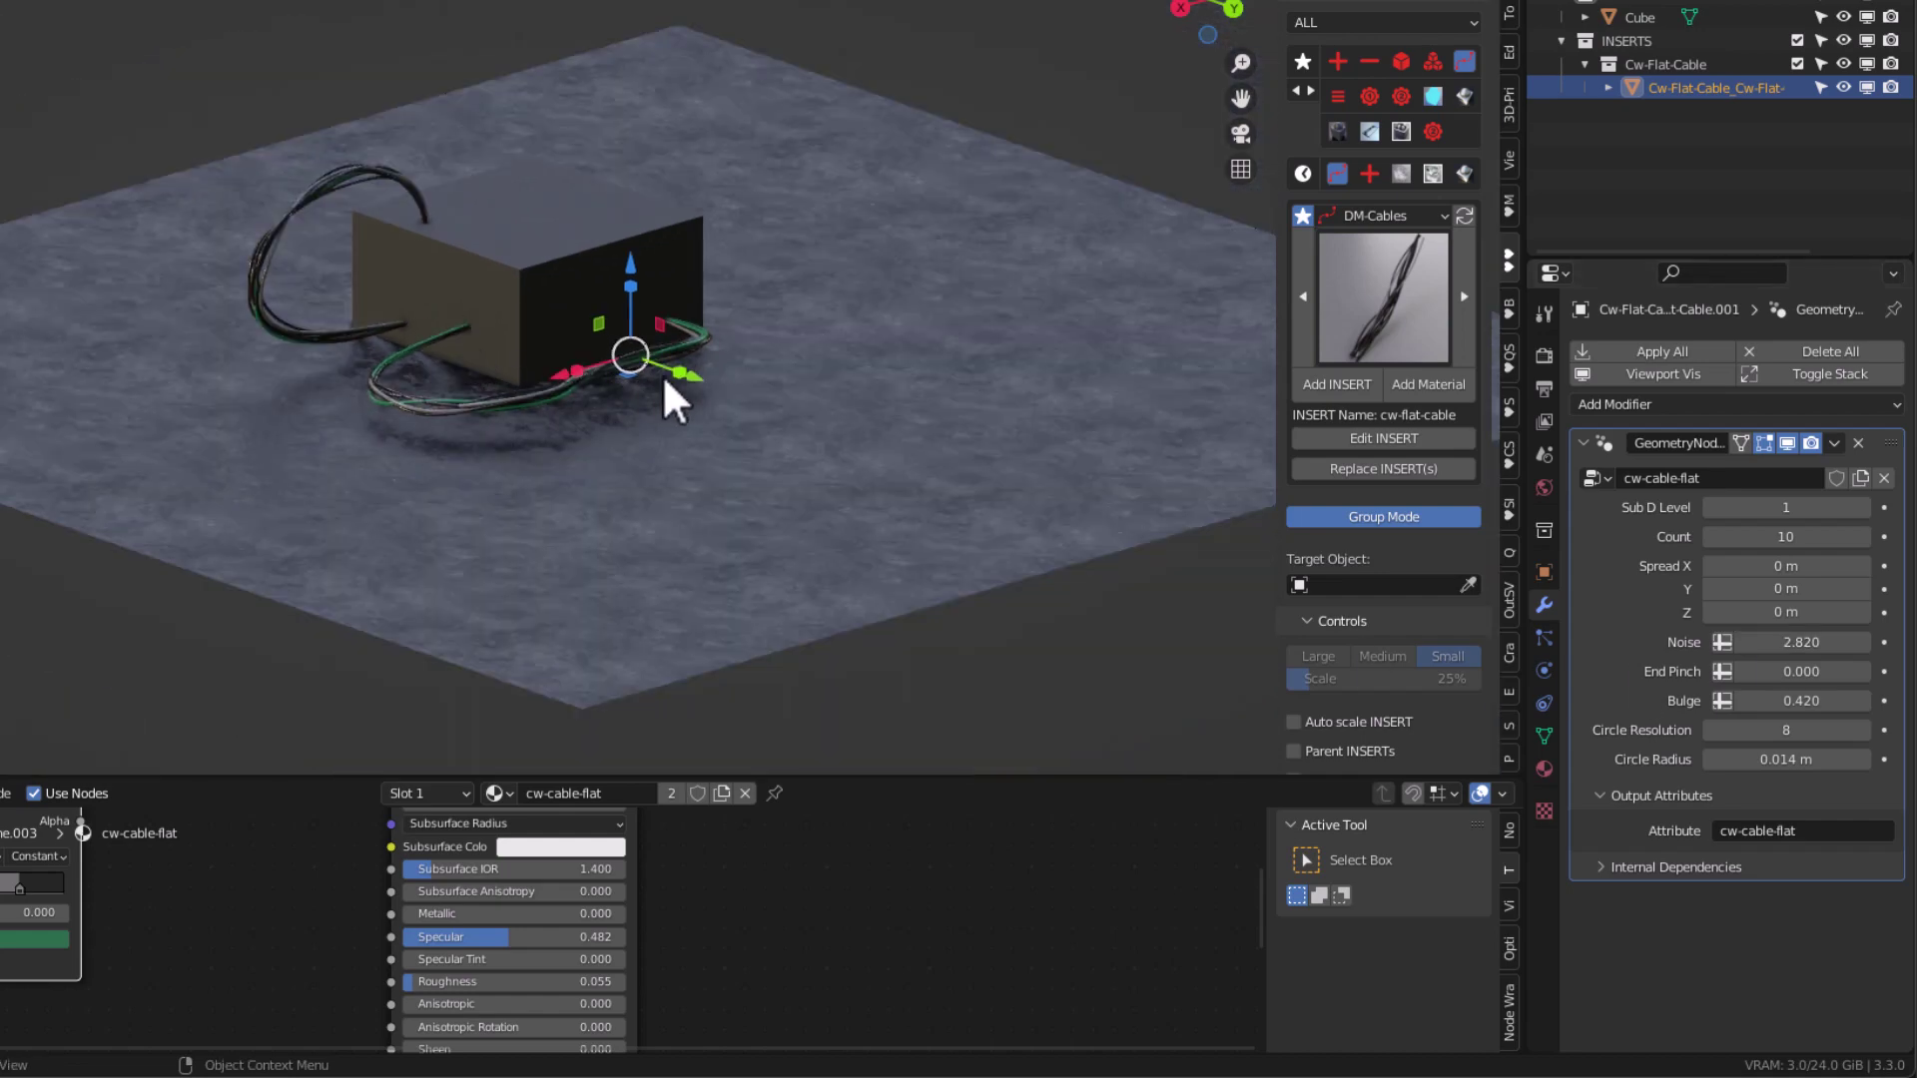
key("shift+d")
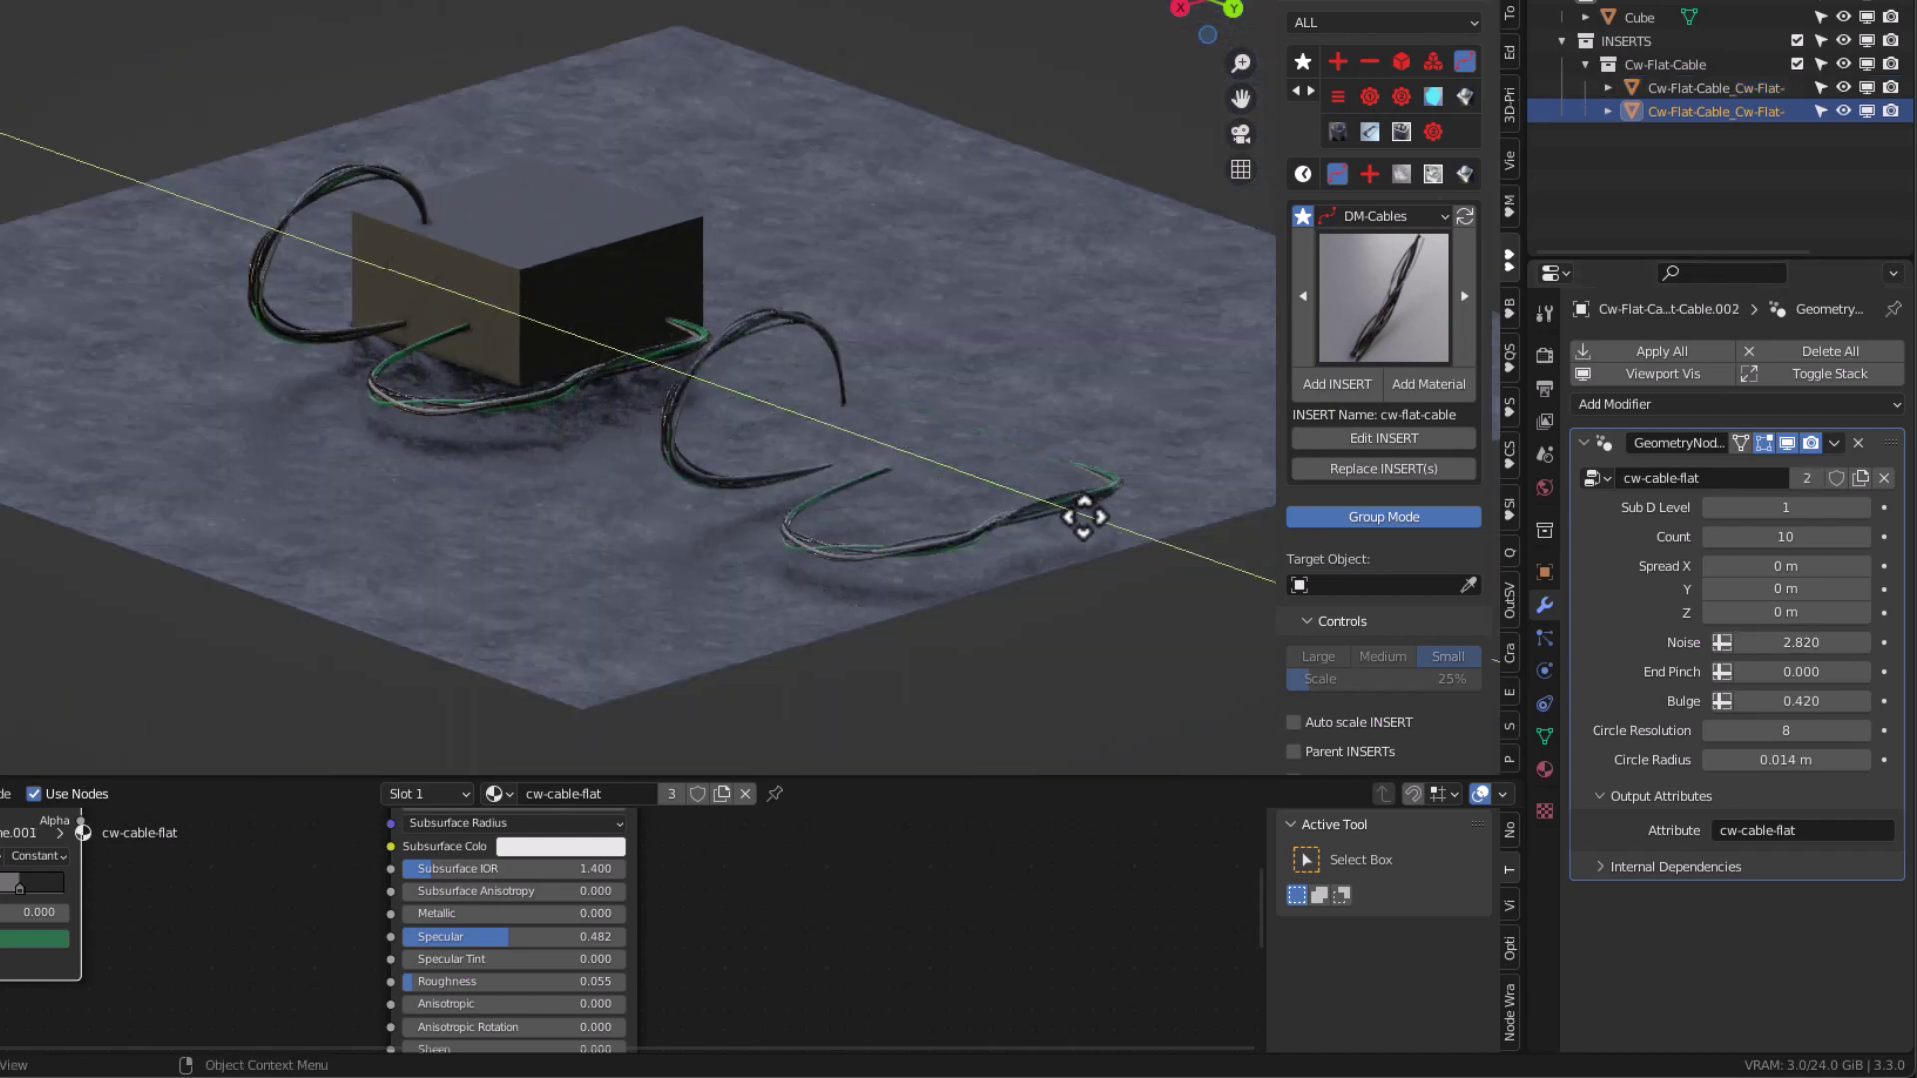
left_click(1050, 509)
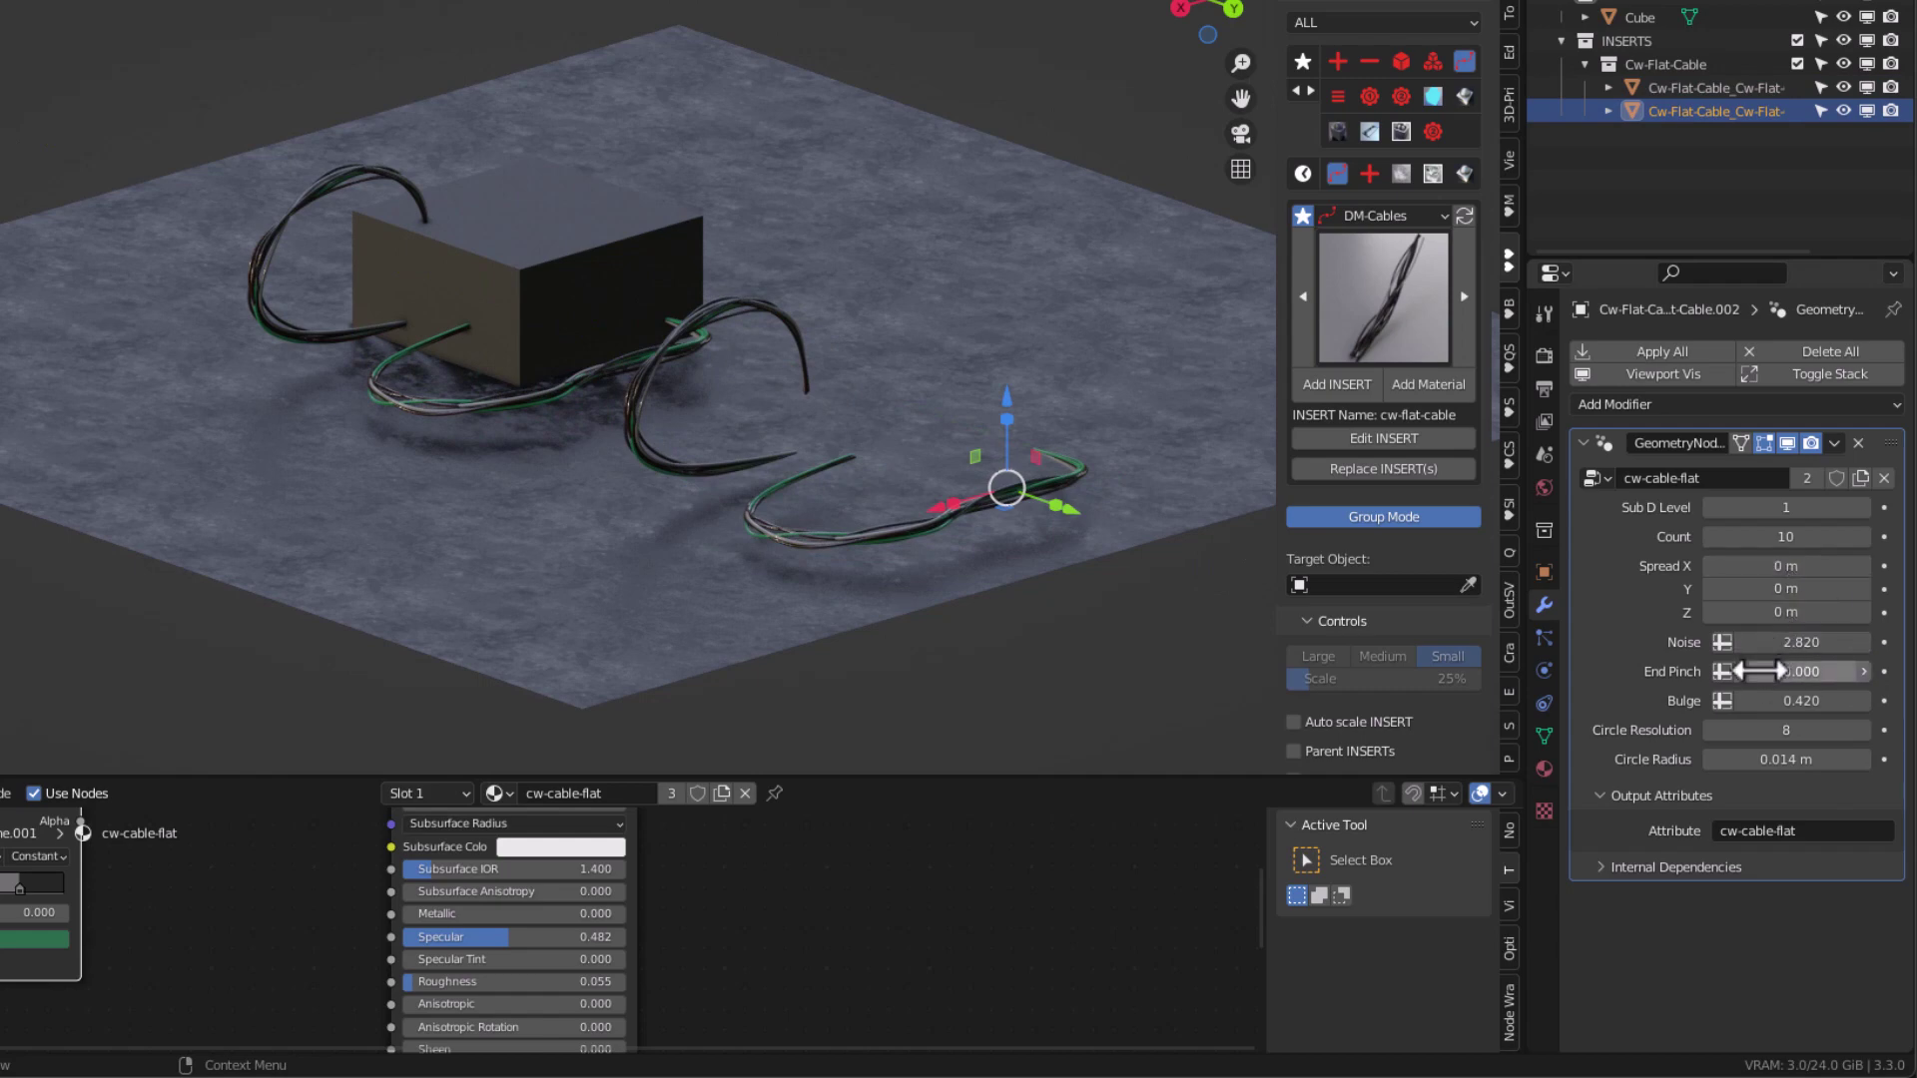
Set the copied bundle's Noise to 3.150 and move it back beside the original so its ends enter the cube.
left_click_drag(1787, 644, 1827, 644)
scroll(877, 548, "up", 2)
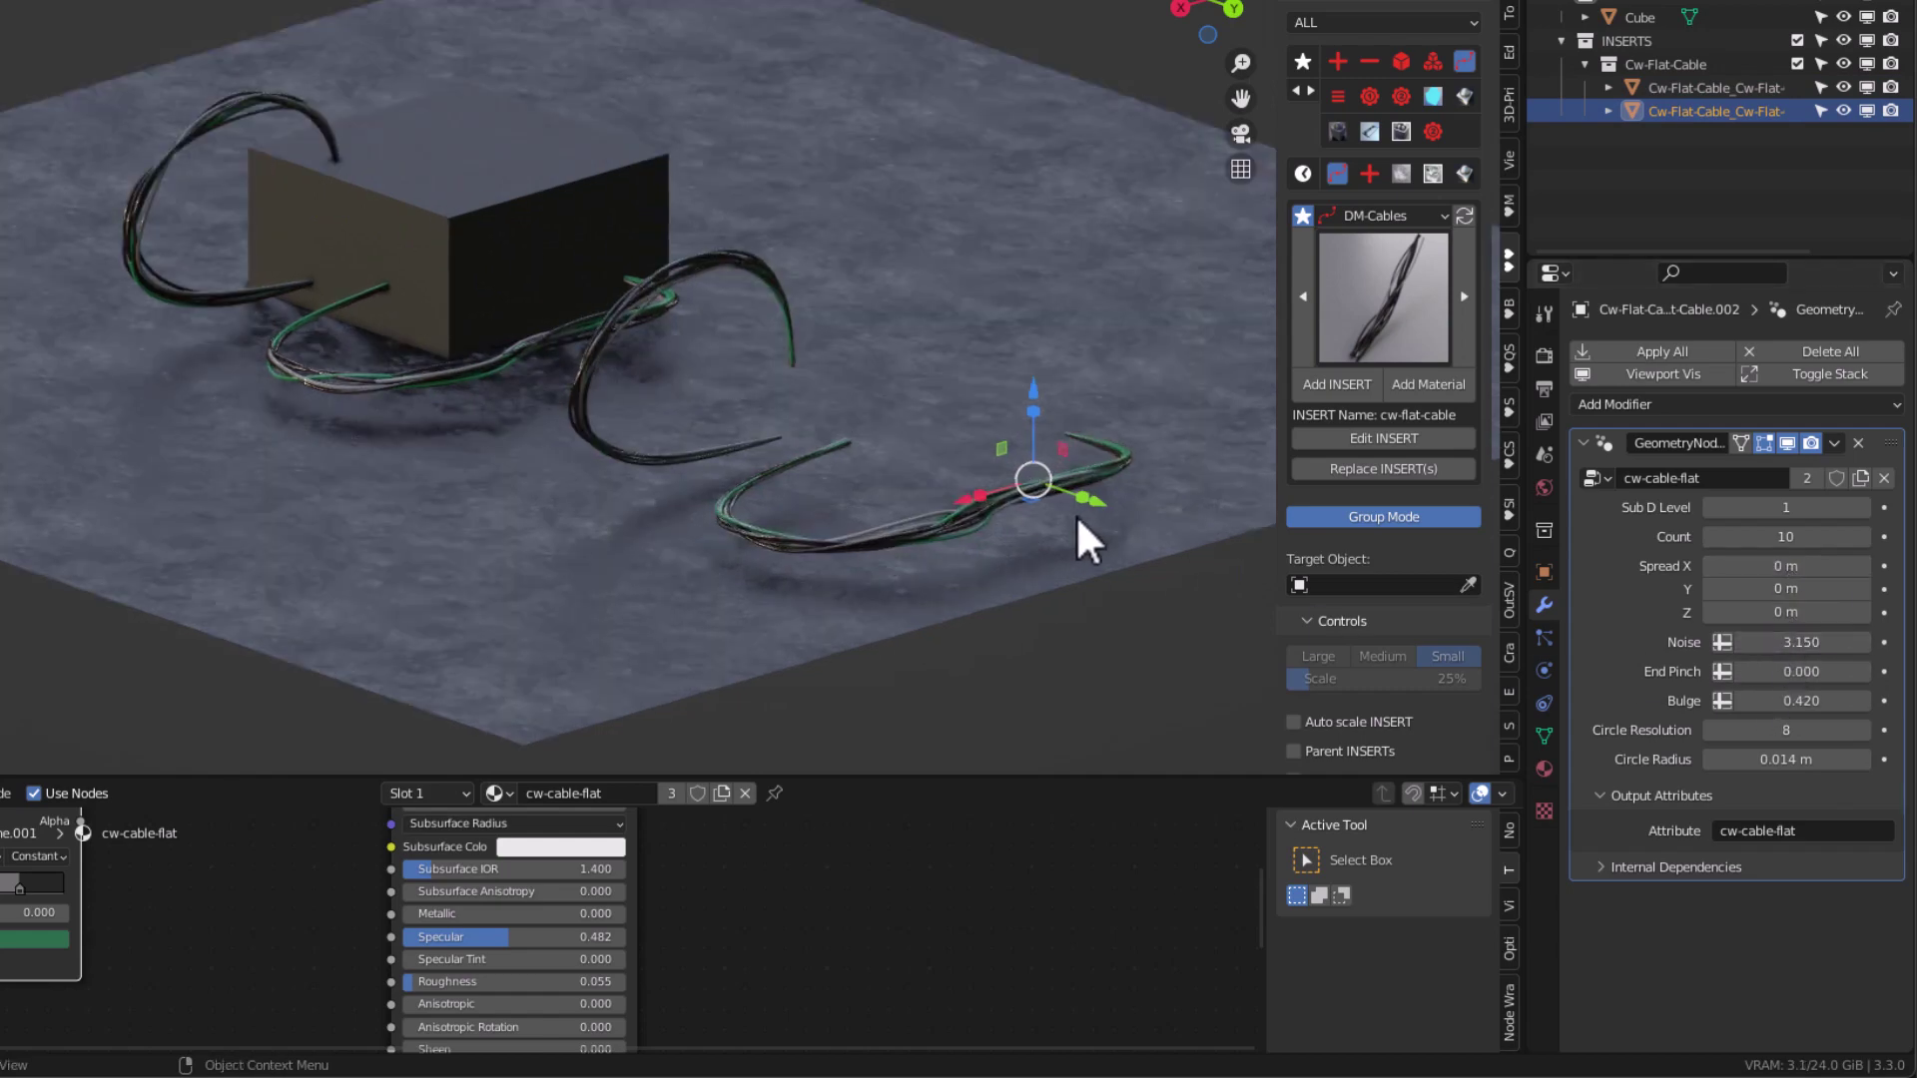
key("g")
key("x")
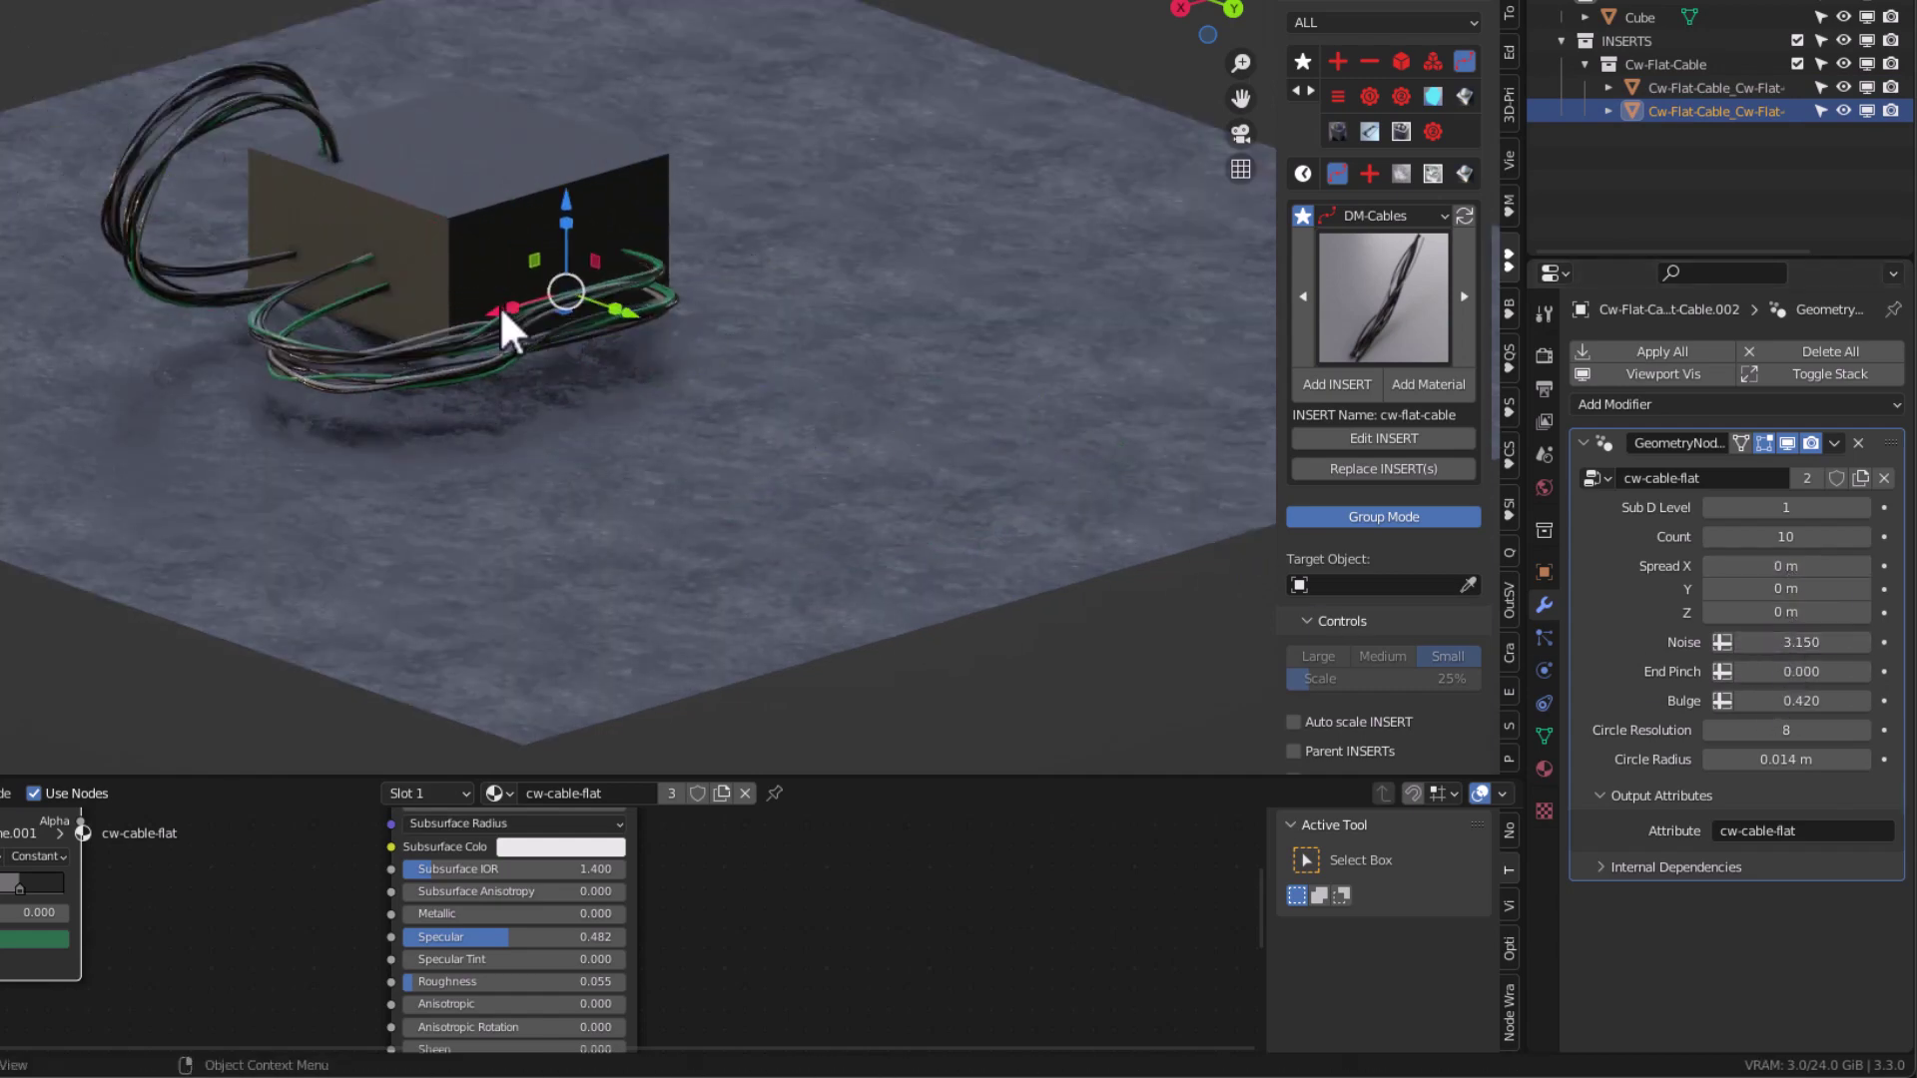
left_click(489, 318)
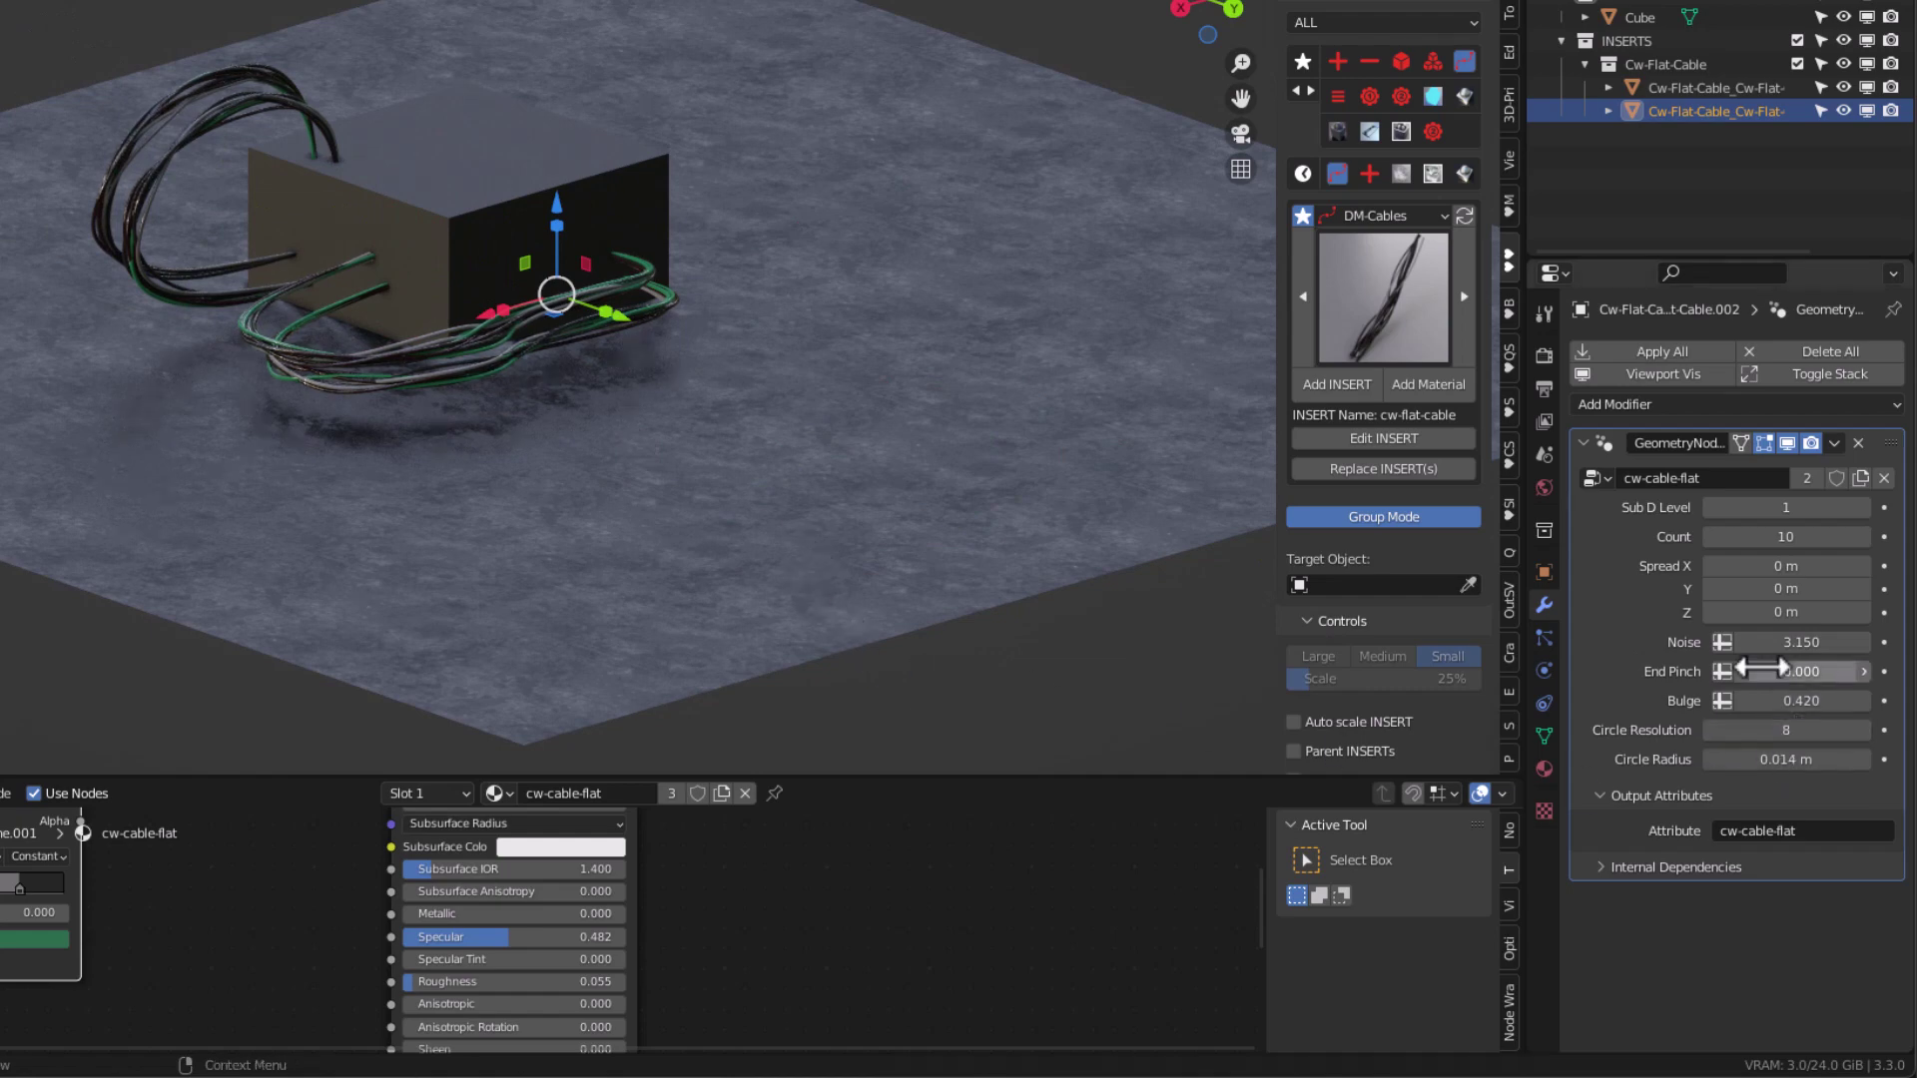
Set the copied bundle's Noise to 3.330 and its Count to 113.
scroll(250, 345, "up", 4)
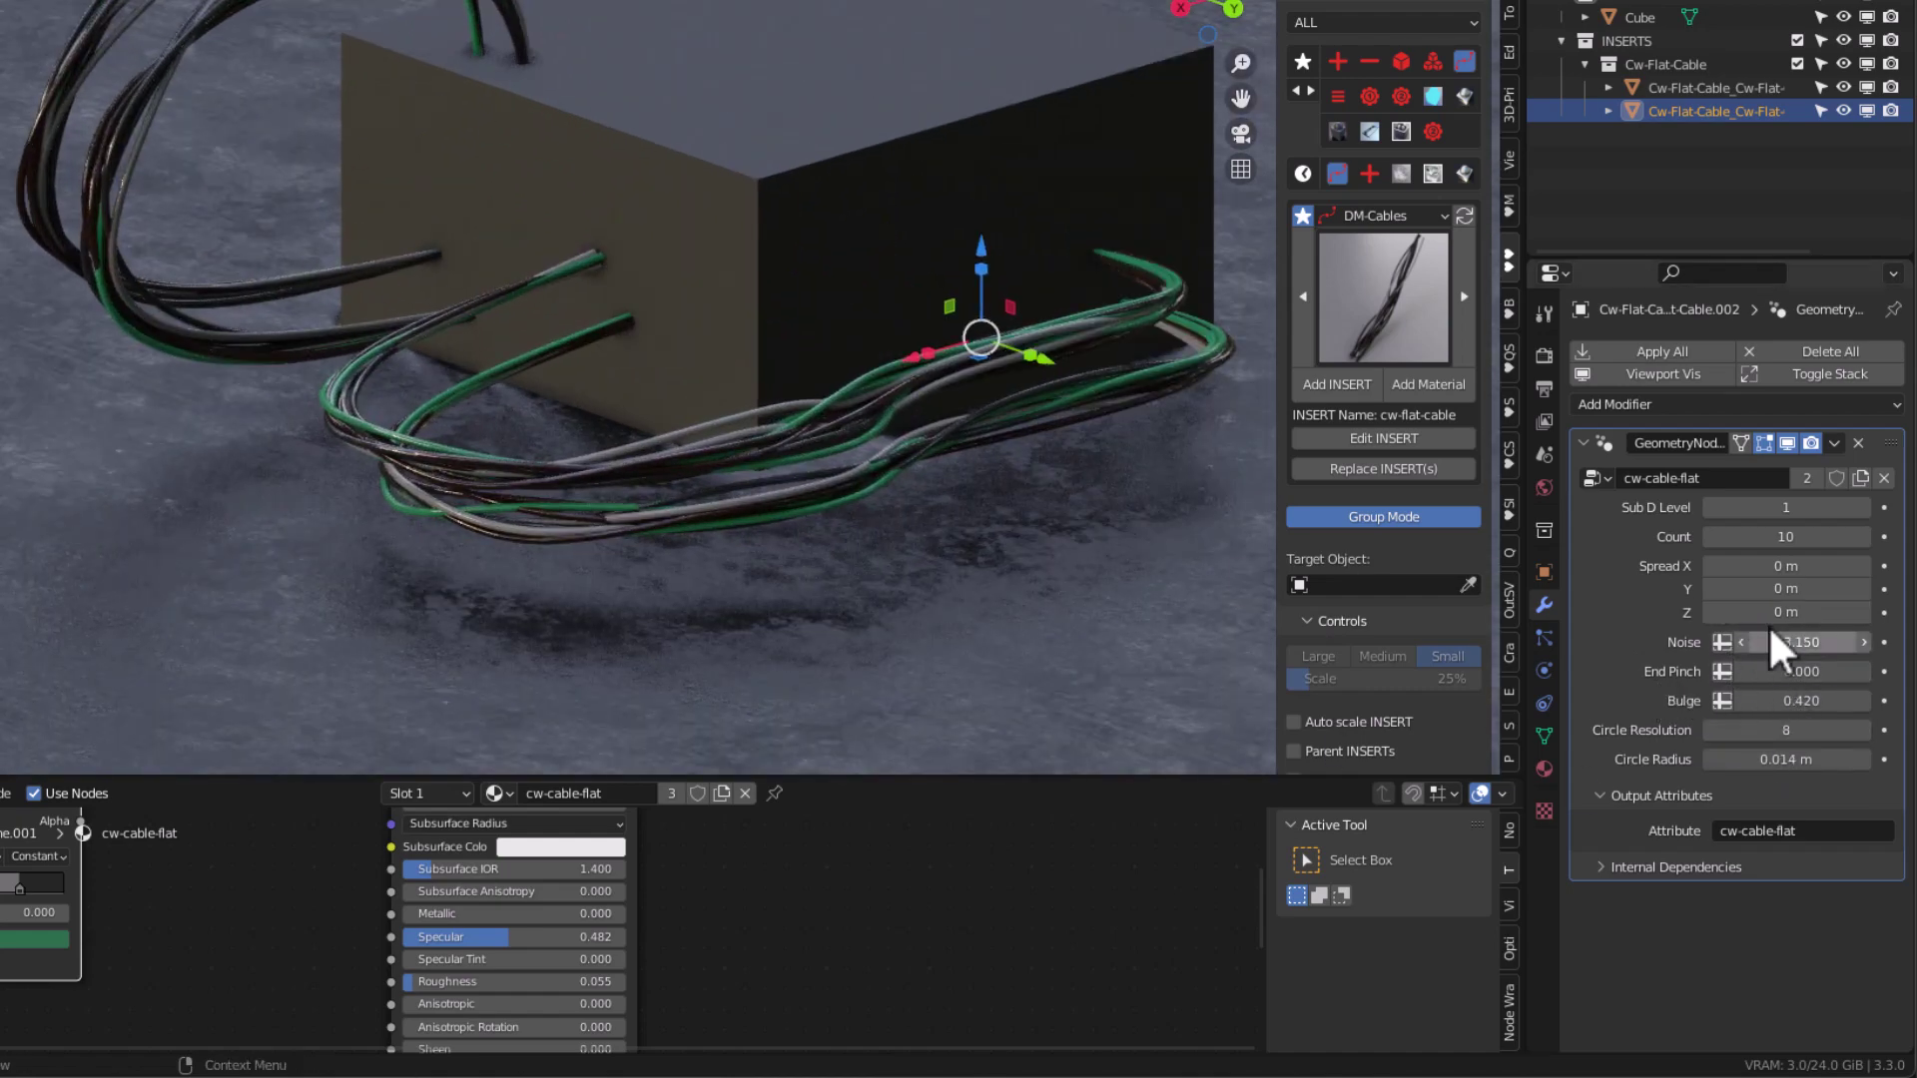
mouse_move(1771, 642)
left_mouse_down()
mouse_move(1802, 642)
mouse_move(1787, 647)
left_mouse_up()
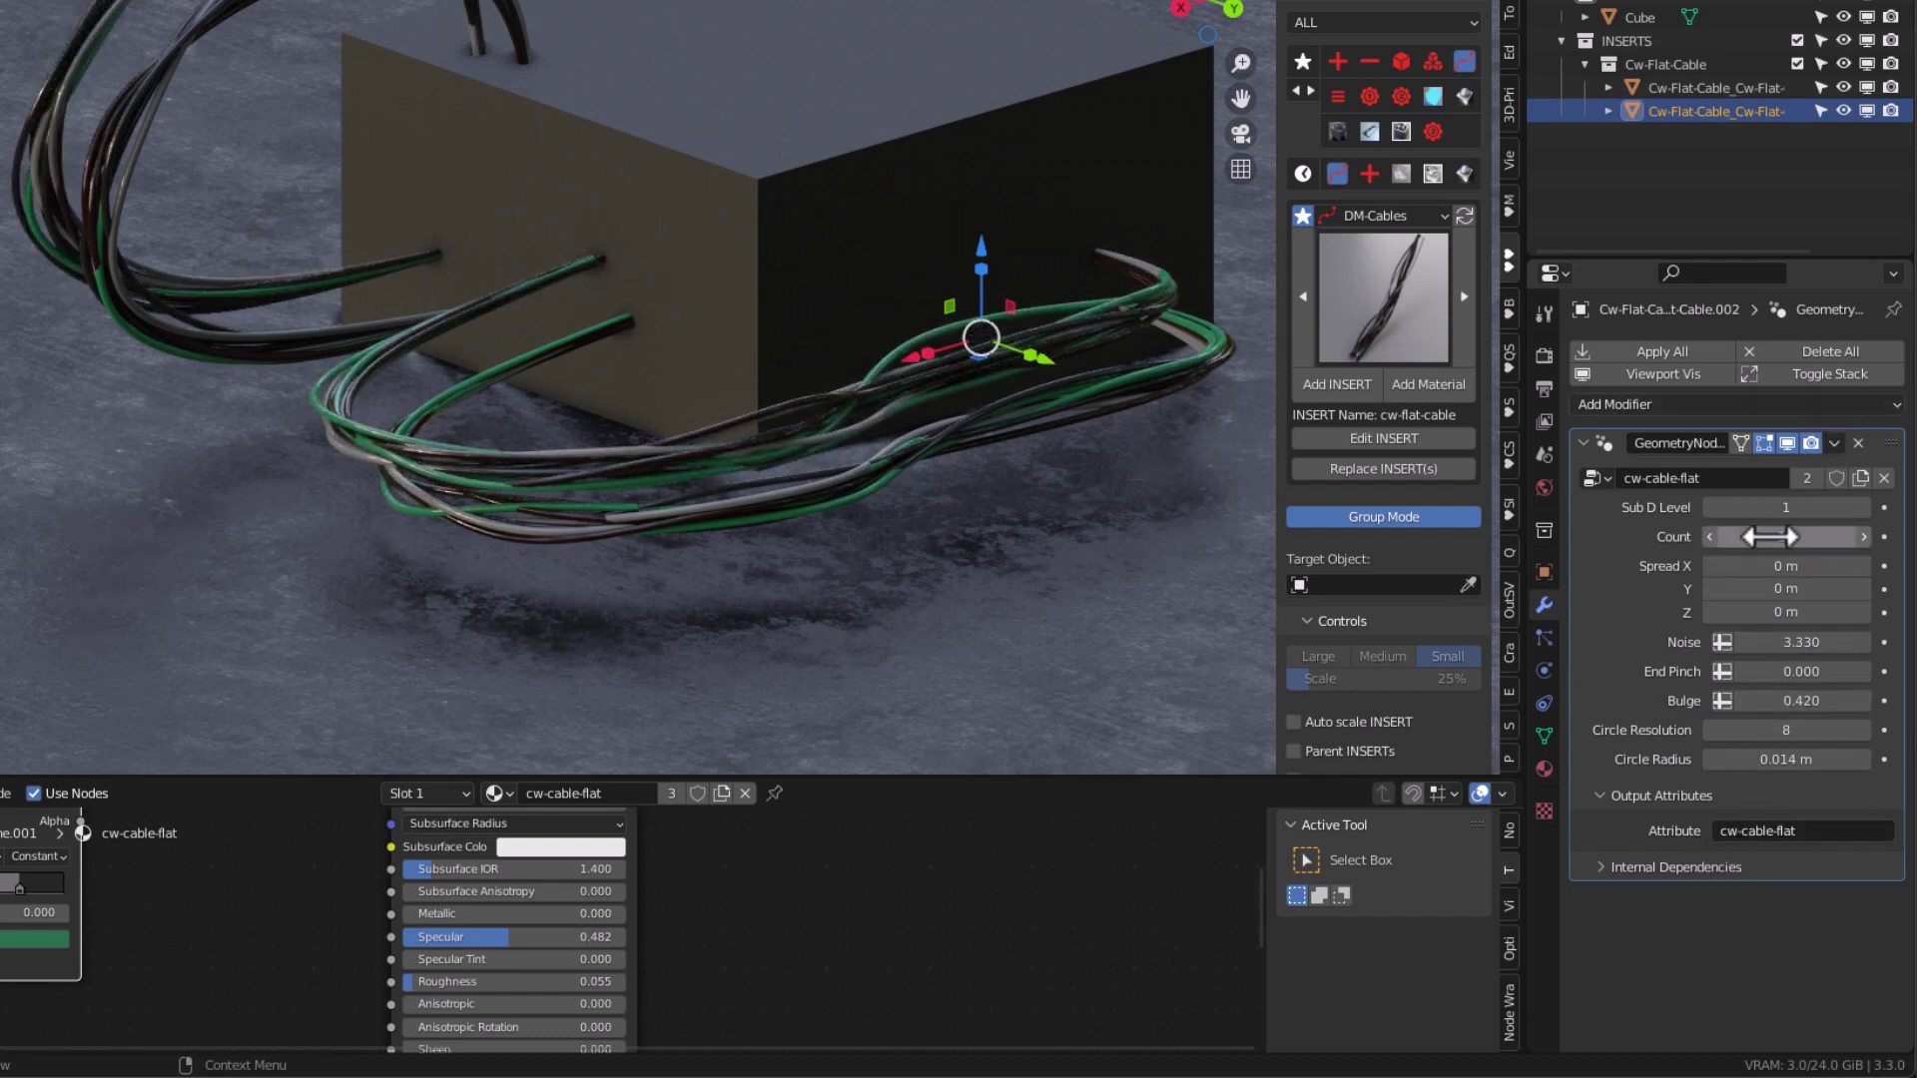
left_click_drag(1770, 537, 1817, 537)
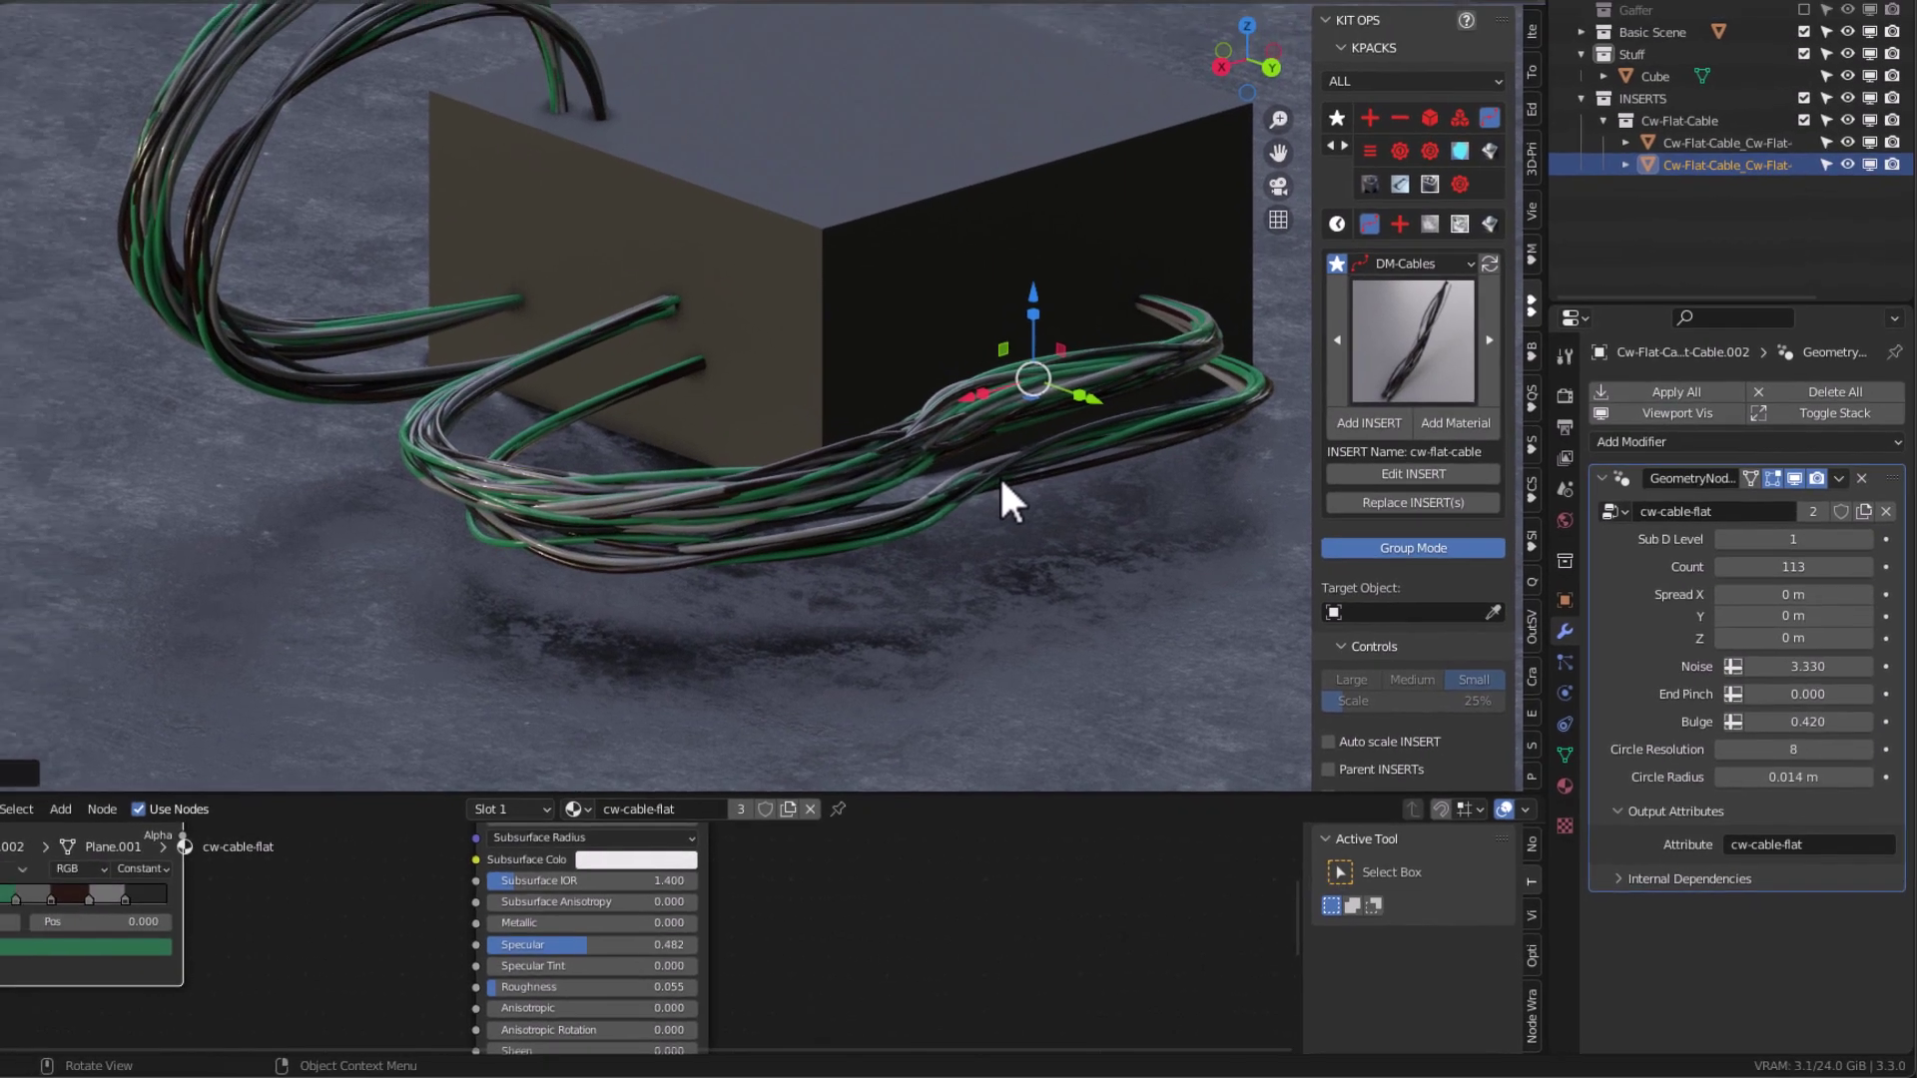
Move the original cable bundle along Y away from the cube and select the denser copy.
left_click(1016, 400)
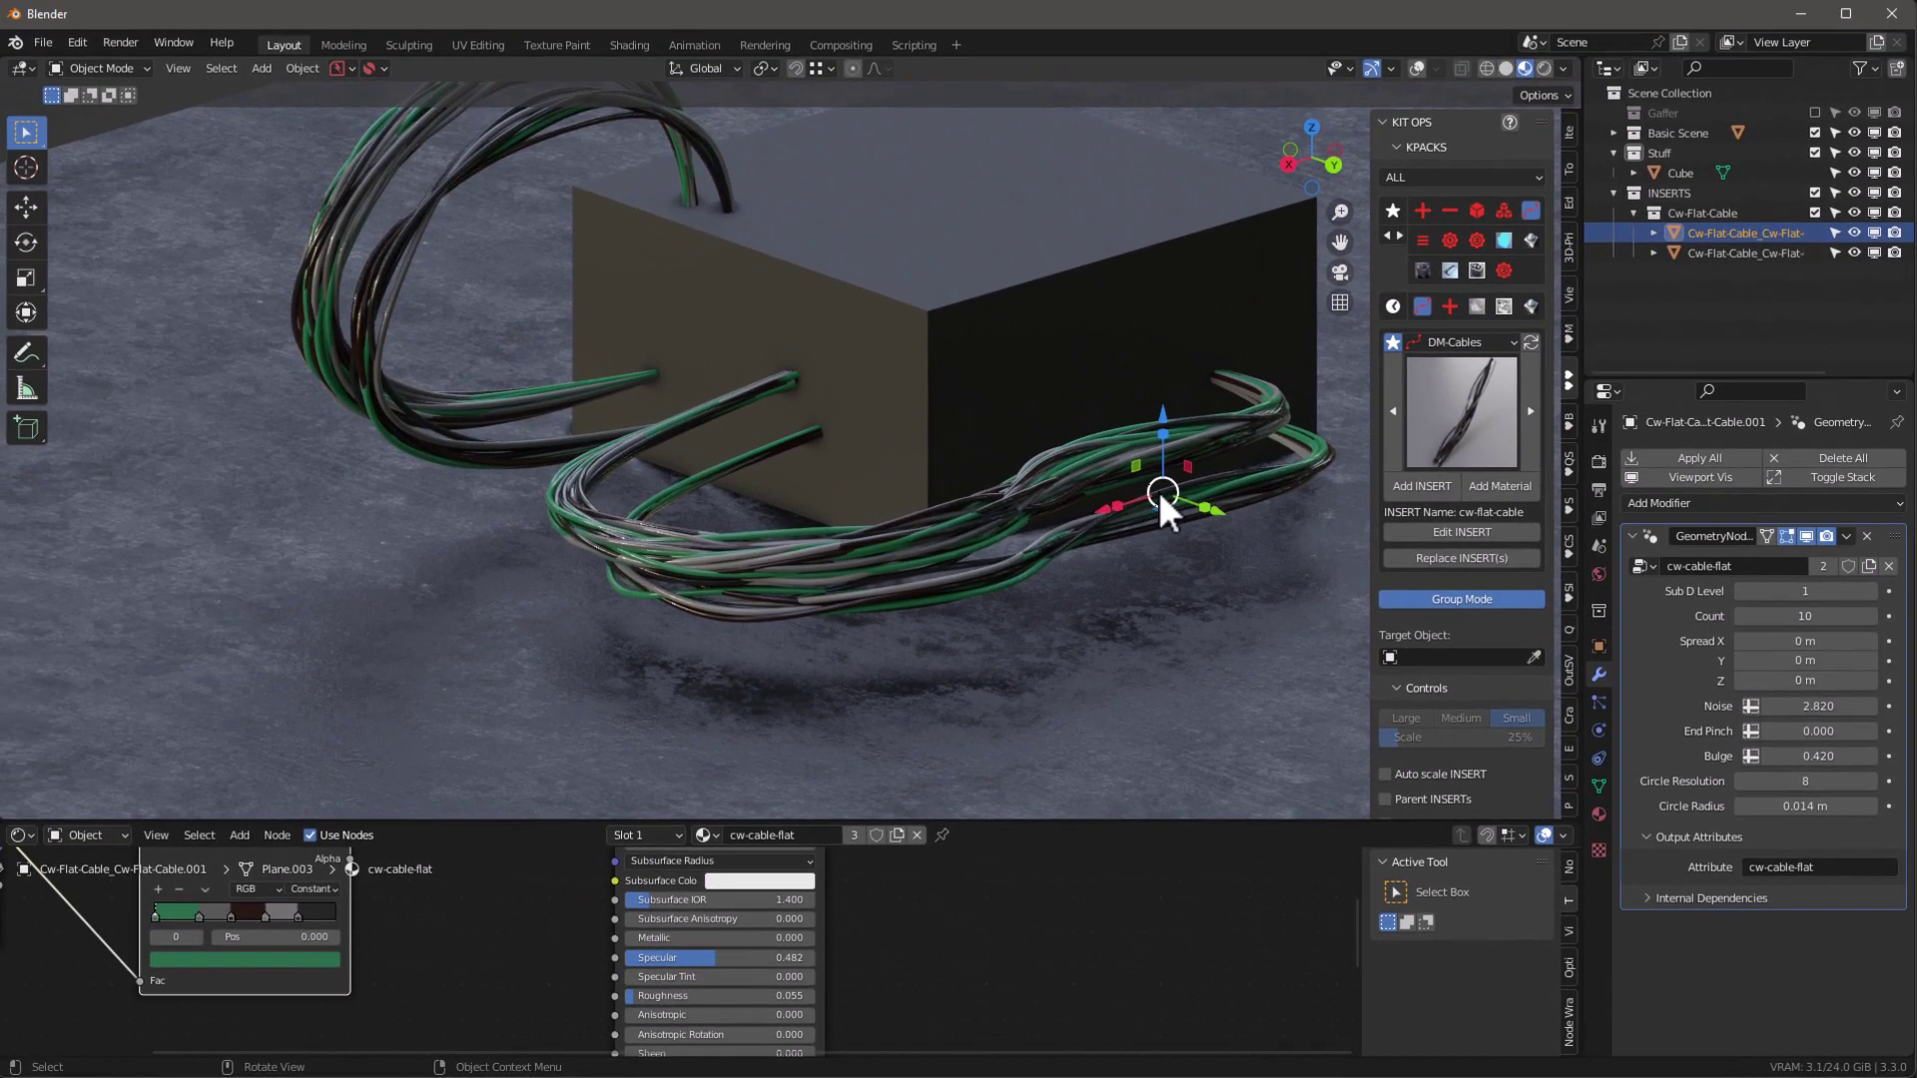
left_click(1219, 509)
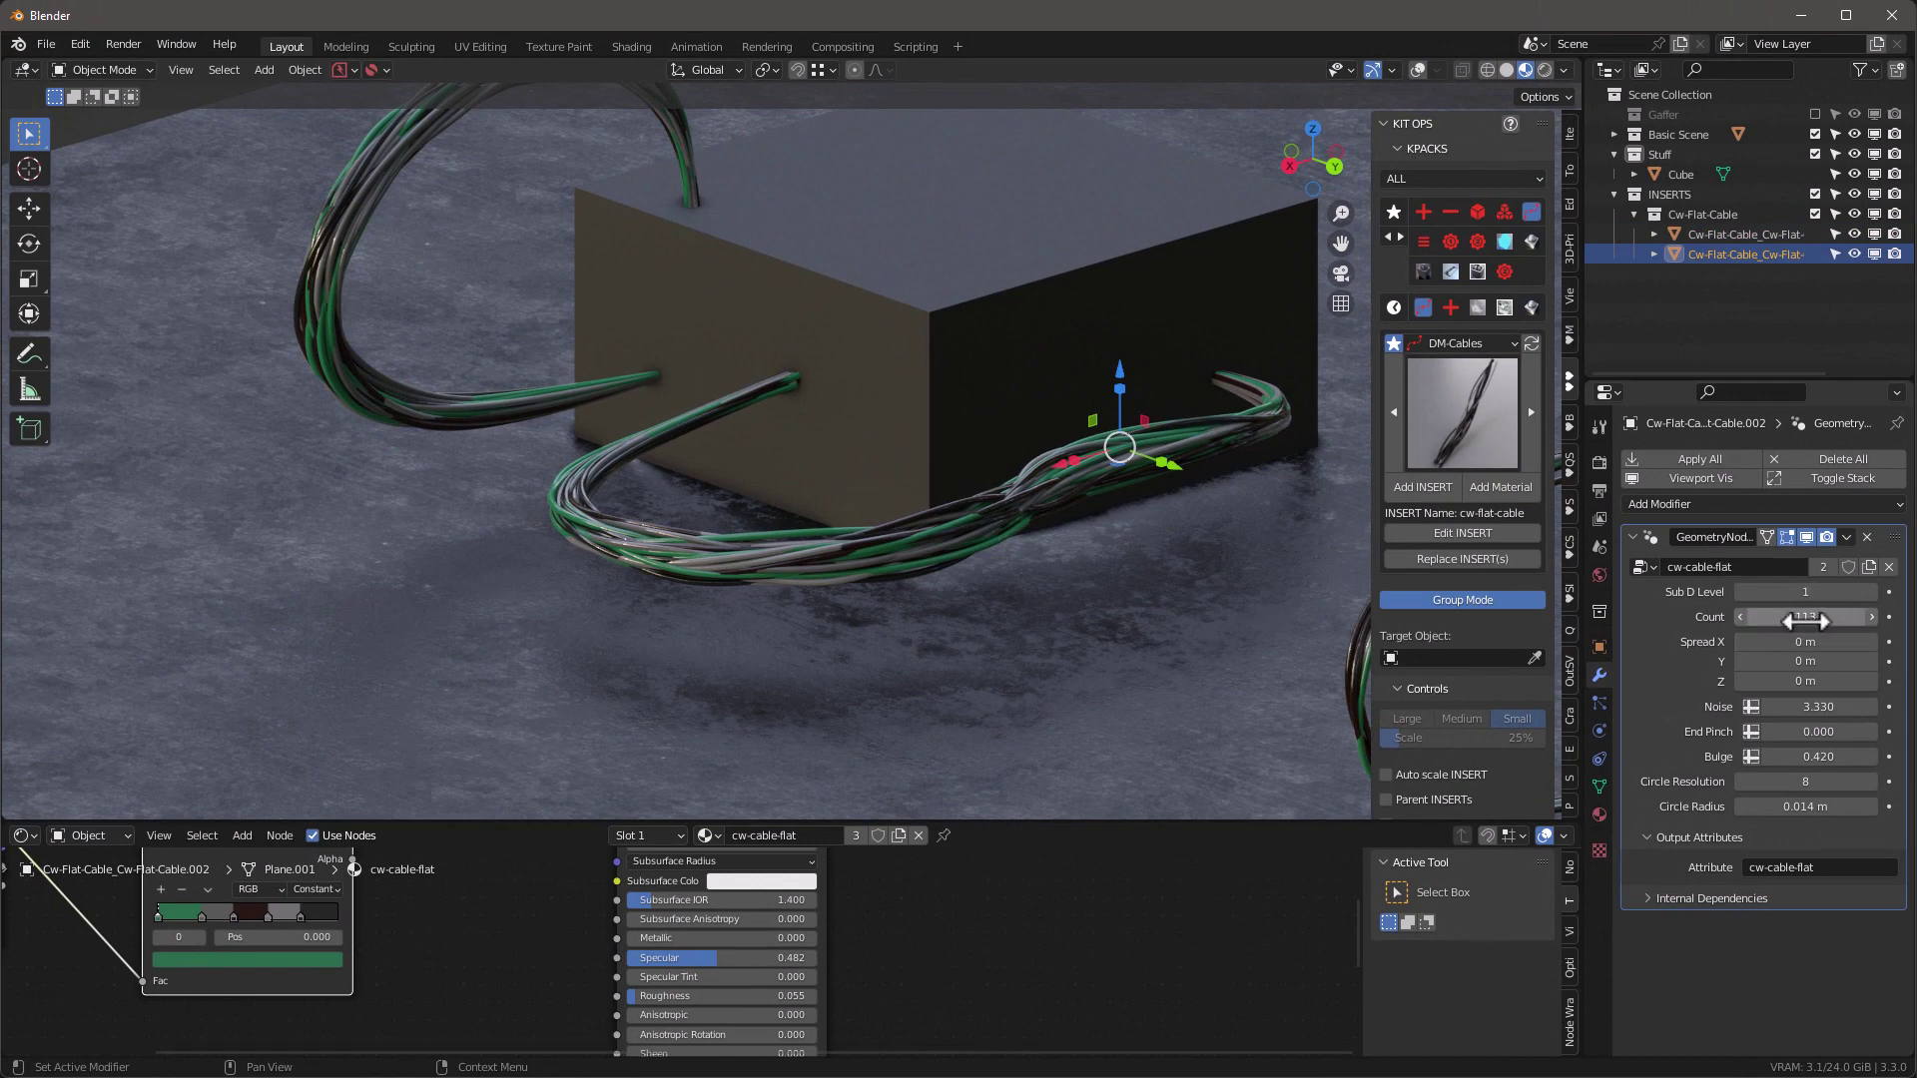
Set the copied bundle's Count to 131 and its Circle Radius to 0.004 m.
mouse_move(1805, 617)
left_mouse_down()
mouse_move(1877, 617)
mouse_move(1823, 617)
left_mouse_up()
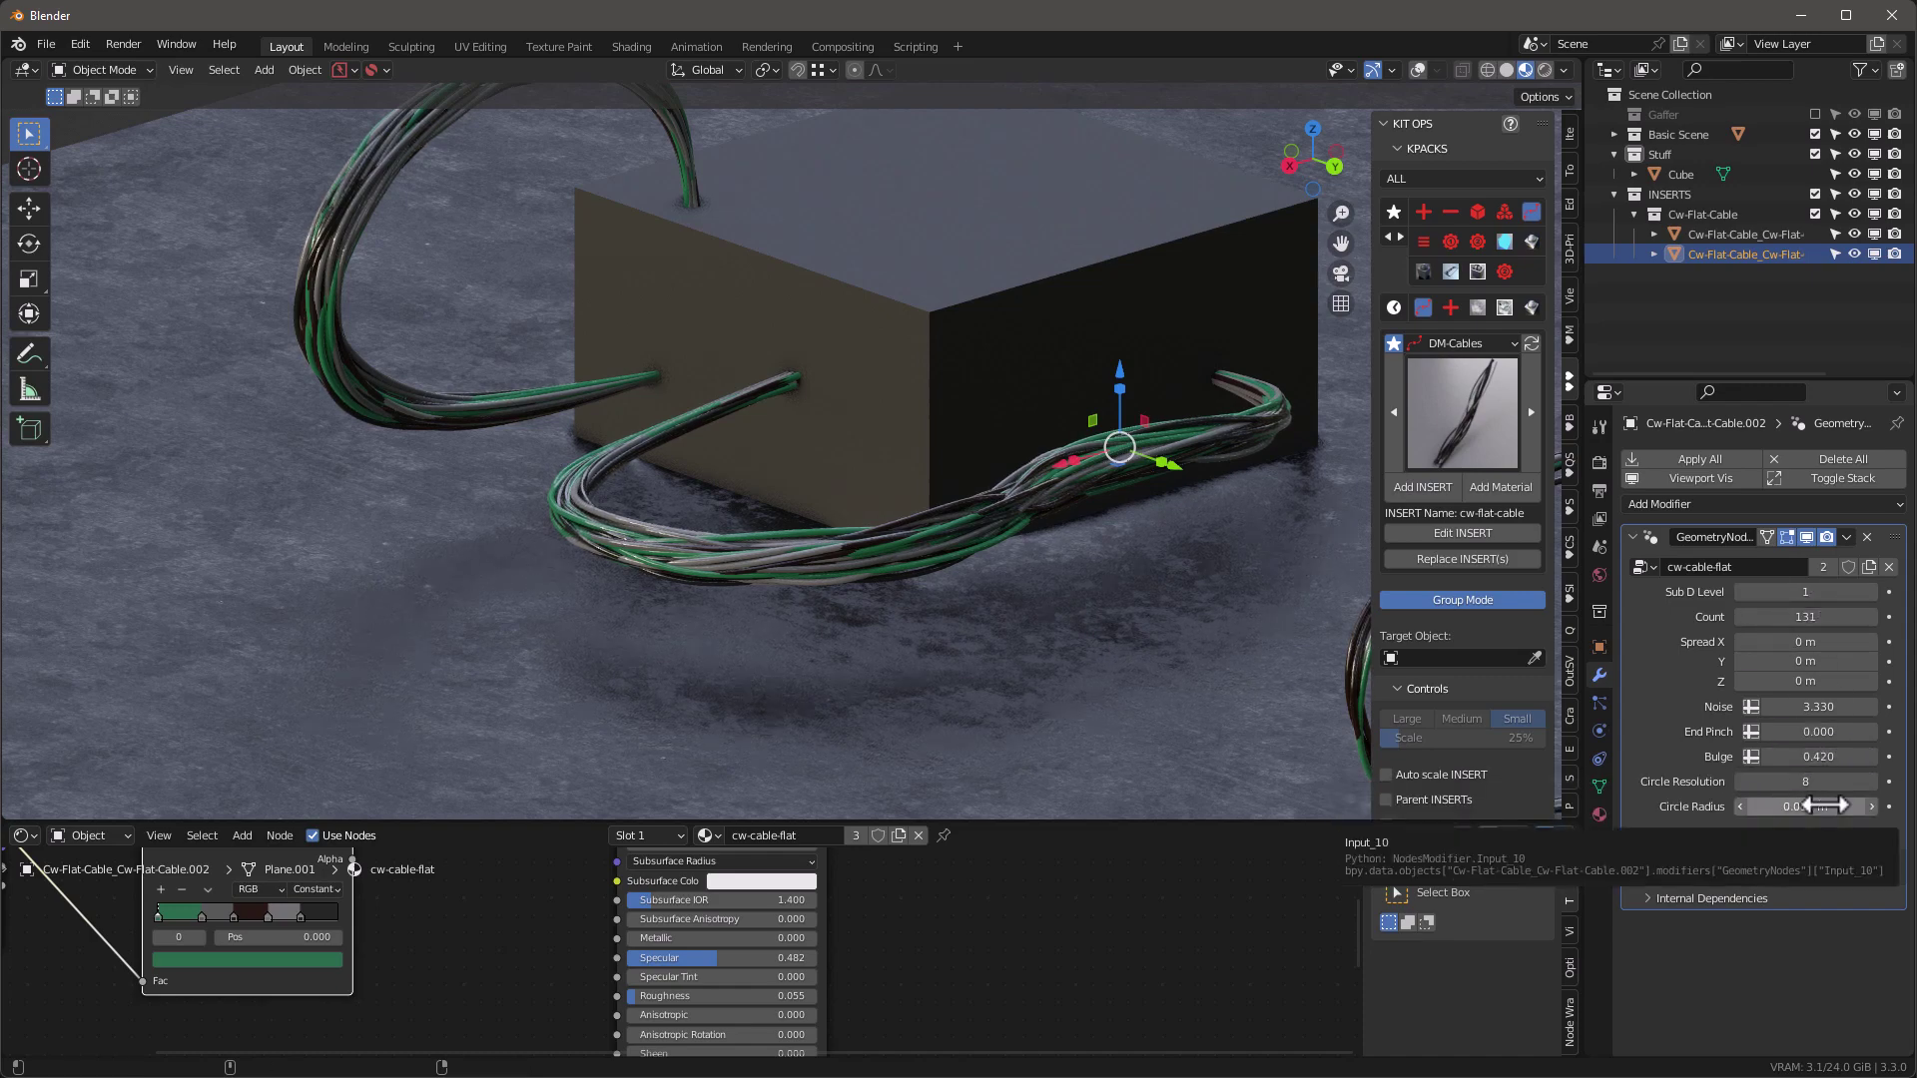
mouse_move(1826, 805)
left_mouse_down()
mouse_move(1852, 806)
mouse_move(1825, 806)
left_mouse_up()
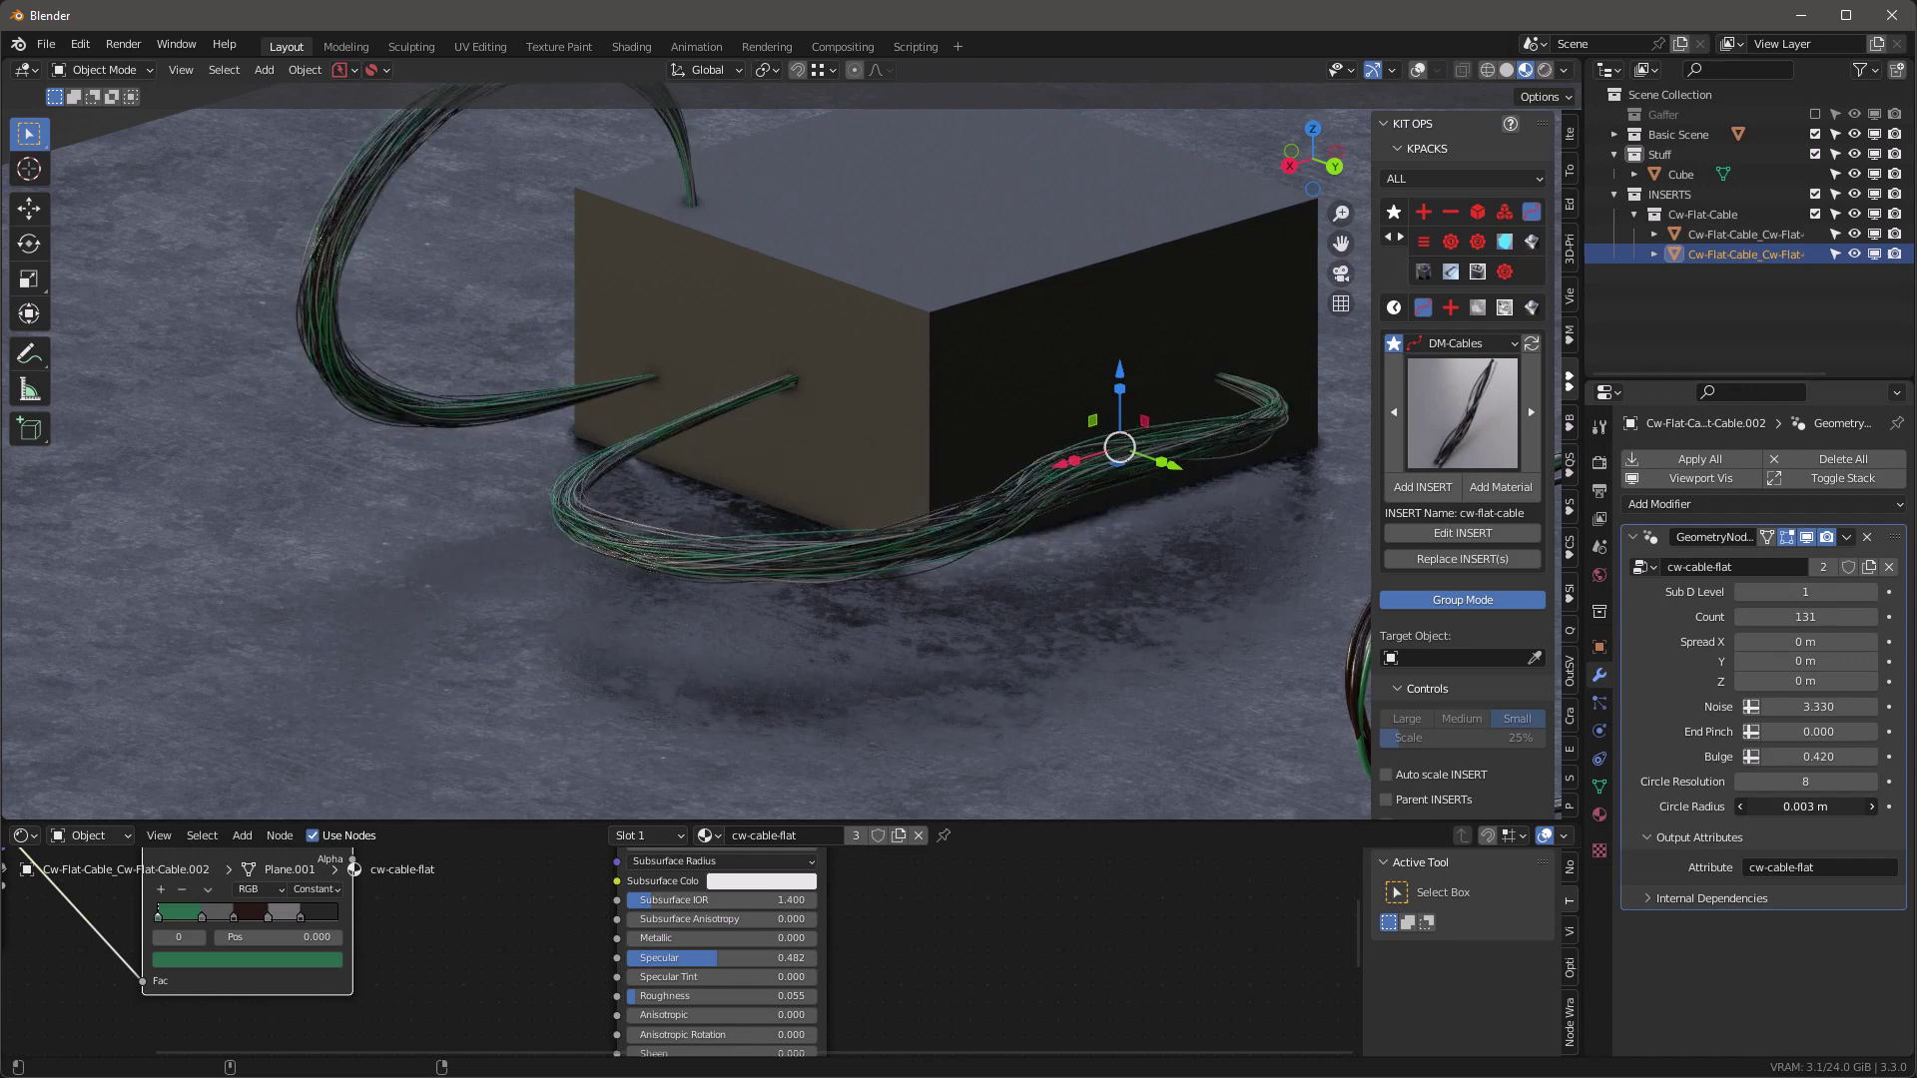
scroll(1138, 496, "up", 4)
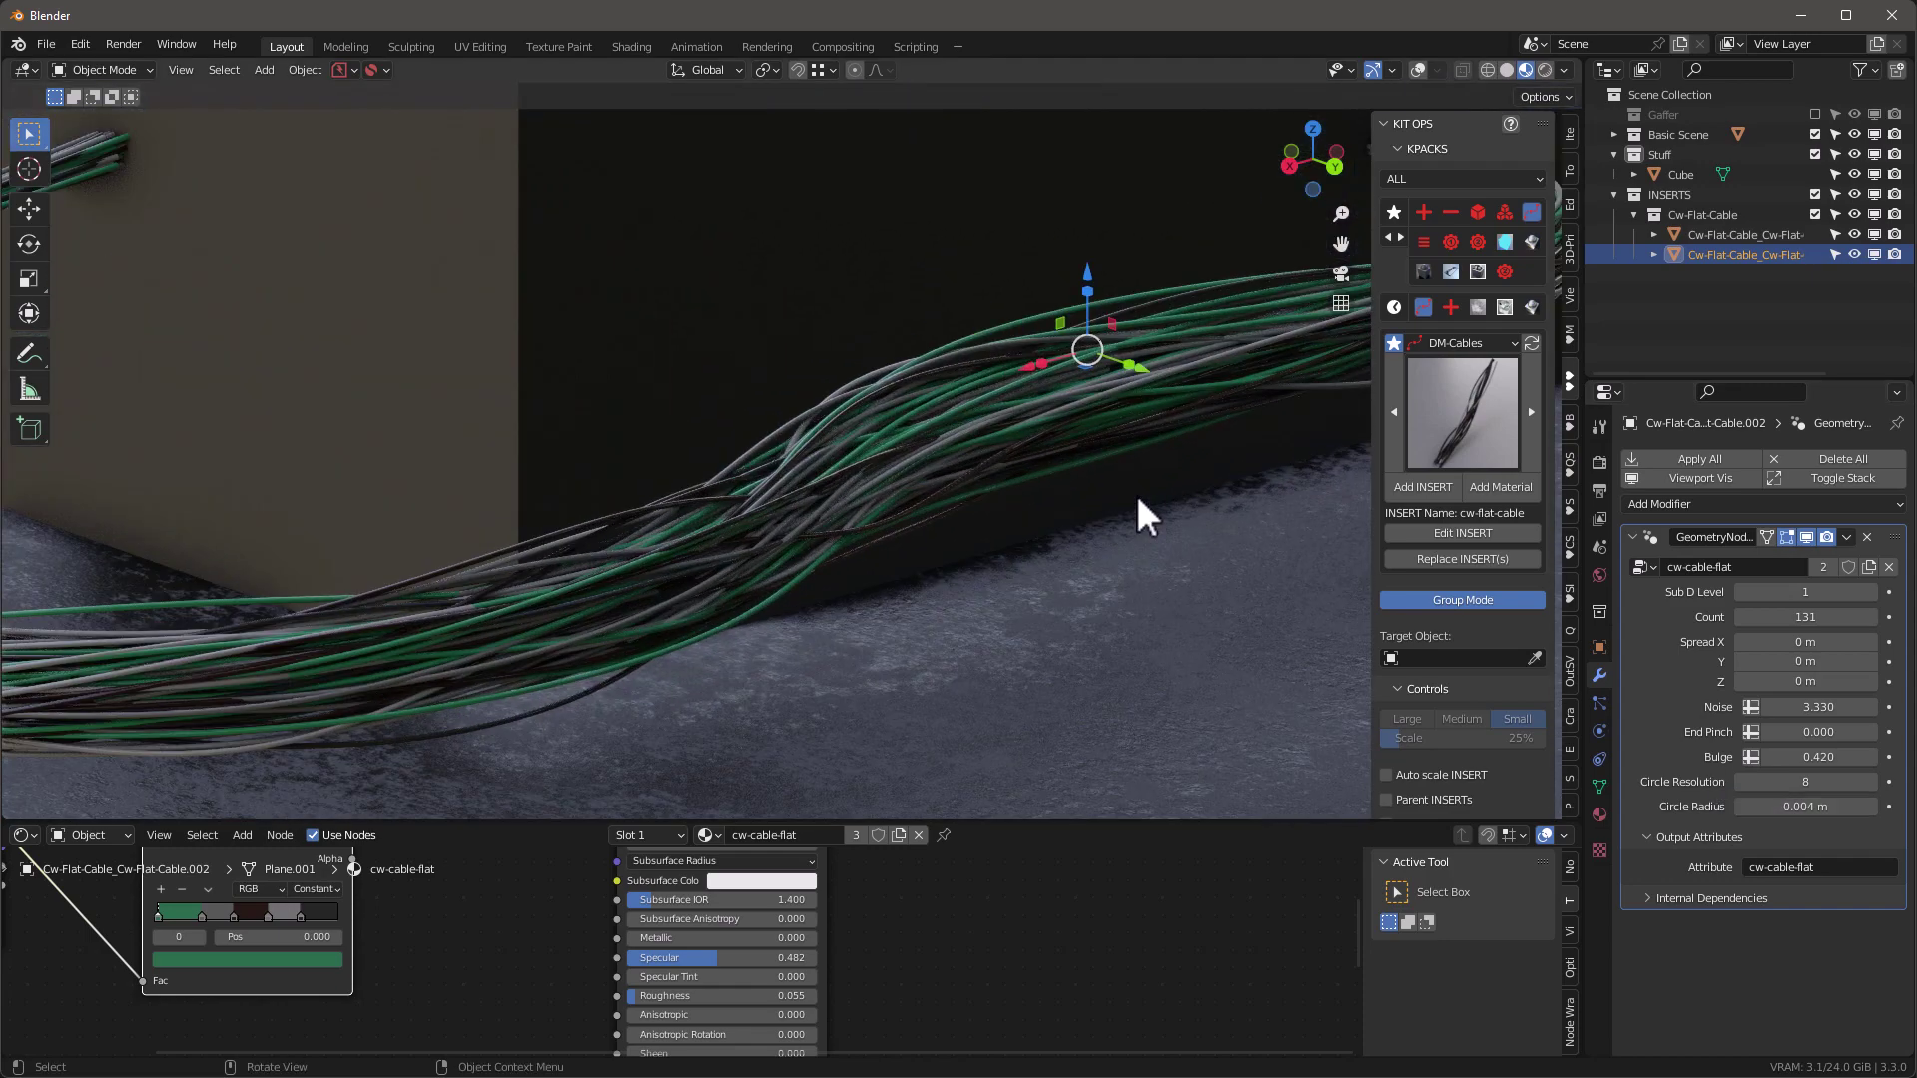
Set the copied flat cable bundle's Count to 20 and its Circle Radius to 0.037 m.
scroll(1138, 496, "down", 3)
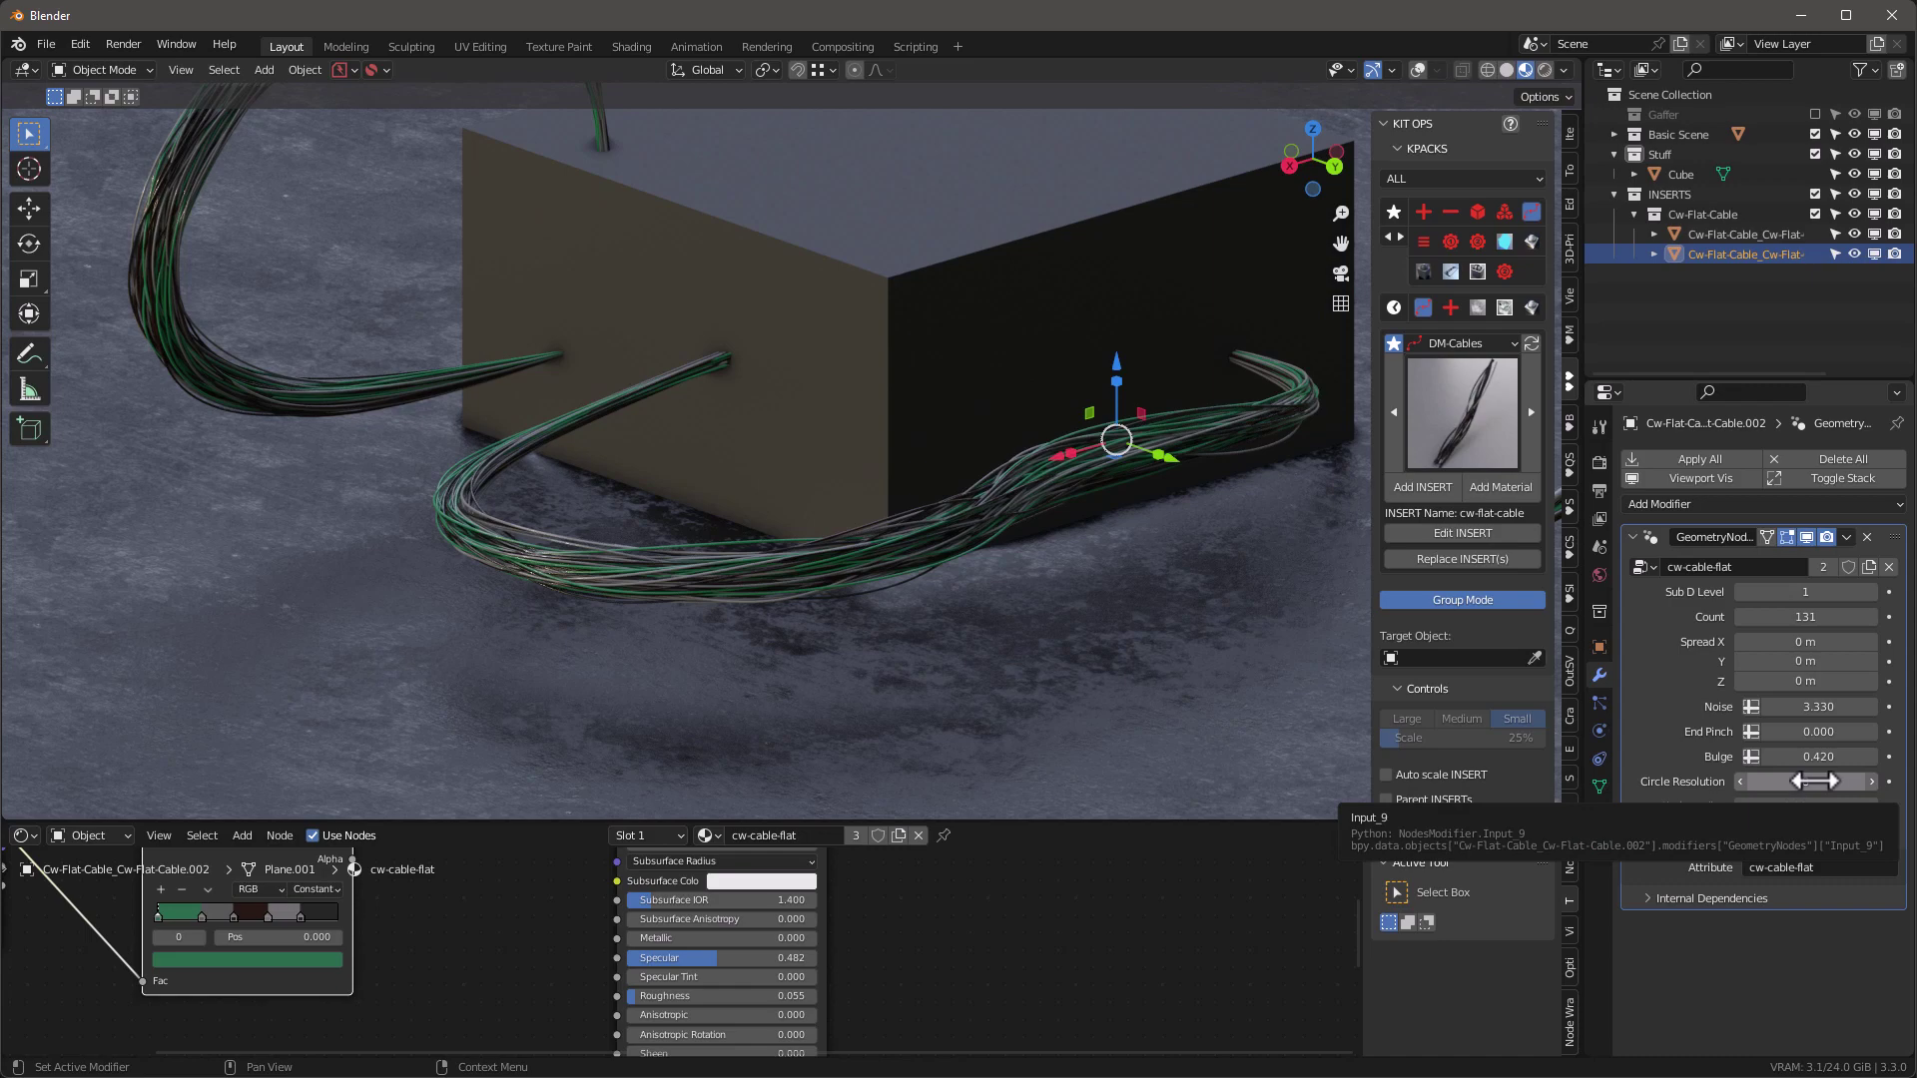
scroll(798, 537, "up", 7)
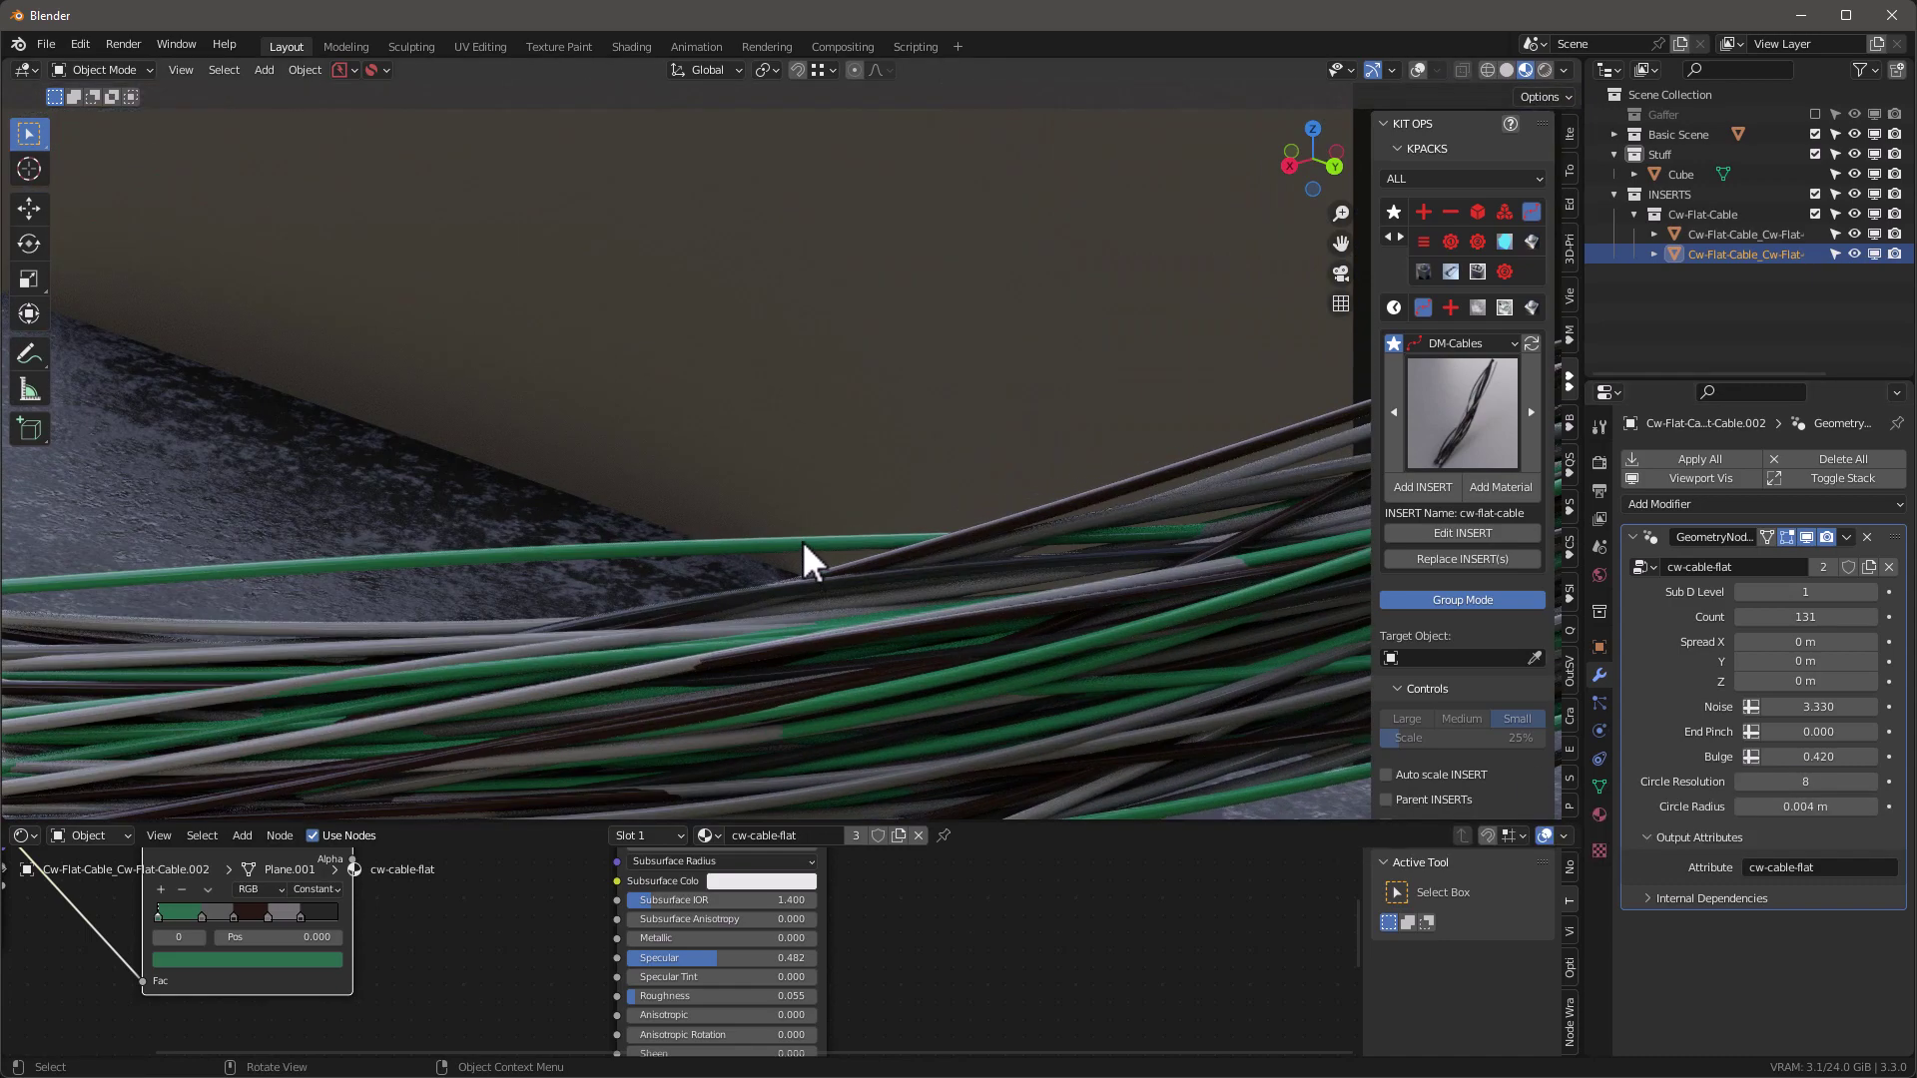
scroll(834, 555, "down", 3)
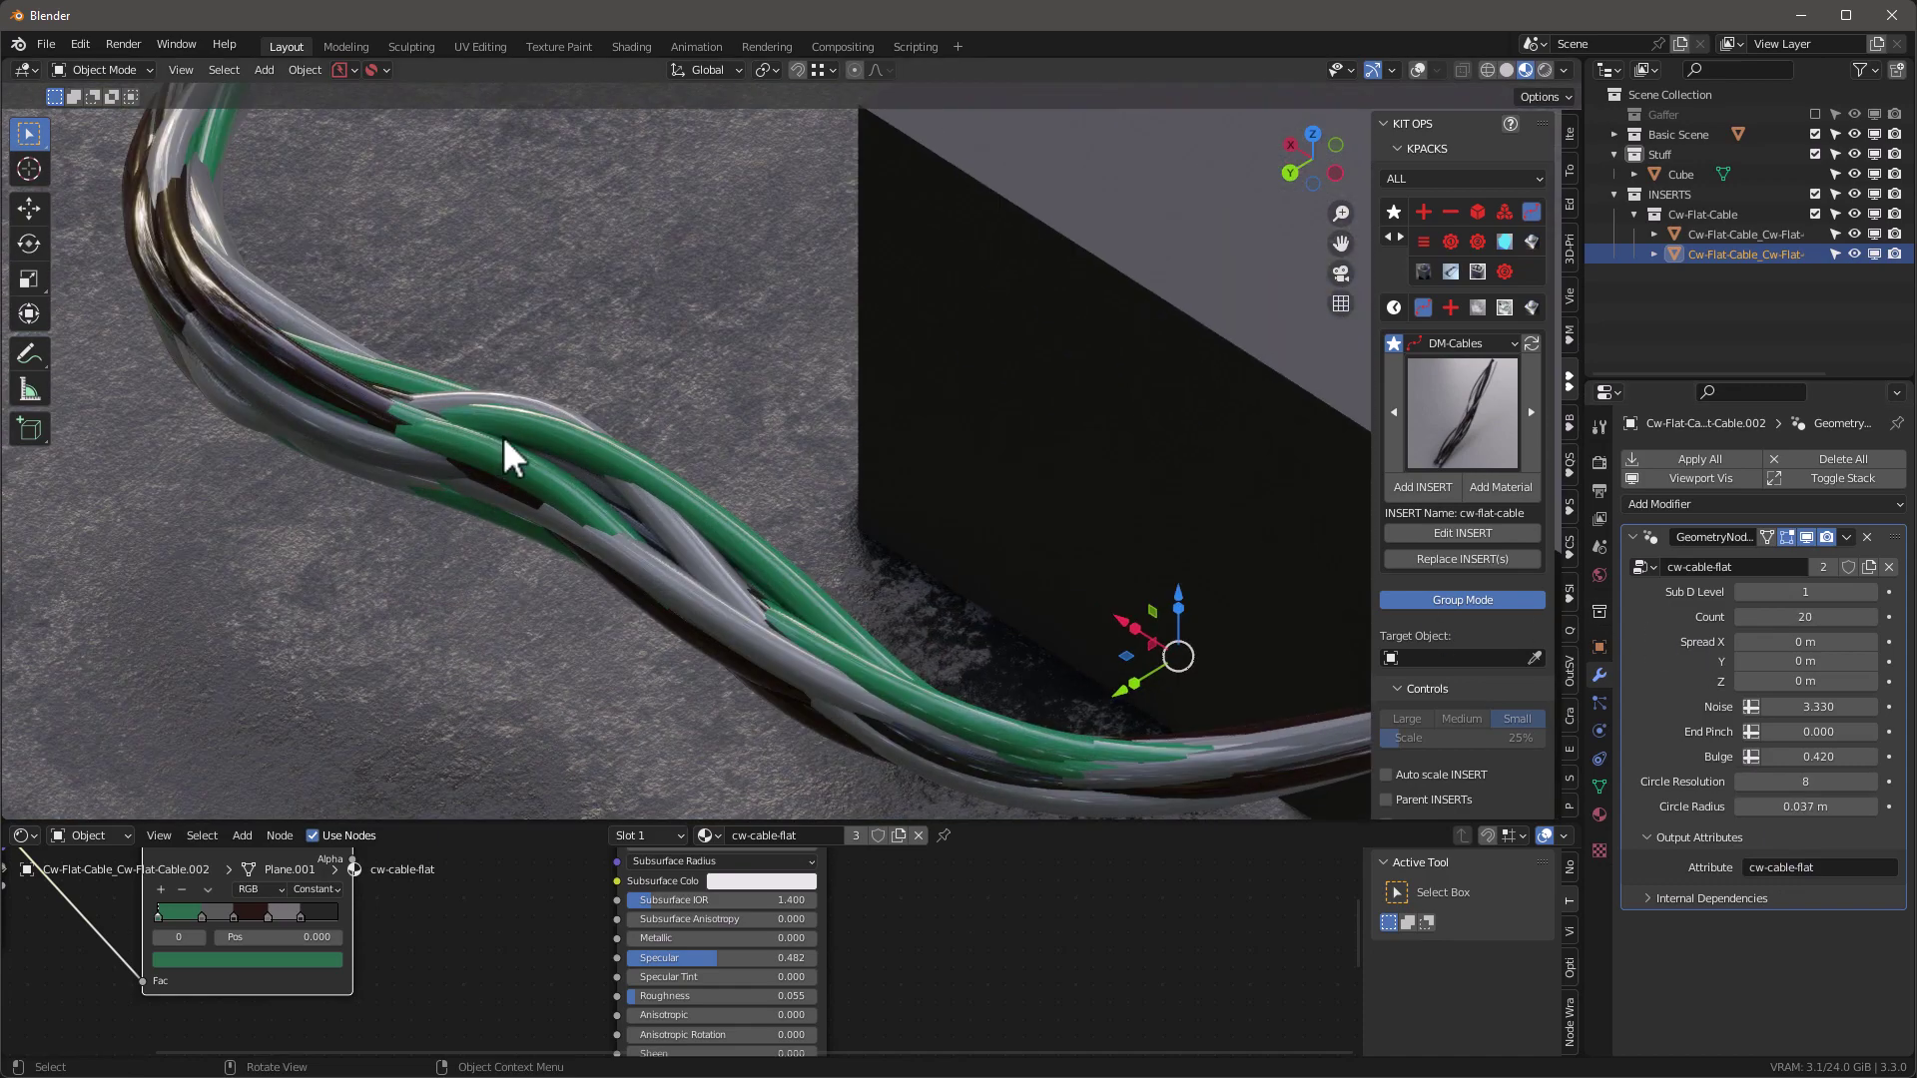
scroll(649, 507, "down", 4)
middle_click_drag(650, 505, 1035, 445)
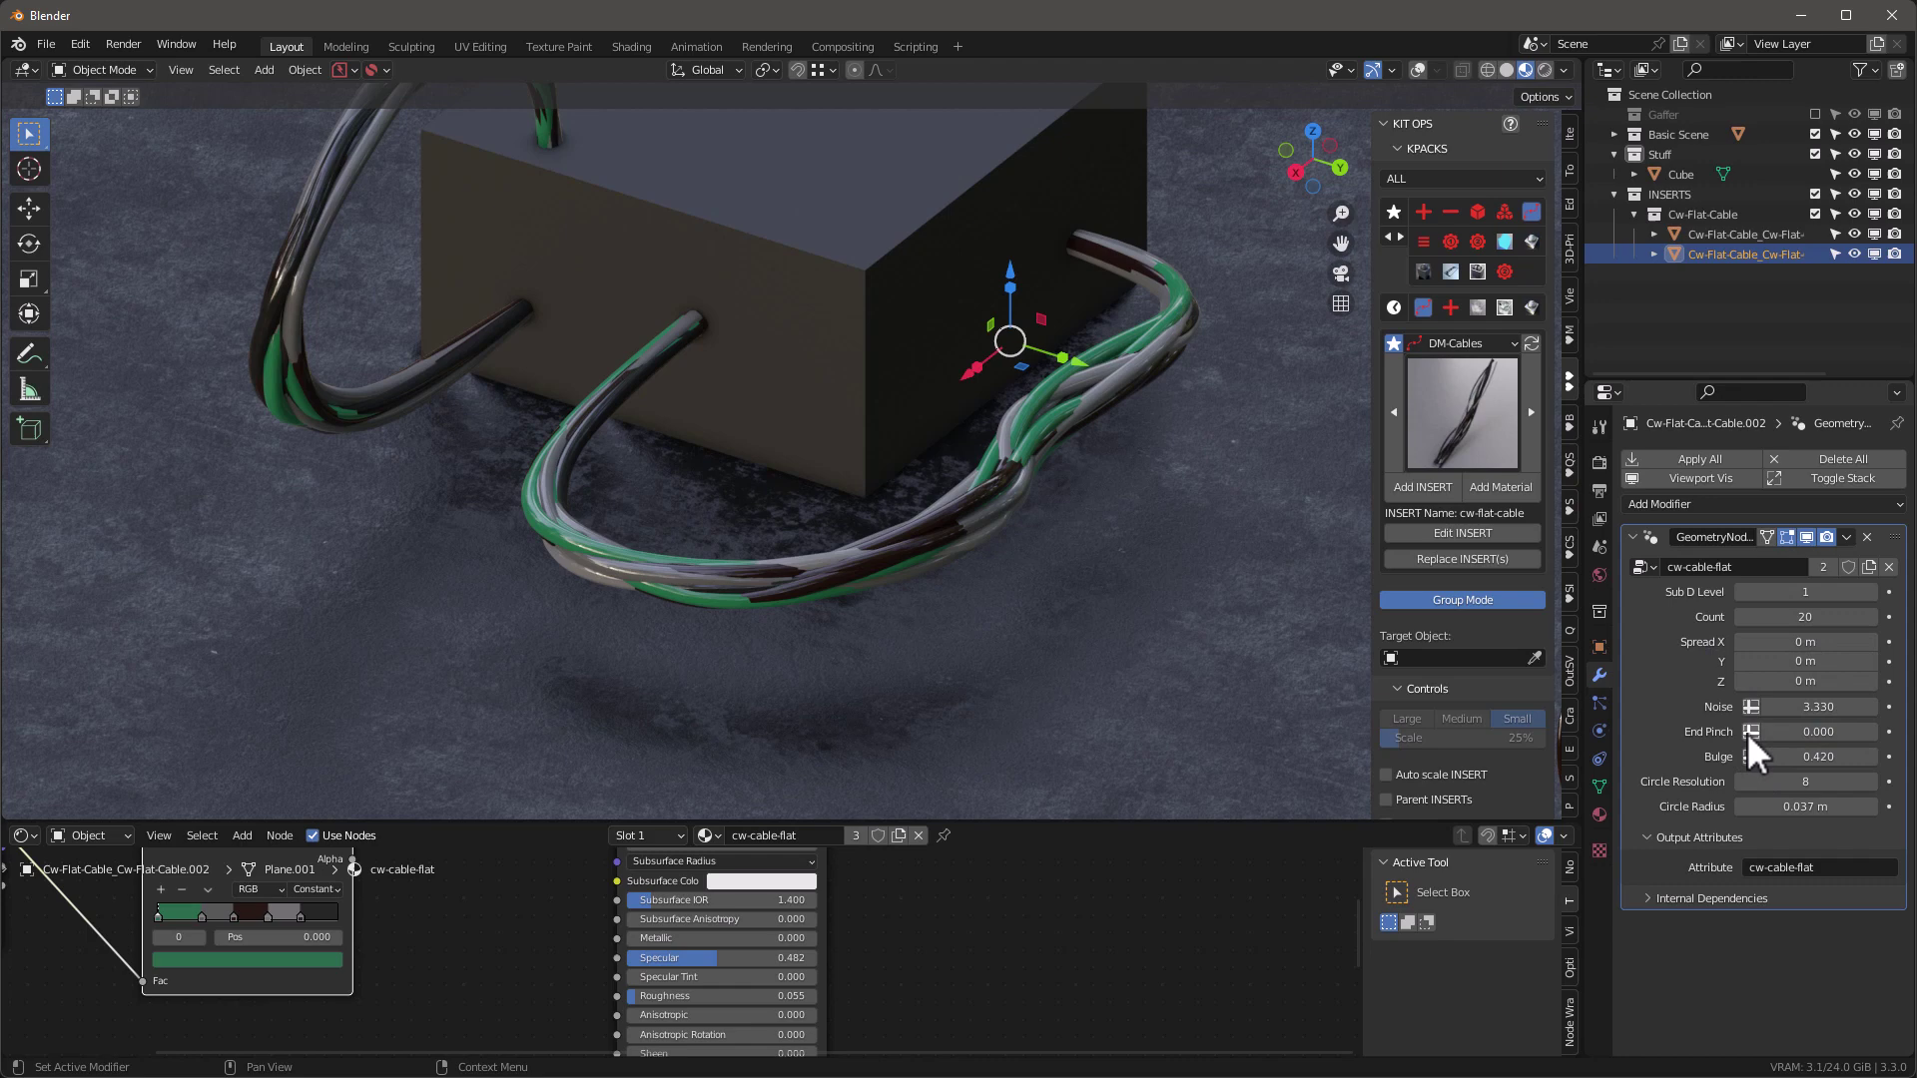
Undo a trial change to the copied bundle's spread and remove both flat cable bundles from the scene.
left_click_drag(1797, 643, 1767, 707)
key("ctrl+z")
middle_click_drag(1004, 572, 751, 332, "alt")
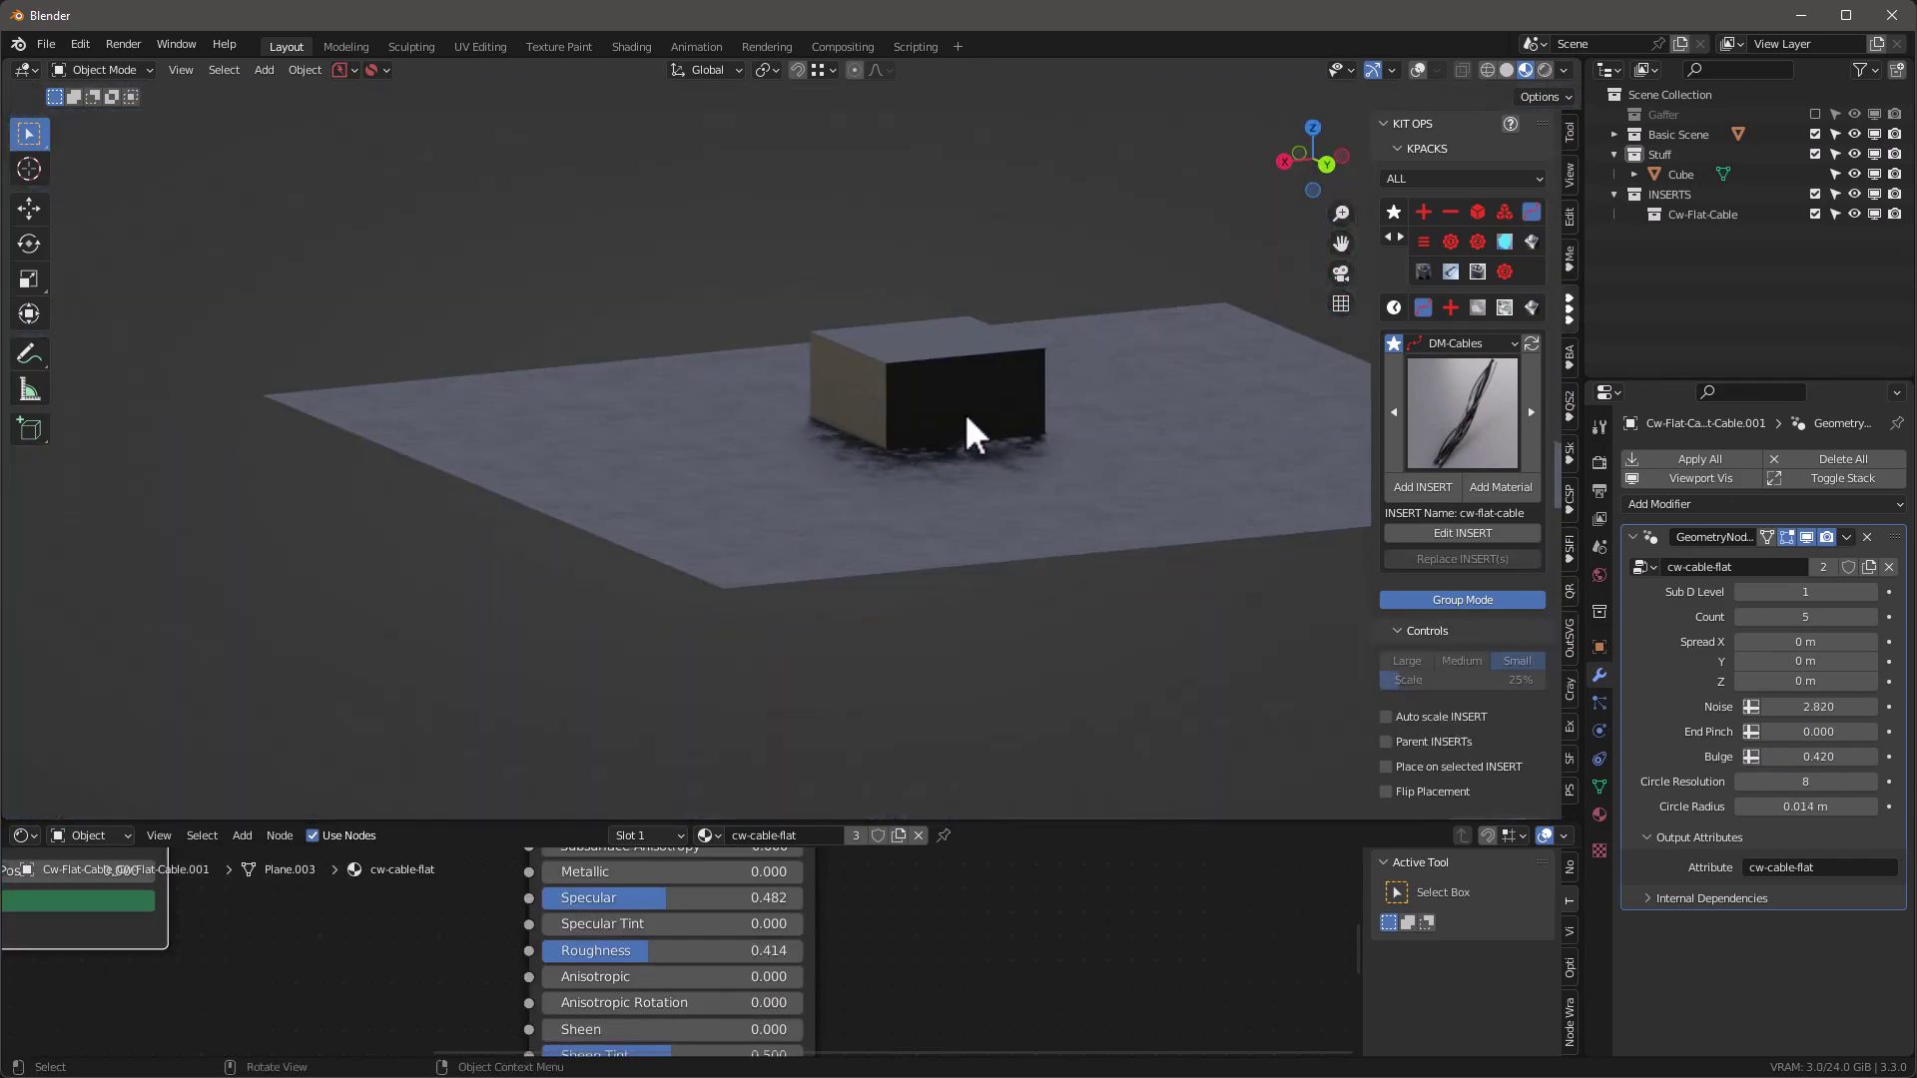
Choose the cw-droopy-cables insert from DM-Cables and raise the cube along Z well above the floor.
left_click(1472, 417)
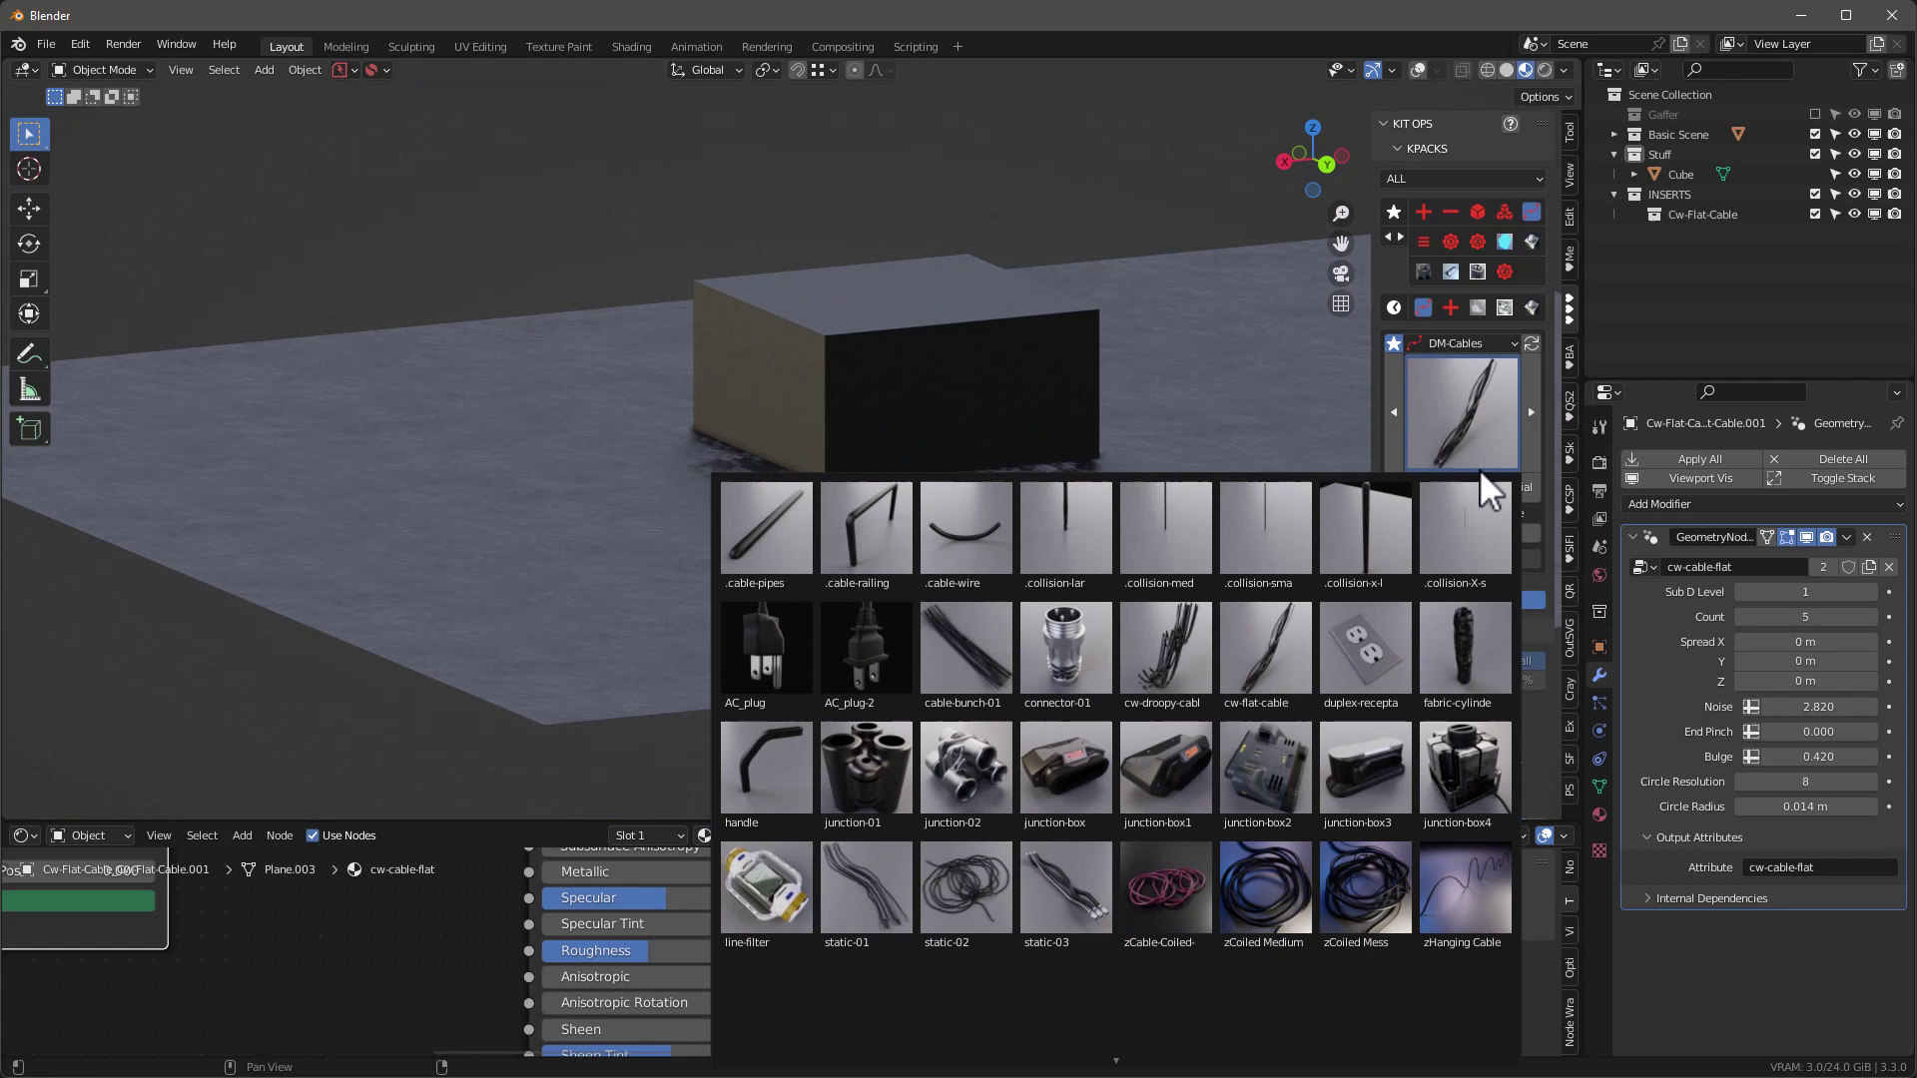
left_click(1164, 650)
middle_click_drag(1120, 671, 918, 589)
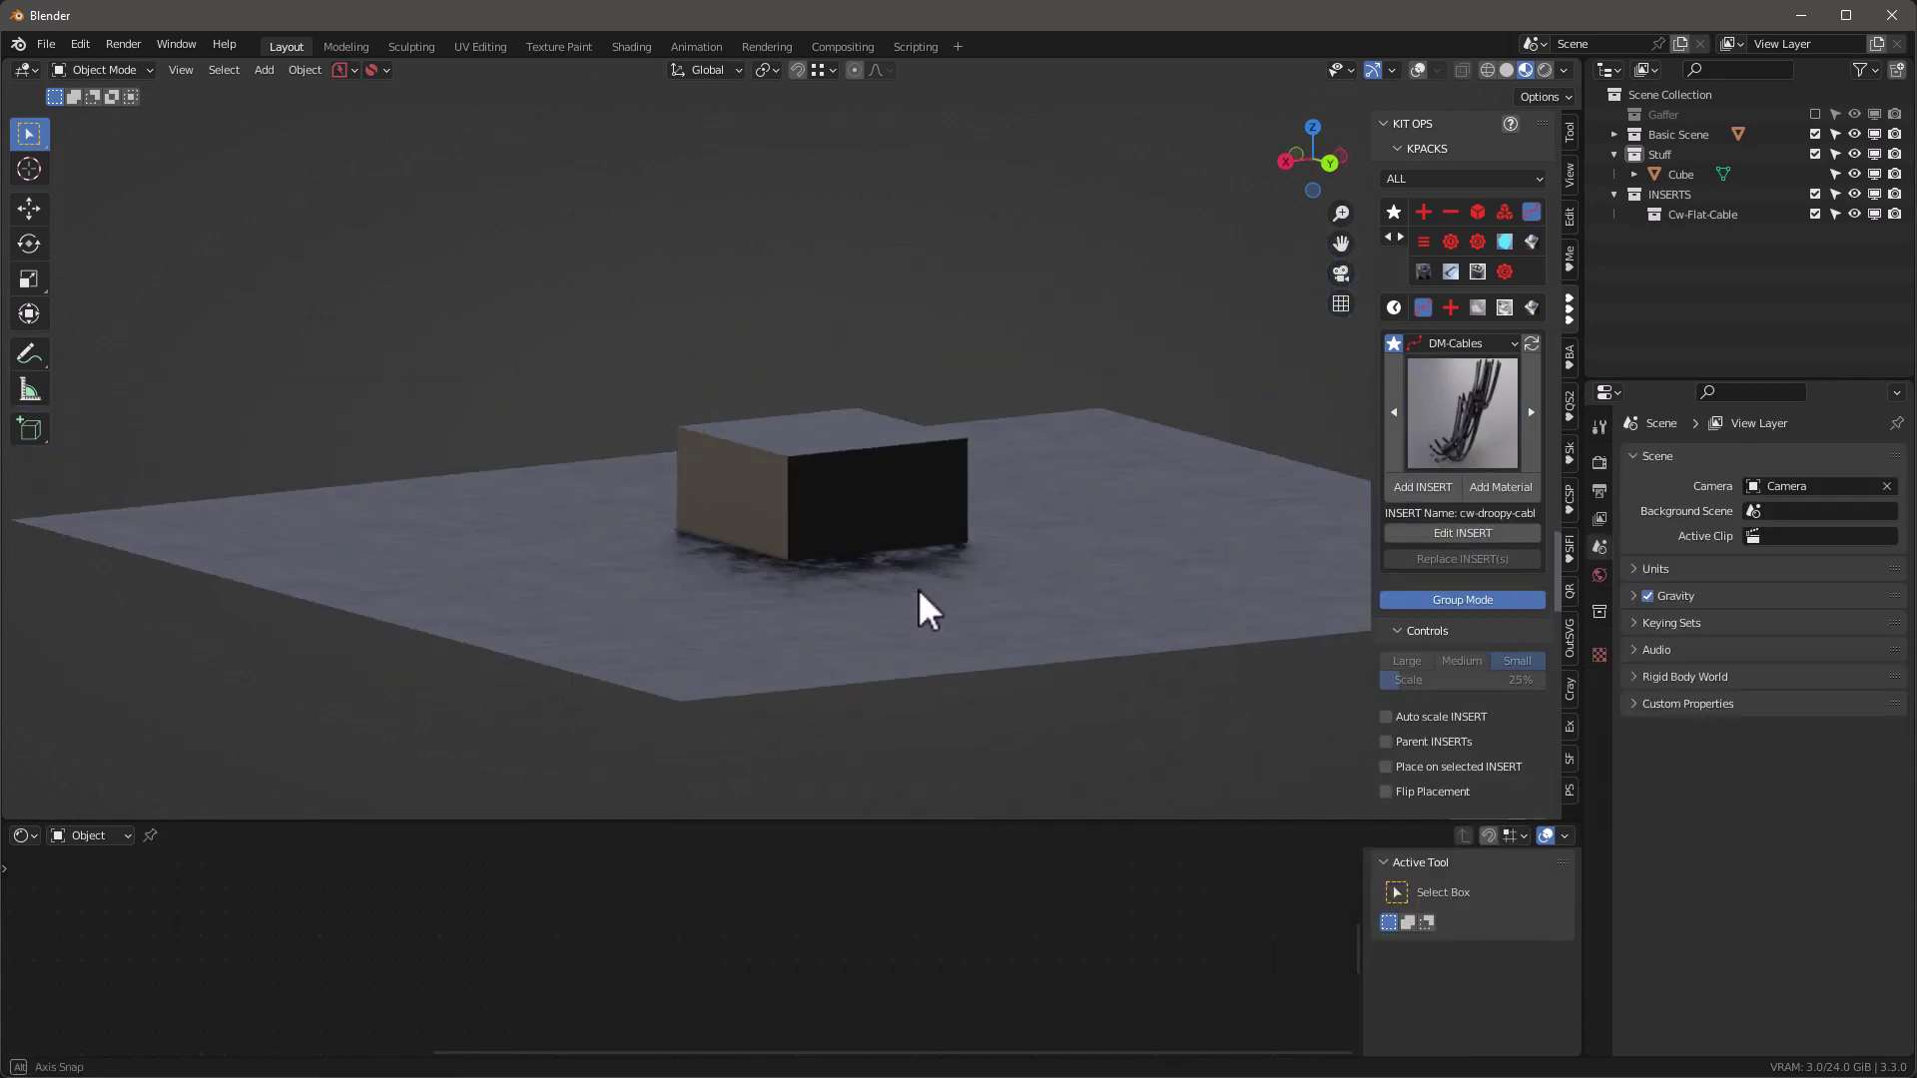
left_click(847, 483)
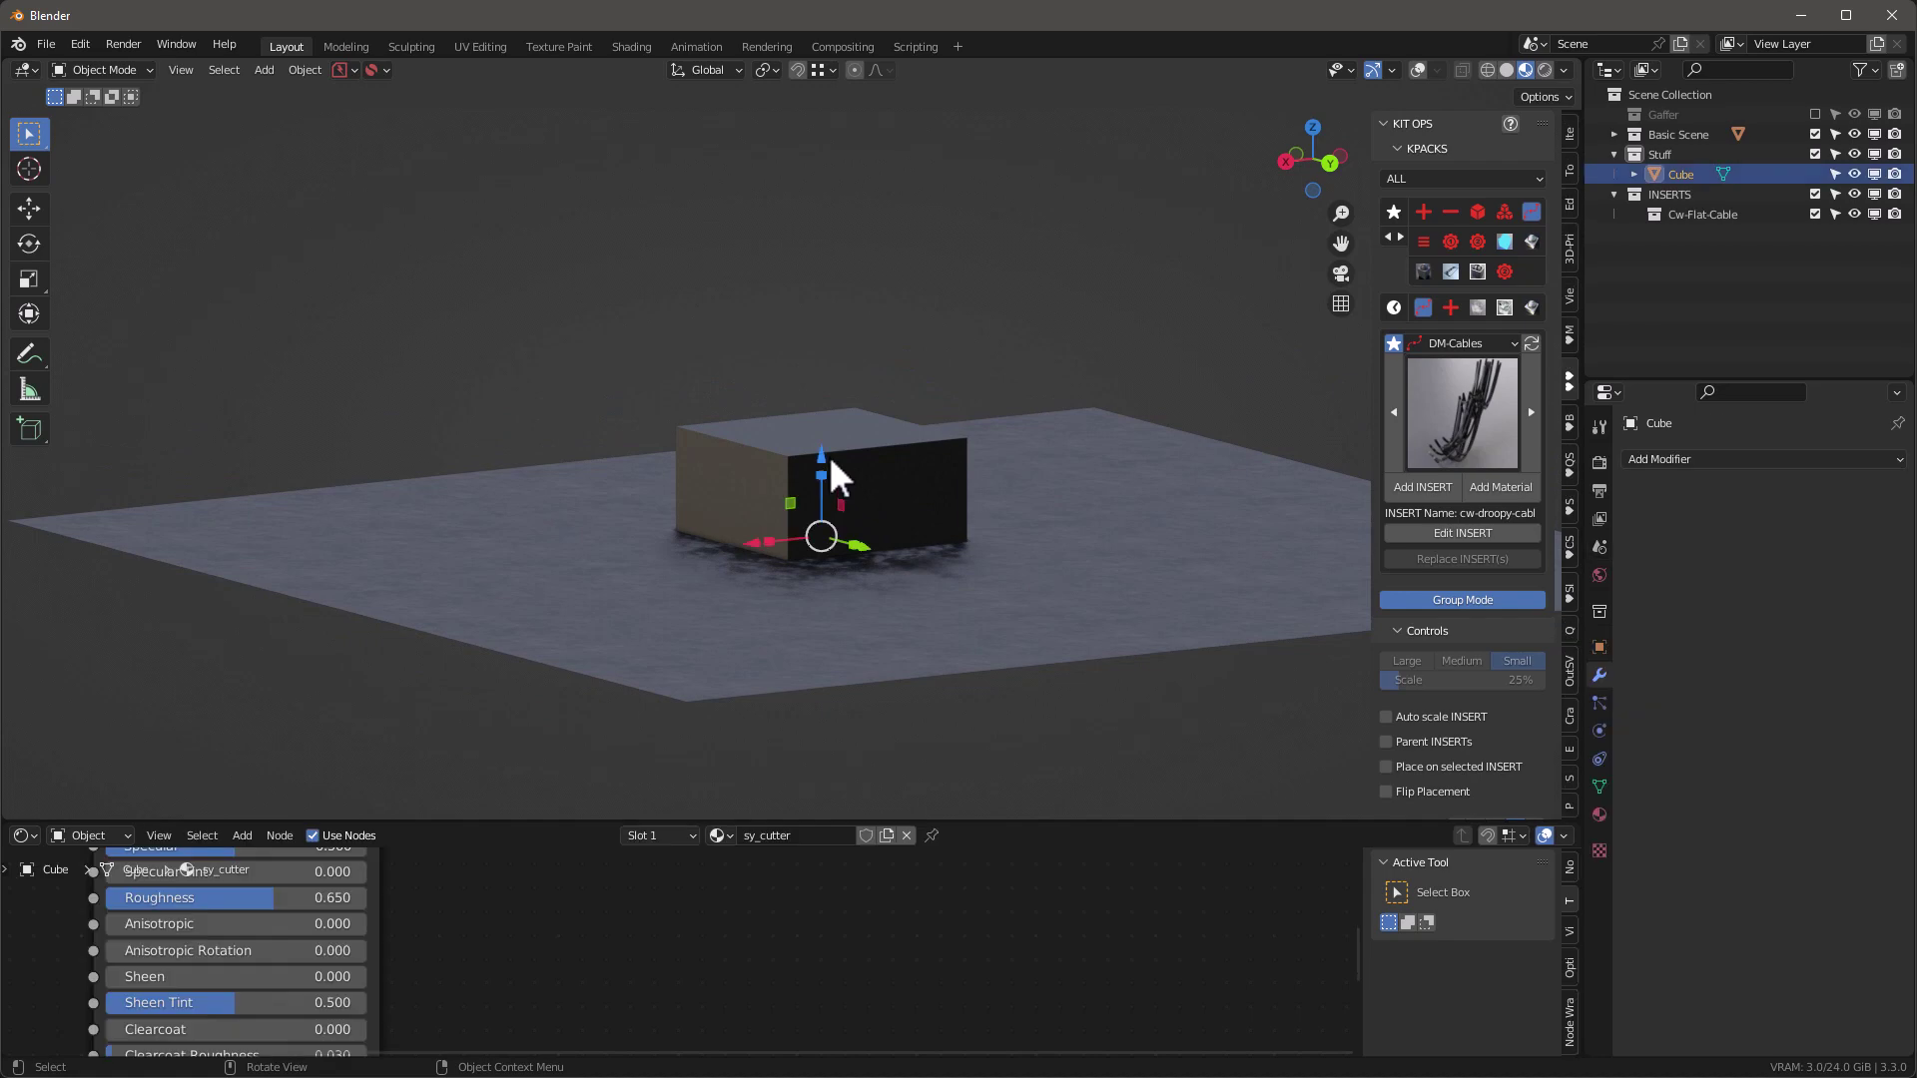
left_click_drag(829, 456, 823, 328)
left_click_drag(821, 262, 822, 225)
Add the cw-droopy-cables insert to the scene below the raised cube and check its shape from several angles.
left_click(1430, 489)
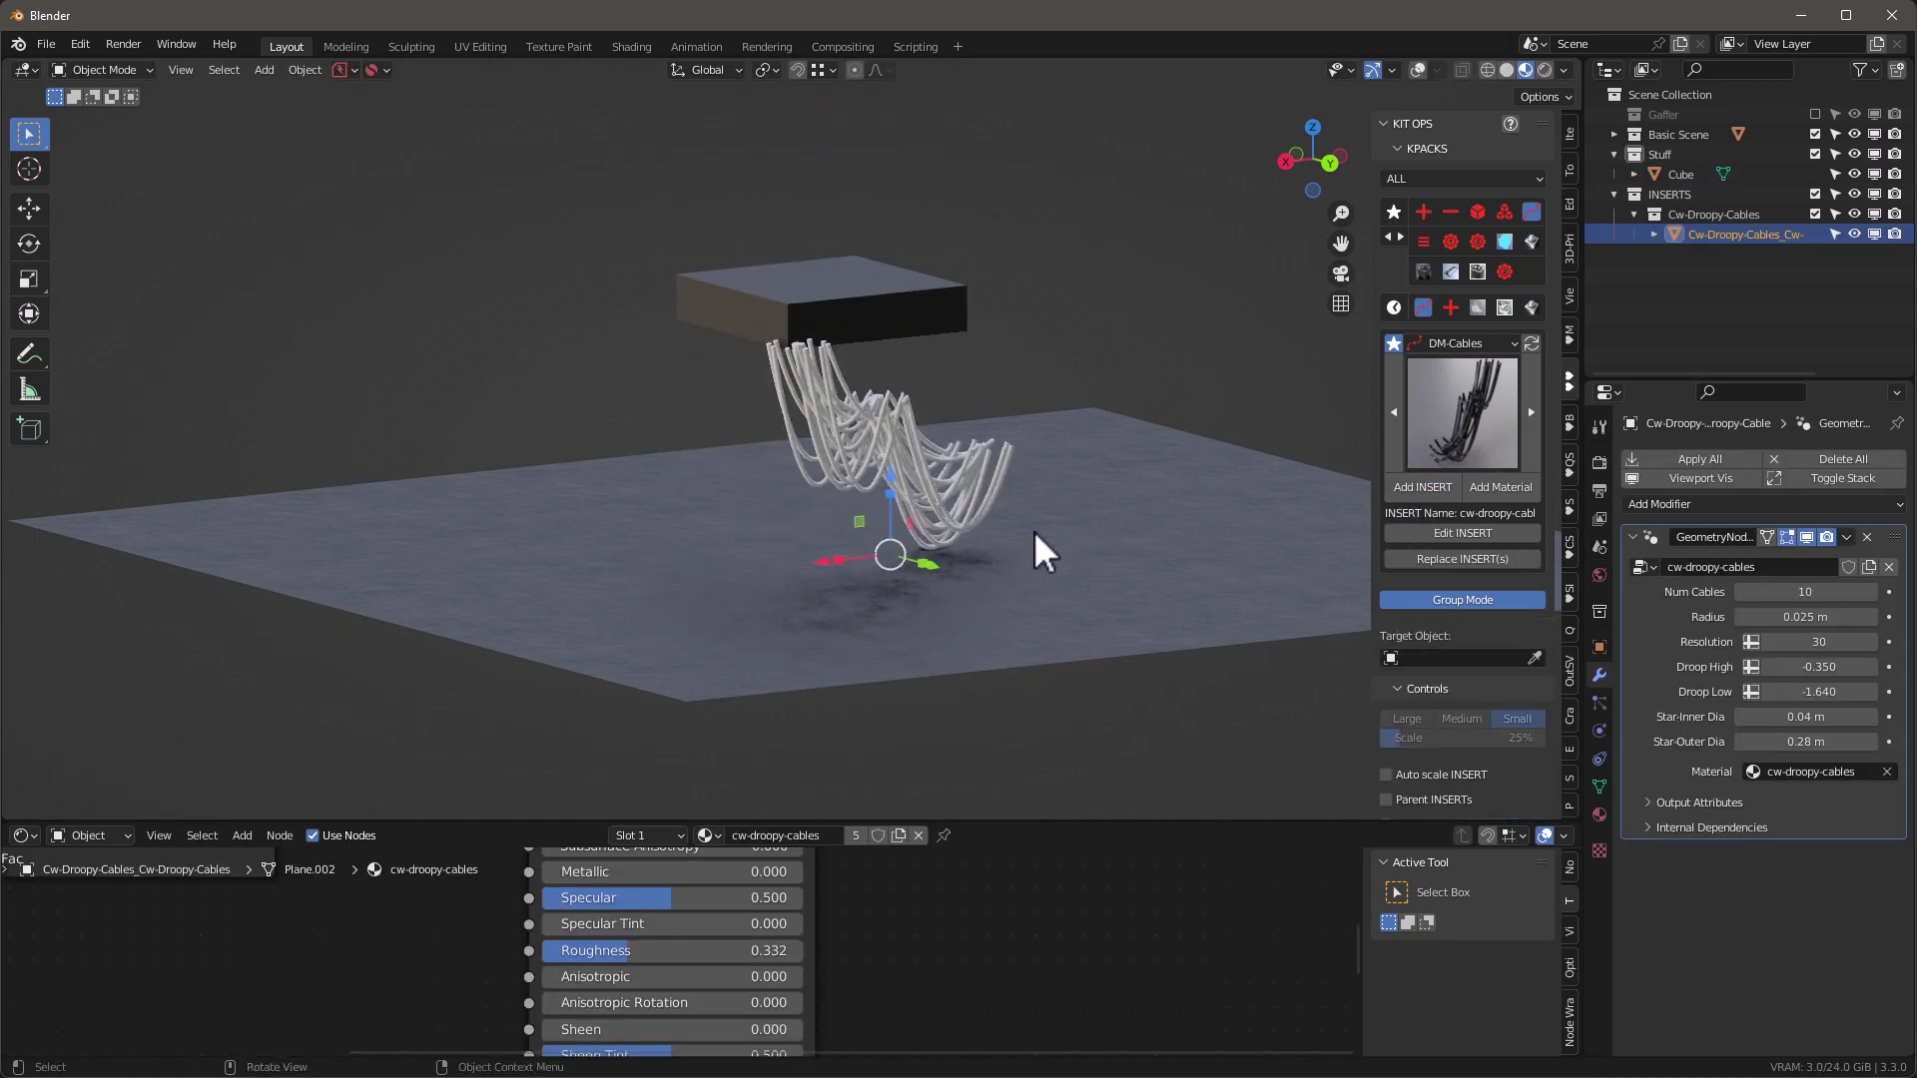
middle_click_drag(967, 465, 813, 453)
scroll(799, 449, "up", 4)
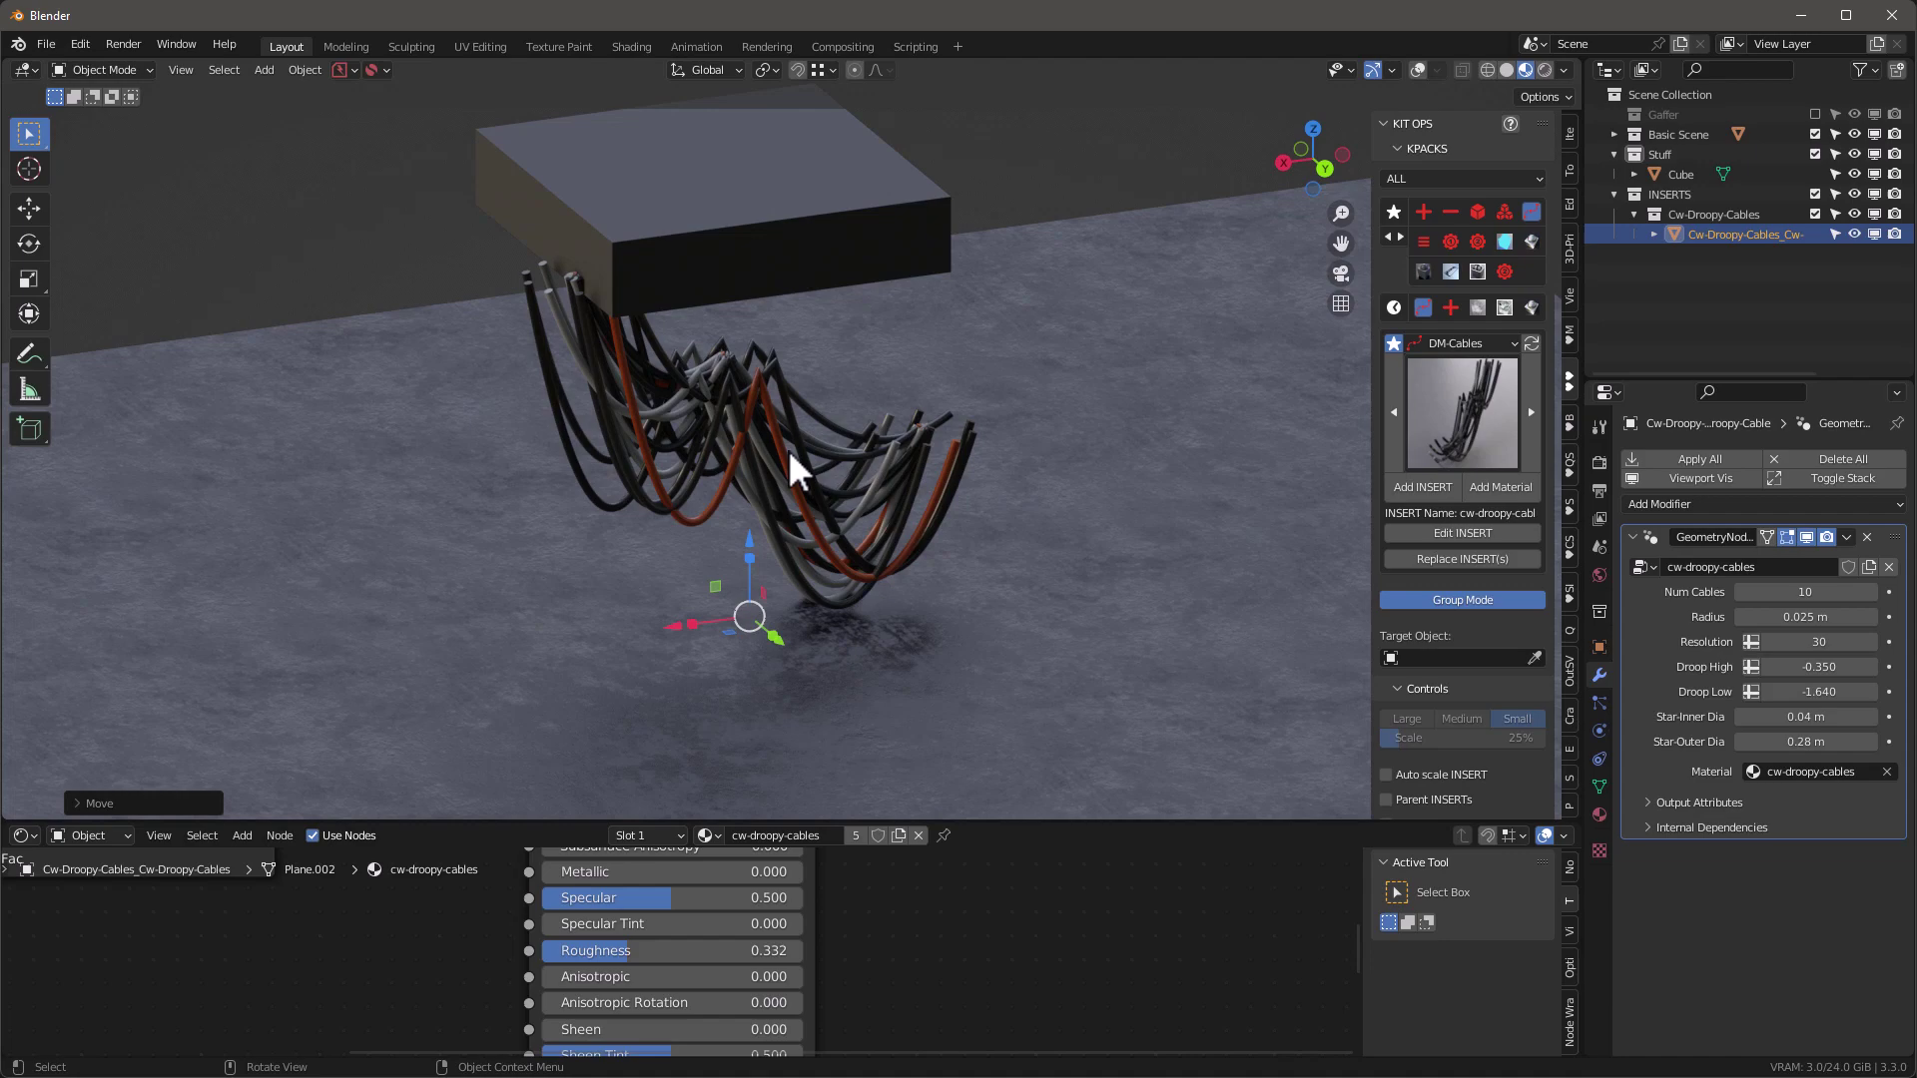
scroll(781, 457, "down", 4)
middle_click_drag(781, 457, 995, 429)
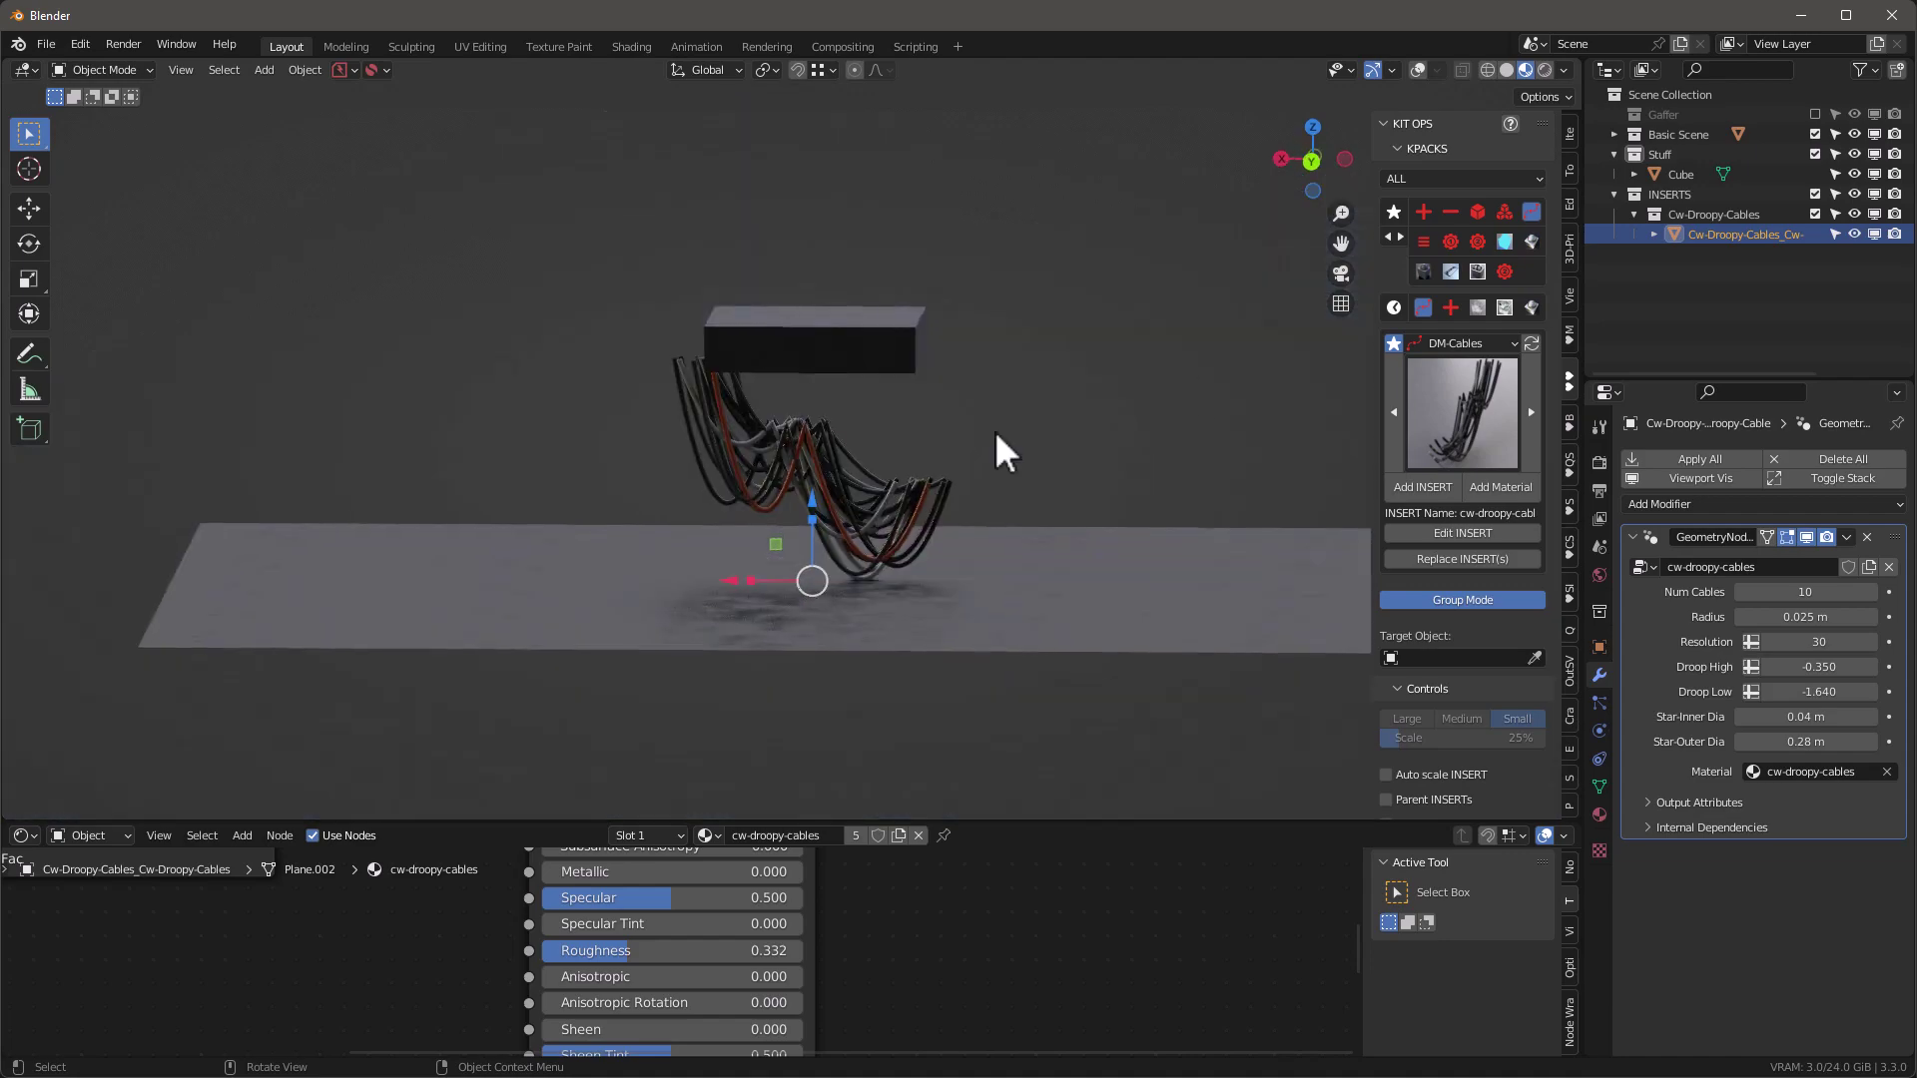
Show the viewport overlays and open the droopy cable path for vertex editing in the back orthographic view.
left_click(1418, 70)
middle_click_drag(799, 490, 814, 549, "alt")
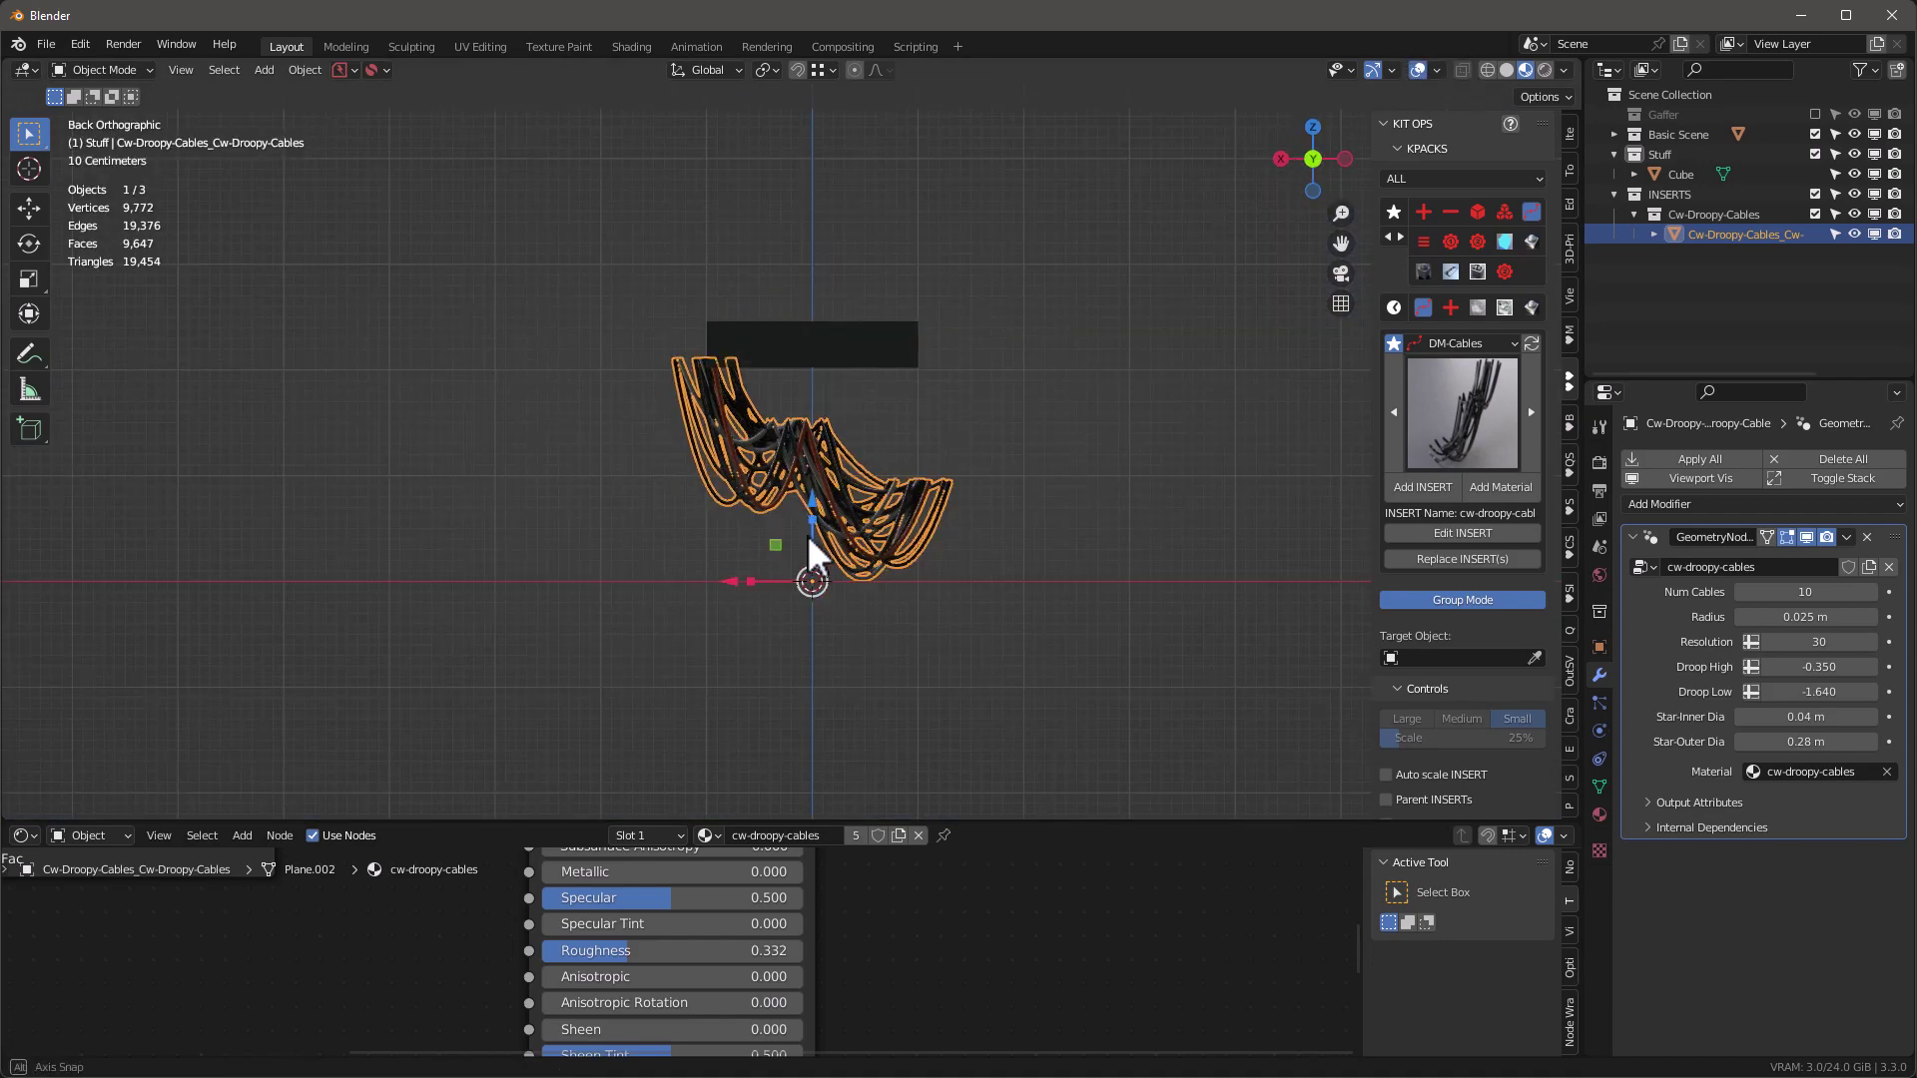
key("Tab")
scroll(858, 469, "up", 5)
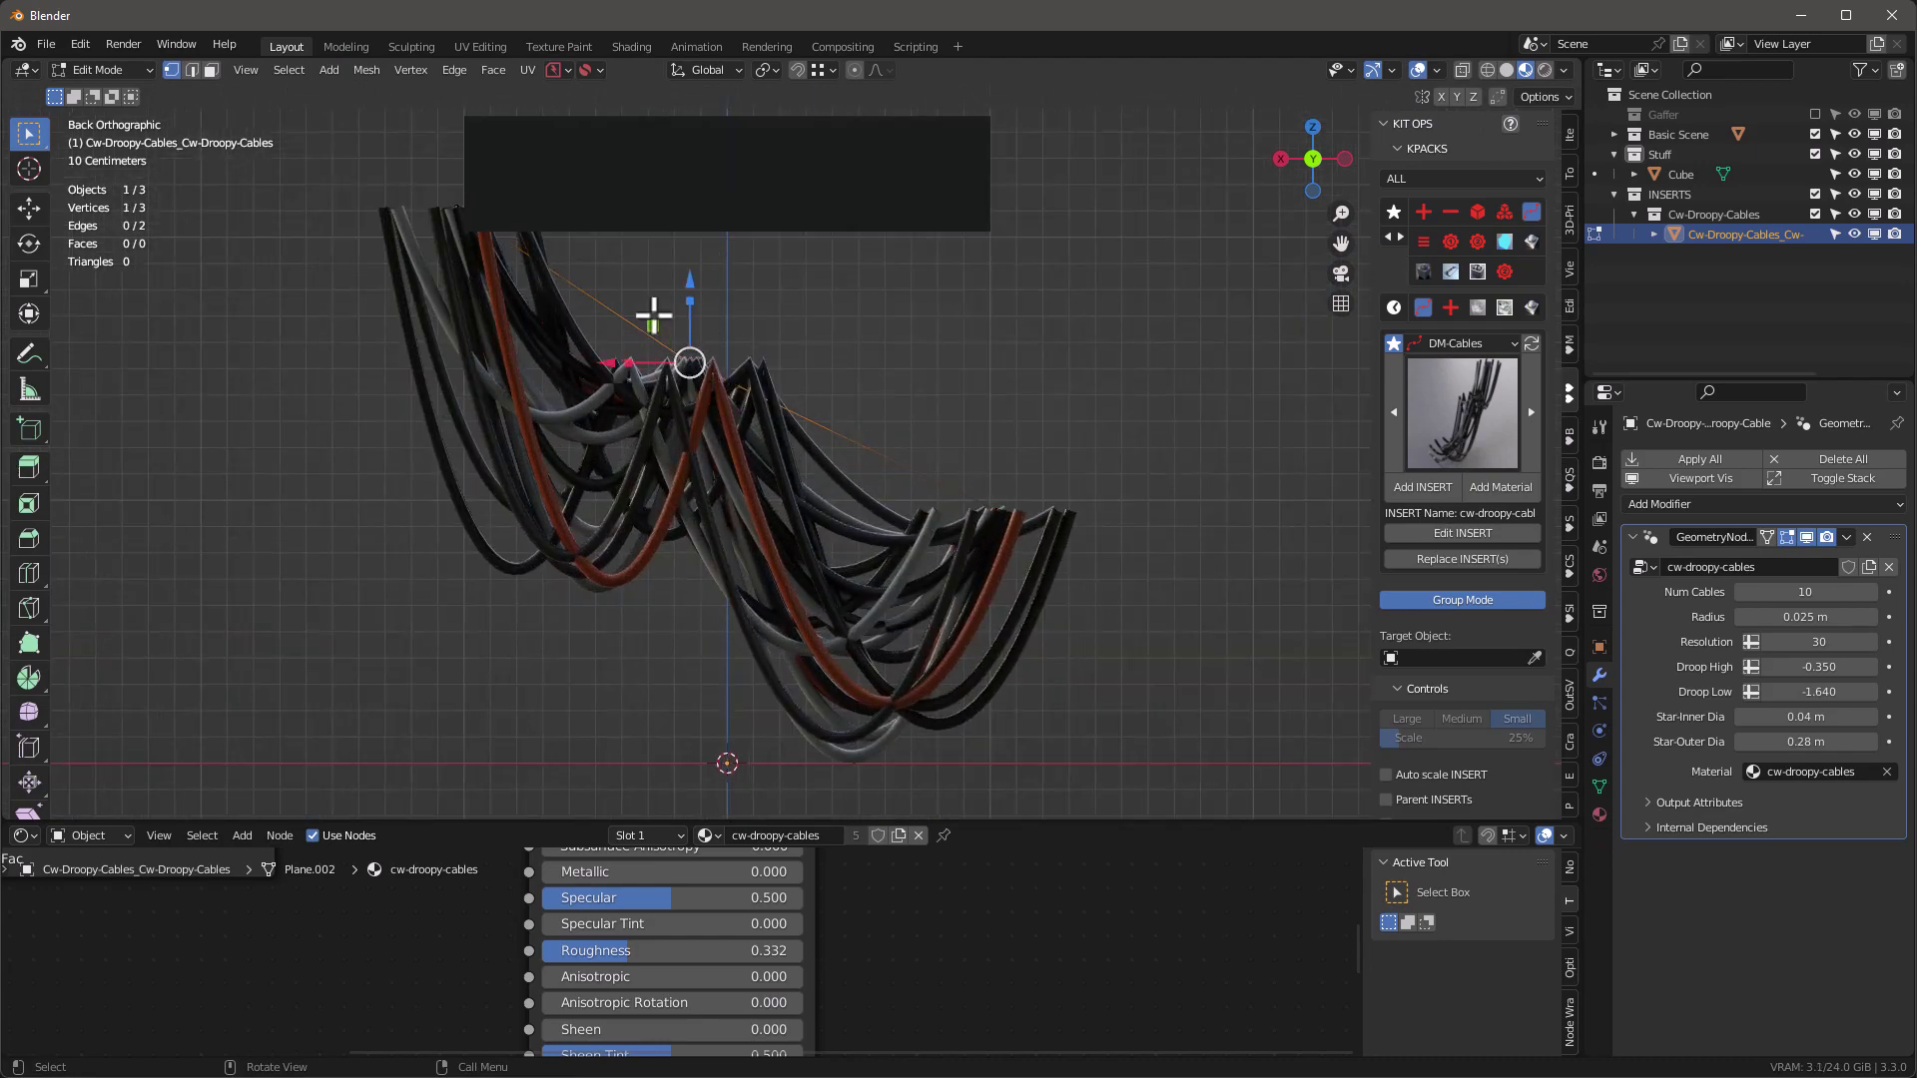
Move the cable path's middle vertex up to the underside of the cube.
key("g")
left_click(806, 466)
left_click_drag(835, 426, 783, 299)
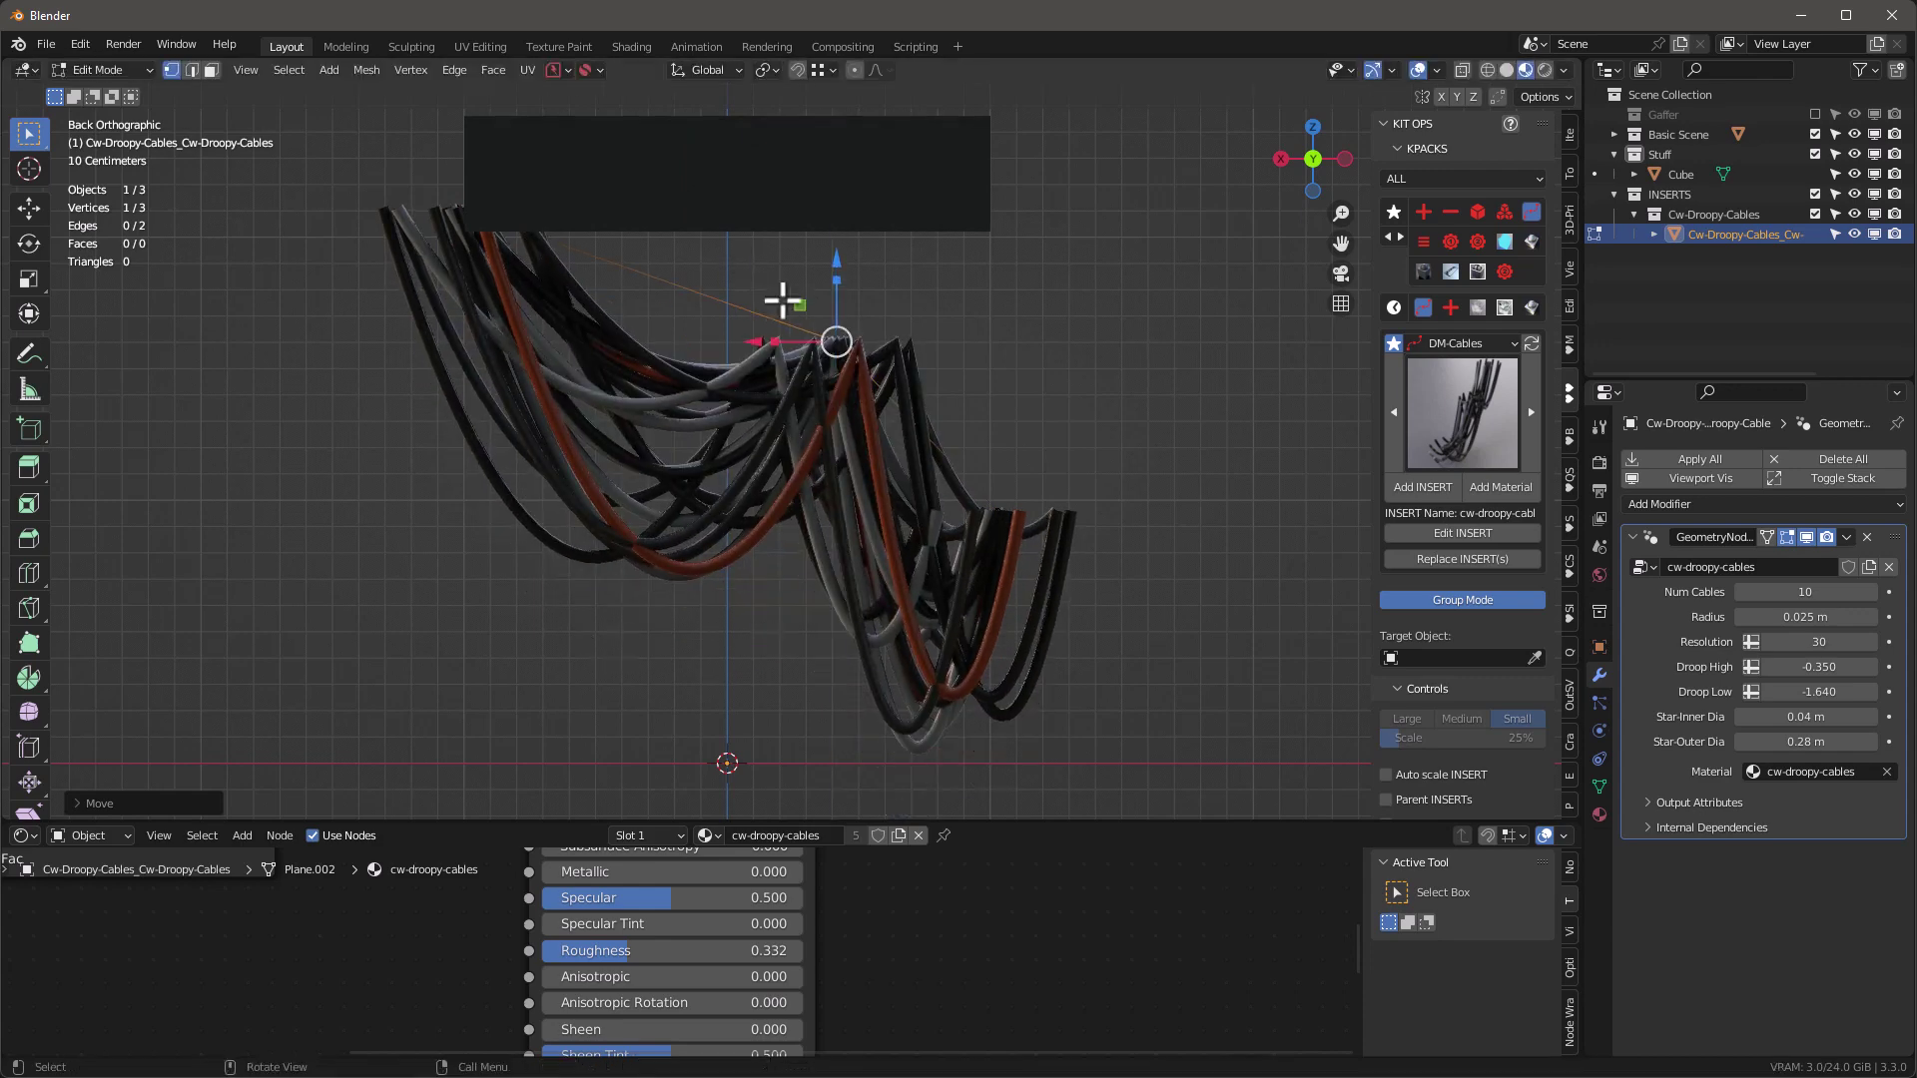
left_click(877, 400)
key("g")
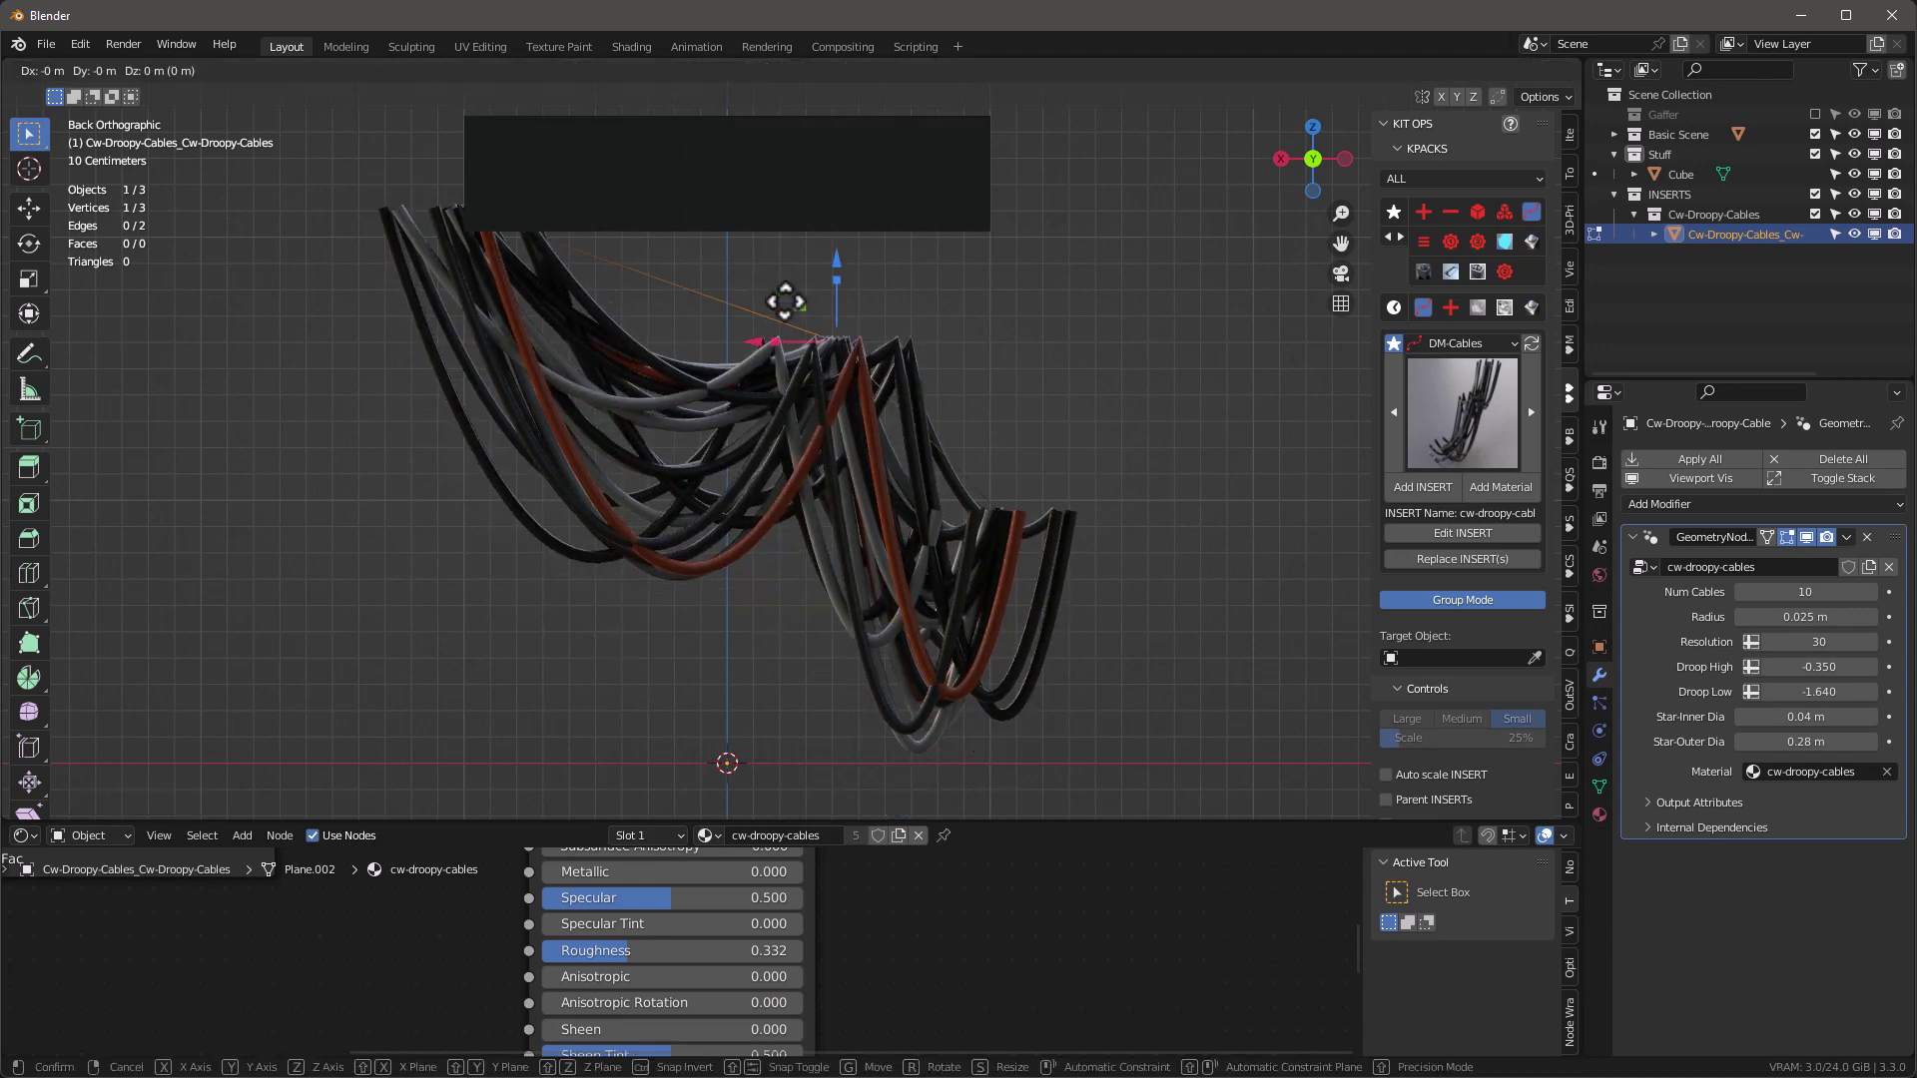
left_click(429, 228)
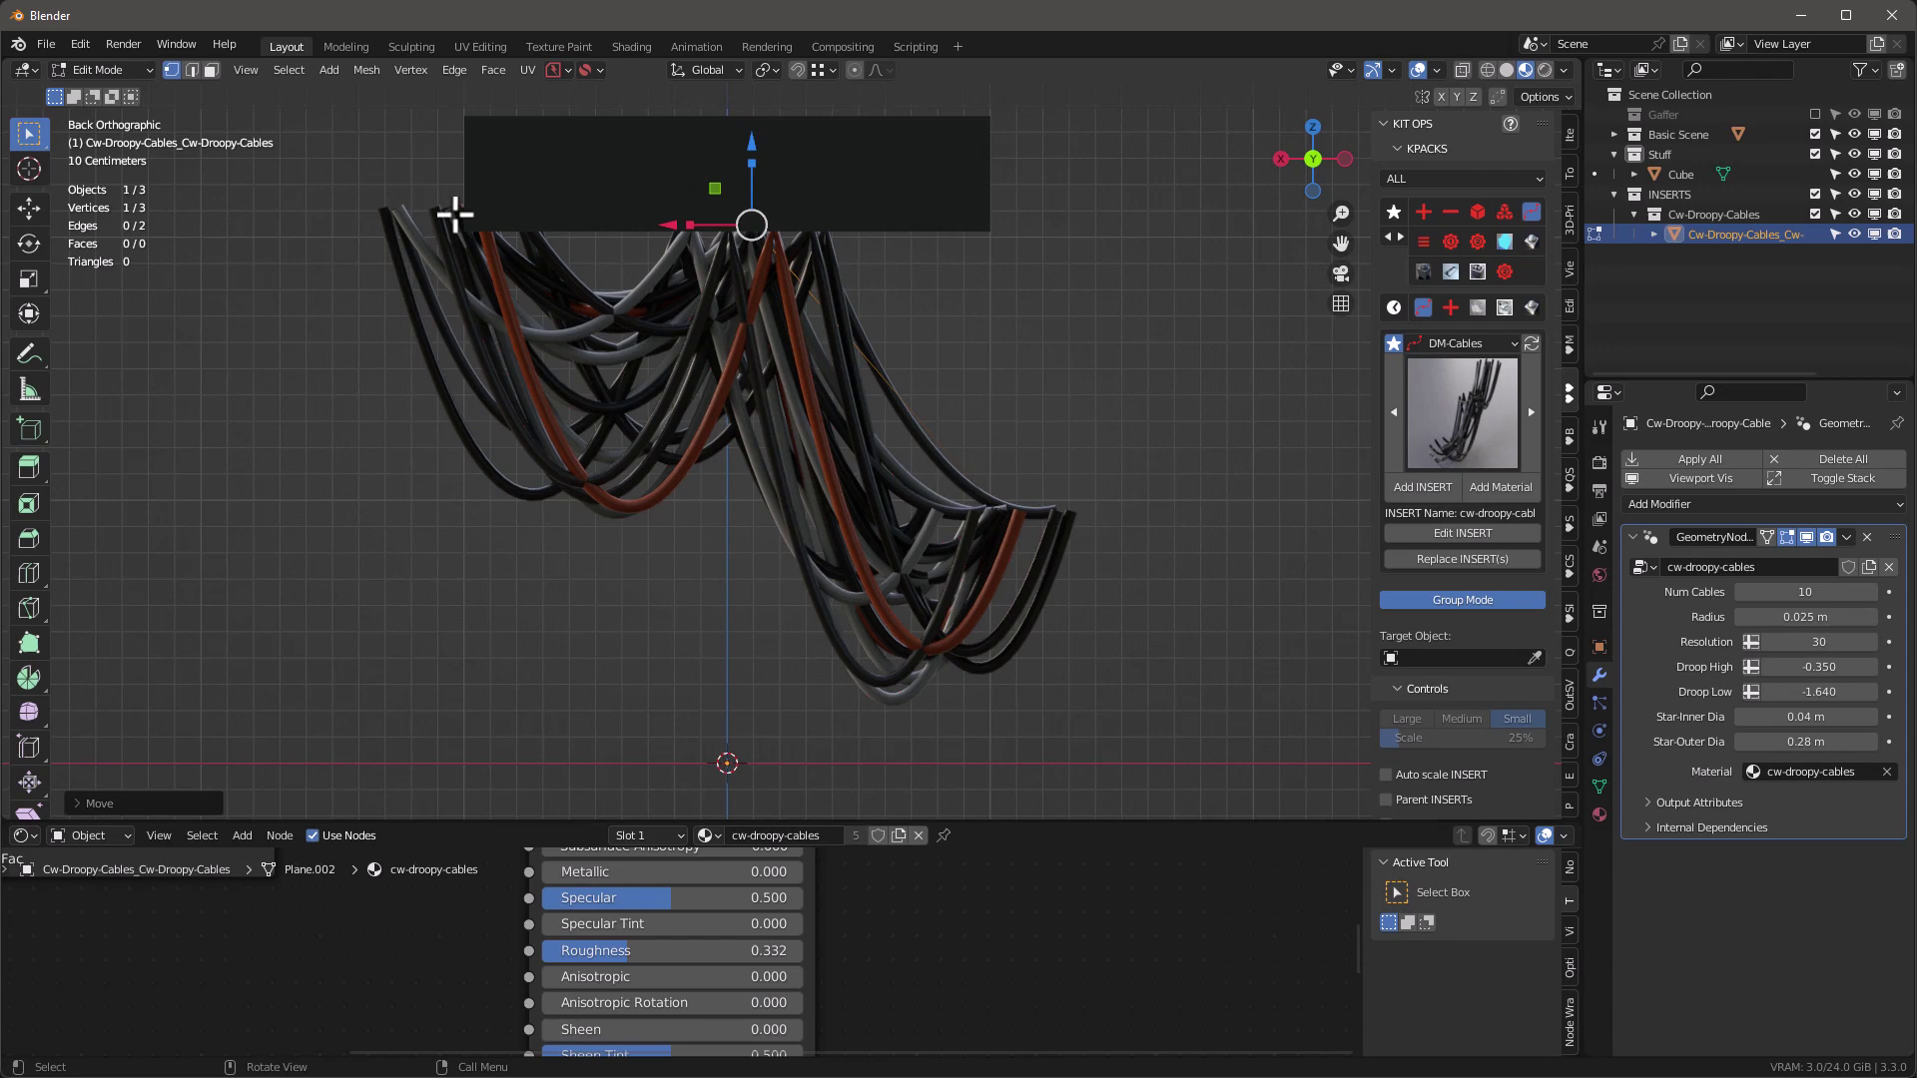
Move both end vertices of the cable path to the cube's lower edge so the cables hang from it.
left_click(454, 213)
key("g")
left_click(554, 207)
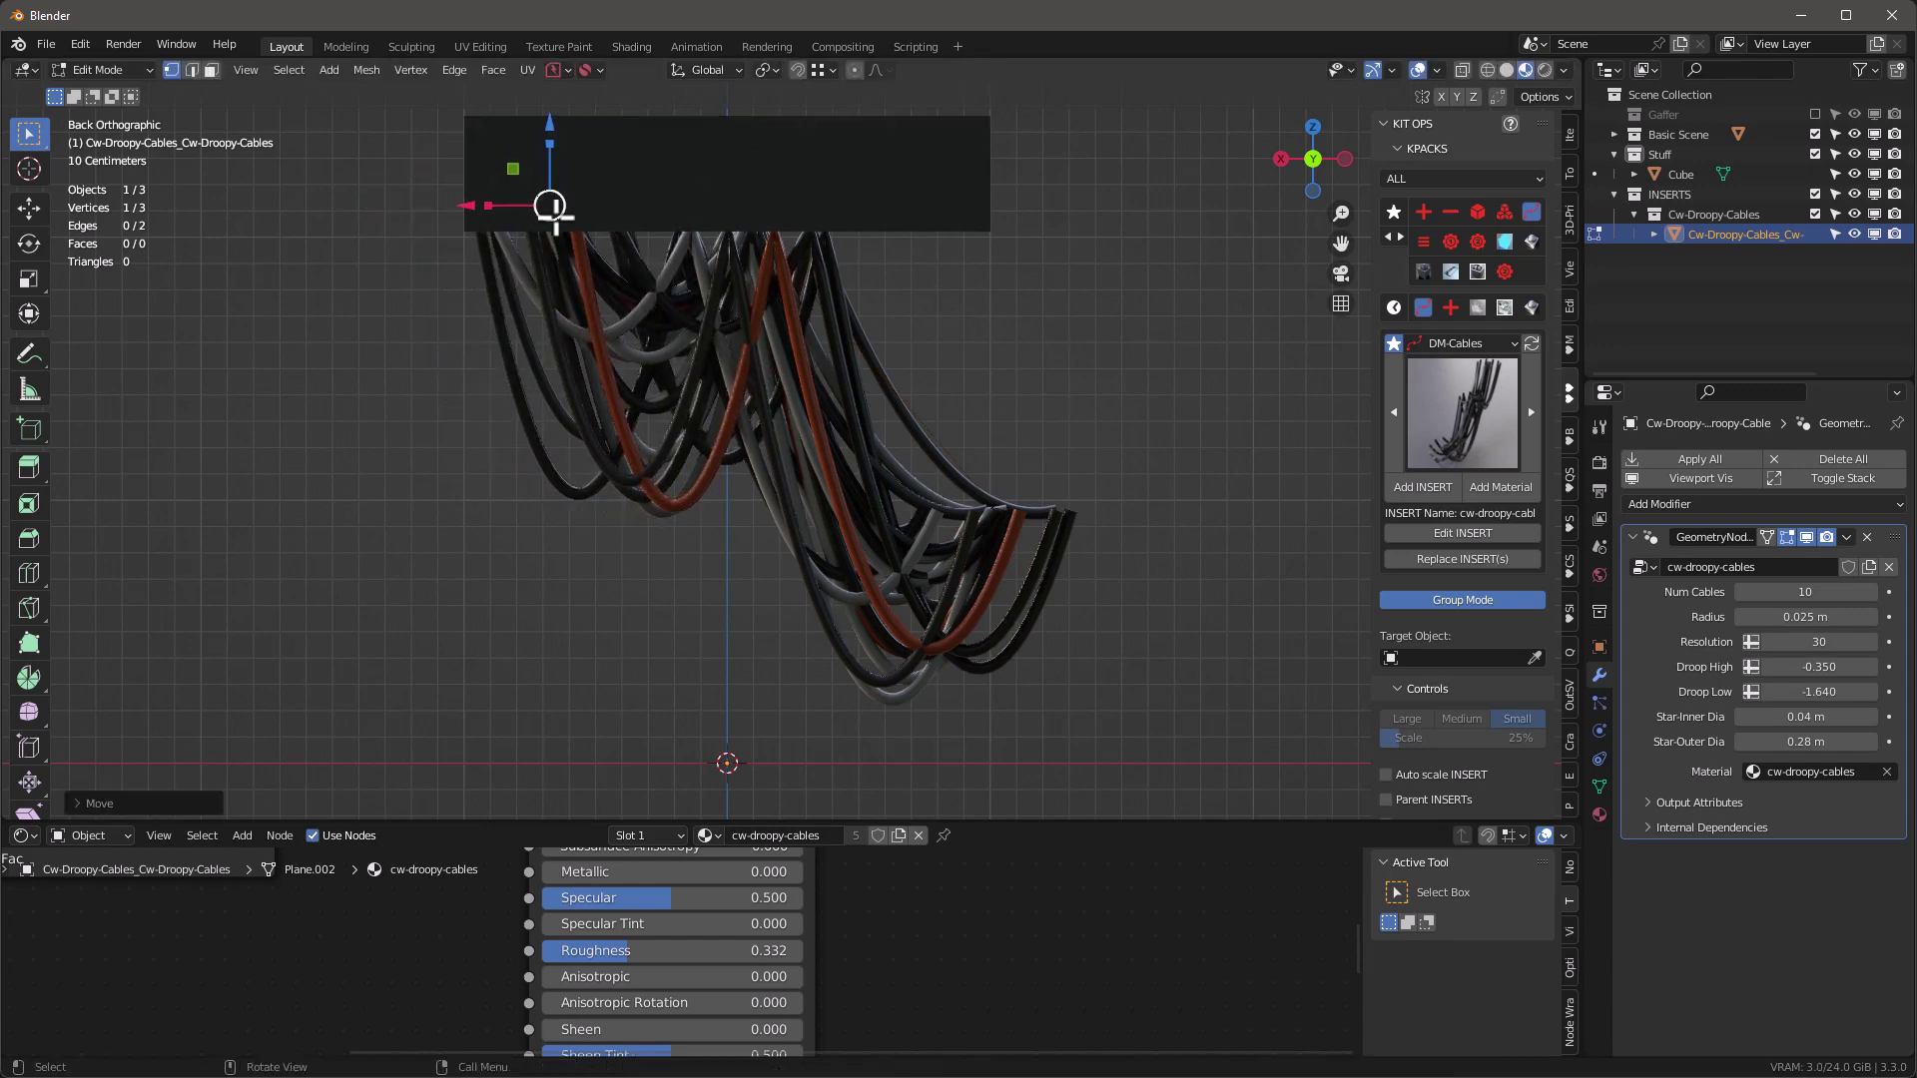
left_click(988, 502)
left_click_drag(962, 474, 983, 185)
left_click(912, 184)
Widen the cube along X and reopen the droopy cable path for editing in wireframe shading.
key("Tab")
left_click(915, 182)
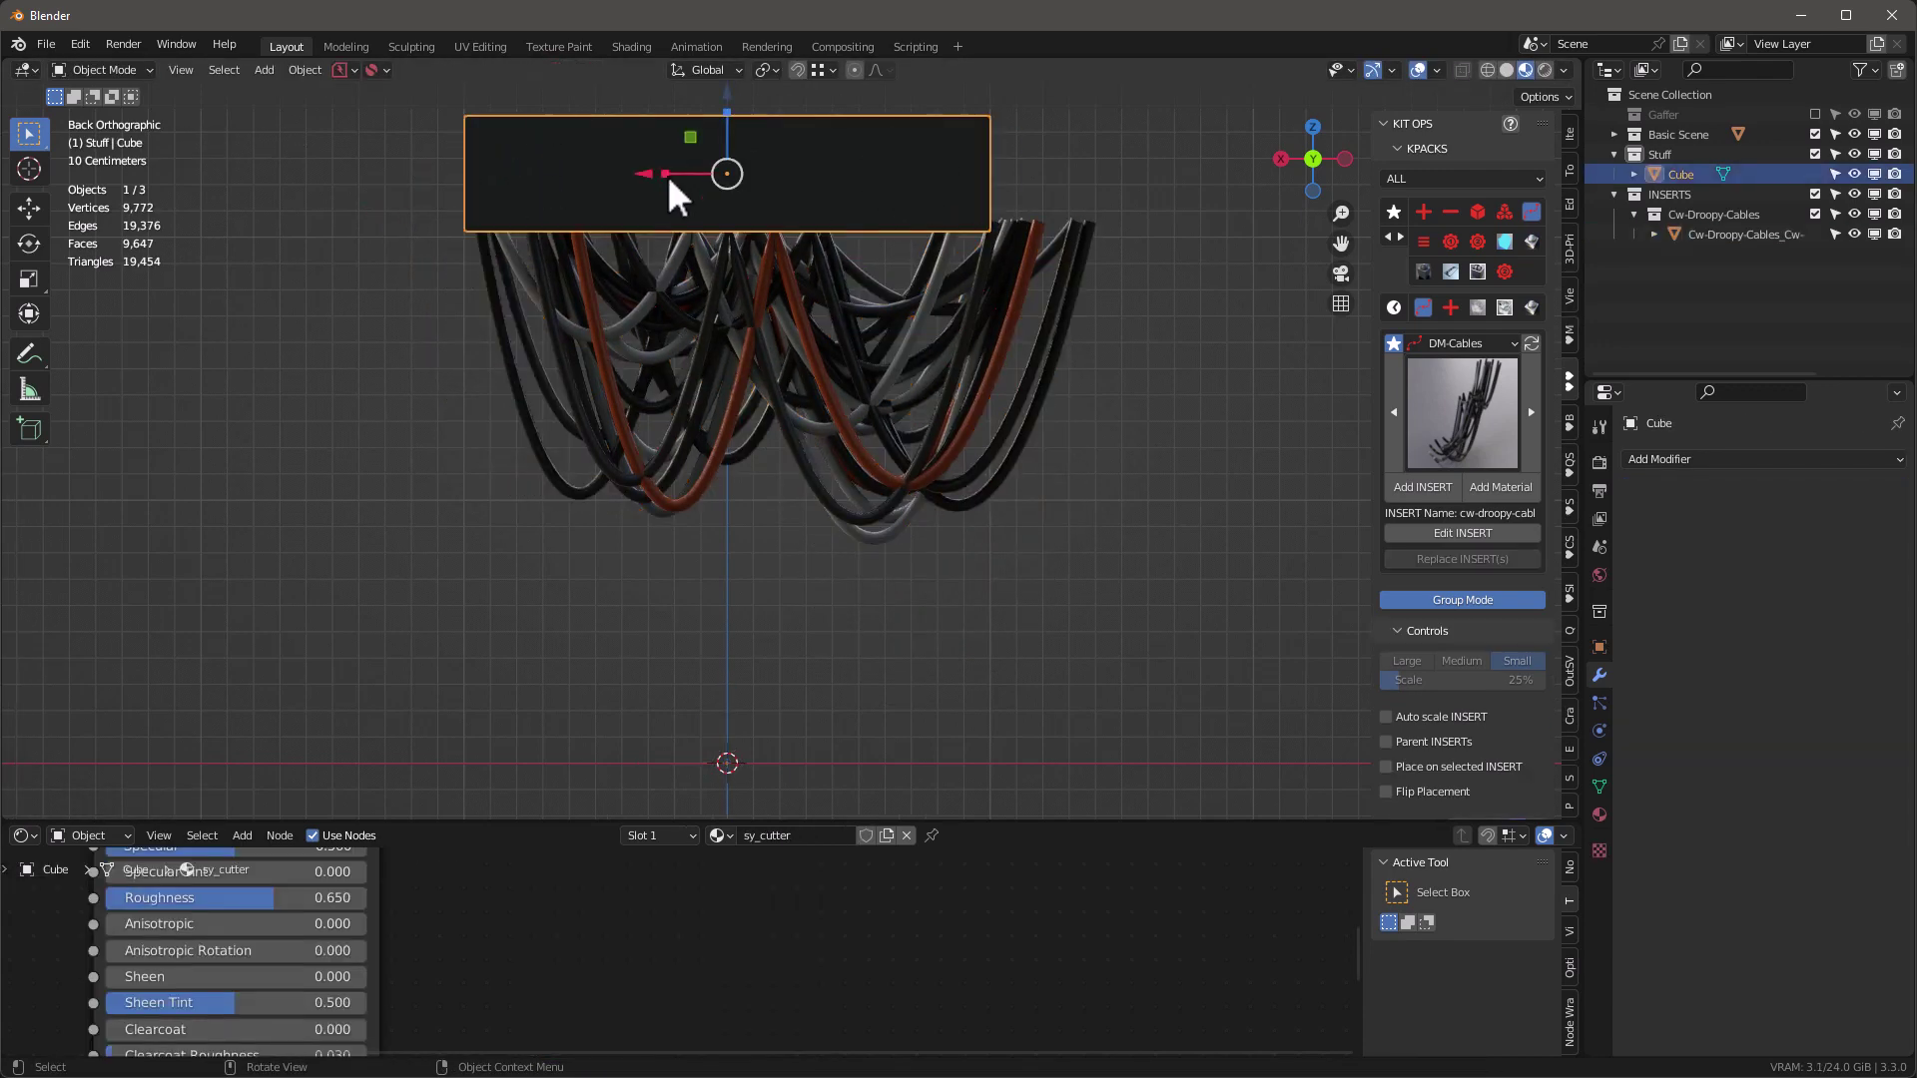
left_click(856, 364)
key("Tab")
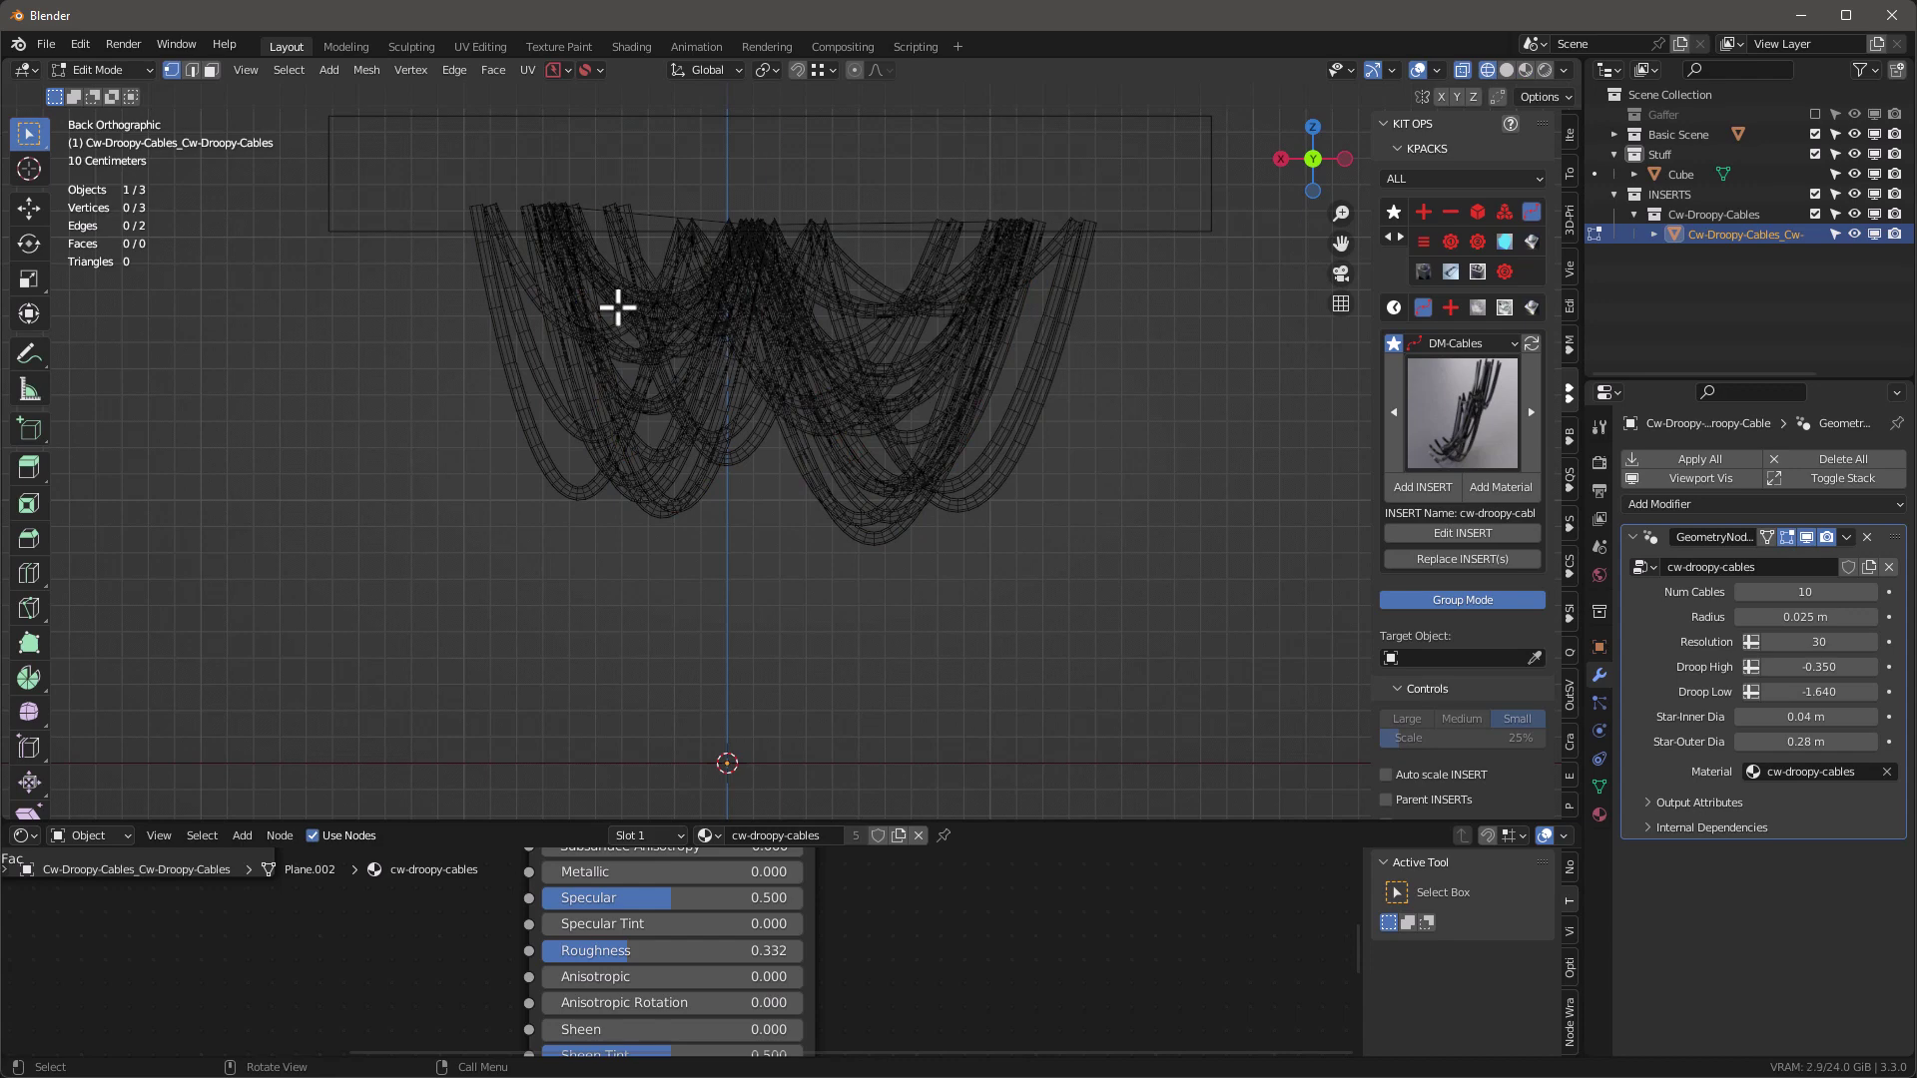
Spread the two end vertices outward inside the widened cube and nudge the middle vertex up into it.
left_click(552, 208)
left_click_drag(552, 208, 422, 200)
left_click(1012, 224)
left_click_drag(1012, 225, 1121, 211)
left_click(757, 235)
left_click_drag(757, 235, 747, 228)
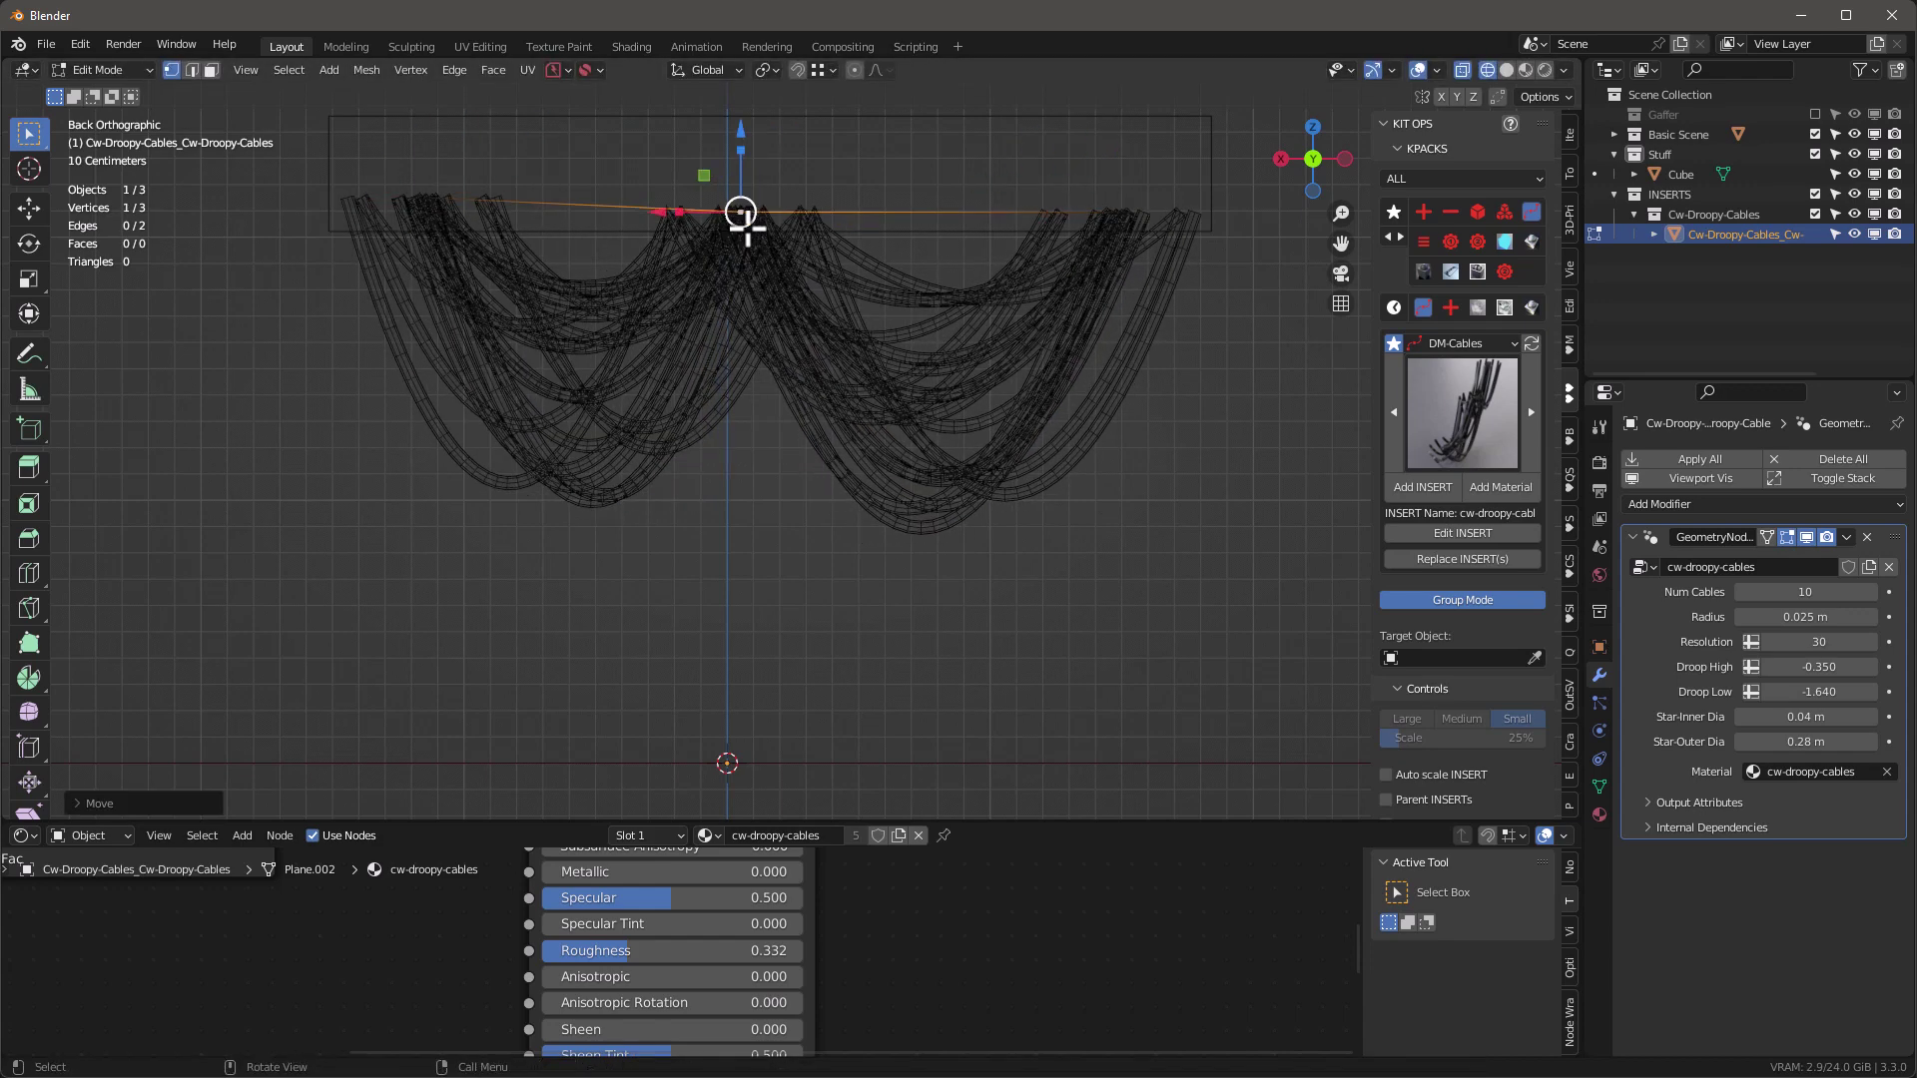
Extrude the path's end vertex on the negative X side about 2.25 m outward and down past the cube.
scroll(747, 227, "down", 4)
left_click(920, 221)
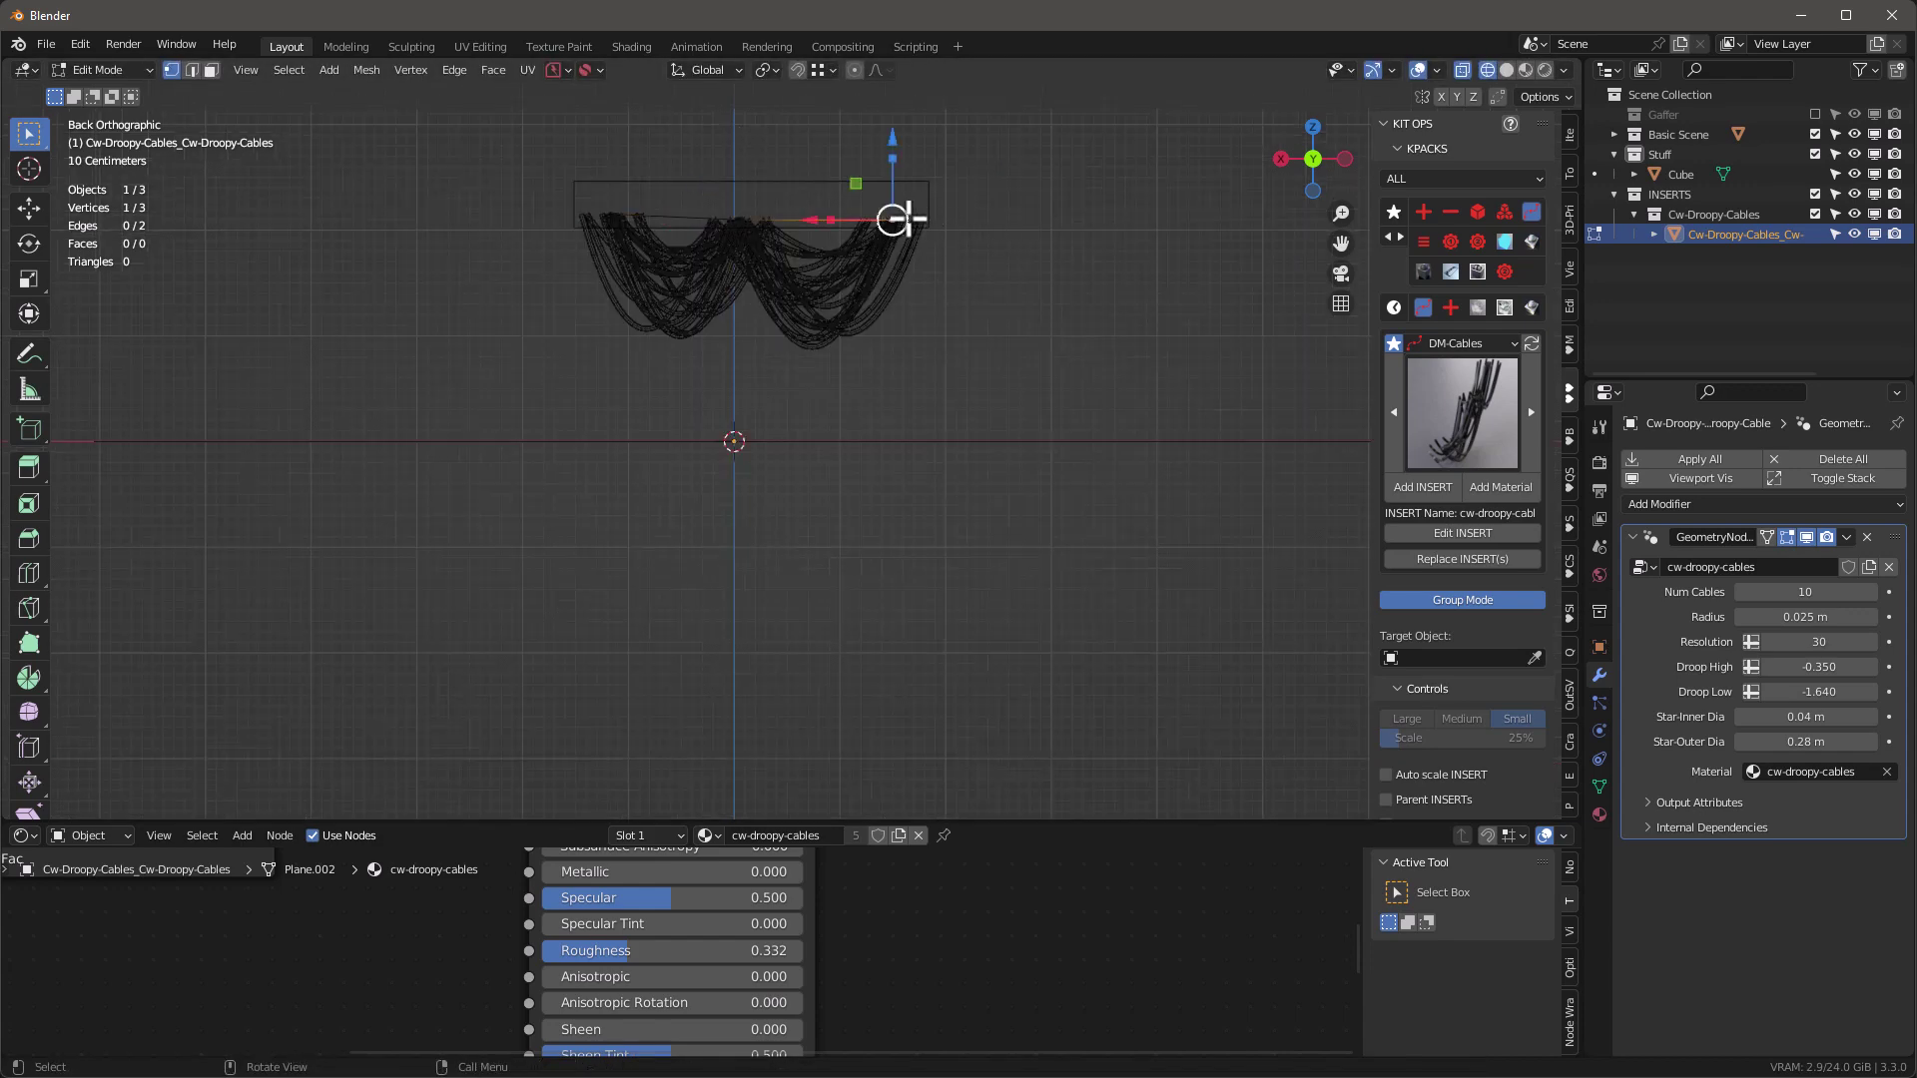
key("e")
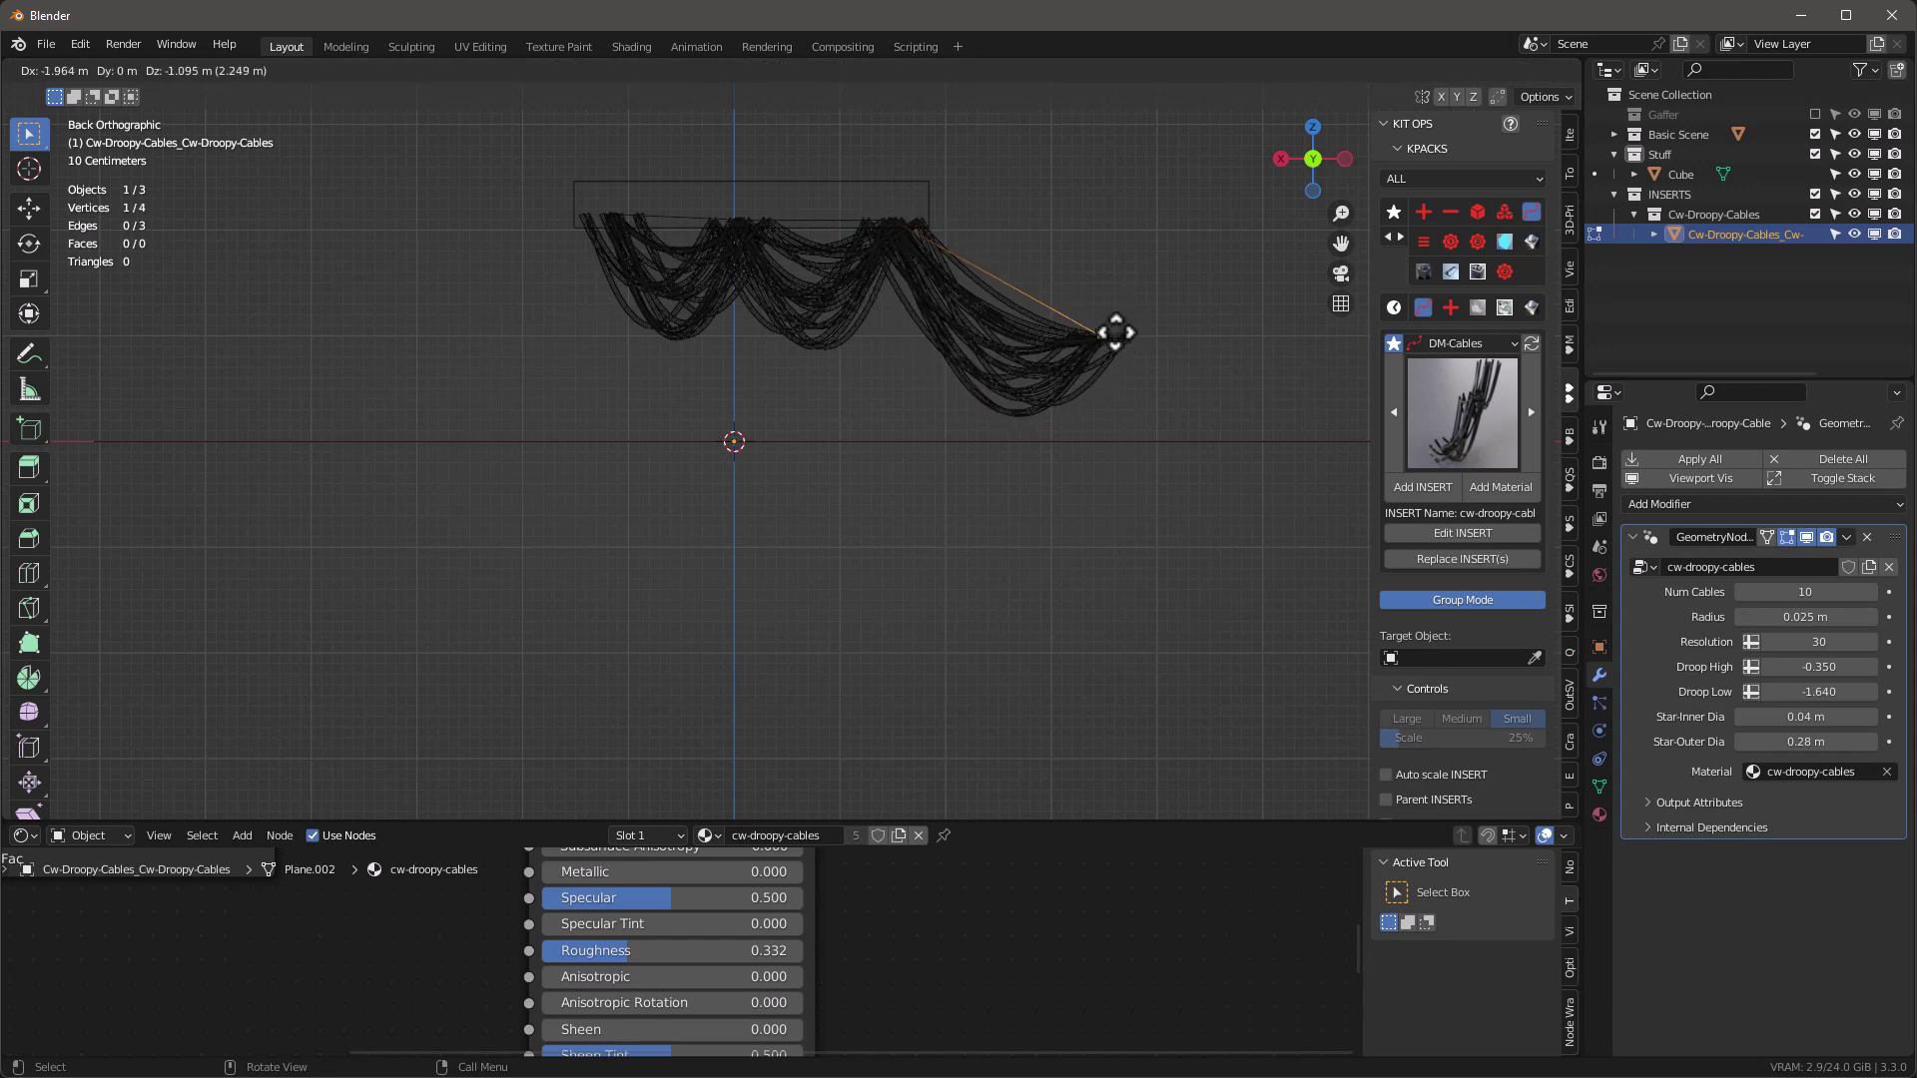
left_click(1146, 316)
middle_click_drag(842, 388, 901, 400)
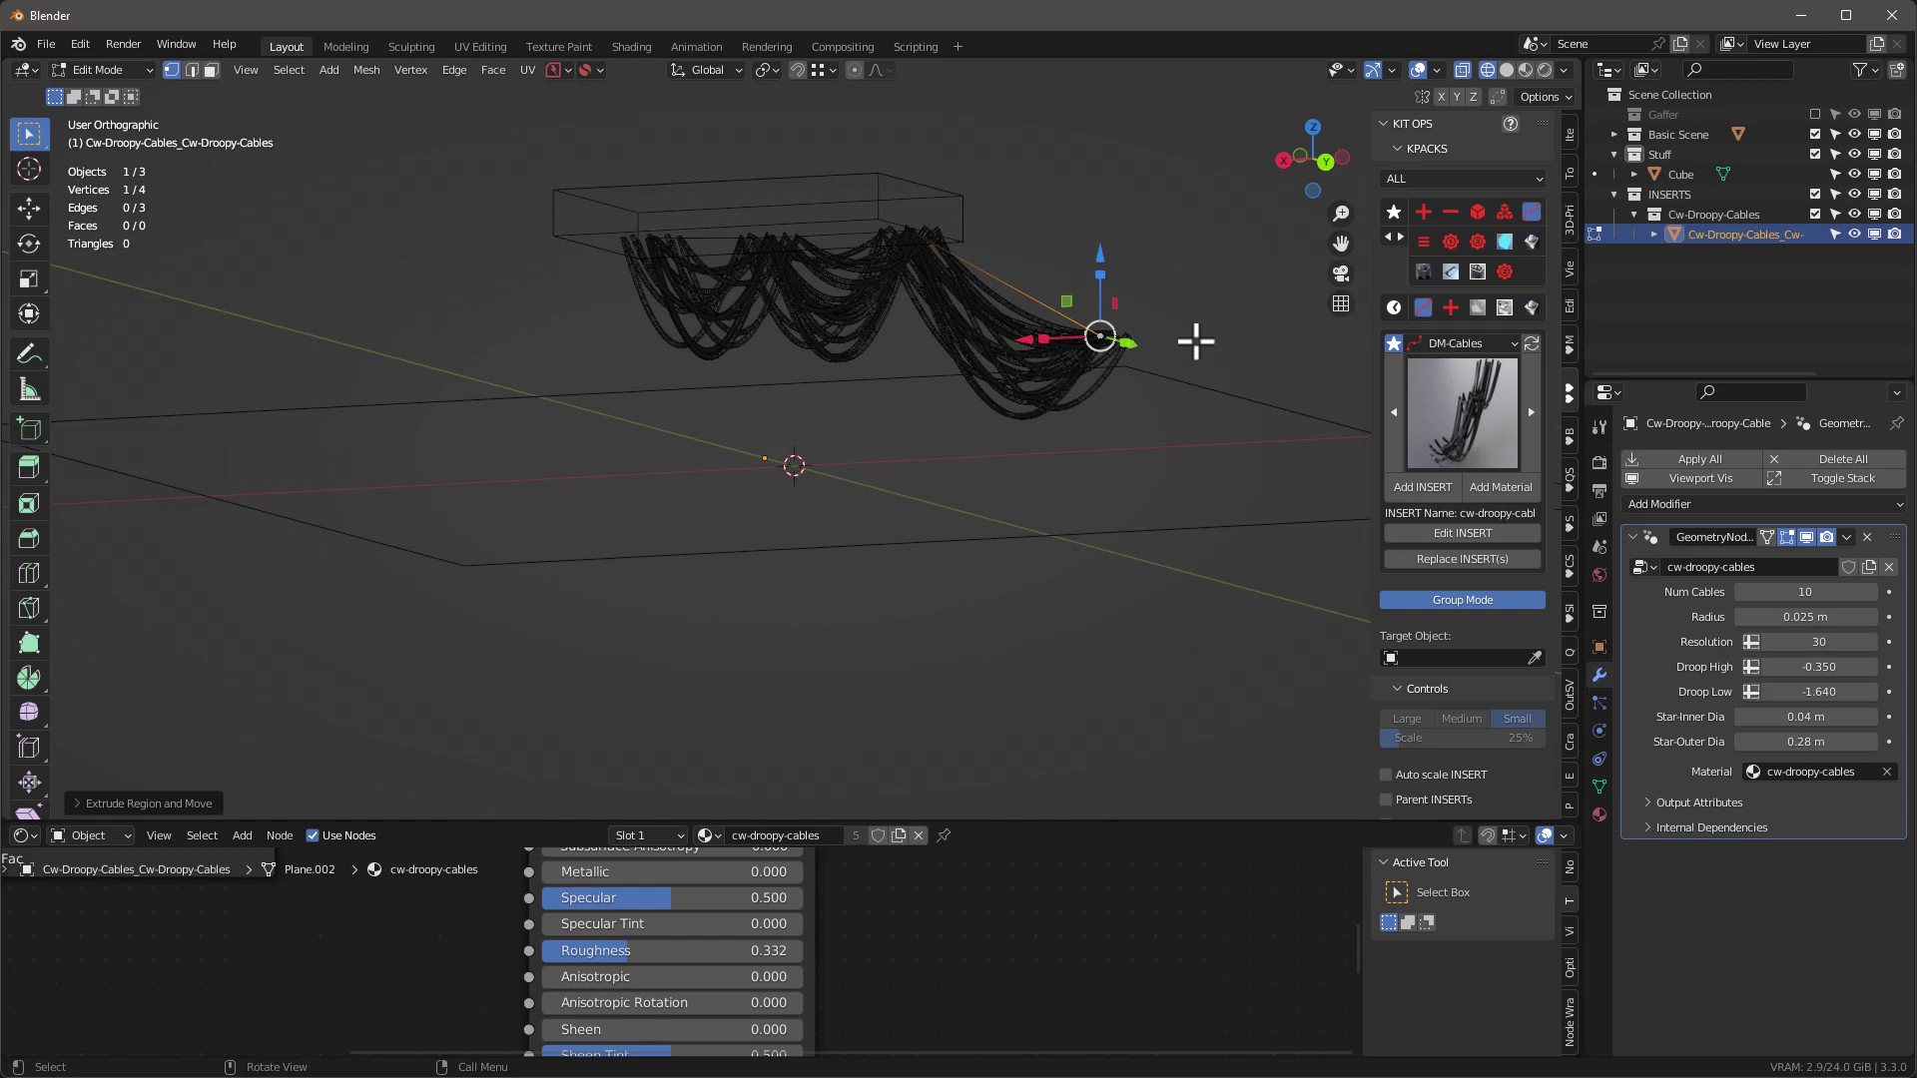
In the top view, extrude a branch from the middle vertex about 1.7 m along Y beyond the cube.
middle_click_drag(1195, 341, 810, 370)
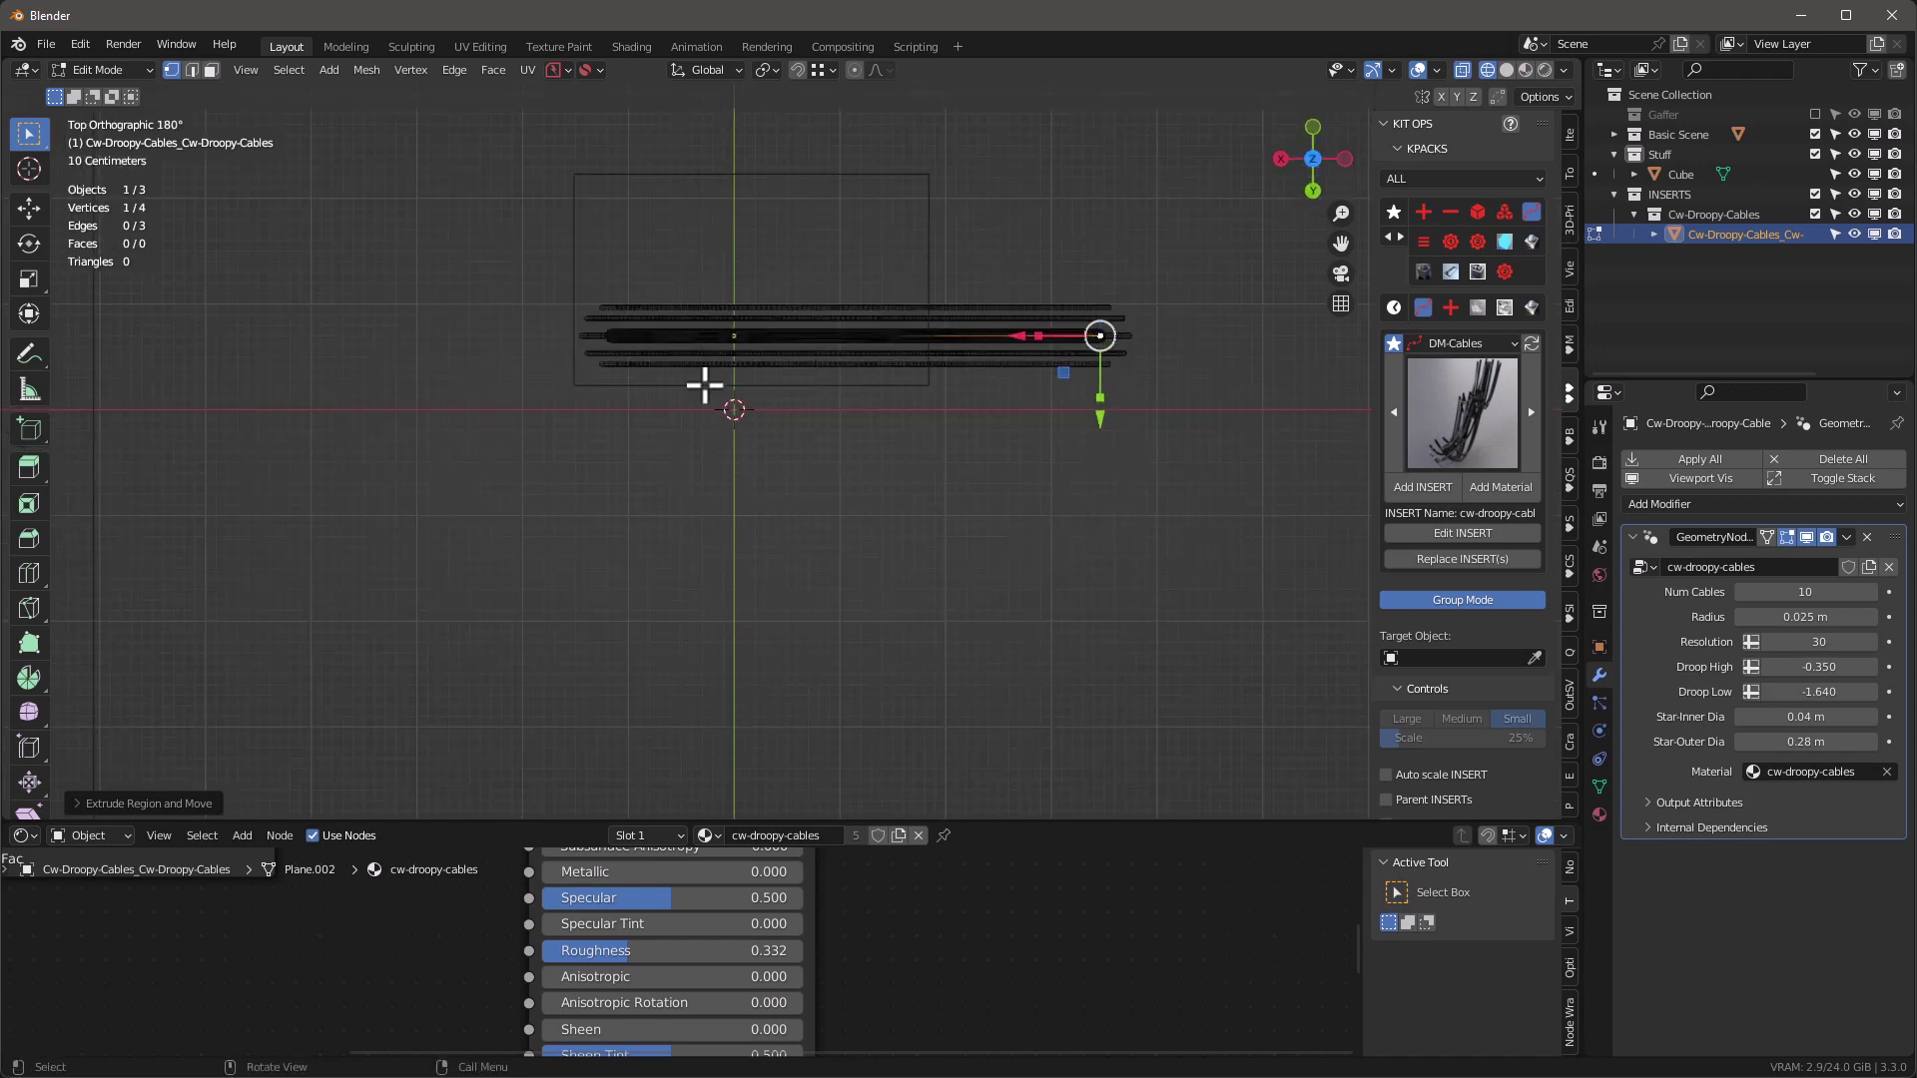
left_click(741, 338)
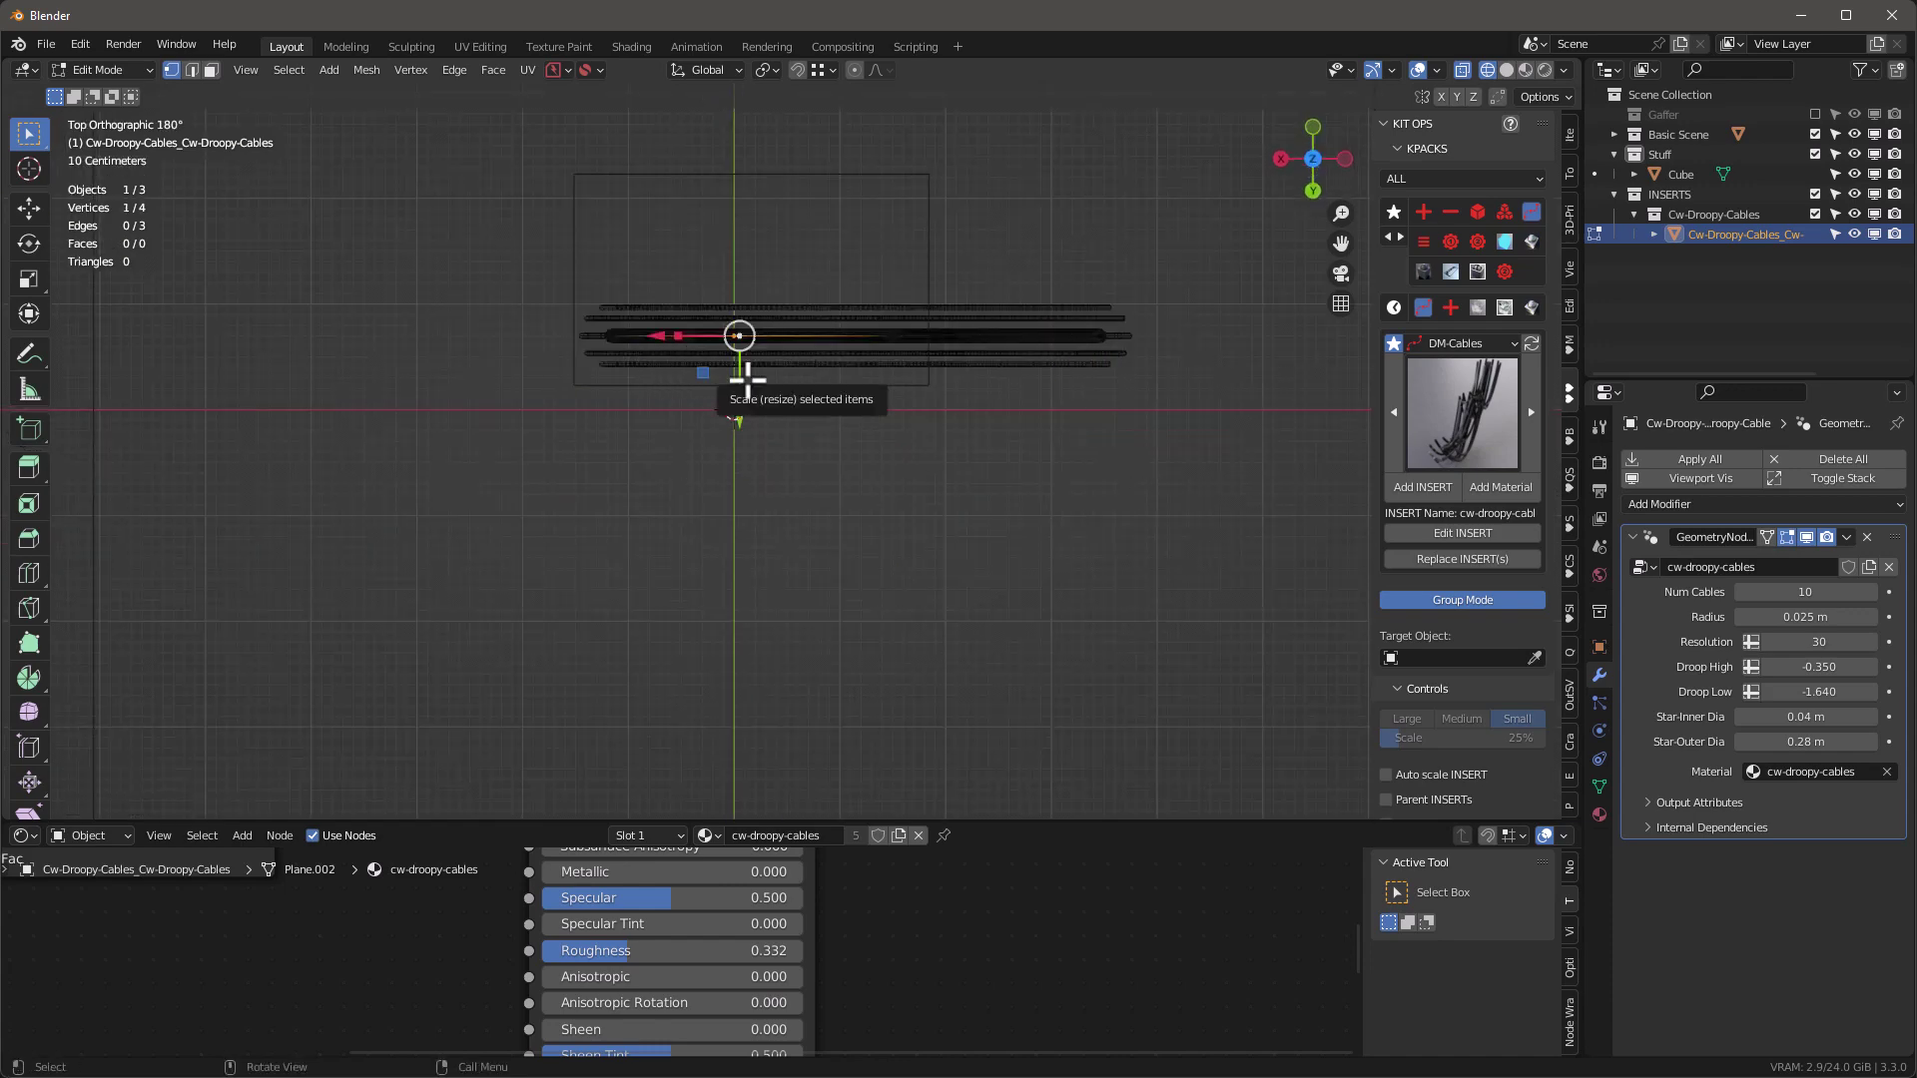
key("e")
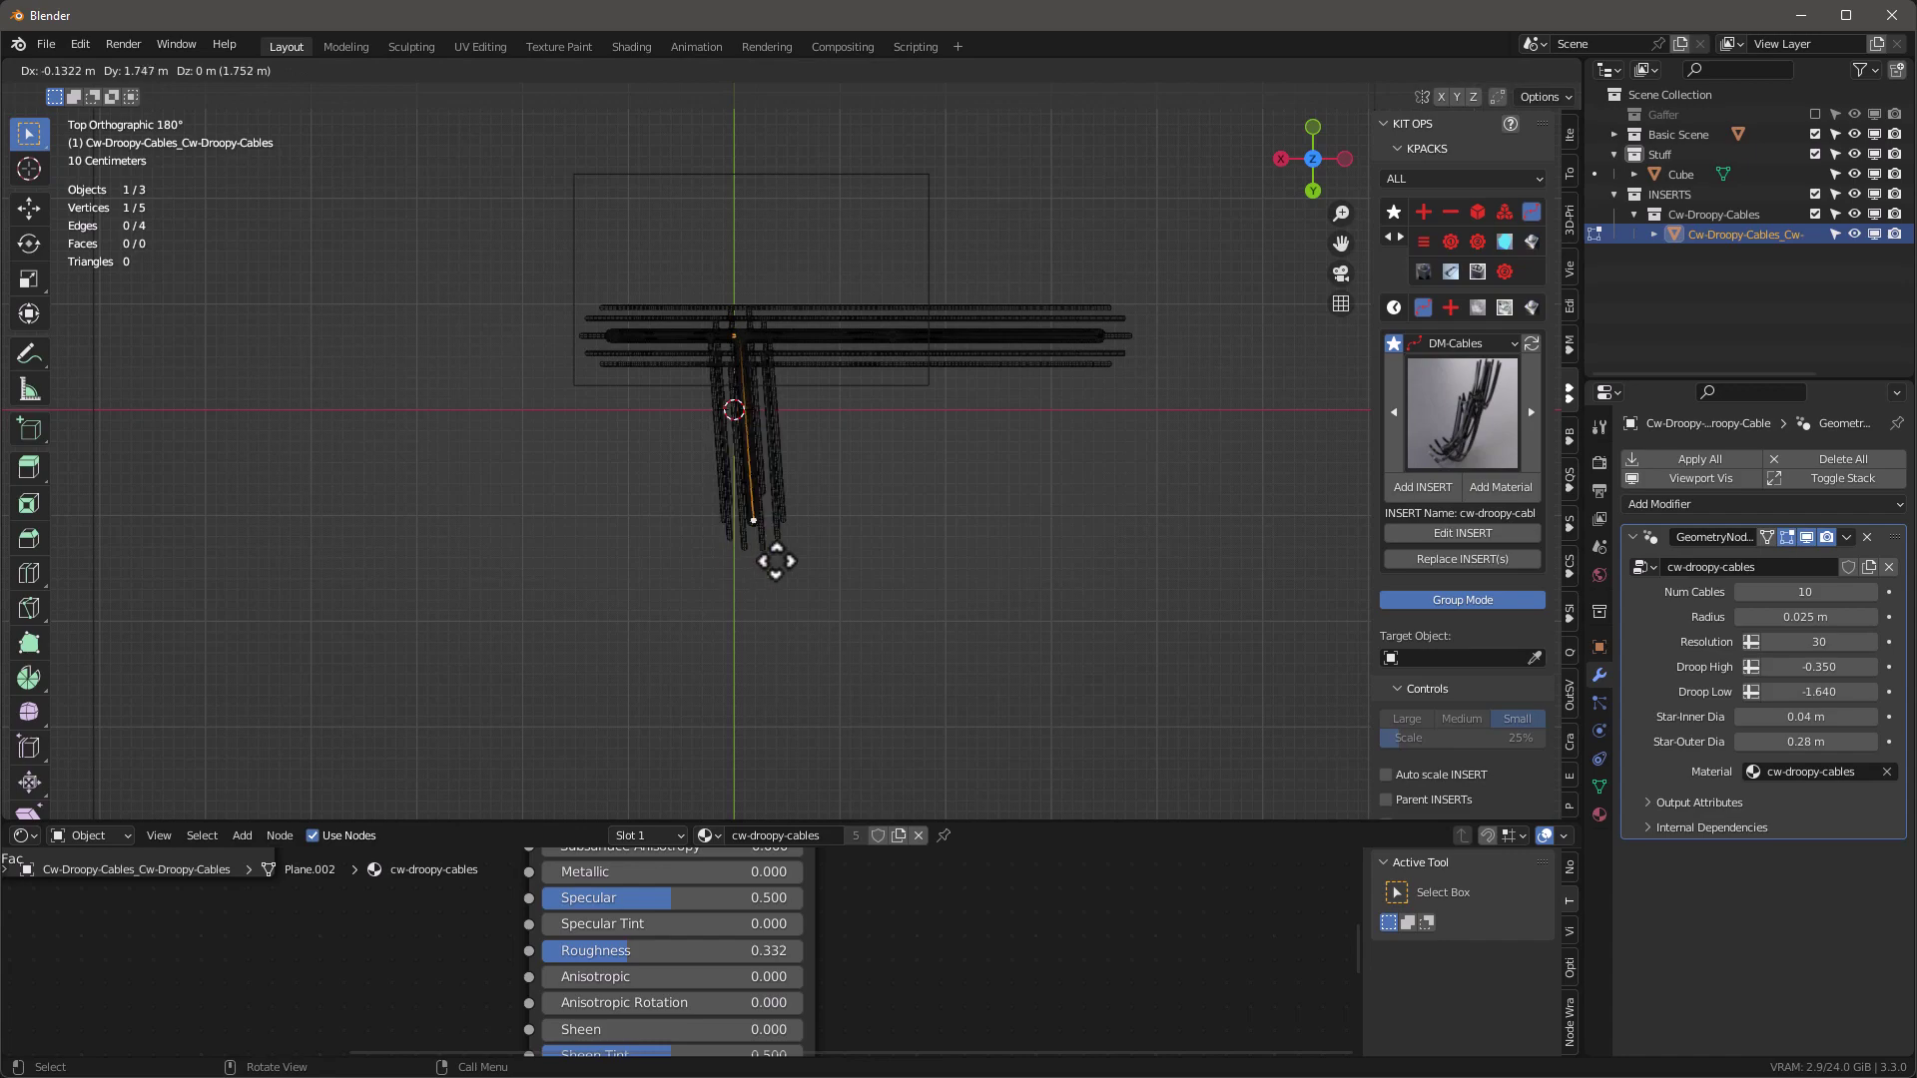
left_click(834, 556)
middle_click_drag(834, 556, 984, 461)
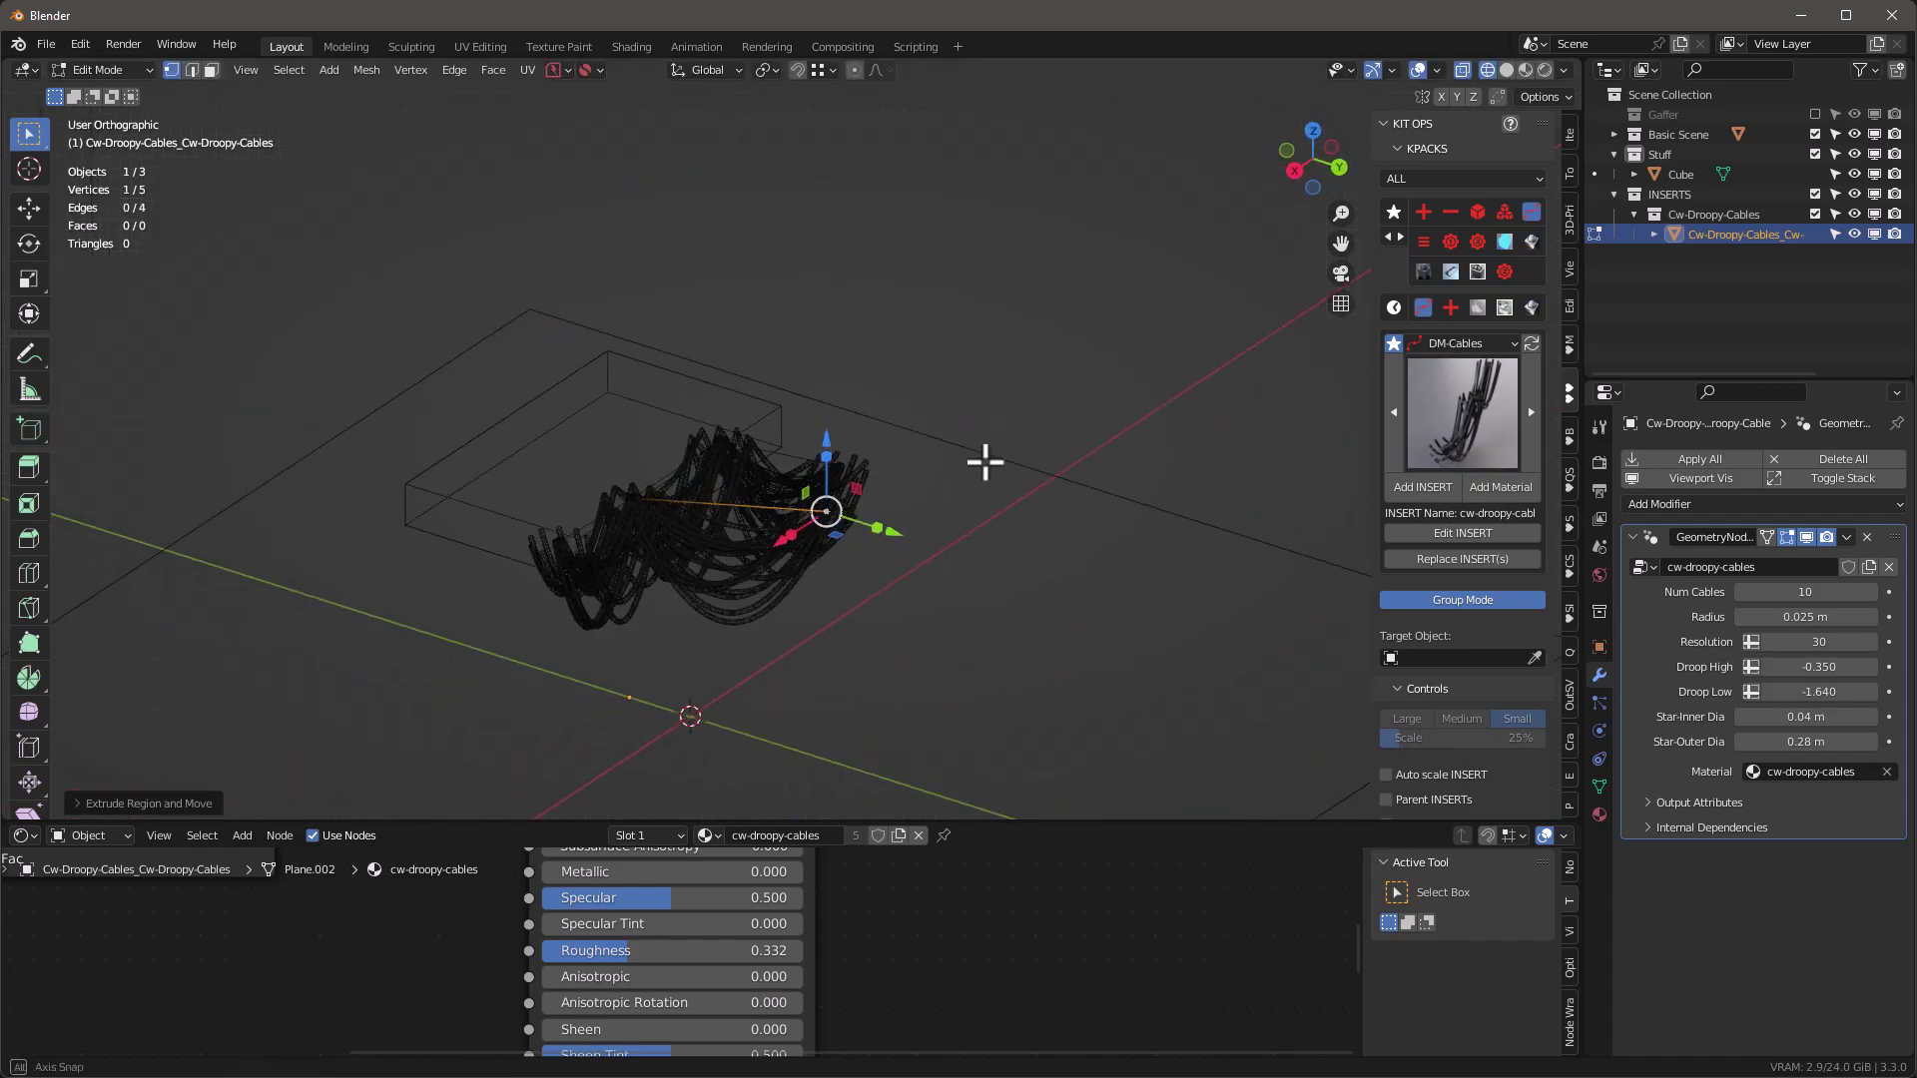
scroll(844, 578, "up", 4)
Check the branched cables in Solid shading and switch the viewport to Material Preview.
key("z")
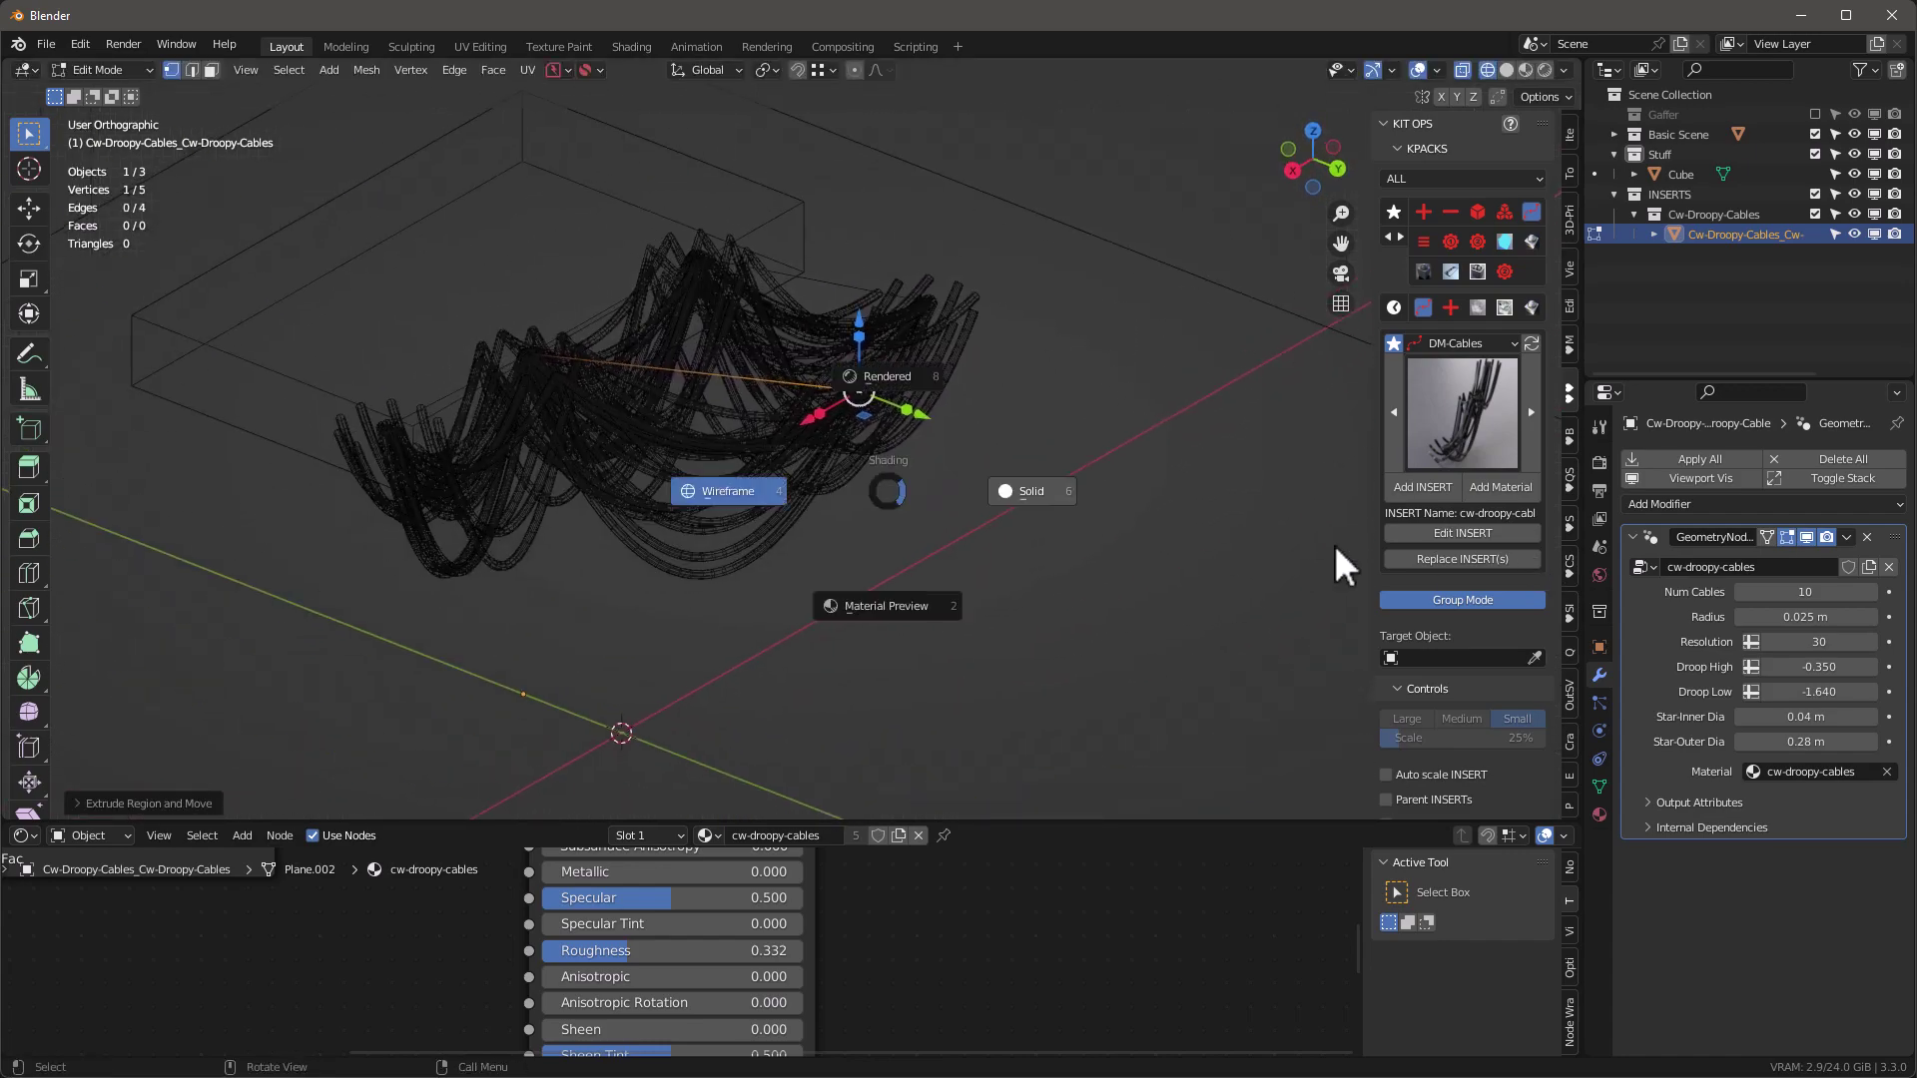
left_click(1336, 548)
mouse_move(1050, 569)
middle_mouse_down()
mouse_move(992, 500)
mouse_move(796, 483)
mouse_move(941, 548)
mouse_move(1016, 541)
middle_mouse_up()
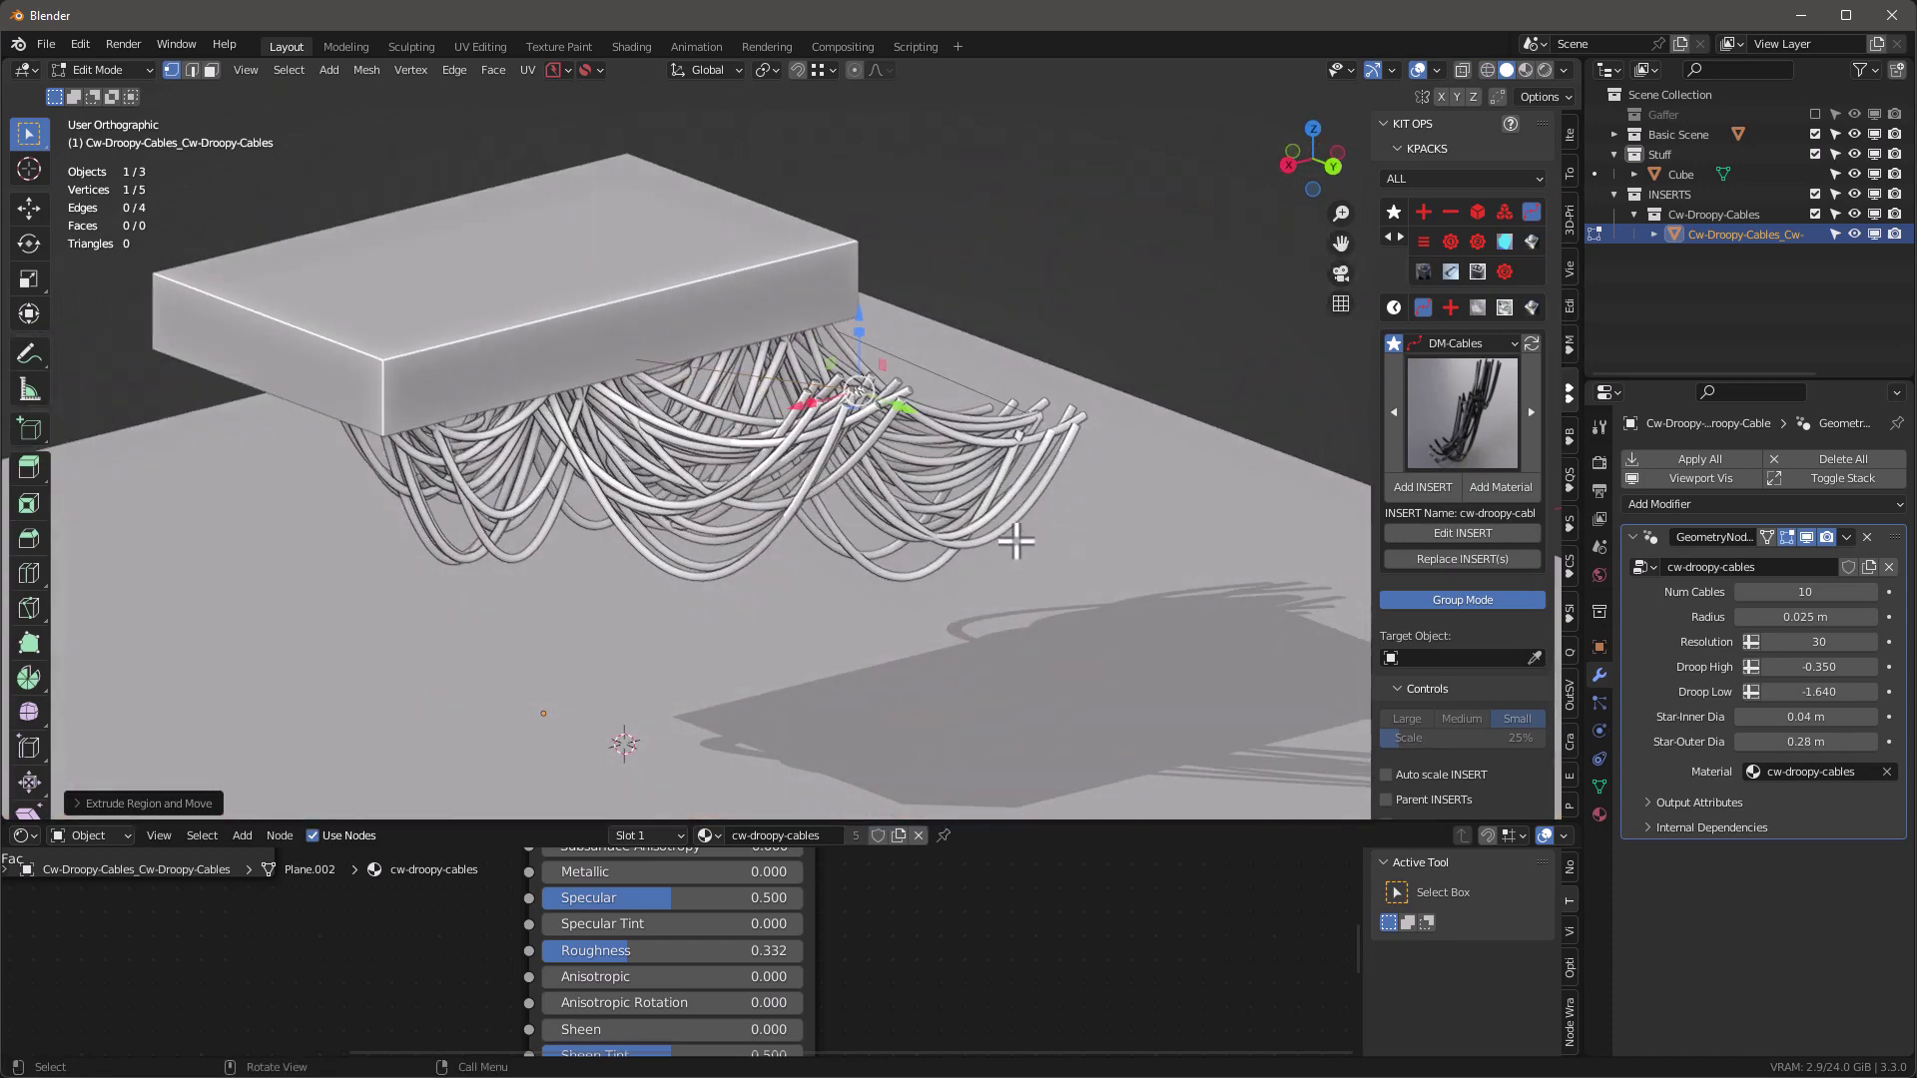
key("z")
left_click(1039, 661)
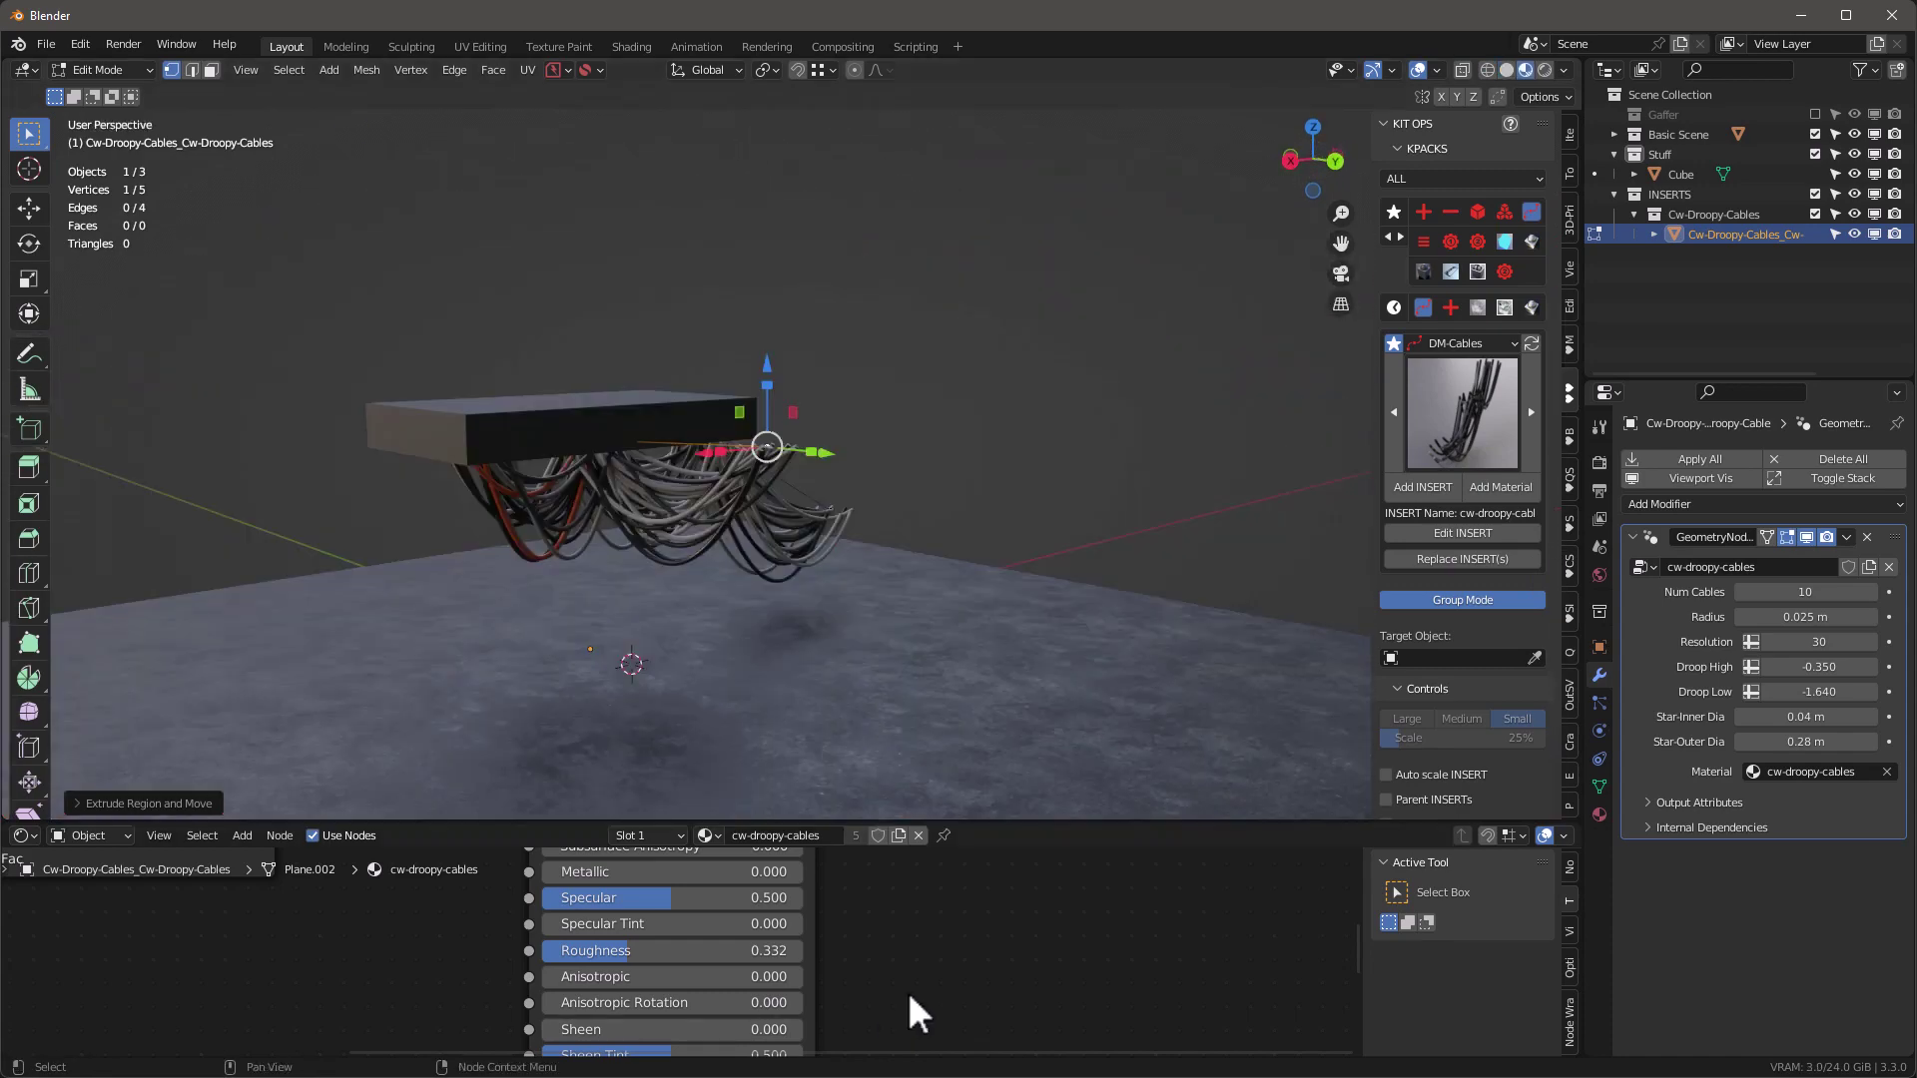
Recolour the middle stop of the cable material's colour ramp to blue with hue 0.639, saturation 0.841 and value 0.148.
scroll(985, 992, "down", 4)
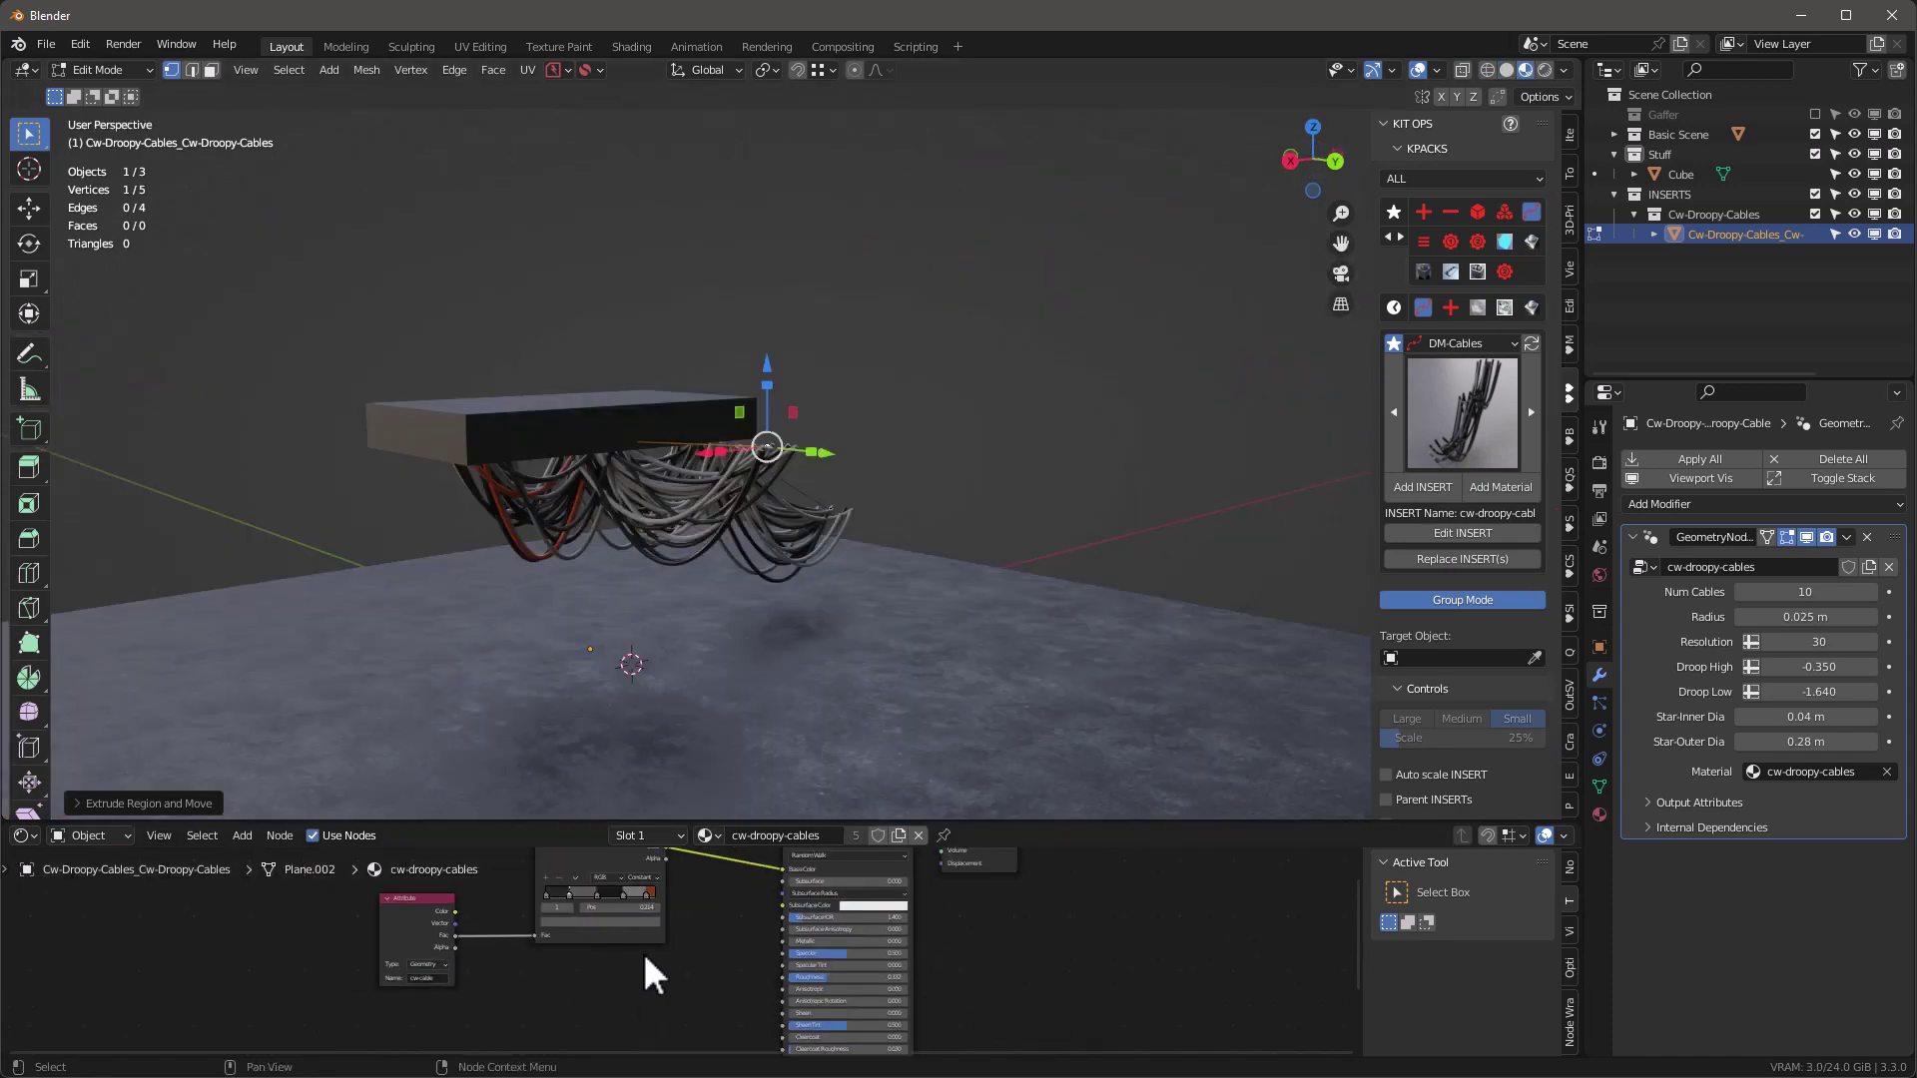
middle_click_drag(645, 956, 759, 1028)
scroll(685, 1015, "up", 5)
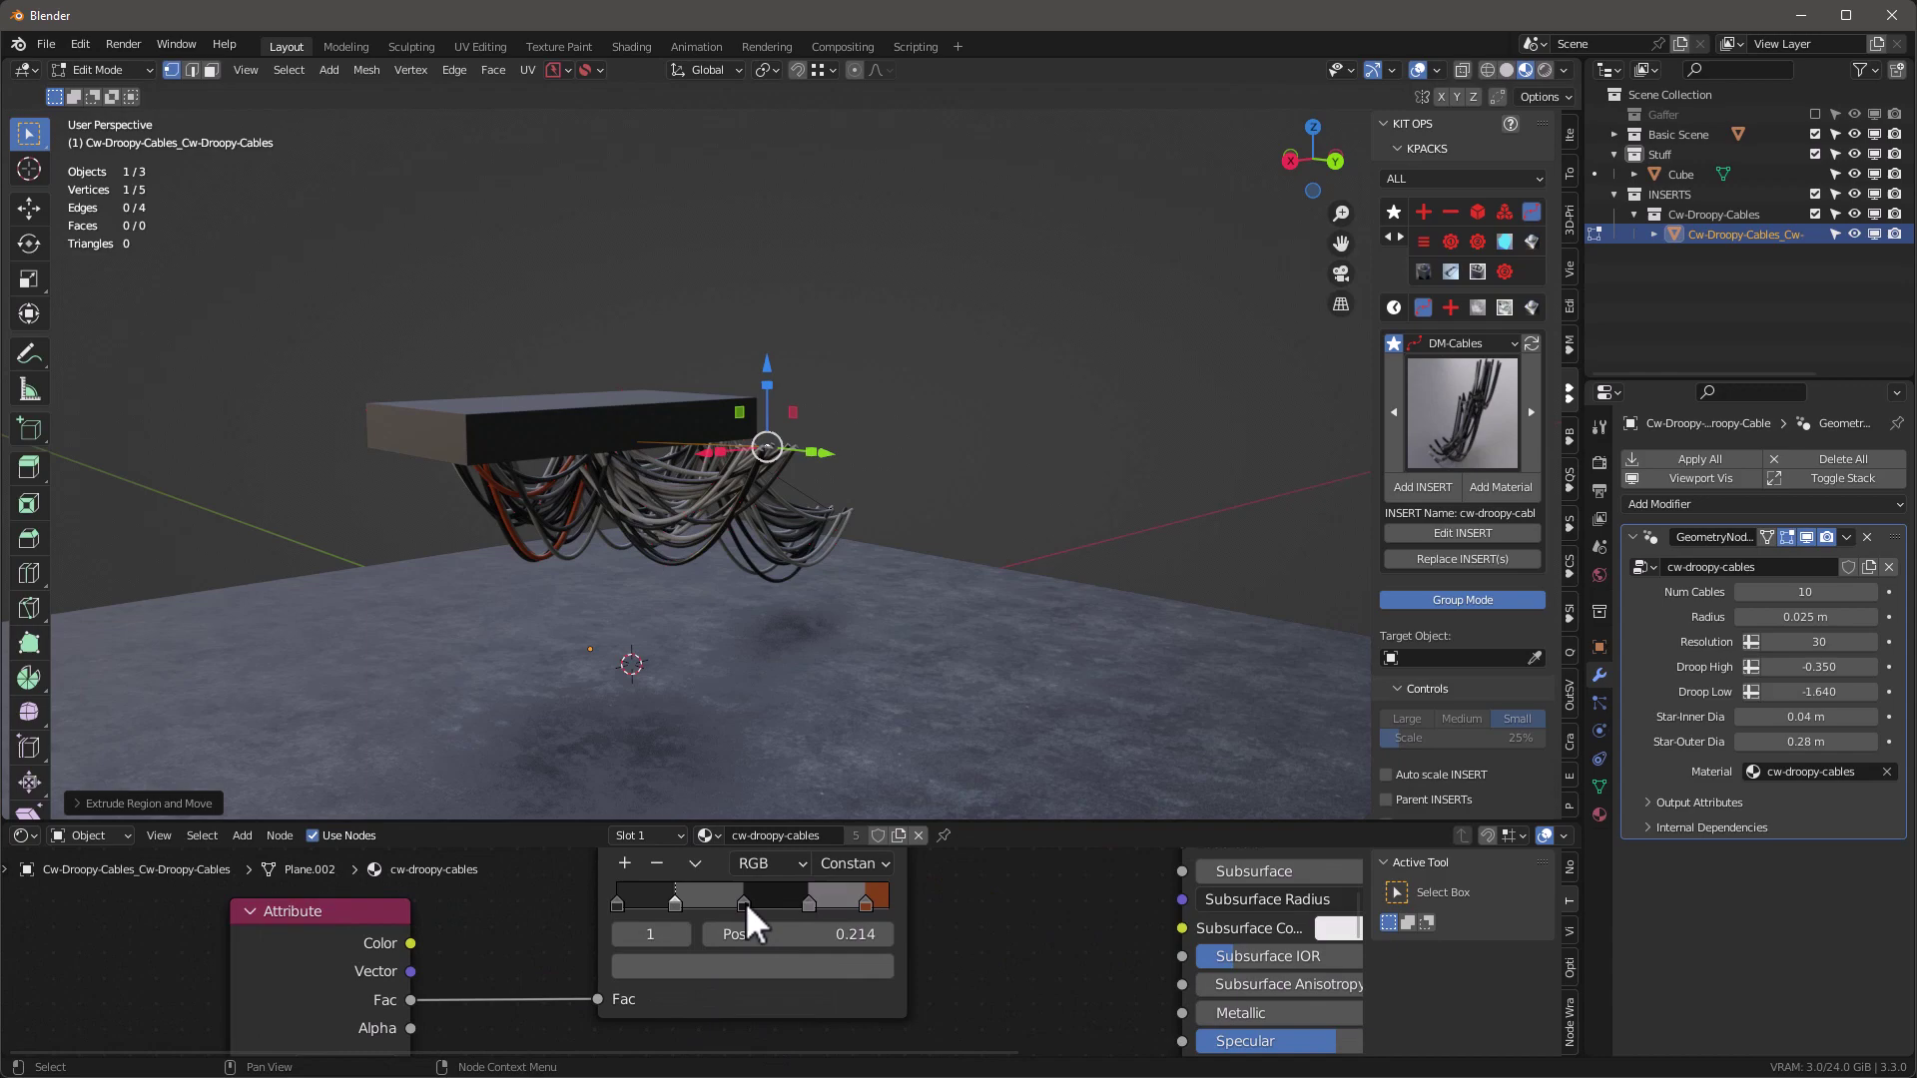
left_click(743, 902)
left_click(751, 965)
left_click(834, 657)
left_click(726, 670)
left_click(750, 640)
left_click_drag(833, 655, 833, 705)
left_click(761, 648)
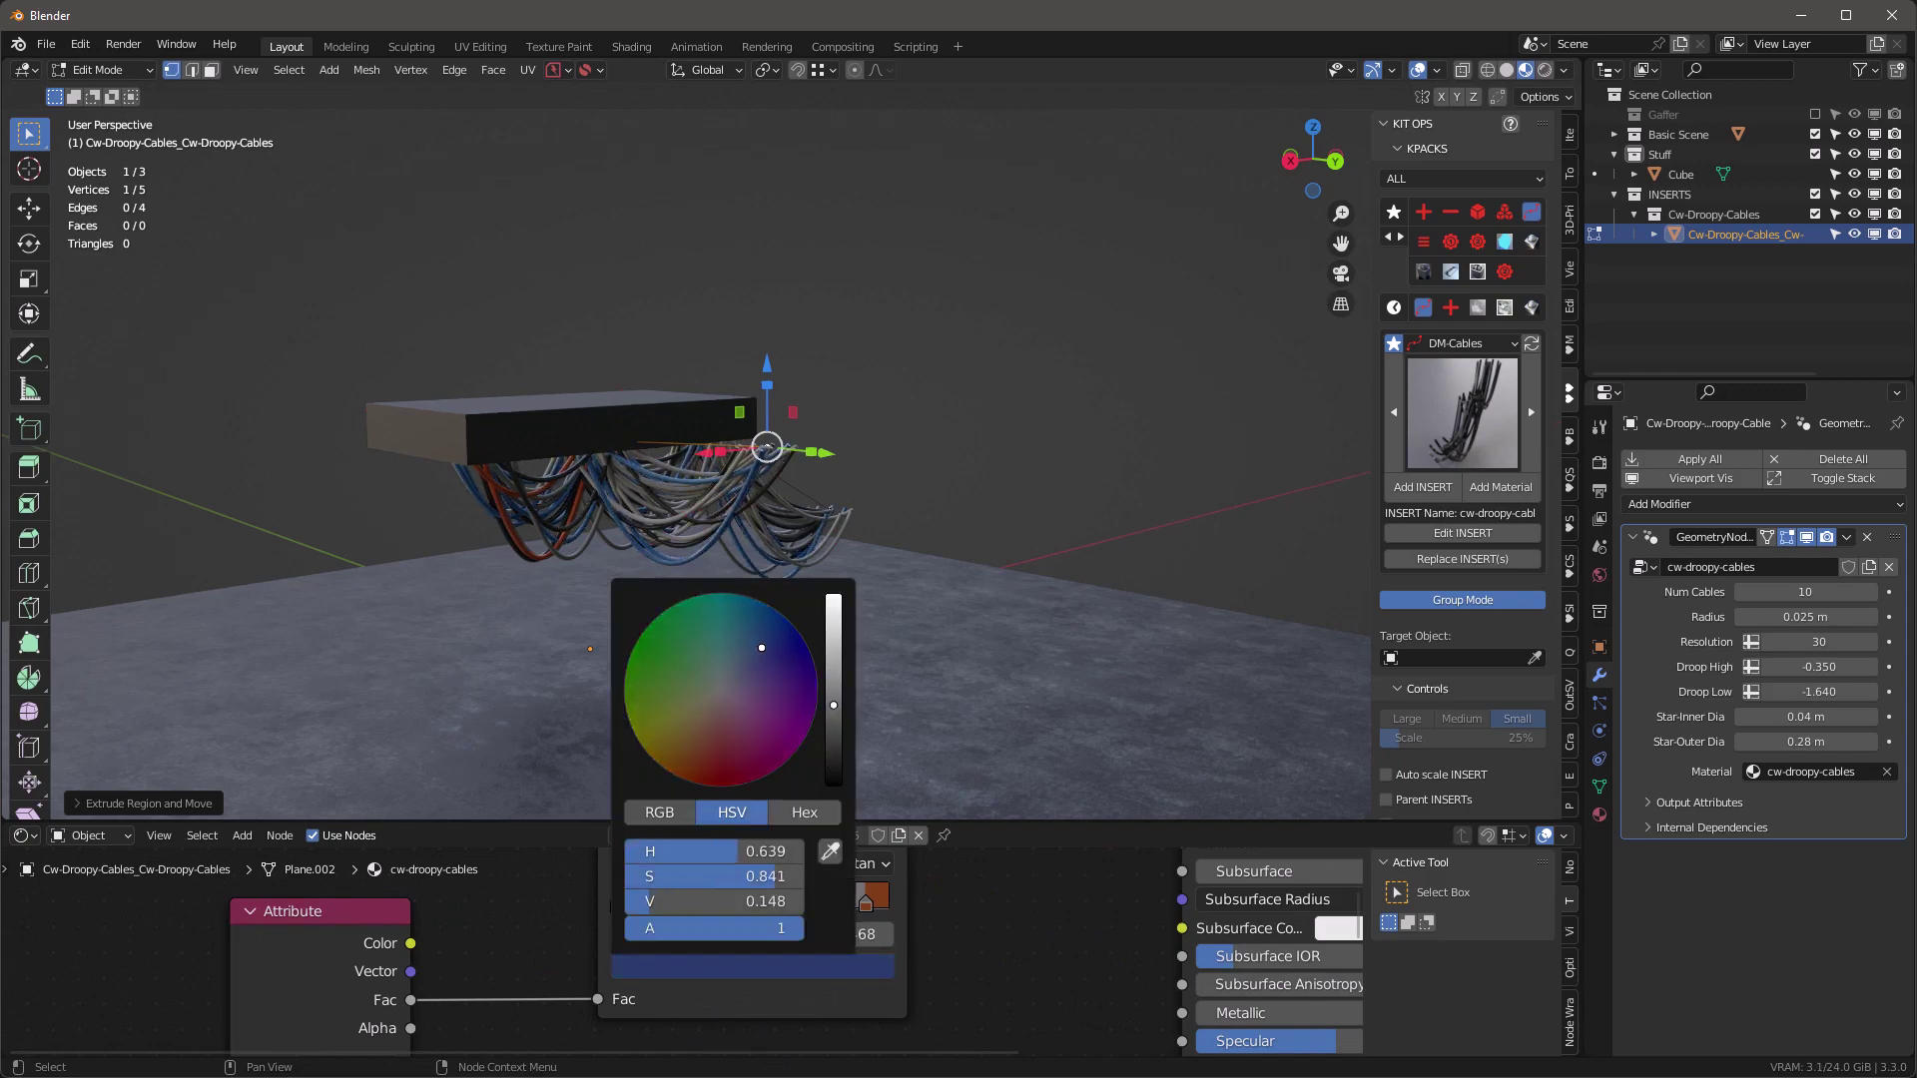
left_click(953, 369)
Set the droopy cables' Num Cables to 43 and their Radius to 0.013 m, and inspect the strands up close.
middle_click_drag(958, 381, 1010, 368)
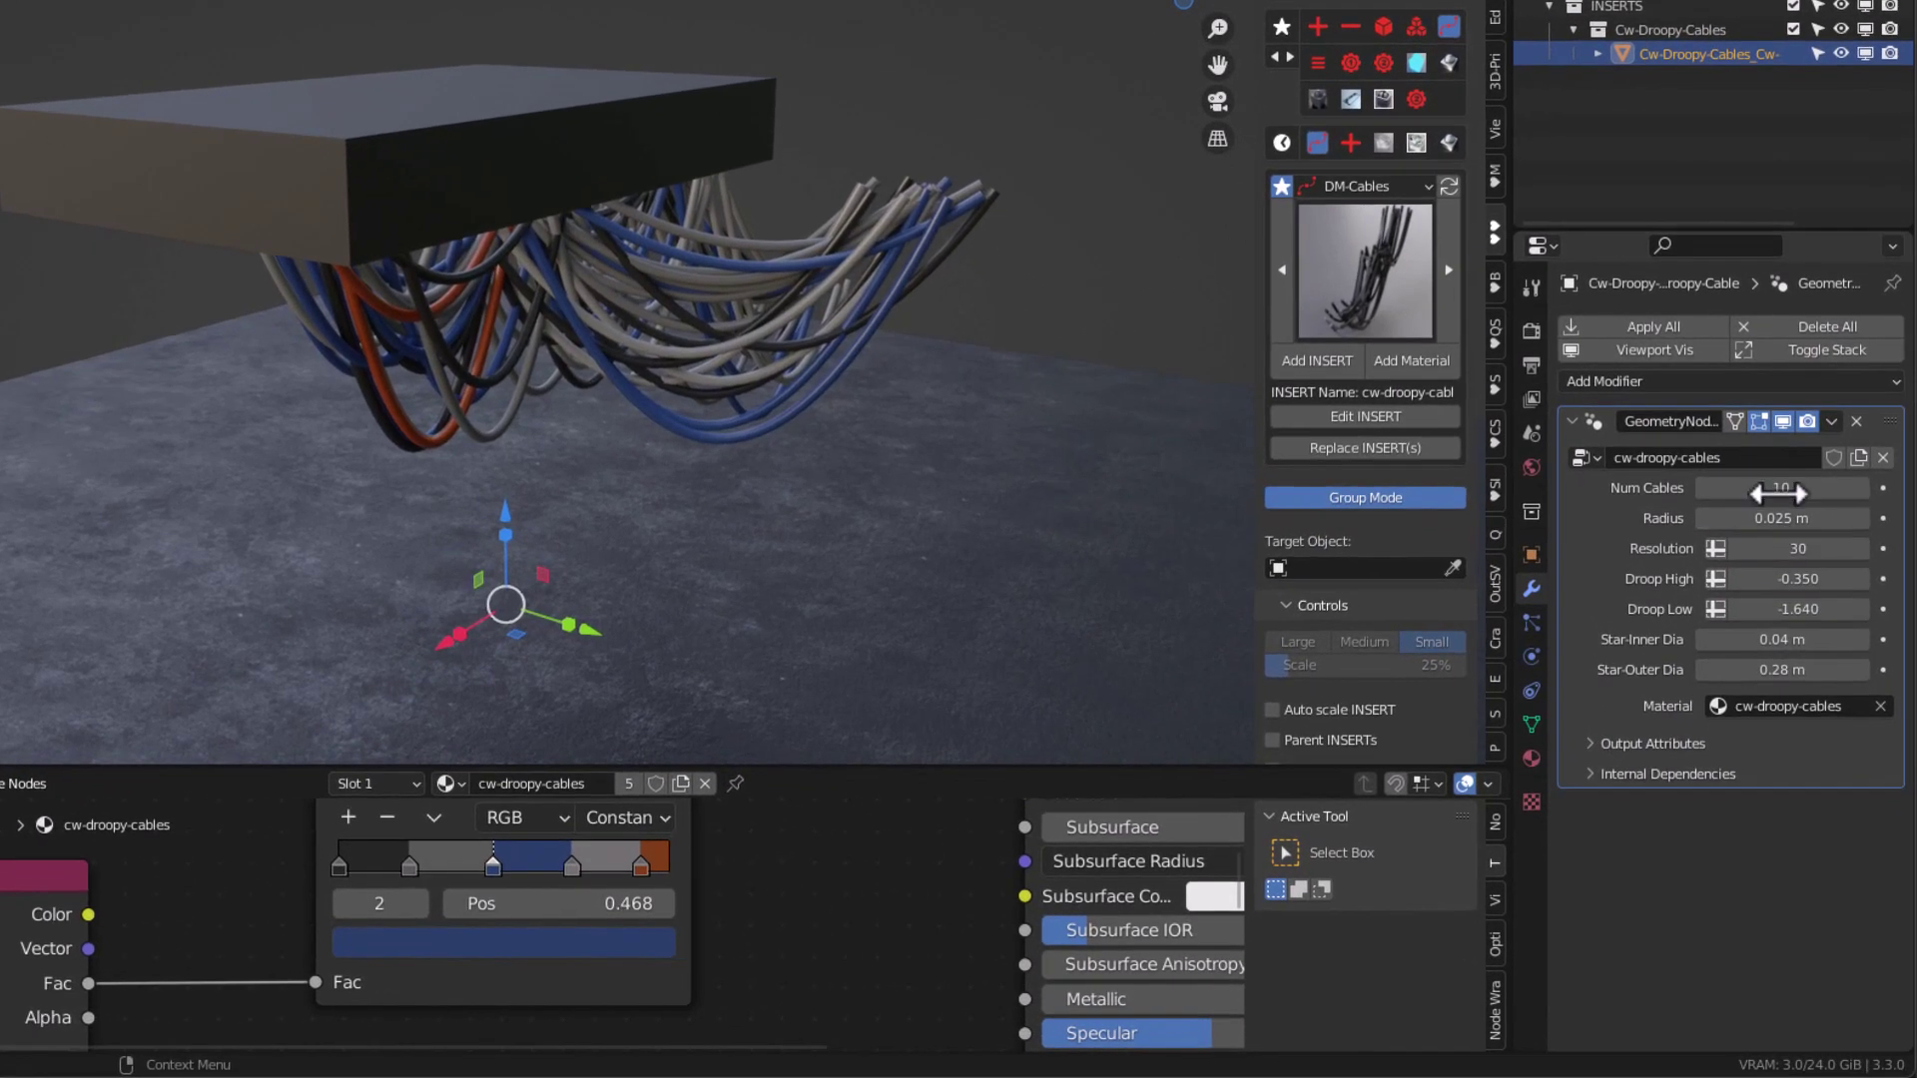
mouse_move(1781, 492)
left_mouse_down()
mouse_move(1800, 513)
mouse_move(1770, 513)
left_mouse_up()
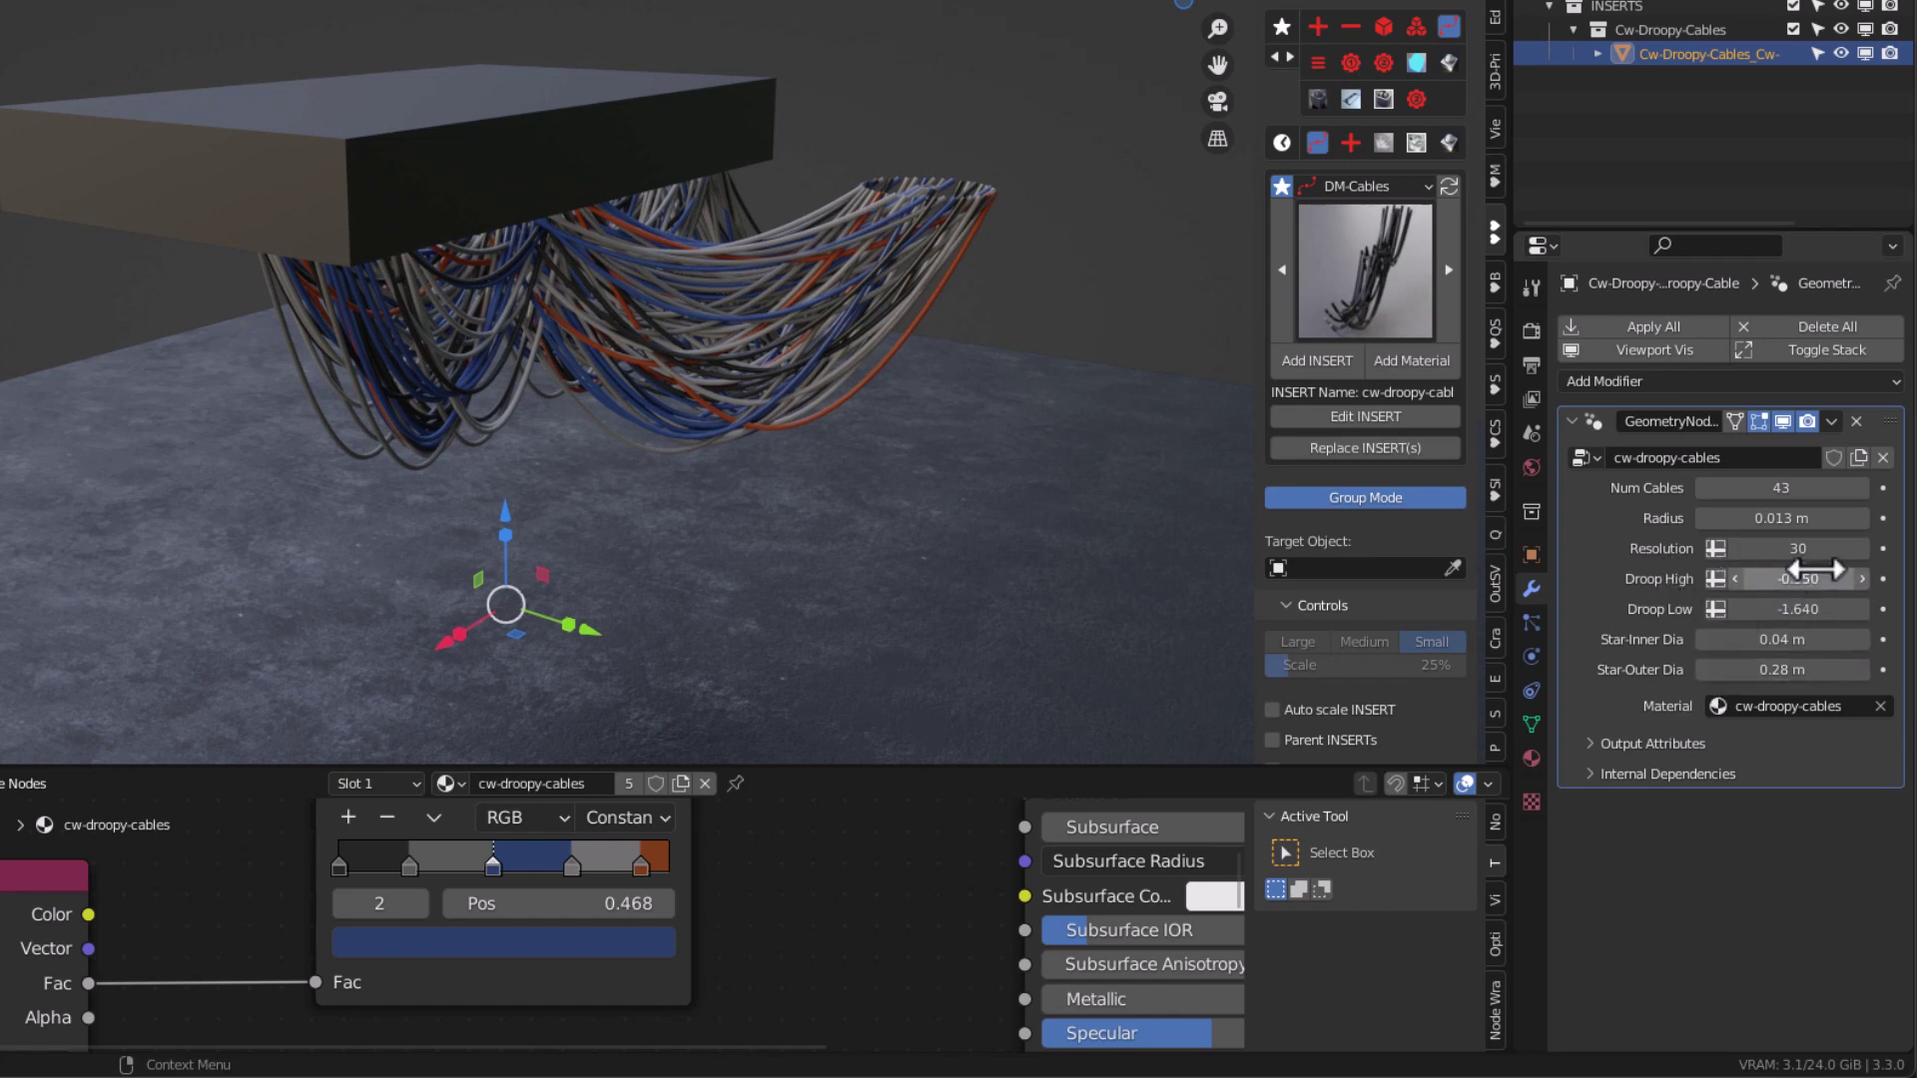
scroll(841, 393, "up", 6)
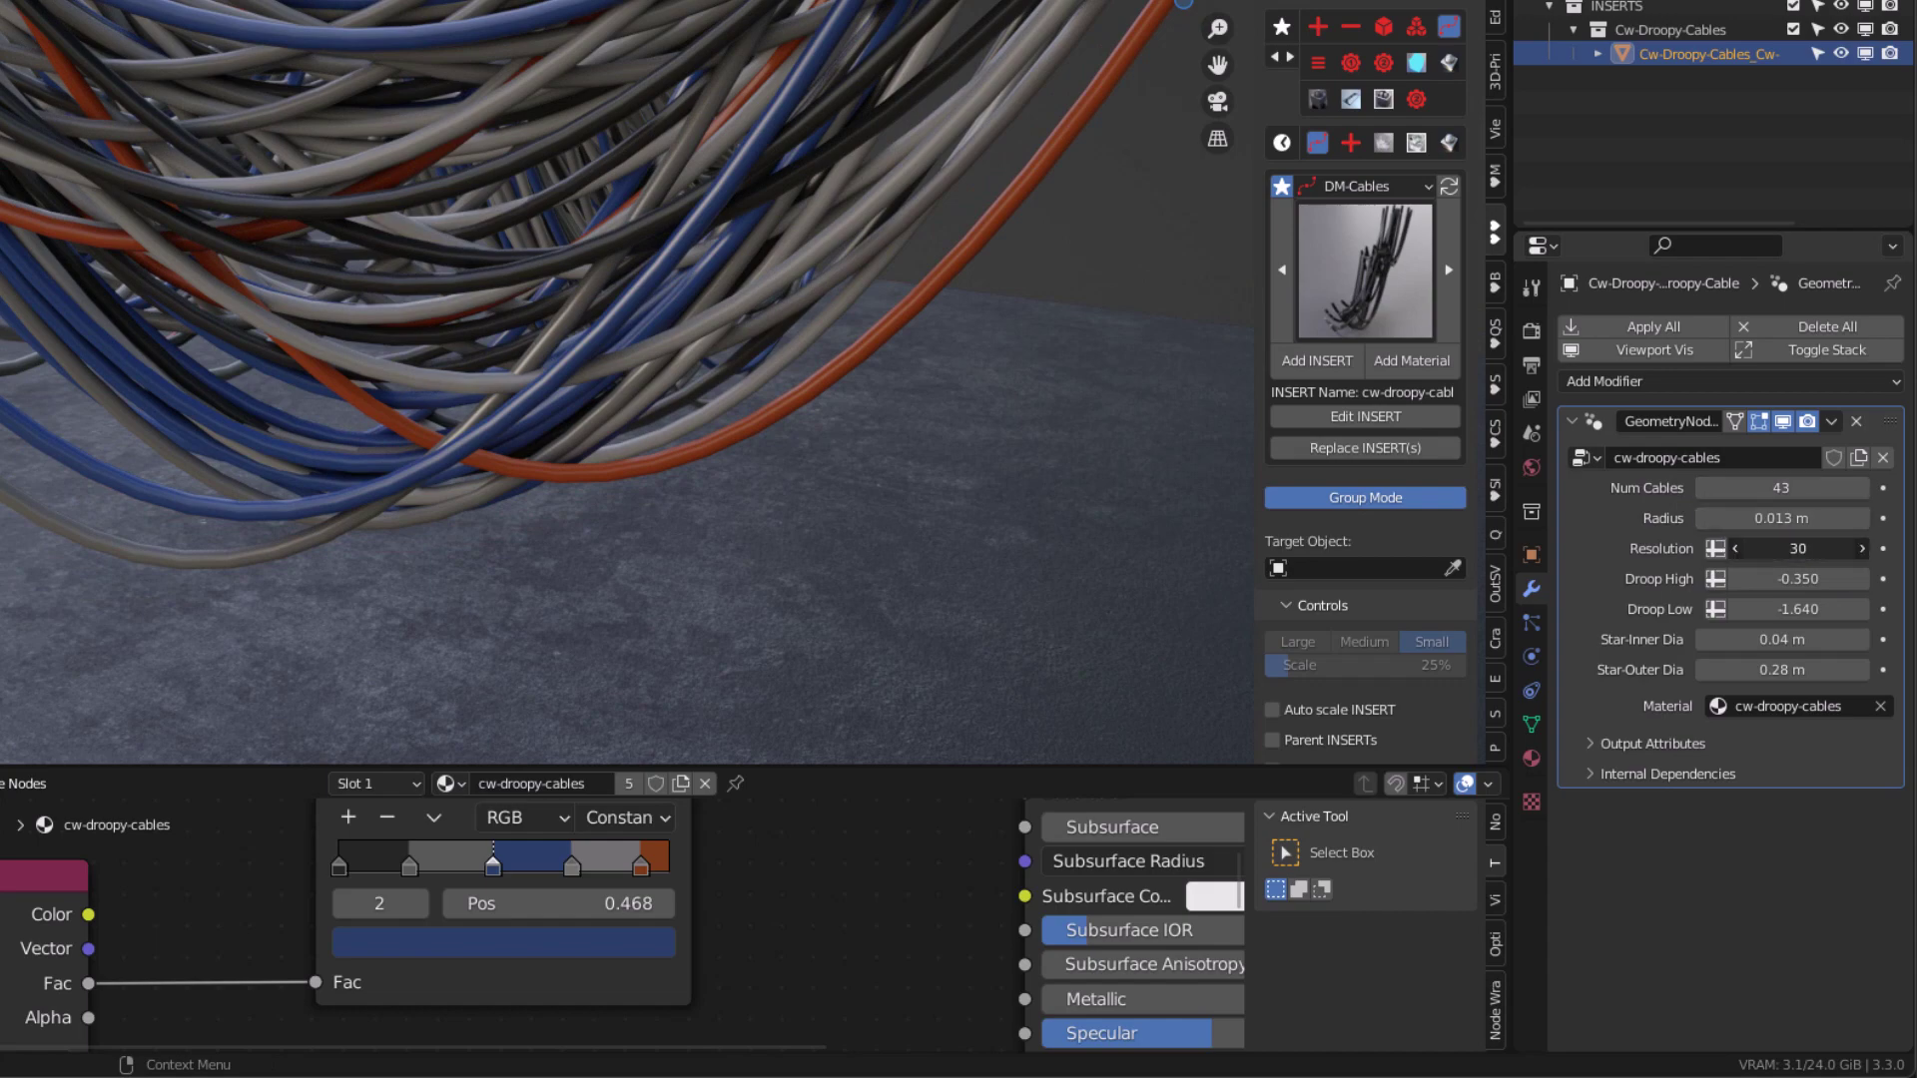
Try a much lower Resolution on the droopy cables and restore it to 30.
left_click_drag(1795, 549, 1681, 549)
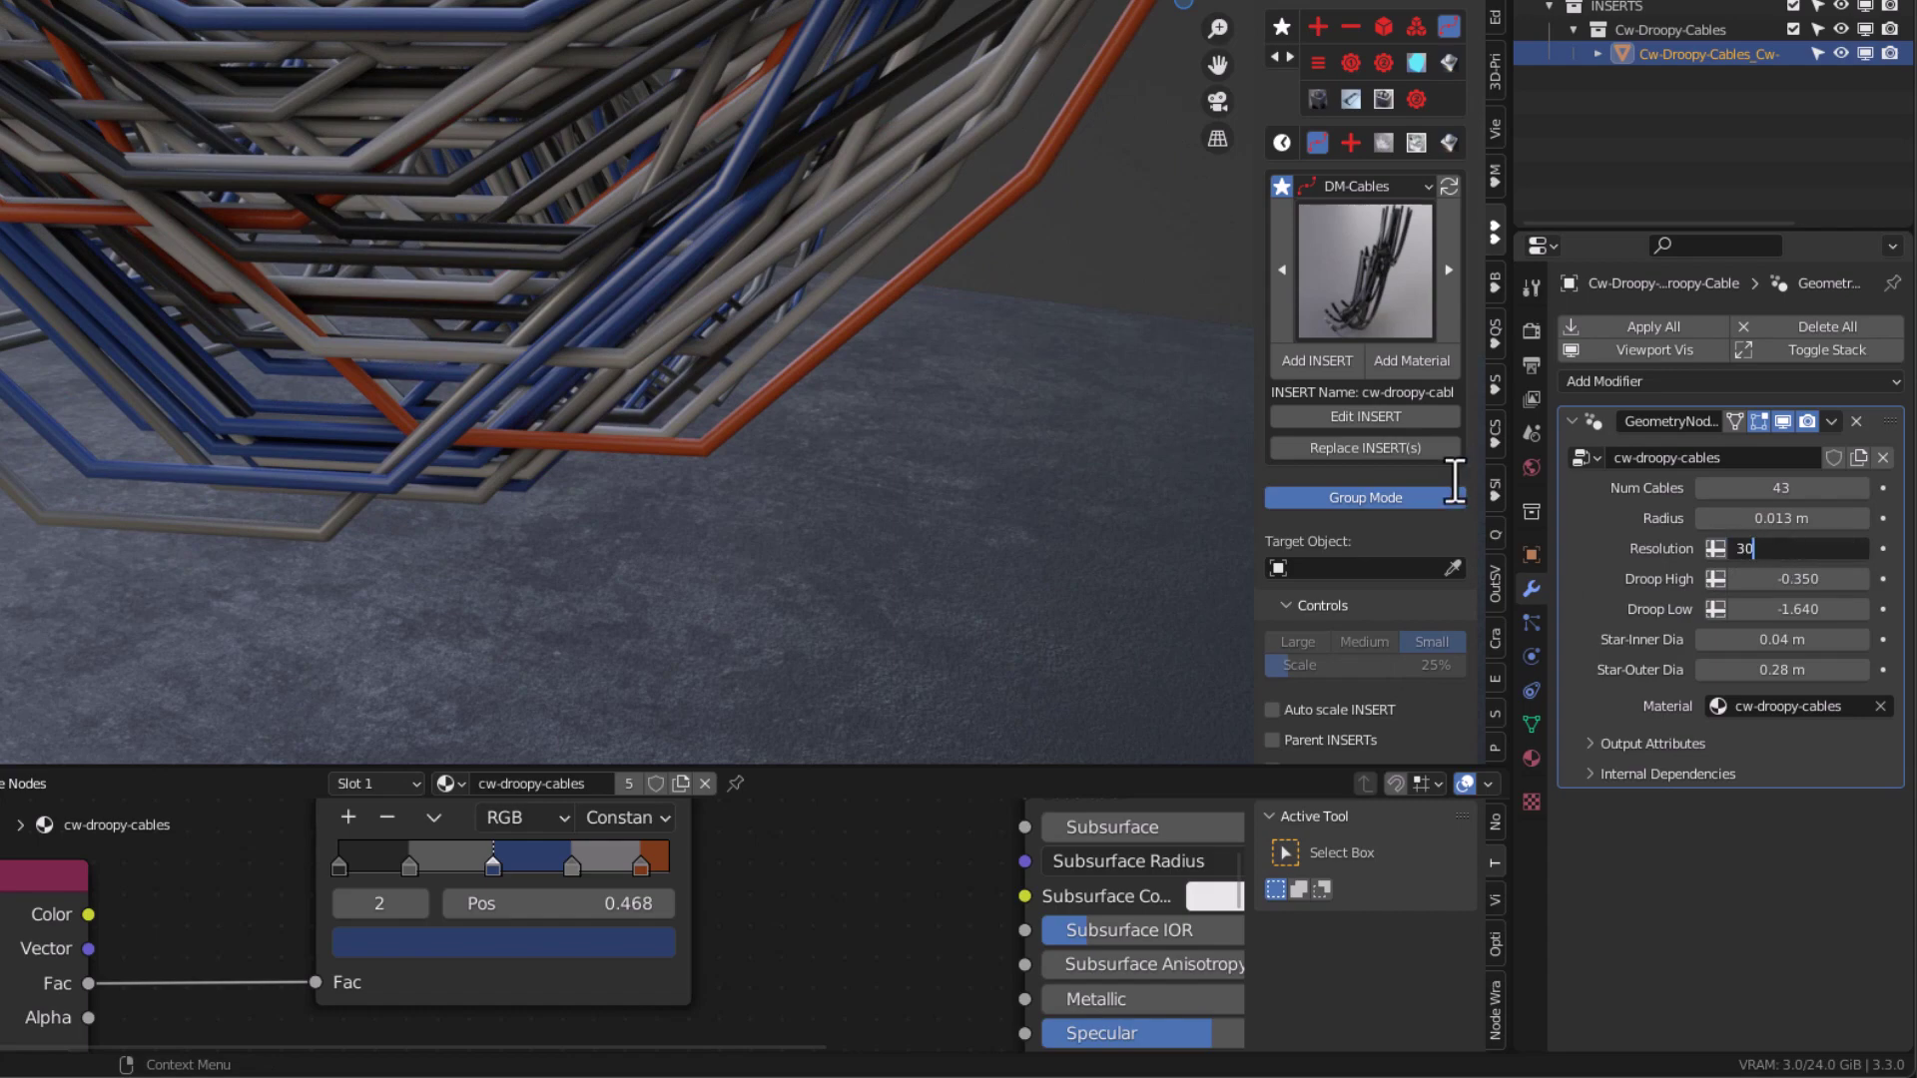
key("Return")
scroll(541, 330, "down", 5)
scroll(541, 331, "up", 2)
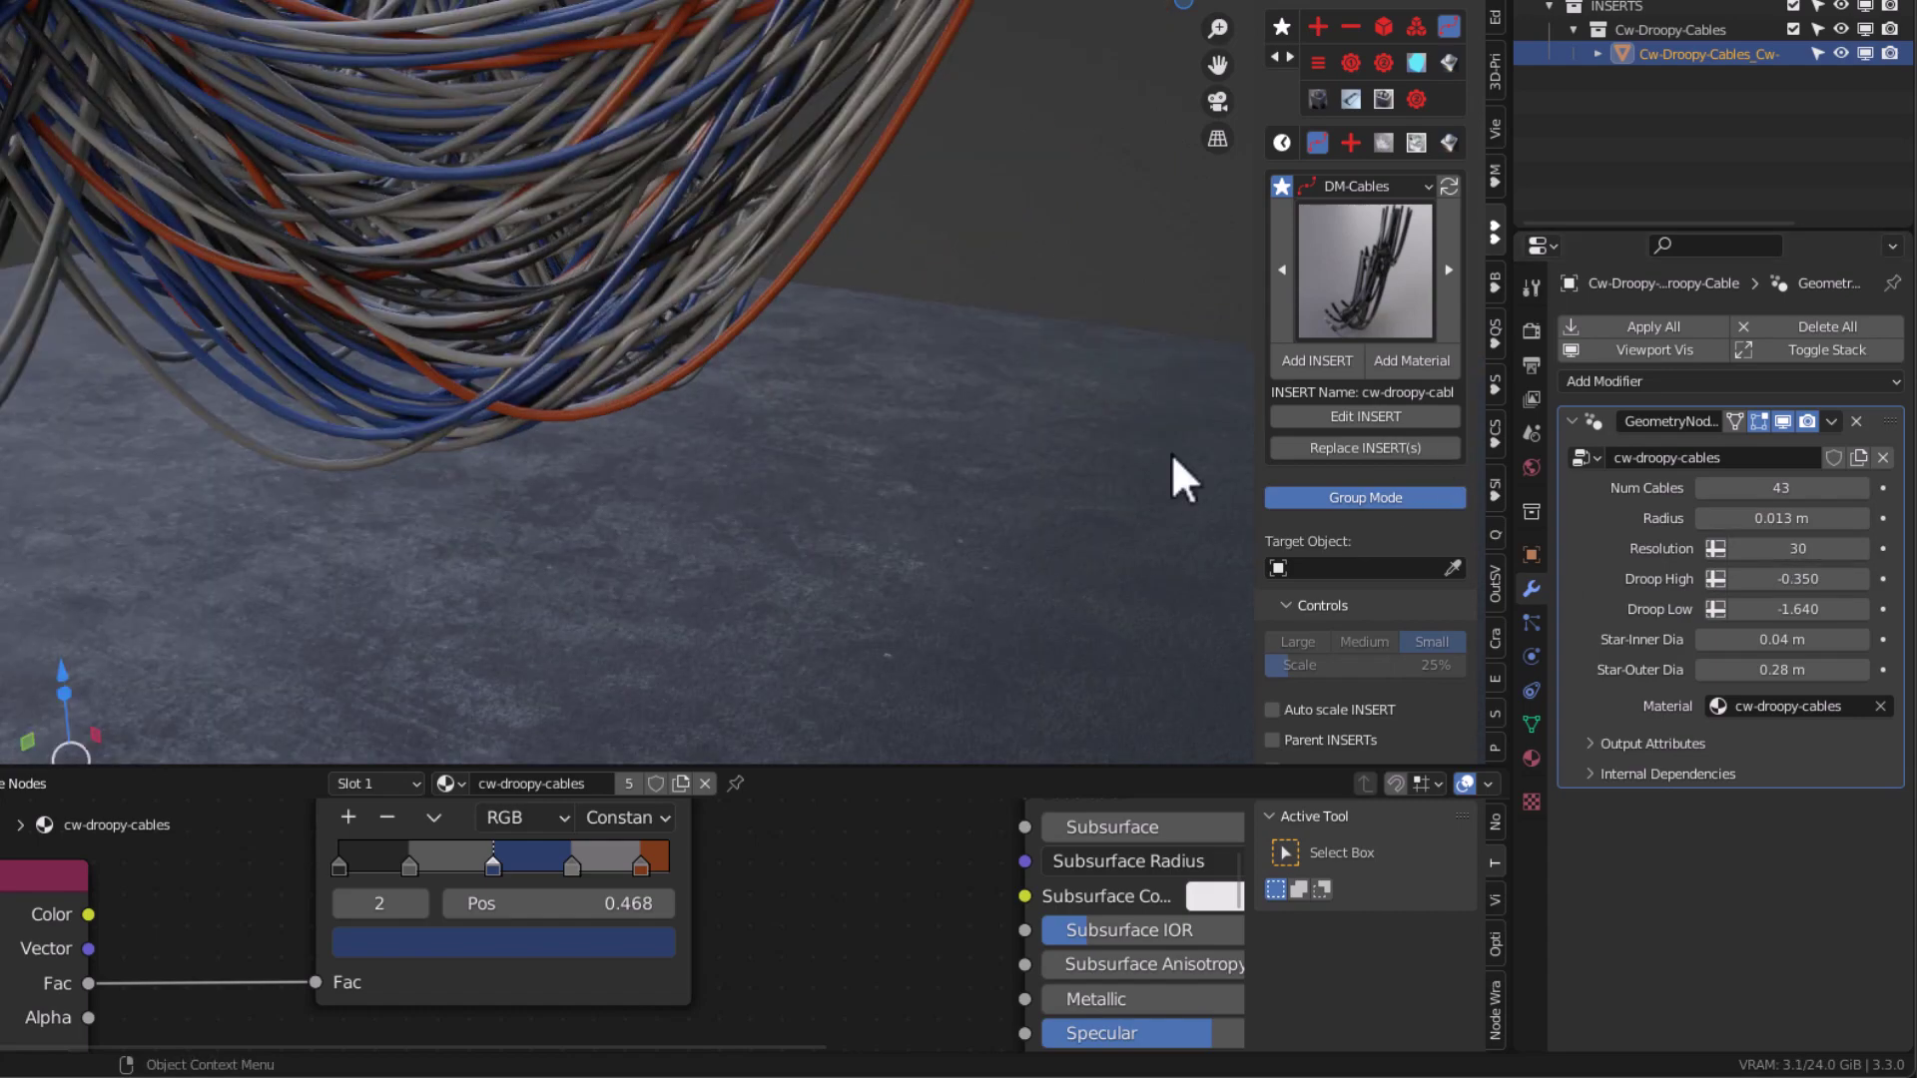
Set the droopy cables' Droop High to -0.330 and their Droop Low to -1.770.
scroll(778, 404, "down", 2)
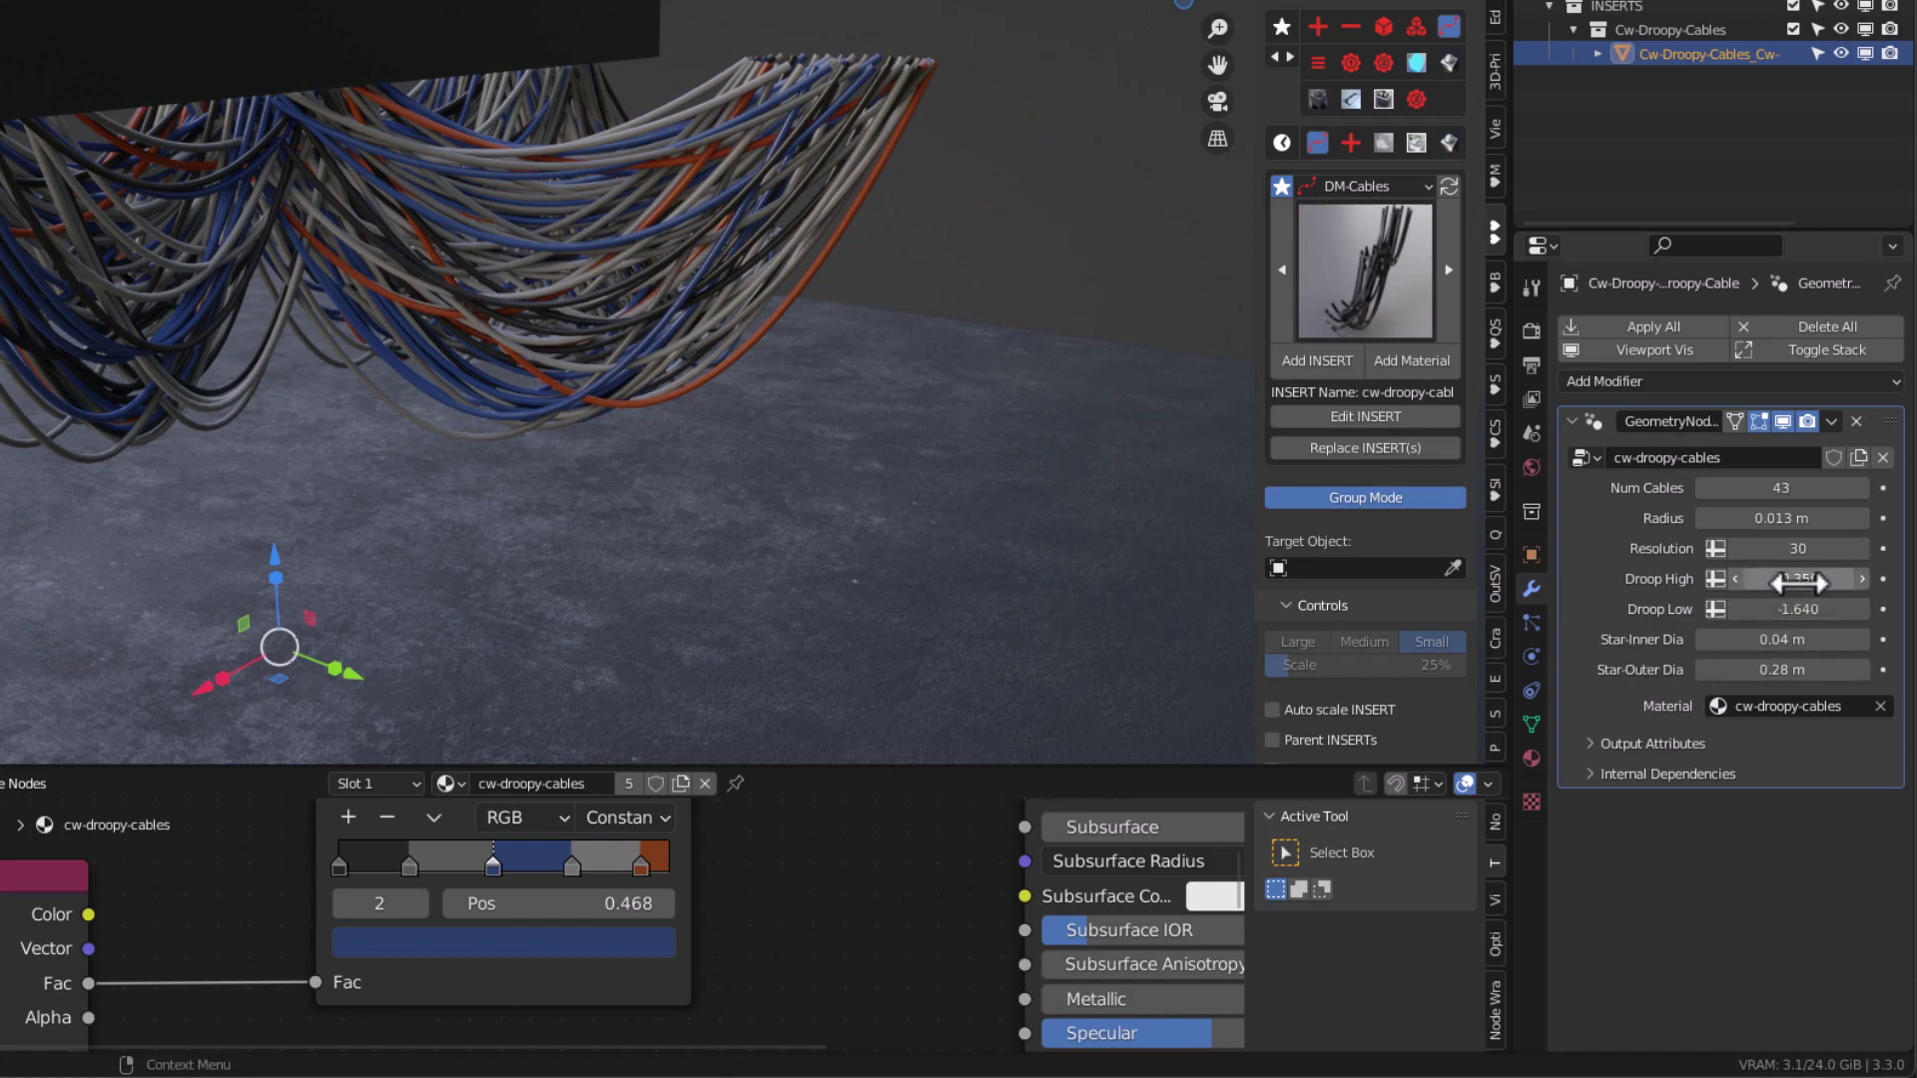
mouse_move(1808, 580)
left_mouse_down()
mouse_move(1877, 580)
mouse_move(1807, 580)
mouse_move(1823, 580)
left_mouse_up()
middle_click_drag(525, 469, 408, 435)
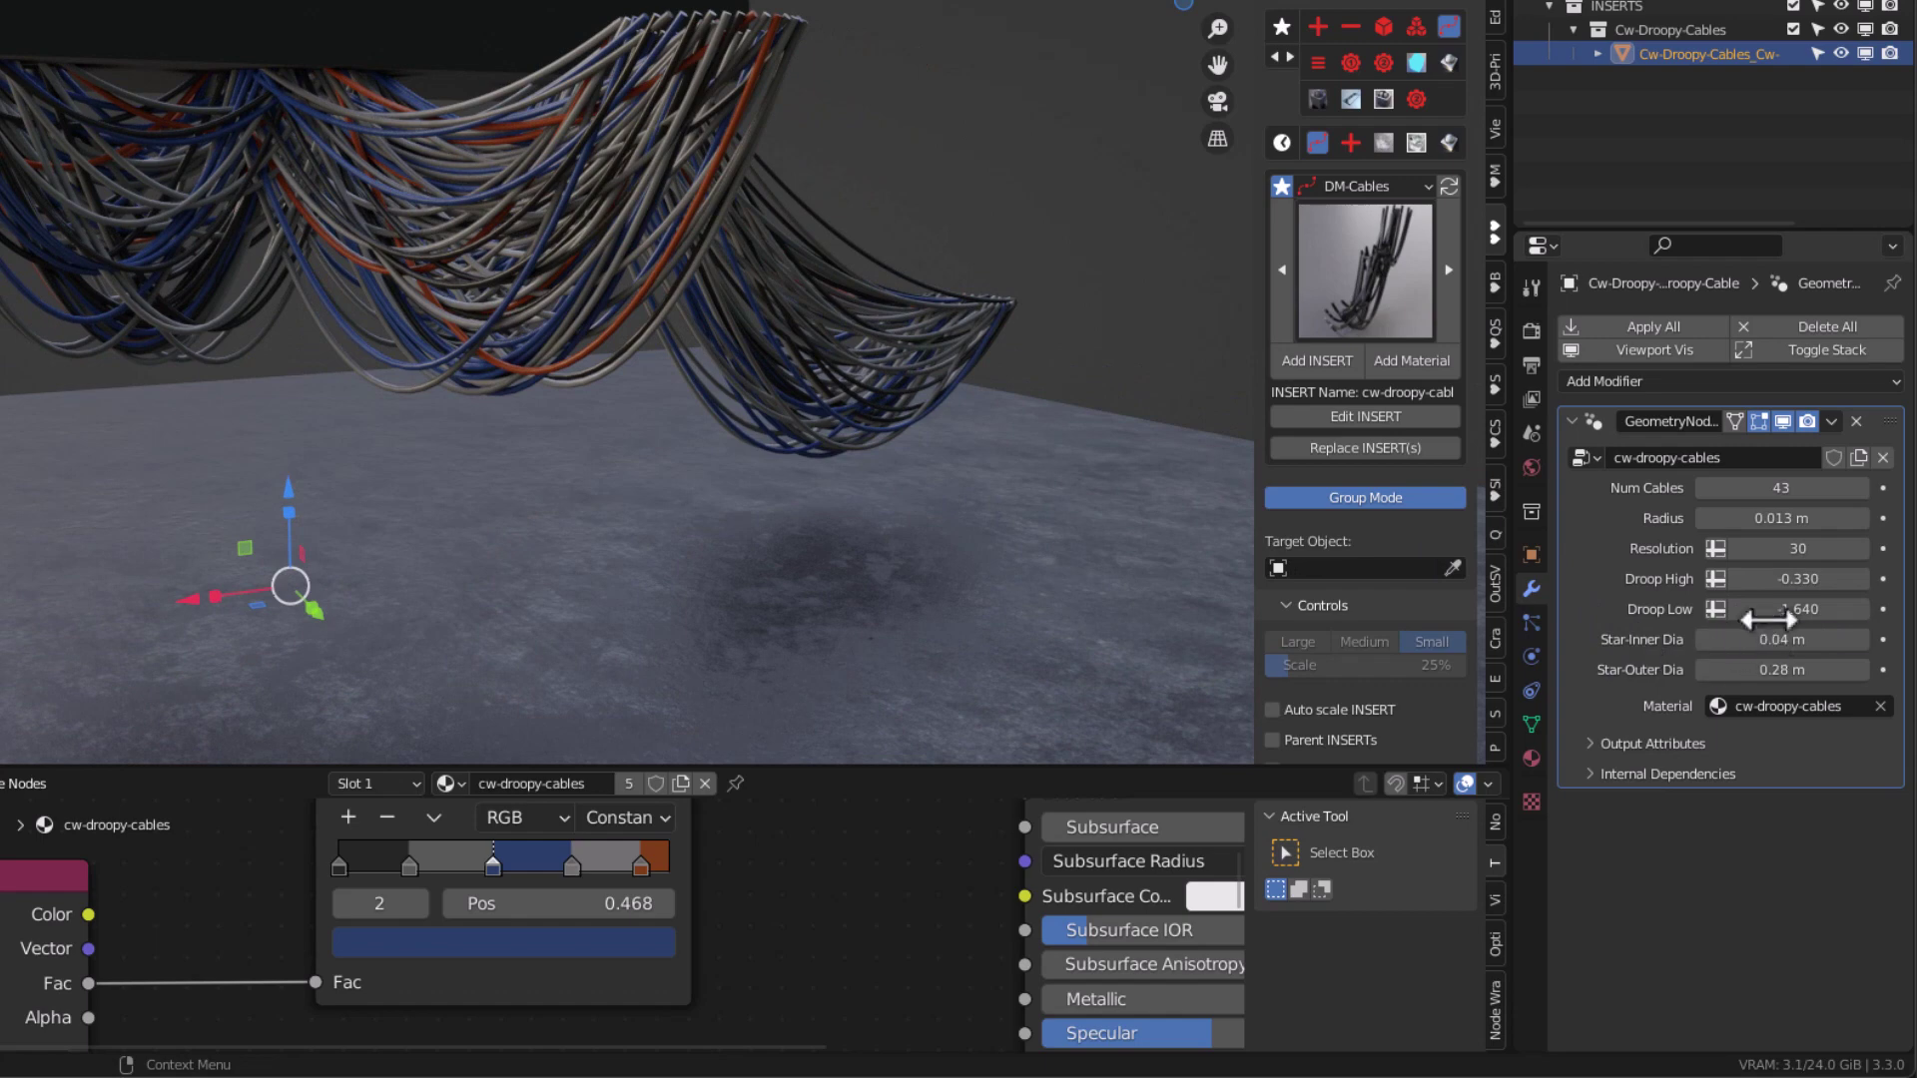
mouse_move(1797, 609)
left_mouse_down()
mouse_move(1778, 609)
mouse_move(1797, 610)
left_mouse_up()
left_click_drag(1798, 609, 1783, 609)
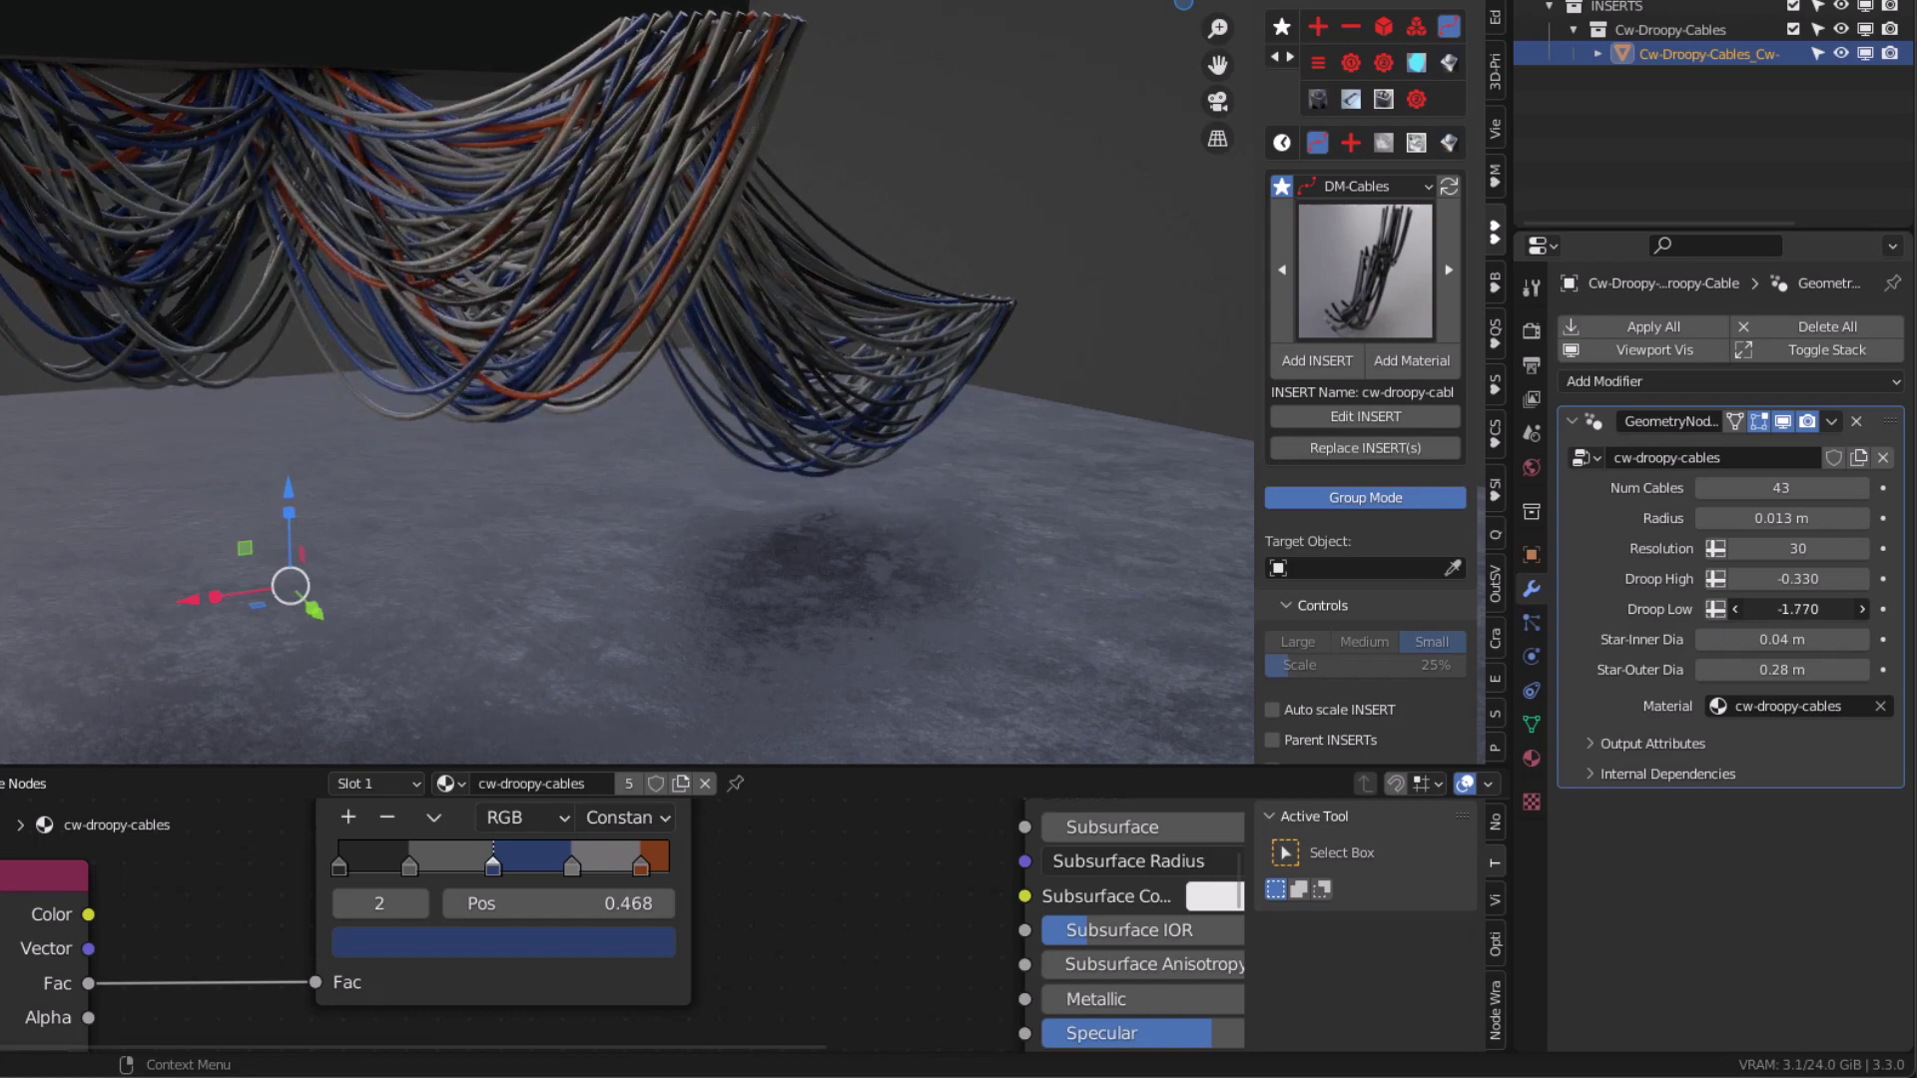
Set the droopy cables' Star-Inner Dia to 0.1 m and Star-Outer Dia to 0.18 m, and check the bundle ends.
mouse_move(702, 228)
middle_mouse_down()
mouse_move(689, 257)
mouse_move(726, 224)
middle_mouse_up()
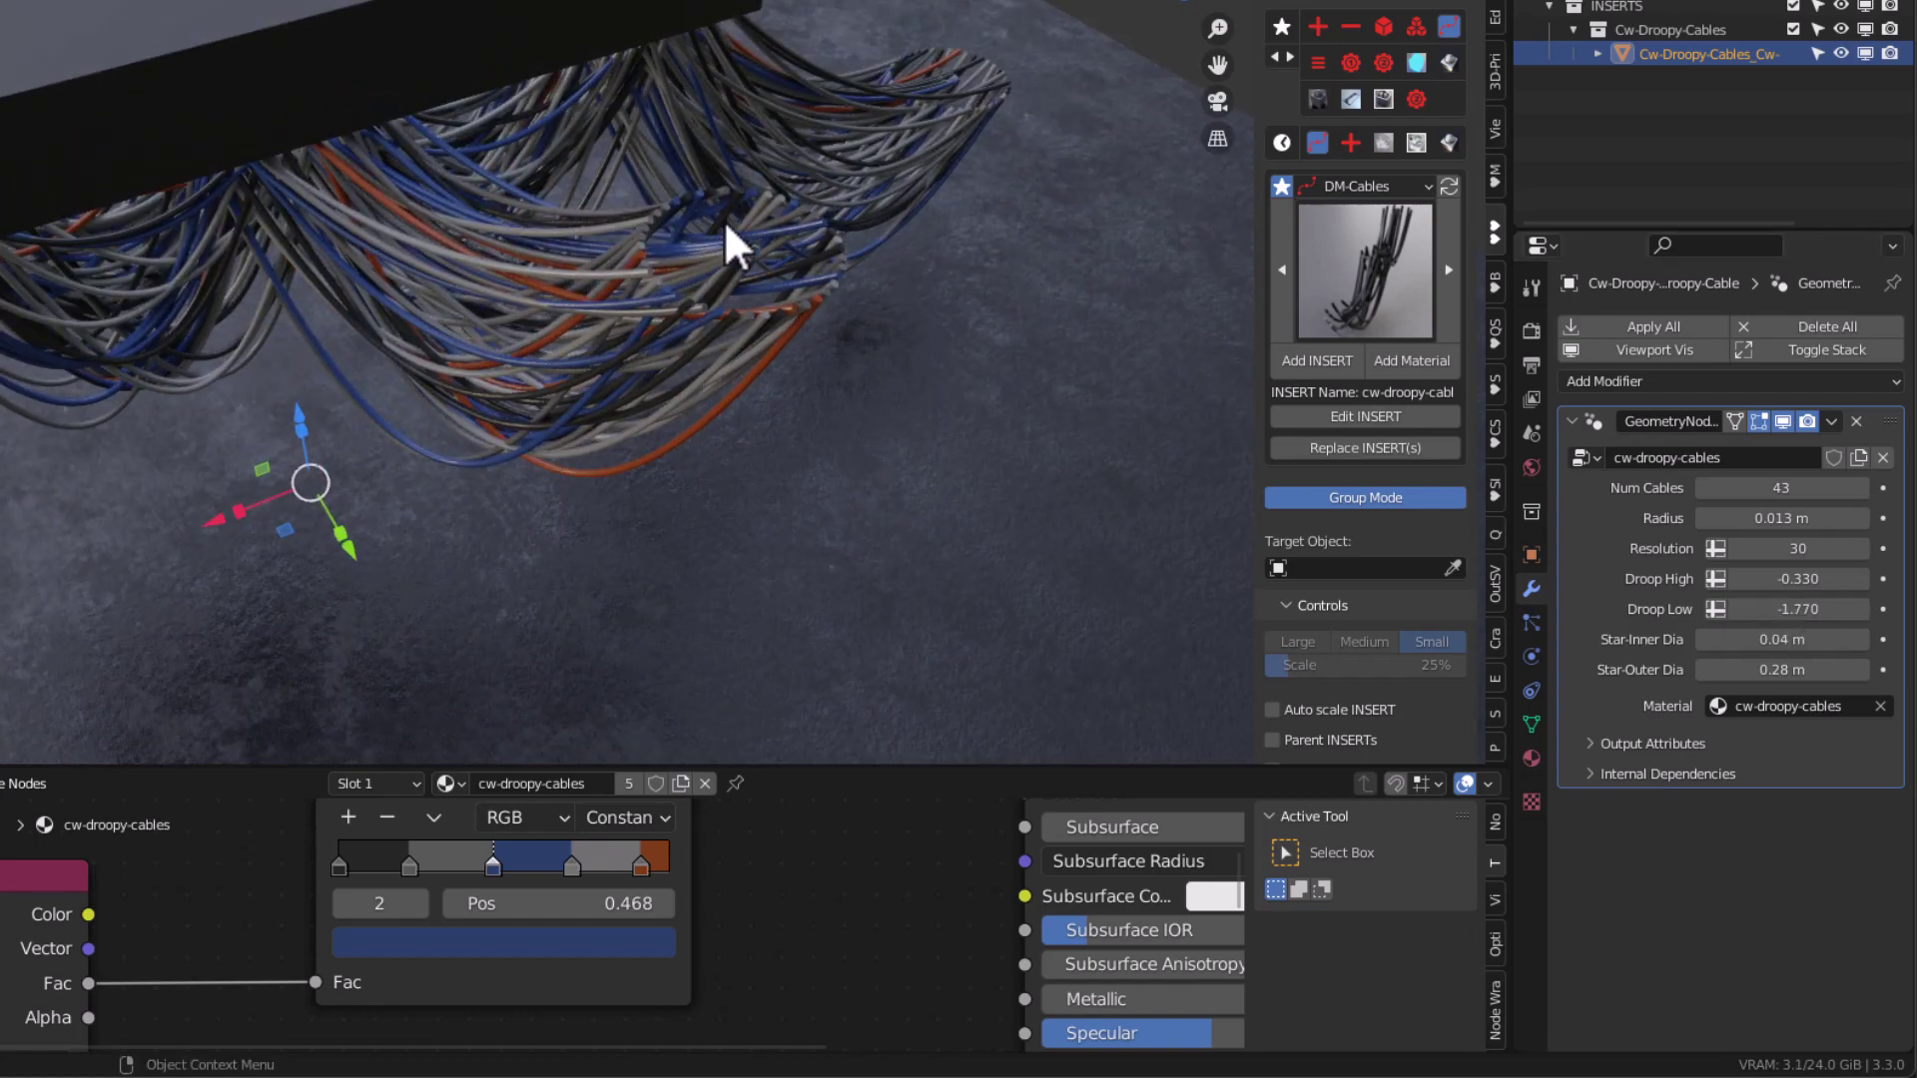
middle_click_drag(1027, 242, 633, 270)
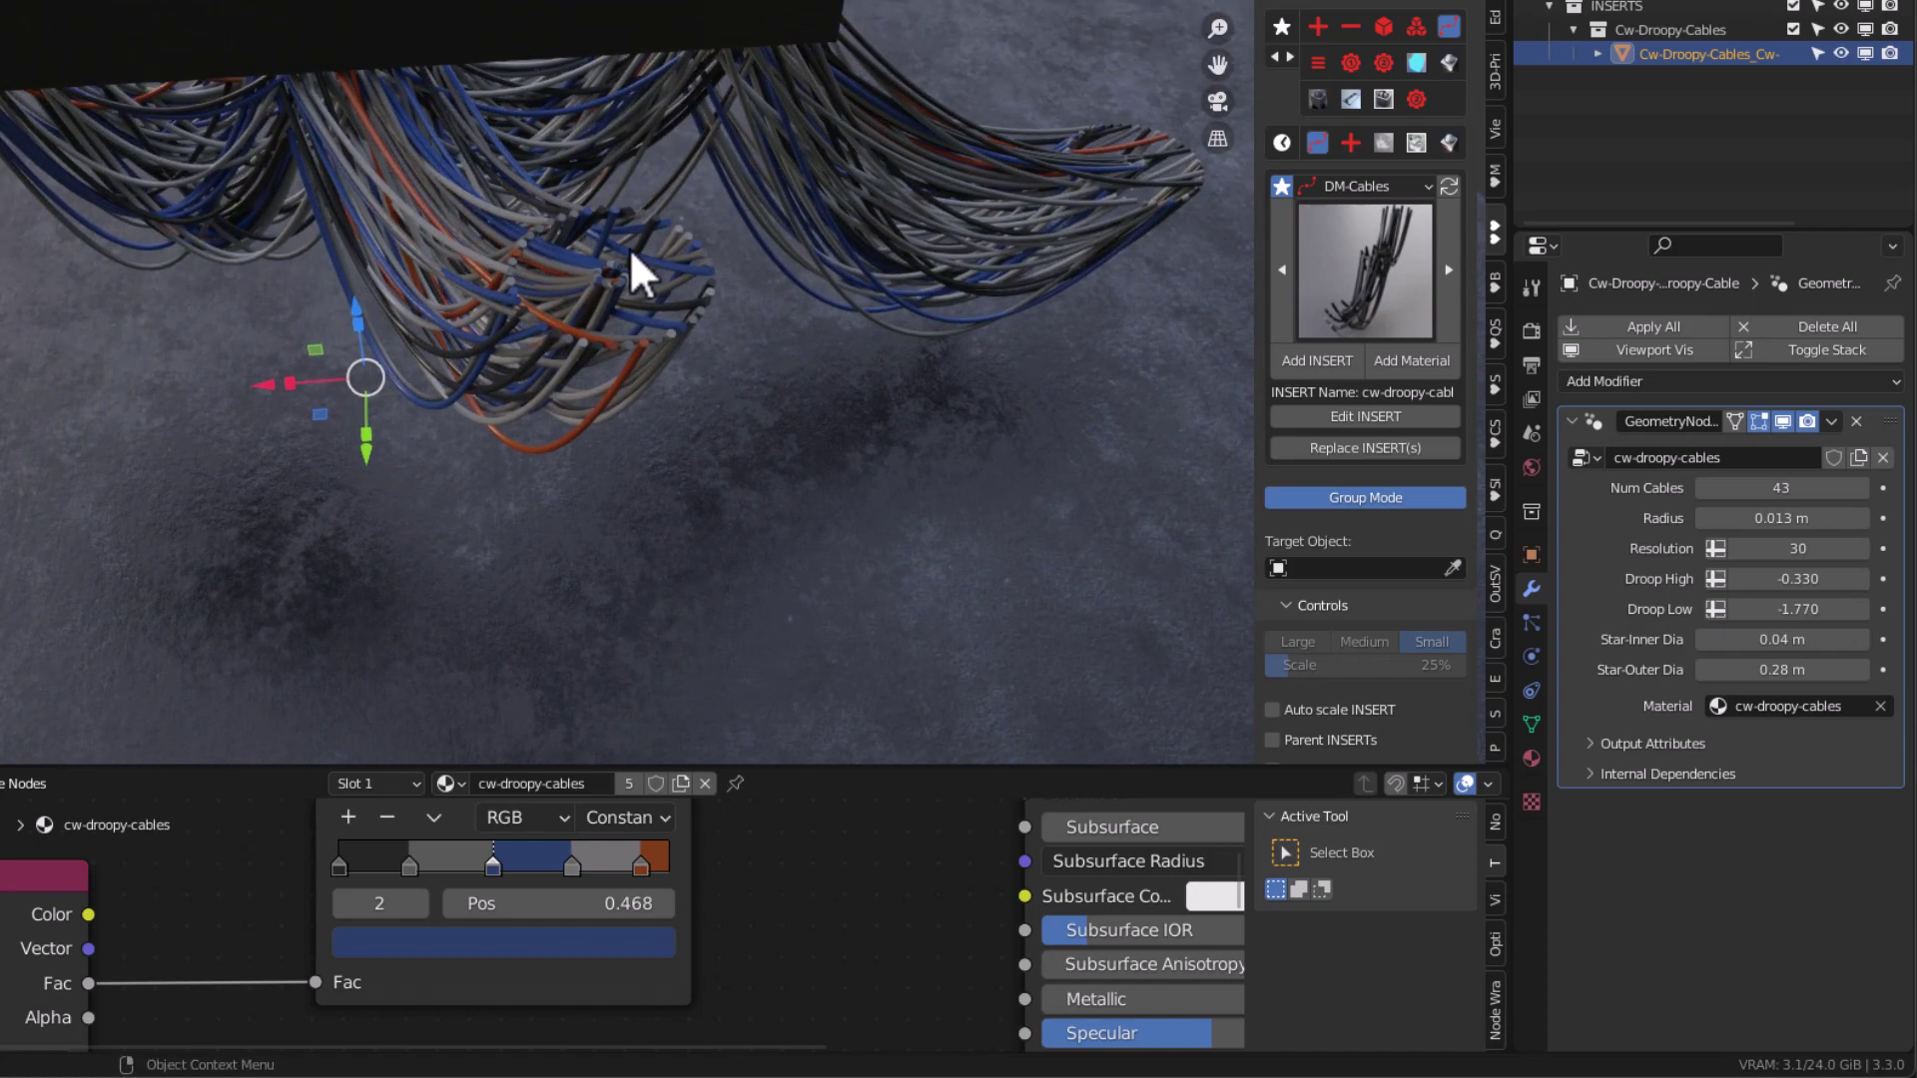
mouse_move(1797, 639)
left_mouse_down()
mouse_move(1777, 639)
mouse_move(1807, 639)
mouse_move(1793, 670)
mouse_move(1697, 670)
mouse_move(1855, 639)
mouse_move(1833, 639)
left_mouse_up()
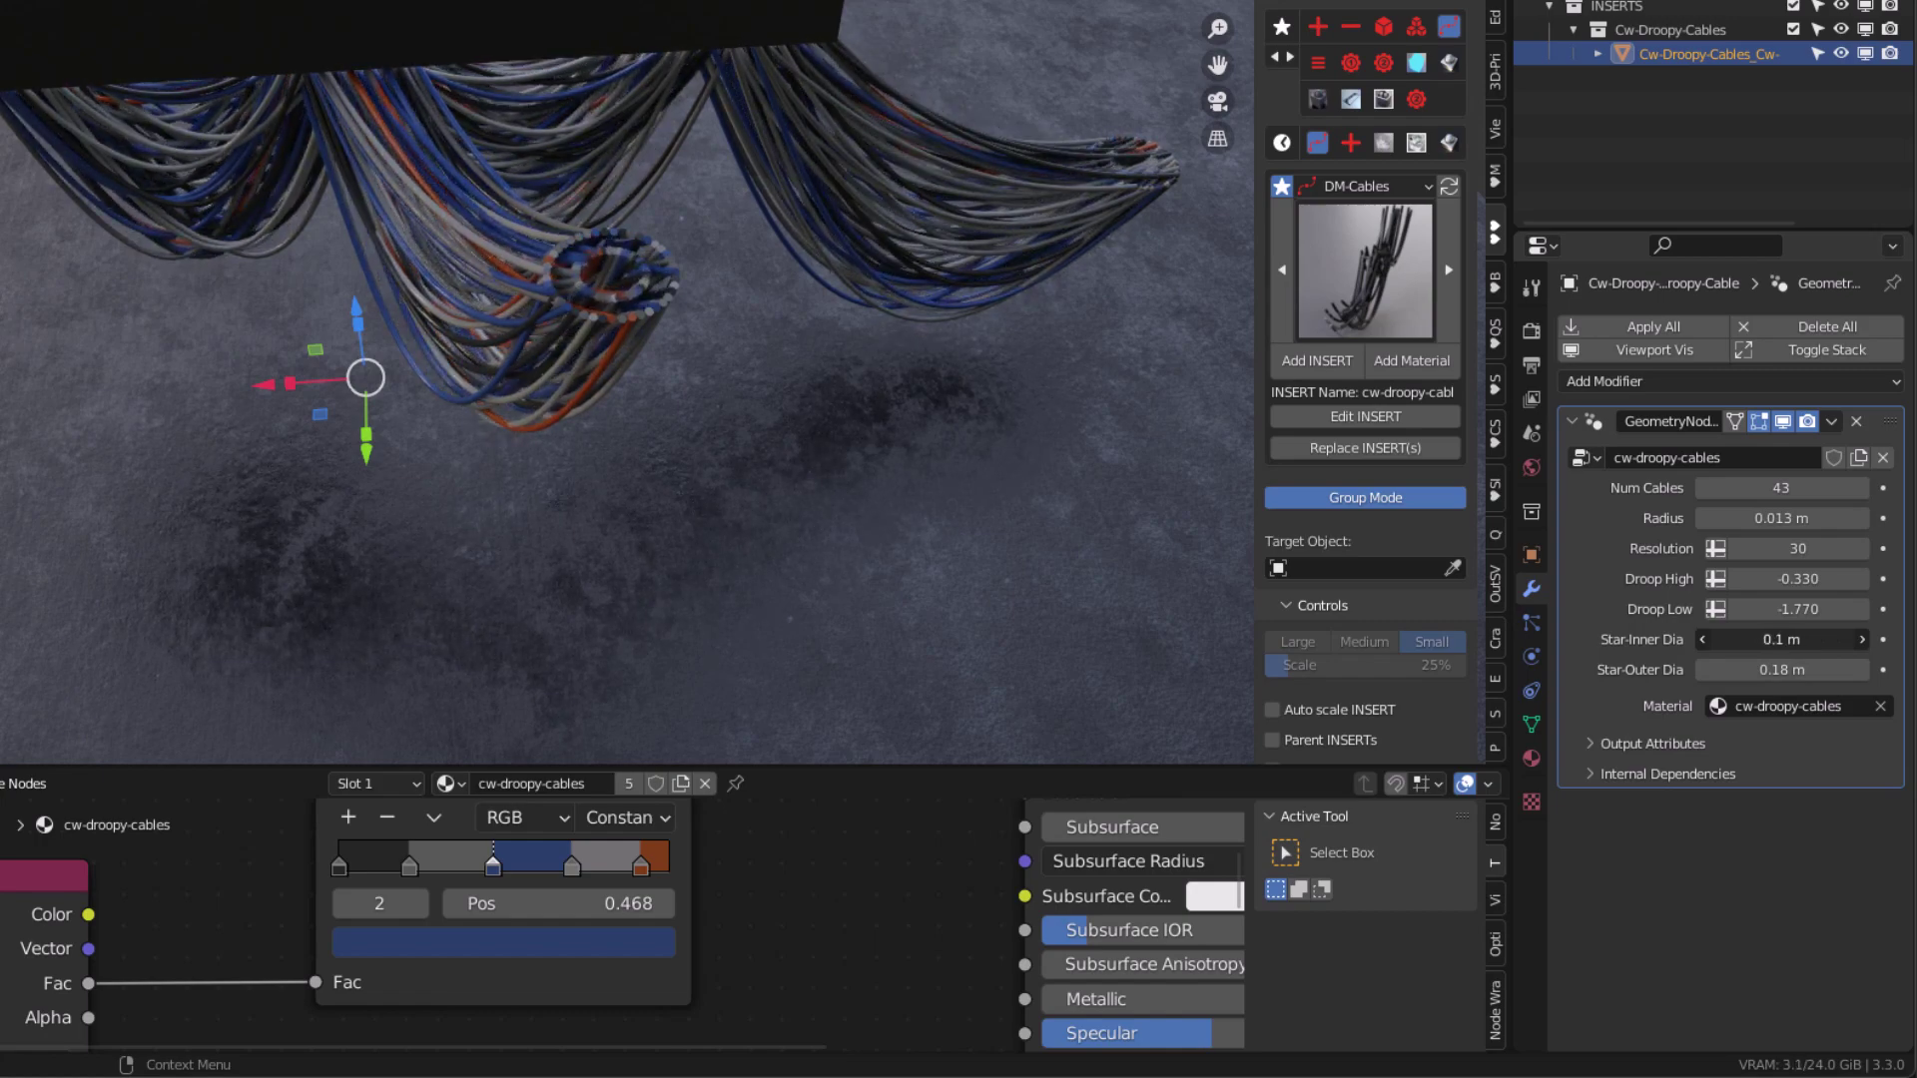
middle_click_drag(735, 399, 871, 304)
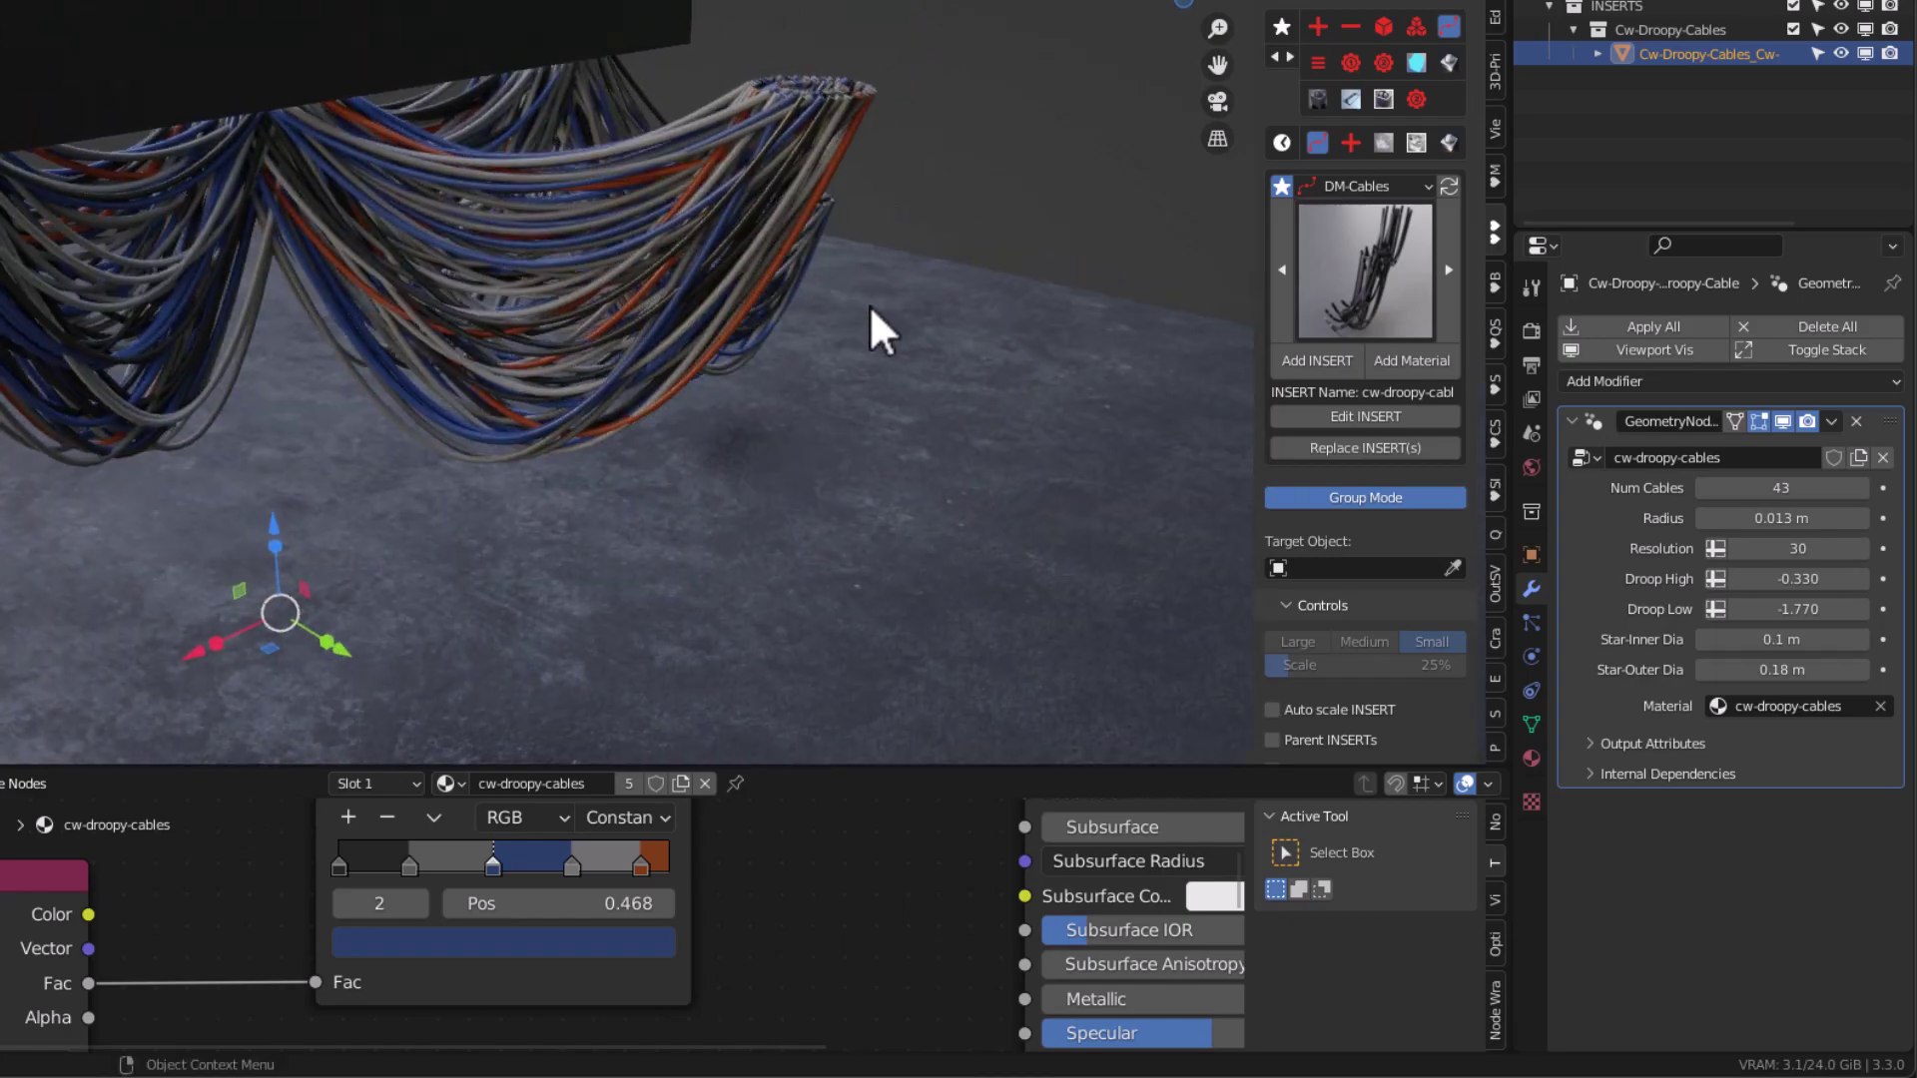